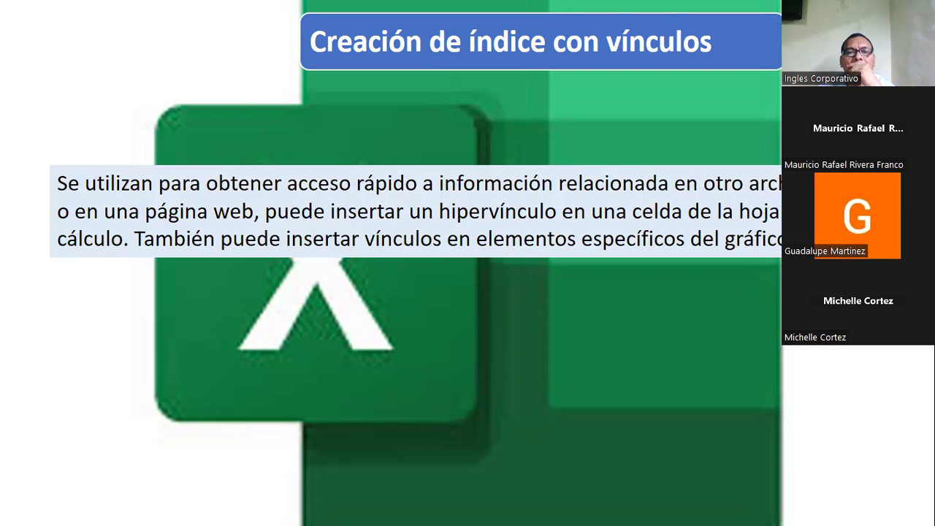
# Step: Switch from the 'Creación de índice con vínculos' PowerPoint slide to the Excel workbook
pyautogui.hotkey('alt', 'Tab')
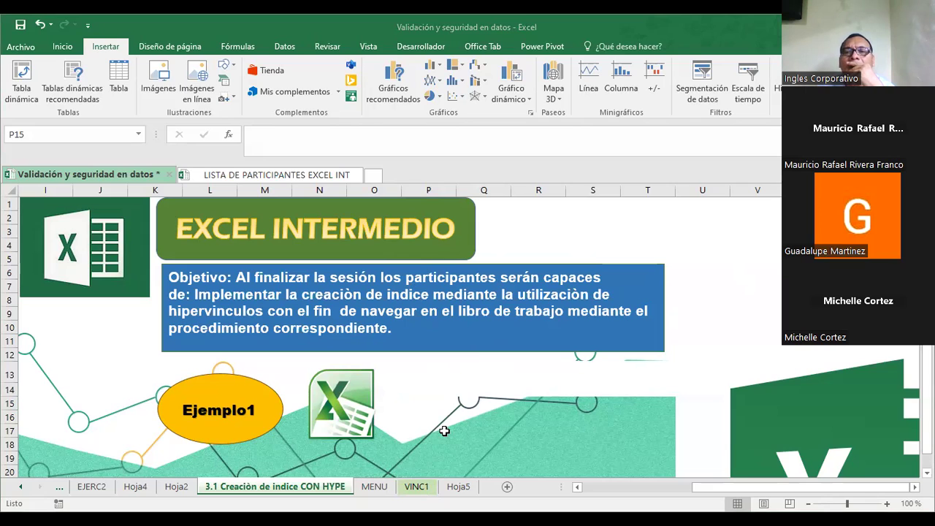
pyautogui.hotkey('alt', 'Tab')
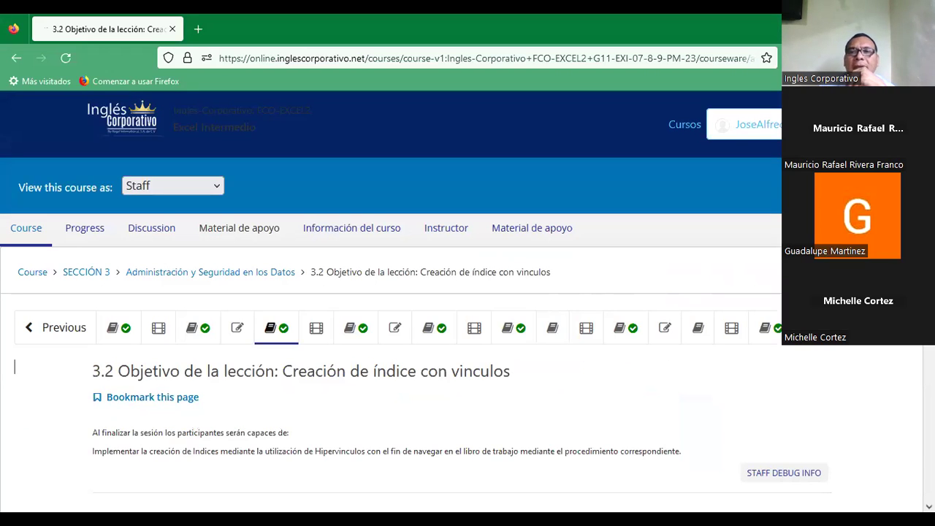
pyautogui.scroll(-3, 563, 288)
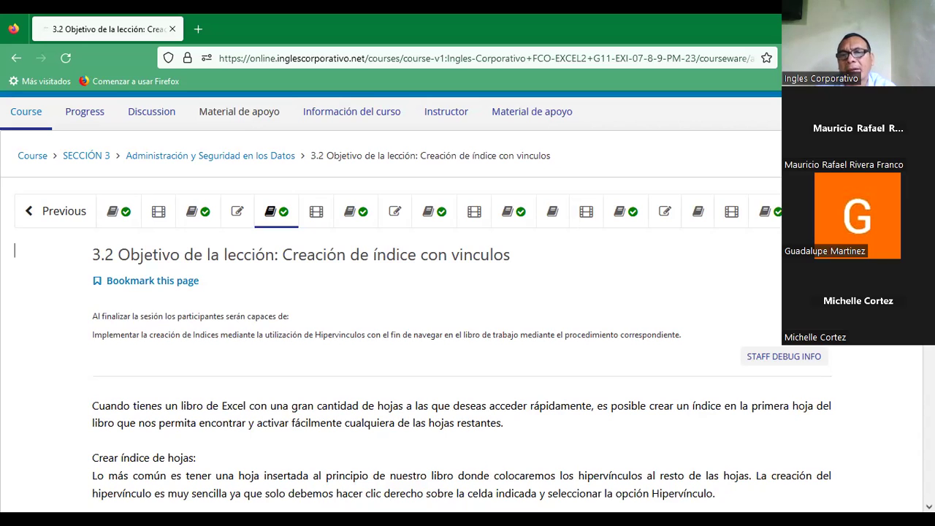
pyautogui.scroll(-5, 491, 266)
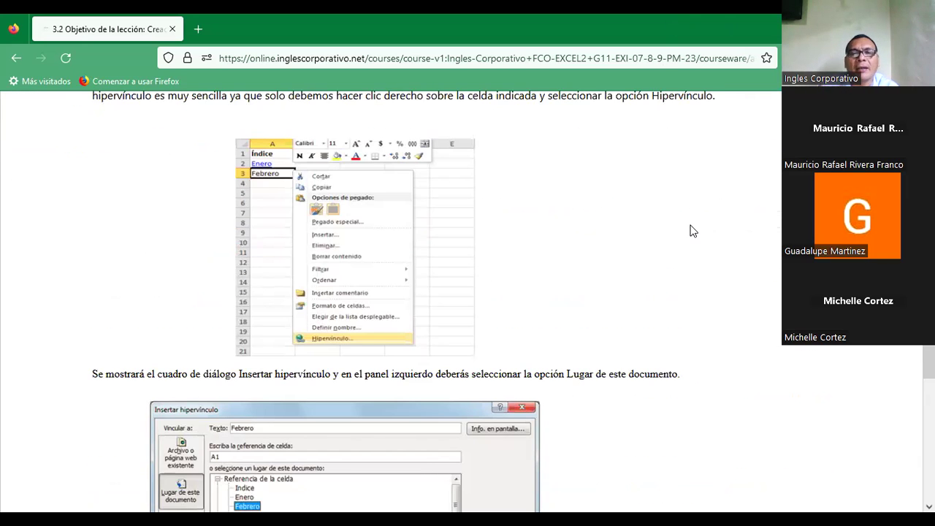
pyautogui.scroll(5, 693, 231)
pyautogui.scroll(-5, 693, 231)
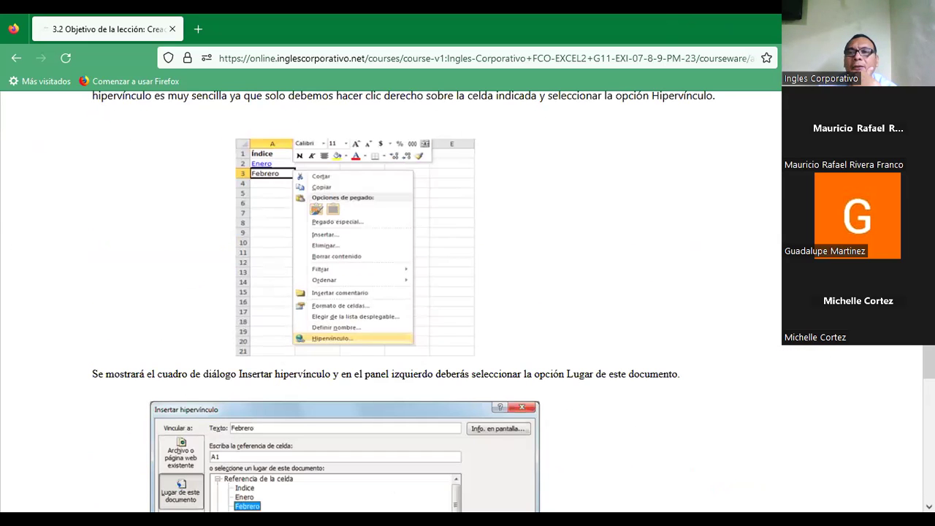
pyautogui.scroll(3, 437, 304)
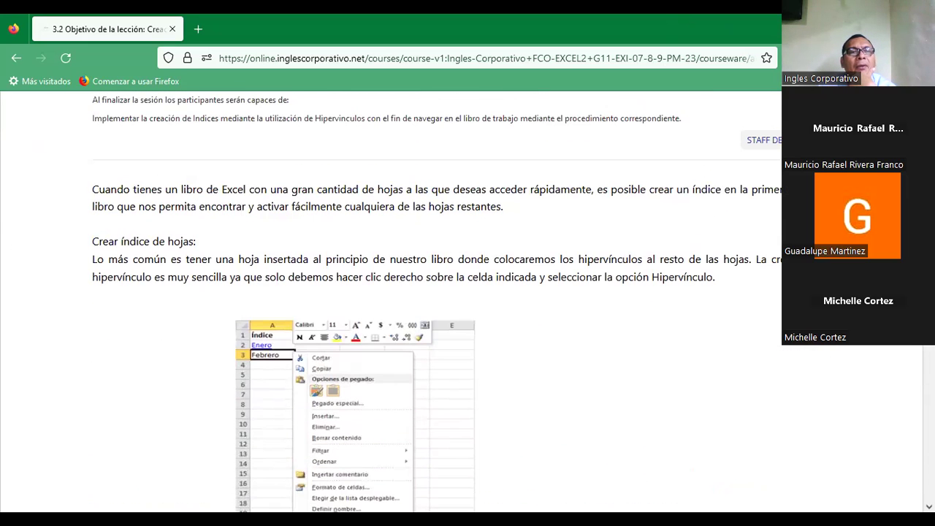
pyautogui.scroll(-1, 438, 301)
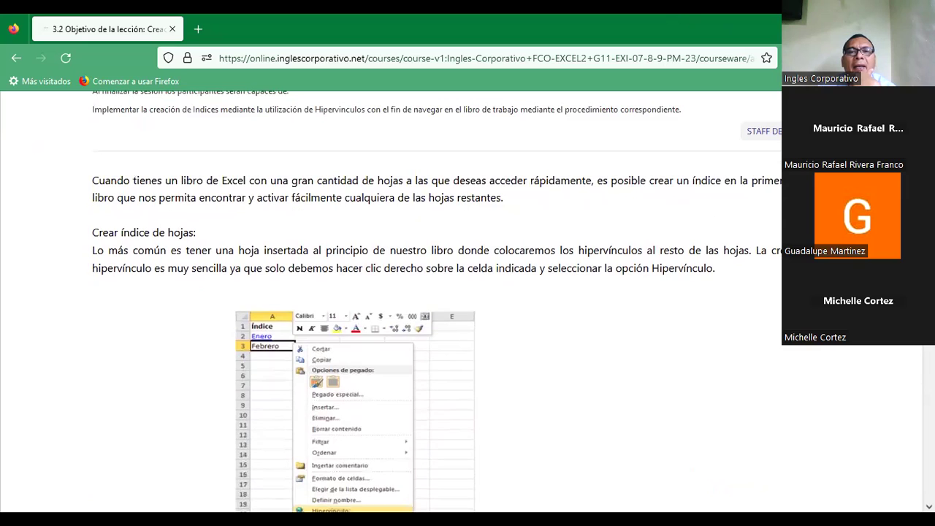
pyautogui.scroll(-2, 437, 302)
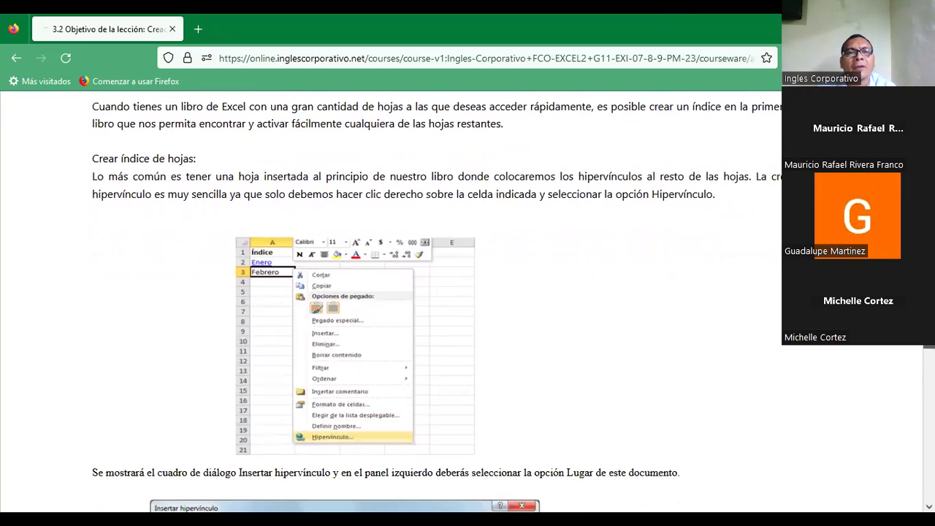
pyautogui.scroll(-2, 438, 302)
pyautogui.scroll(-2, 868, 439)
pyautogui.scroll(-3, 869, 439)
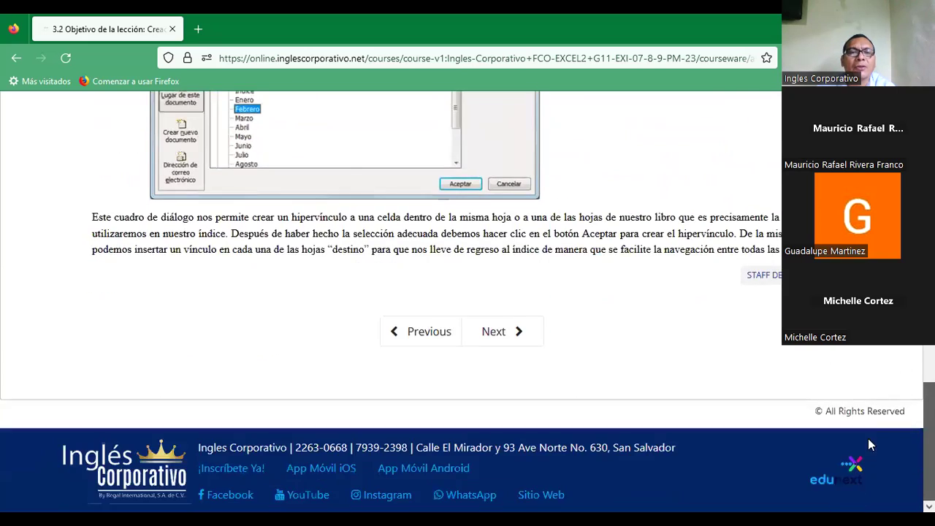
pyautogui.scroll(1, 868, 439)
pyautogui.scroll(8, 868, 439)
pyautogui.scroll(5, 391, 299)
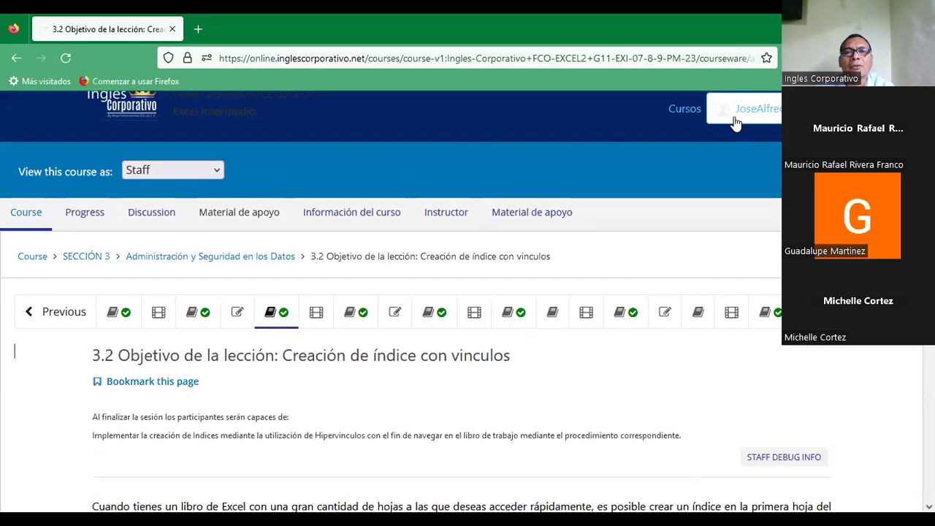
pyautogui.hotkey('alt', 'Tab')
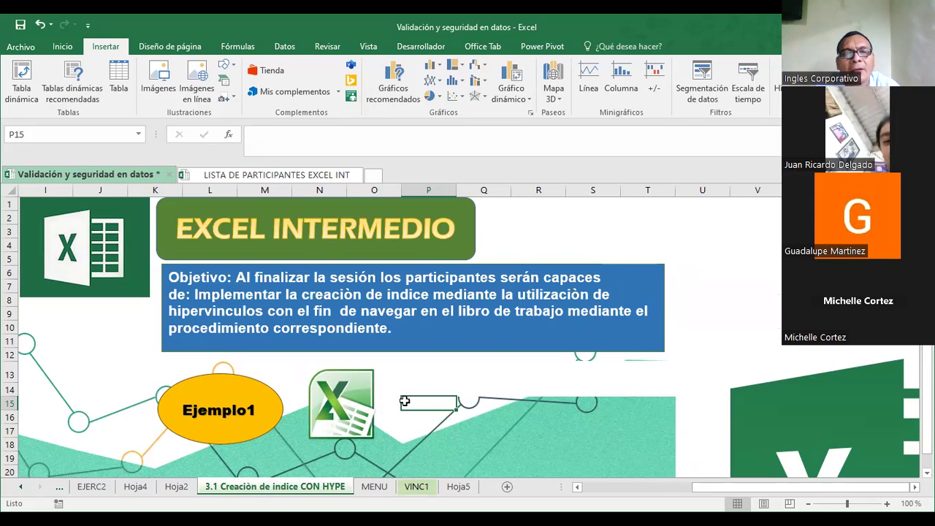
# Step: Drag the yellow Ejemplo1 ellipse's handles to make it slightly wider and taller so the label fits
pyautogui.click(231, 413)
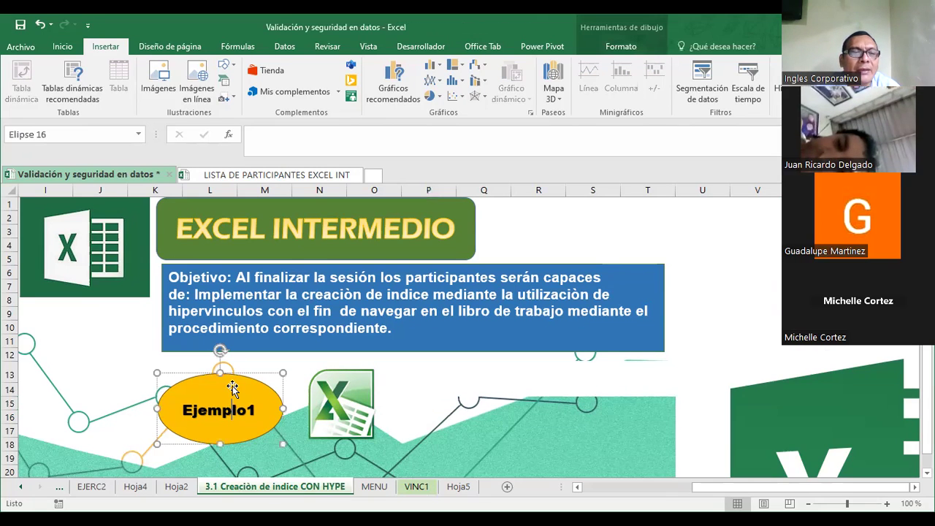
pyautogui.click(365, 387)
pyautogui.click(163, 397)
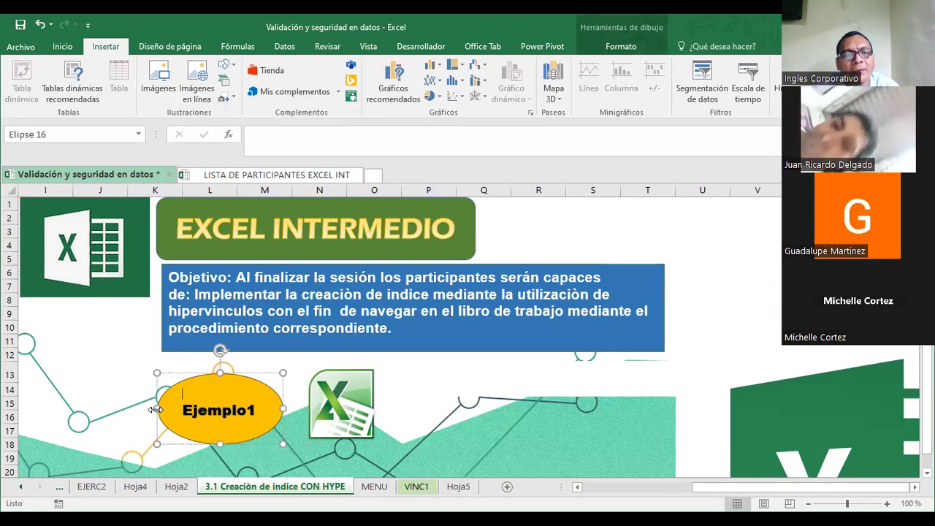
pyautogui.moveTo(163, 397); pyautogui.dragTo(203, 397)
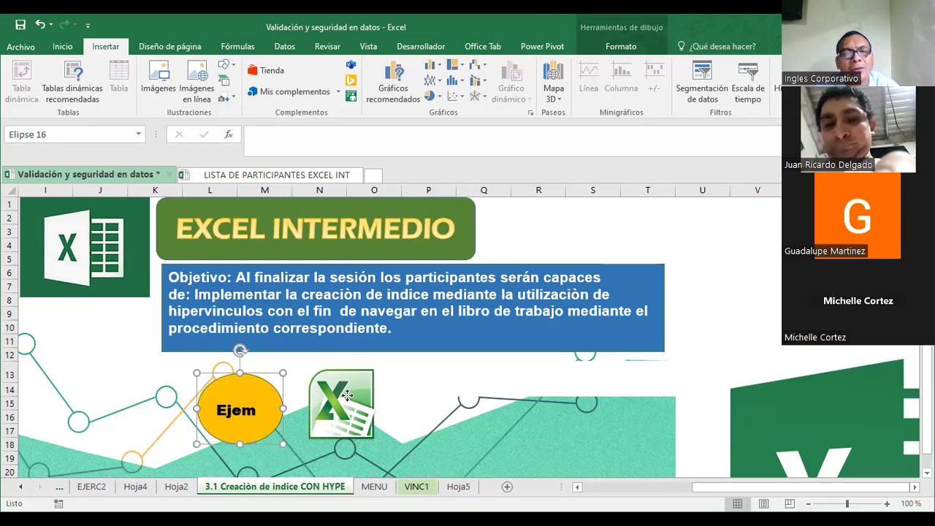
pyautogui.click(348, 397)
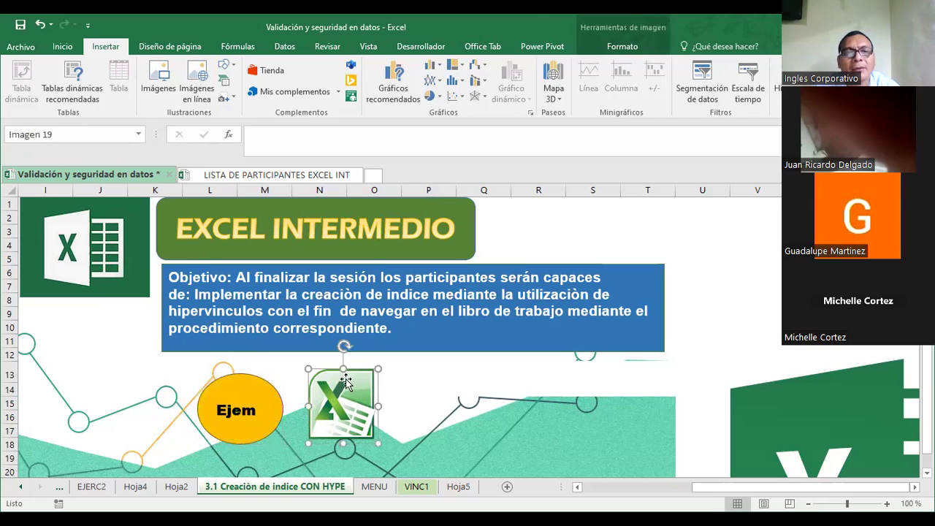
pyautogui.click(424, 390)
pyautogui.click(235, 386)
pyautogui.click(239, 367)
pyautogui.click(244, 376)
pyautogui.moveTo(197, 373)
pyautogui.mouseDown()
pyautogui.moveTo(210, 386)
pyautogui.moveTo(161, 414)
pyautogui.mouseUp()
pyautogui.moveTo(217, 383); pyautogui.dragTo(219, 365)
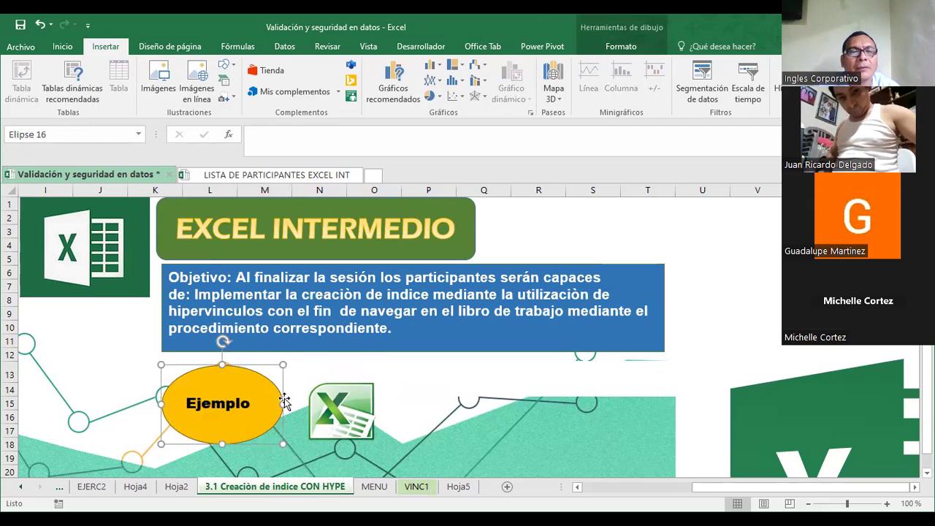
pyautogui.moveTo(277, 412); pyautogui.dragTo(159, 404)
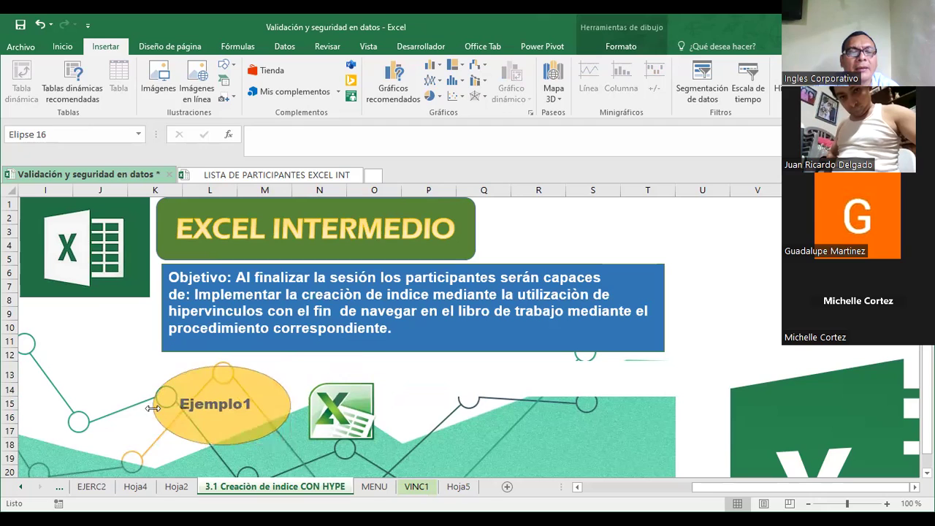
pyautogui.click(465, 431)
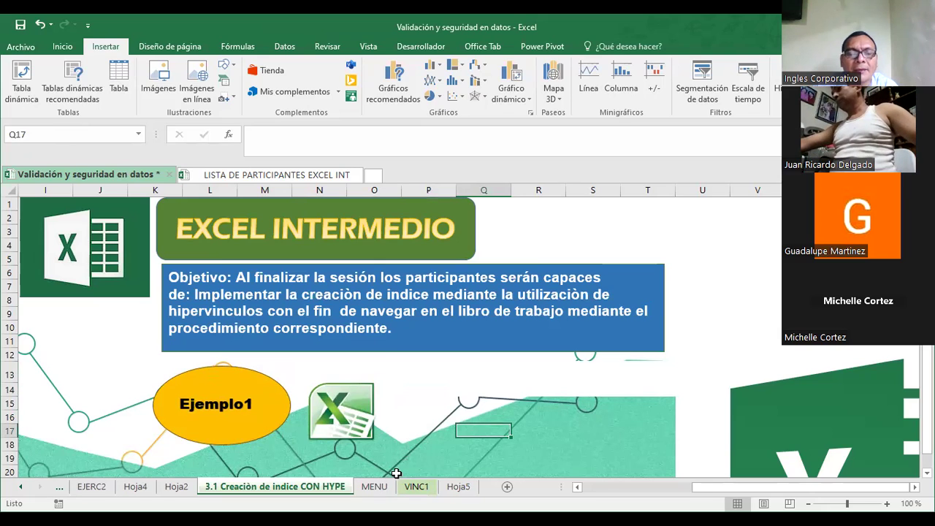
# Step: Look through the MENU, EJERC2, Hoja4 and Hoja2 sheets, then return to the index sheet
pyautogui.click(375, 487)
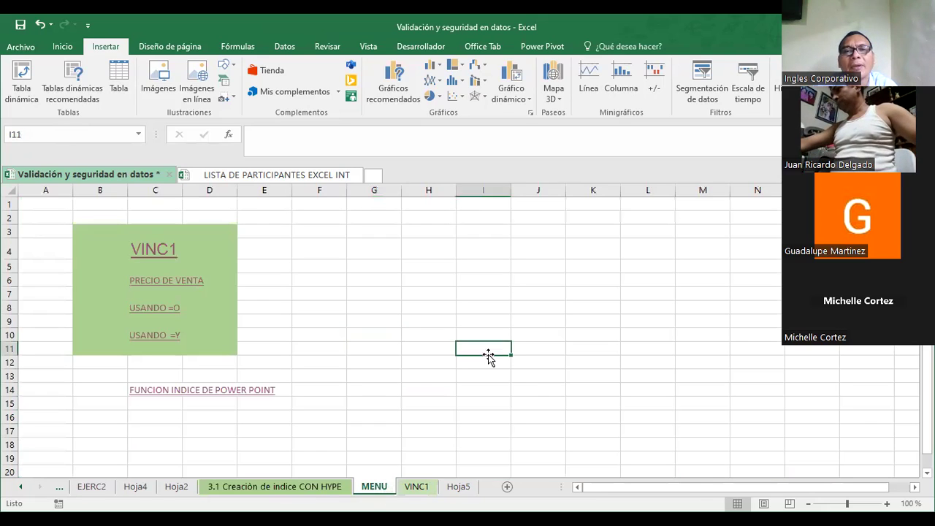
pyautogui.click(416, 253)
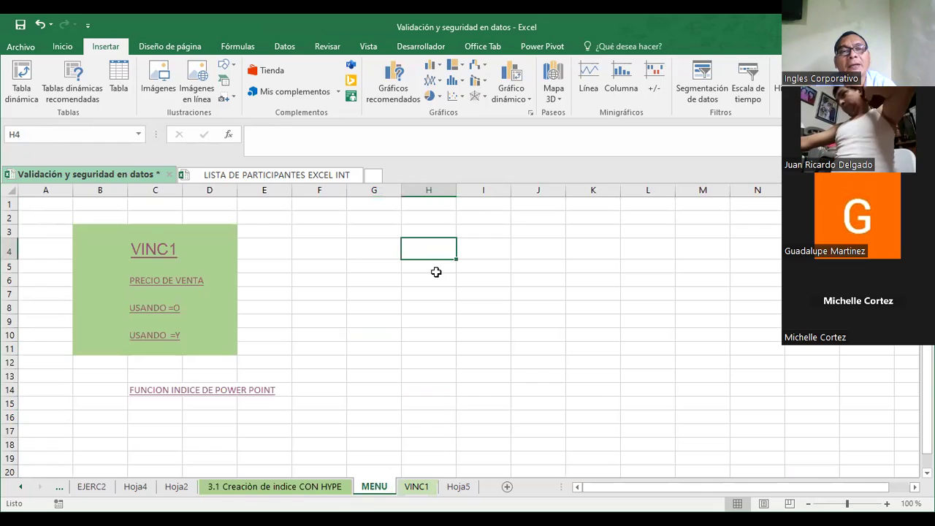
pyautogui.click(101, 493)
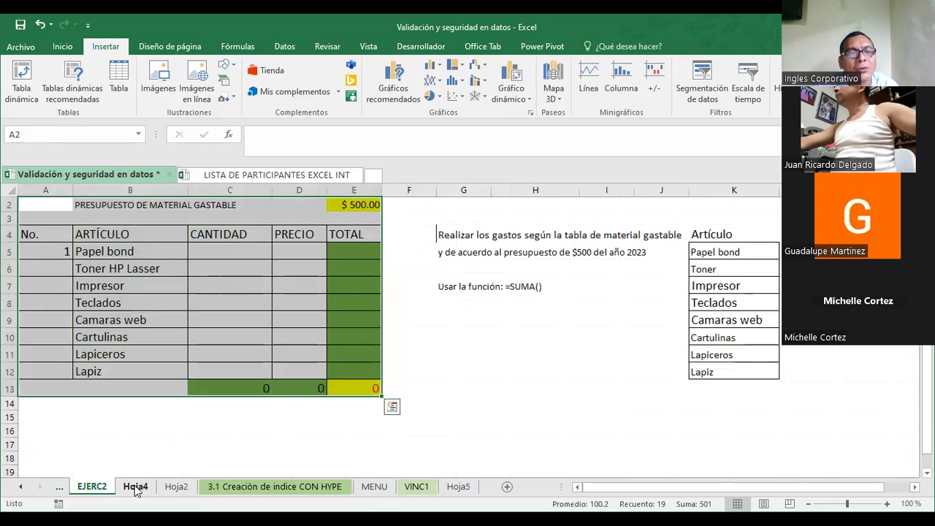
pyautogui.click(137, 488)
pyautogui.scroll(-7, 150, 372)
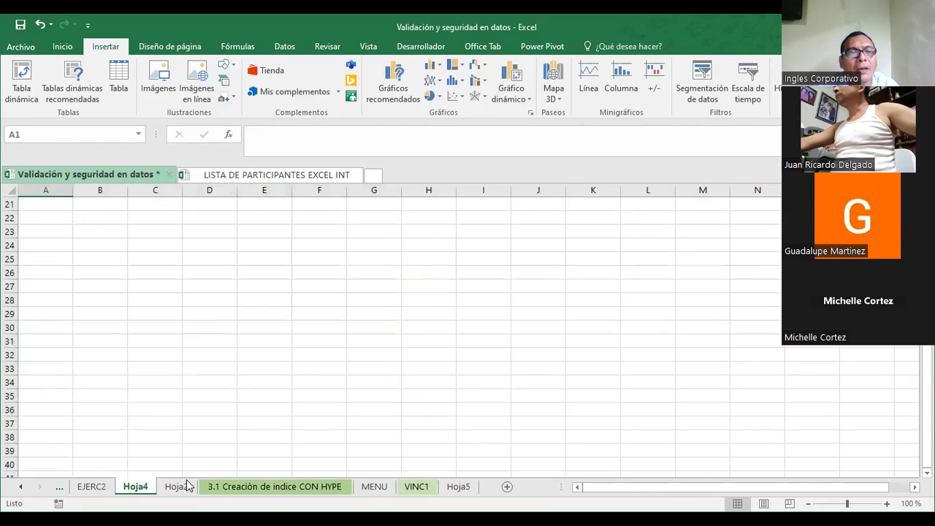
pyautogui.click(178, 487)
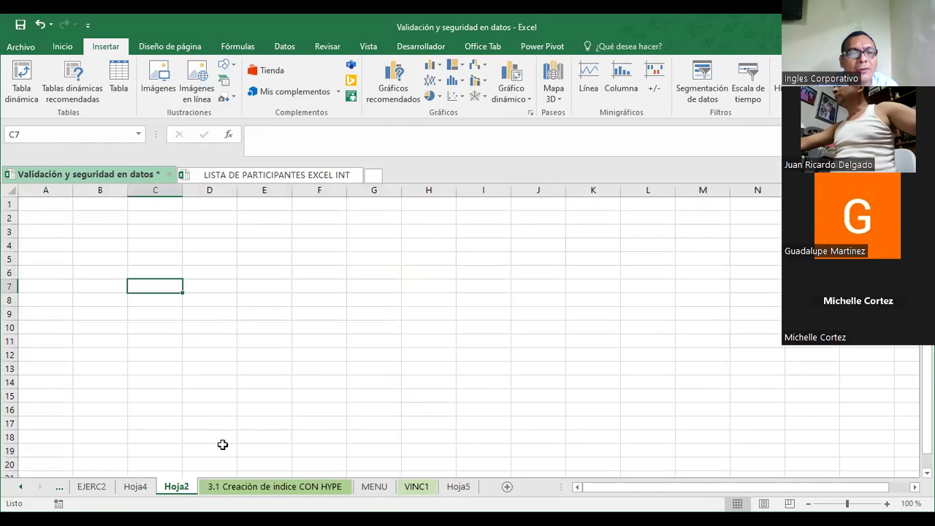
pyautogui.click(252, 484)
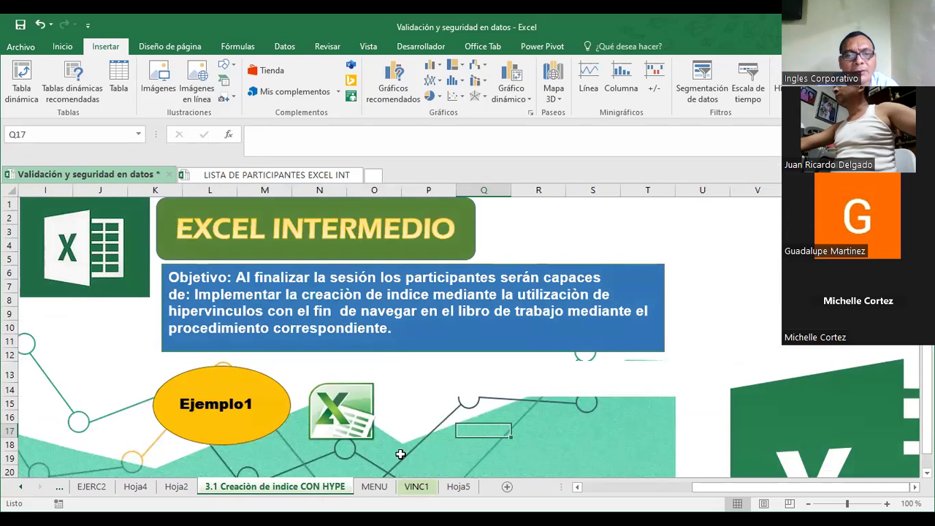
# Step: Check the VINC1 and Hoja5 sheets, then settle on MENU with cell G8 selected
pyautogui.click(372, 488)
pyautogui.click(415, 487)
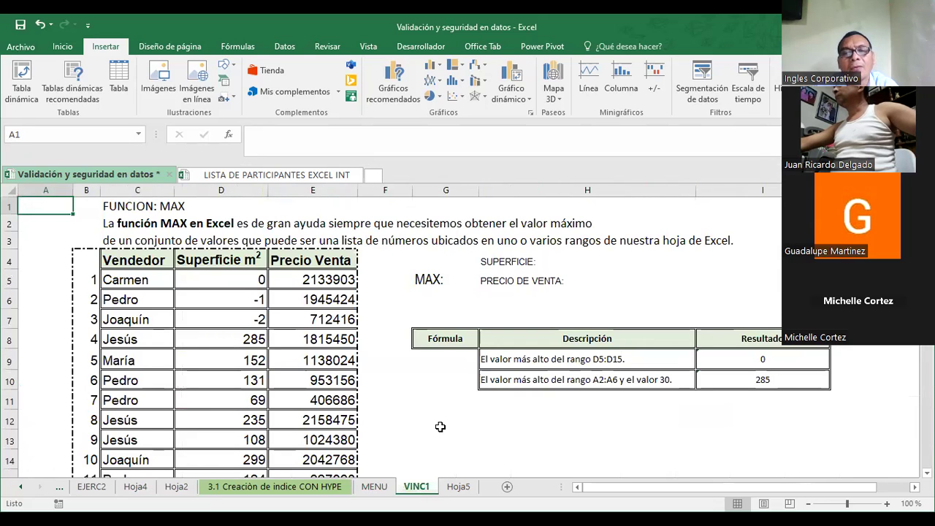
pyautogui.click(454, 488)
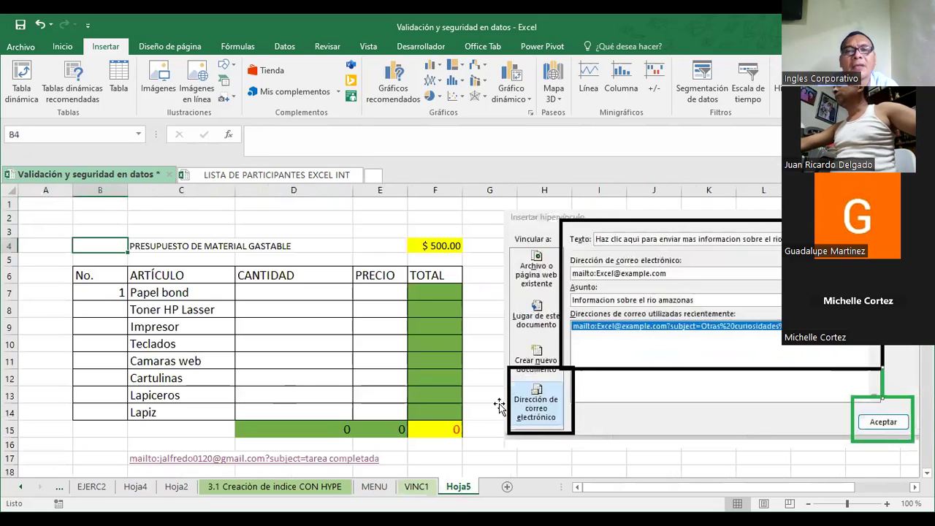
pyautogui.click(372, 488)
pyautogui.click(396, 306)
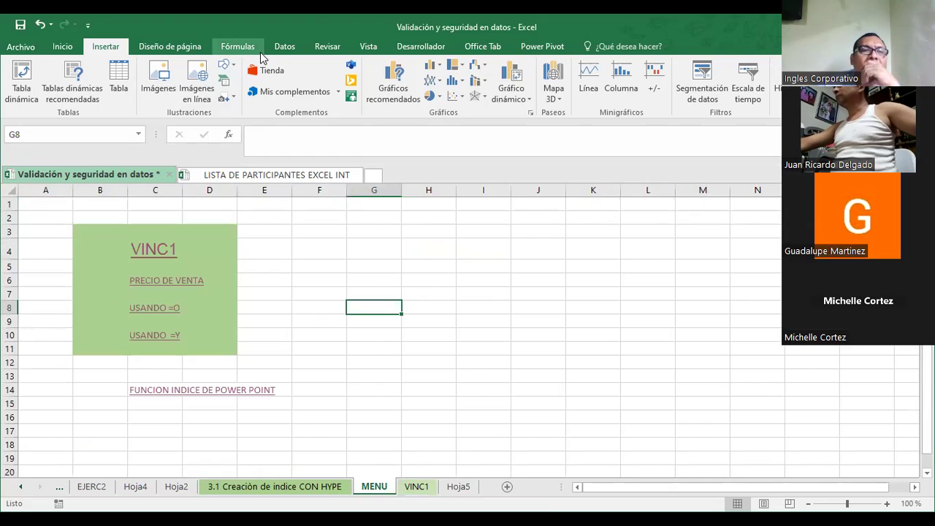
# Step: Turn off Líneas de cuadrícula on the MENU sheet and select the range G4:J13
pyautogui.click(162, 52)
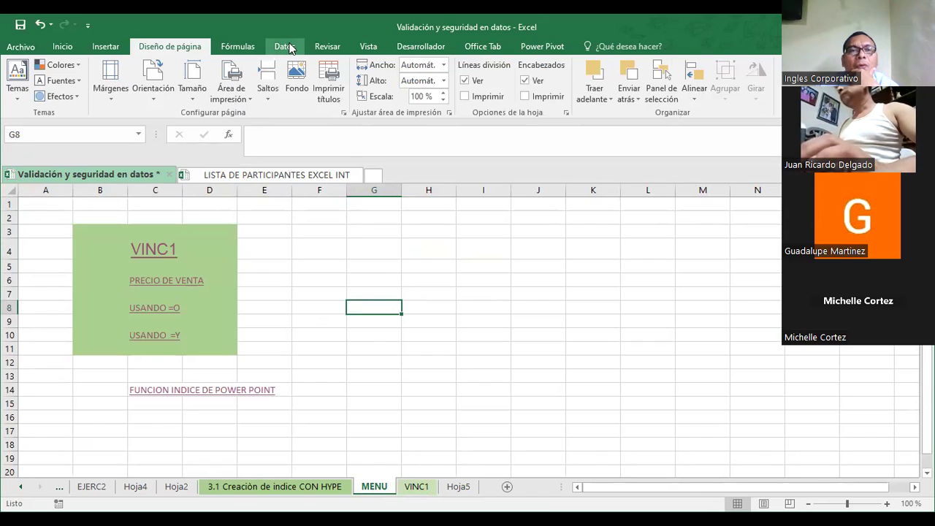
pyautogui.click(368, 47)
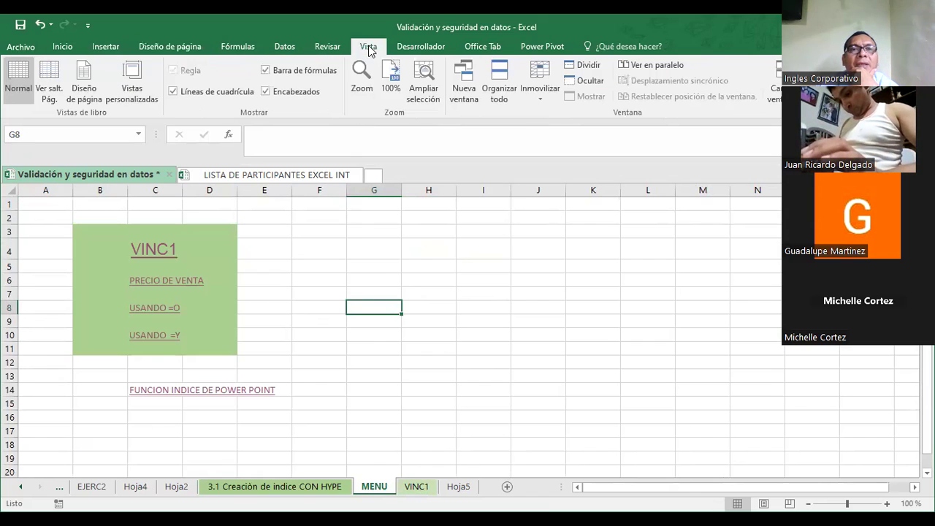
pyautogui.click(173, 91)
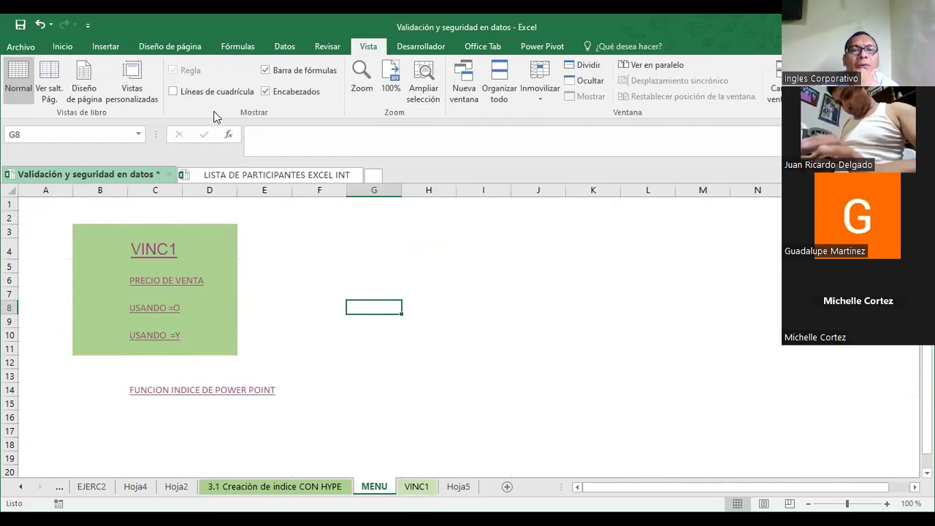
pyautogui.moveTo(376, 243)
pyautogui.mouseDown()
pyautogui.moveTo(536, 354)
pyautogui.moveTo(535, 376)
pyautogui.mouseUp()
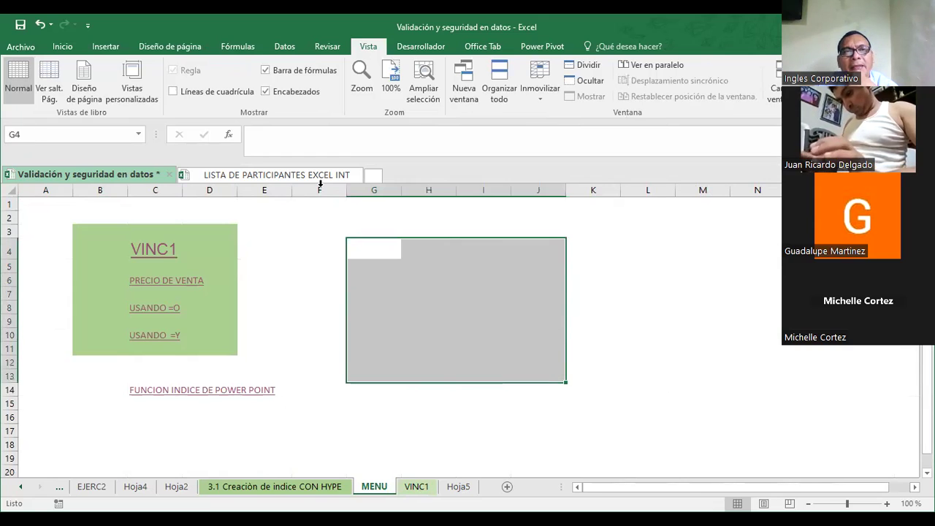
# Step: Apply the gold theme fill colour to G4:J13 and click inside the block to check it
pyautogui.click(62, 46)
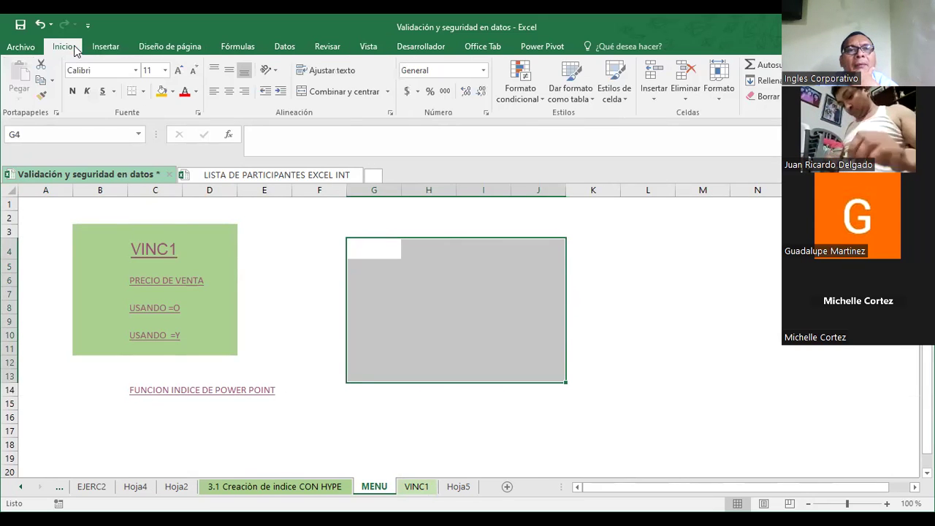
pyautogui.click(174, 93)
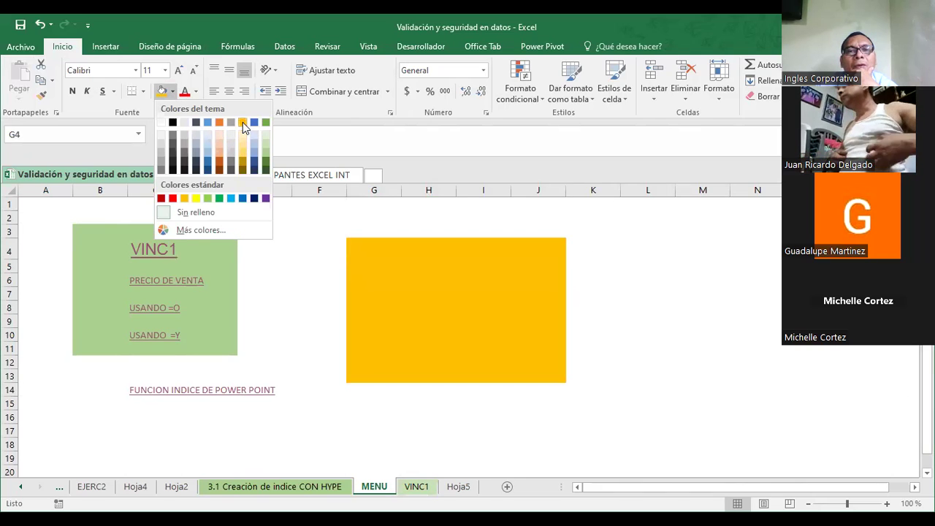
pyautogui.click(242, 122)
pyautogui.click(380, 268)
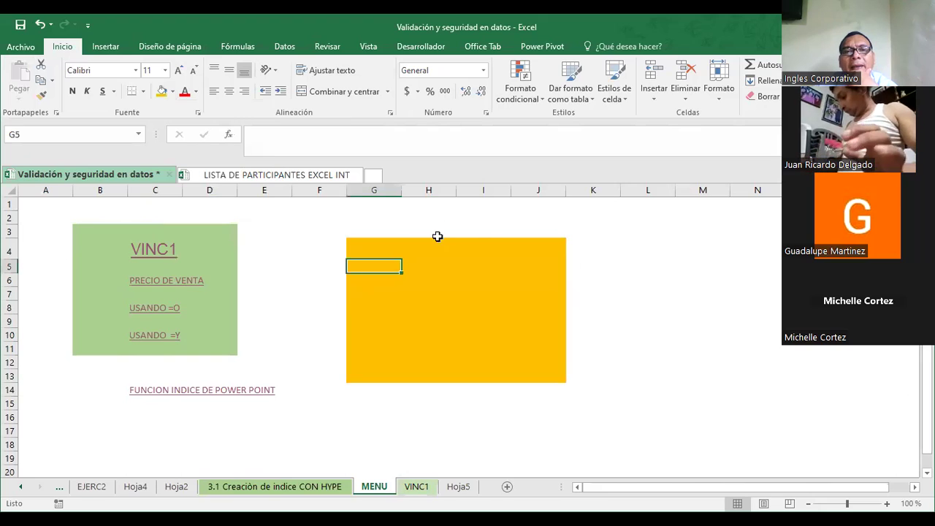
pyautogui.click(619, 260)
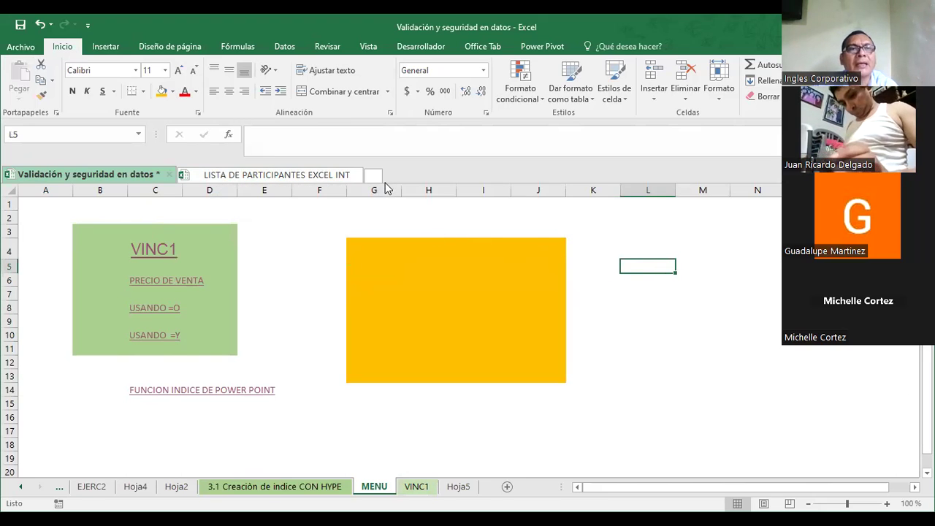
pyautogui.click(380, 264)
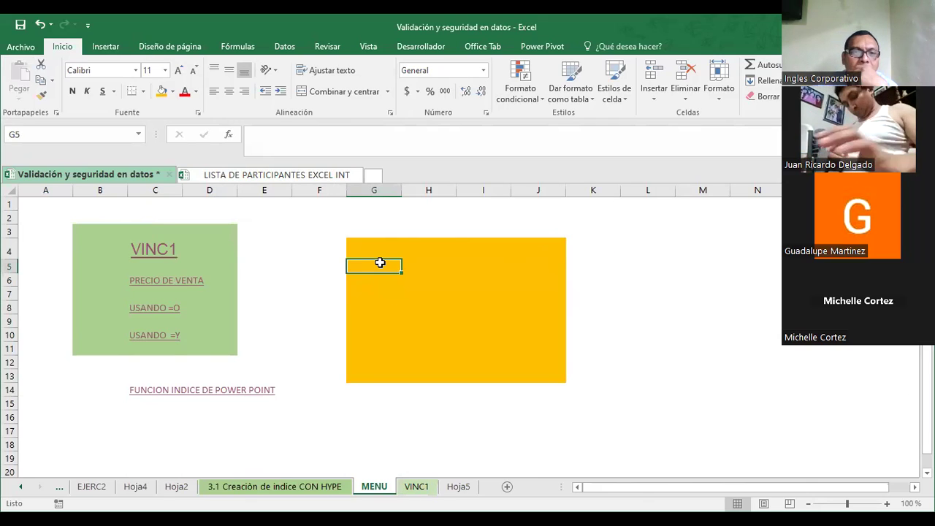
pyautogui.click(405, 248)
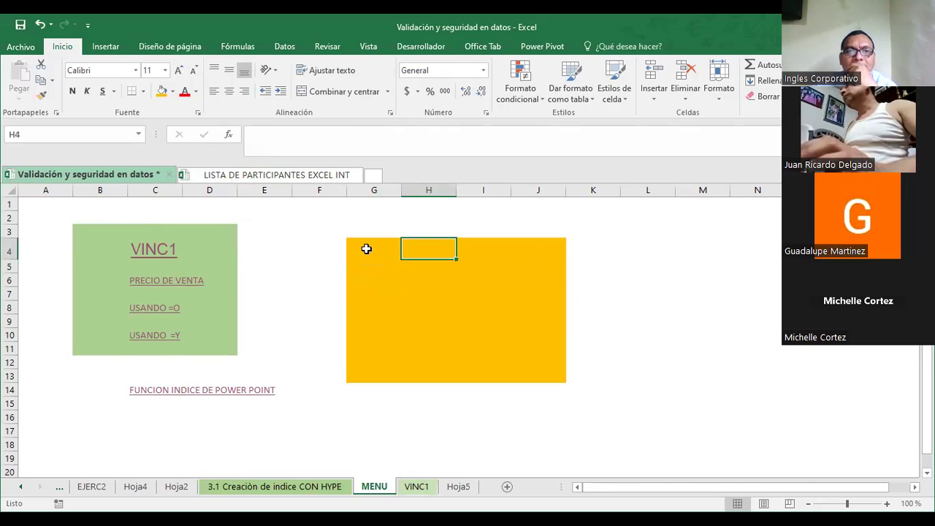
# Step: Enter 'MENU DE HOJAS' in G4, merge and centre it across G4:J4 in Bahnschrift 18
pyautogui.click(373, 251)
pyautogui.write('MENU')
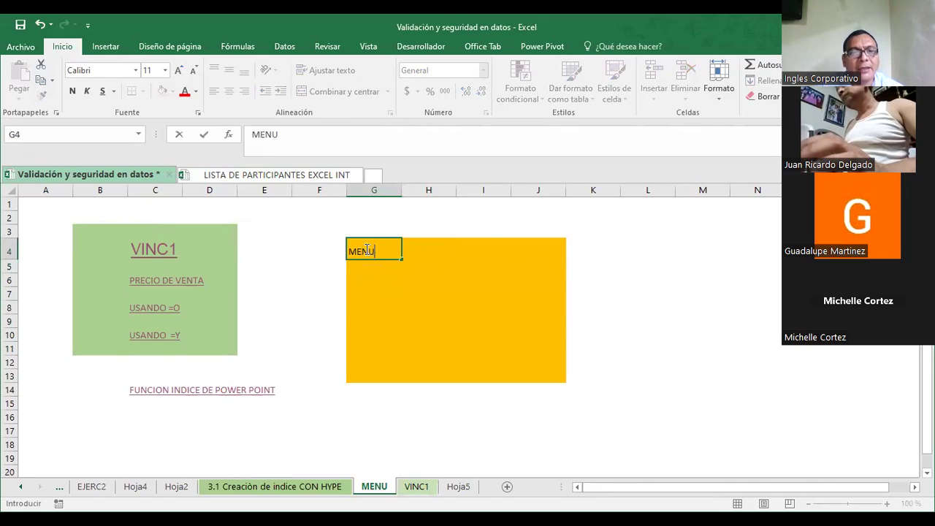
pyautogui.write(' DE HOJAS')
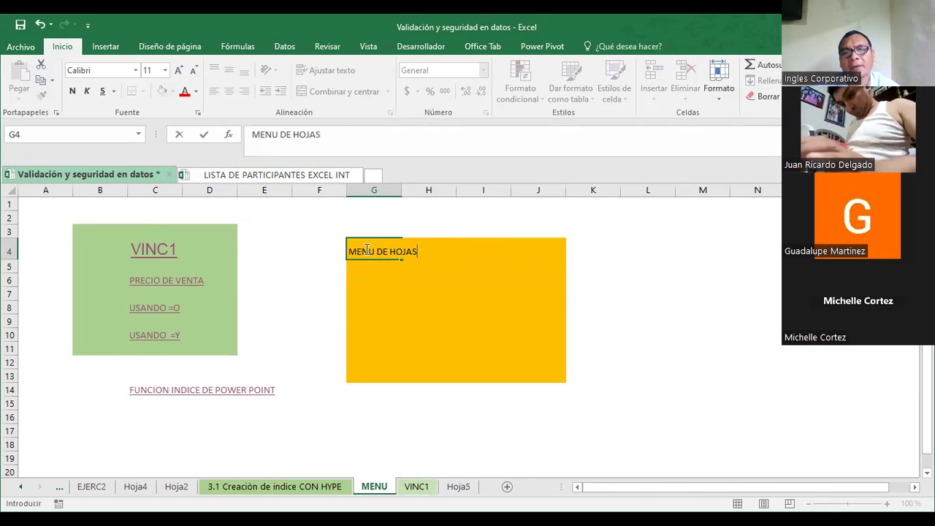
pyautogui.click(429, 266)
pyautogui.click(372, 249)
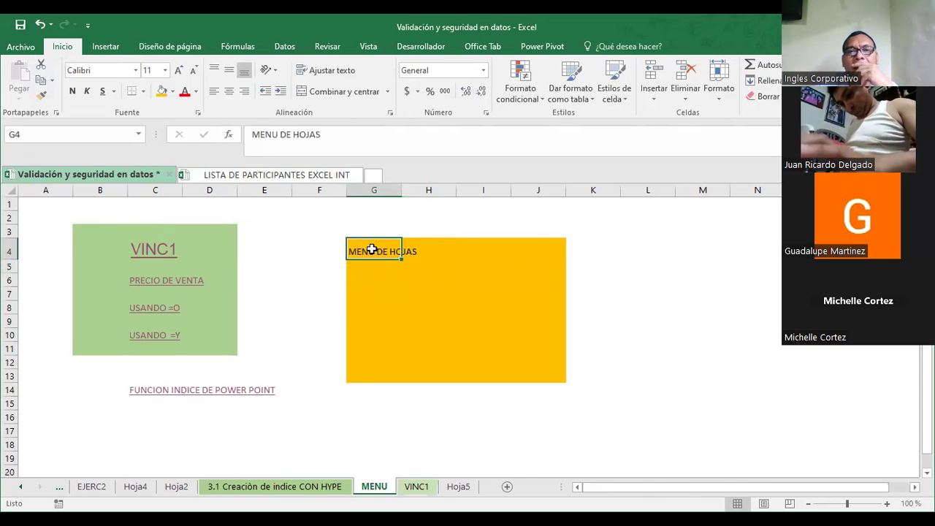
pyautogui.moveTo(372, 249); pyautogui.dragTo(521, 246)
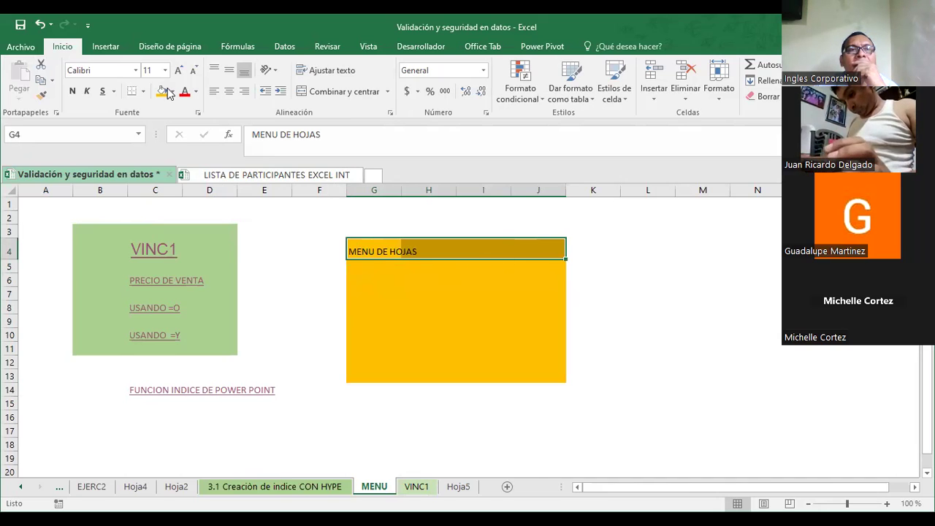
pyautogui.click(344, 91)
pyautogui.click(136, 70)
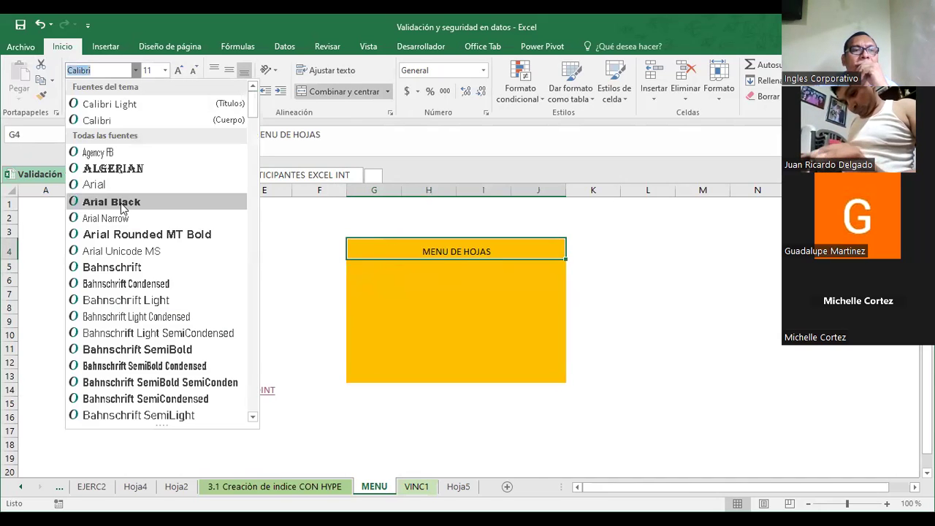
pyautogui.click(117, 268)
pyautogui.click(179, 71)
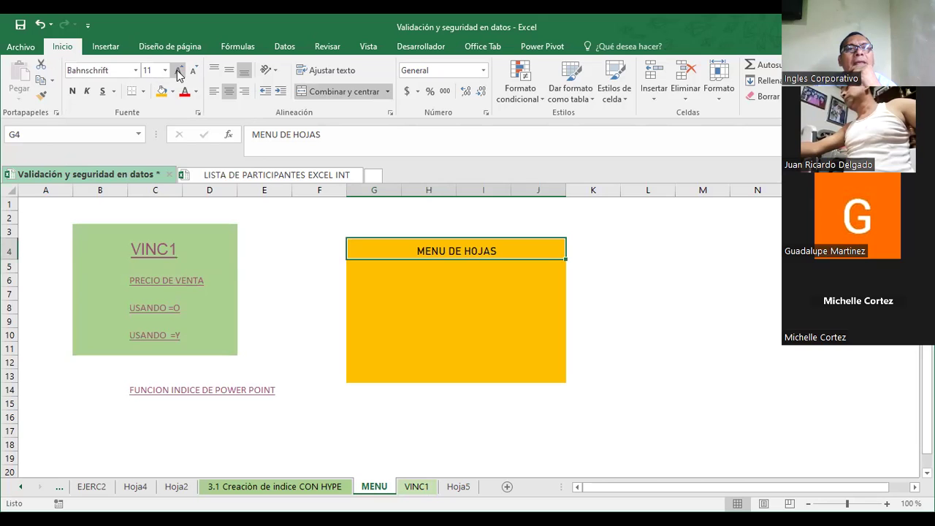
pyautogui.click(179, 71)
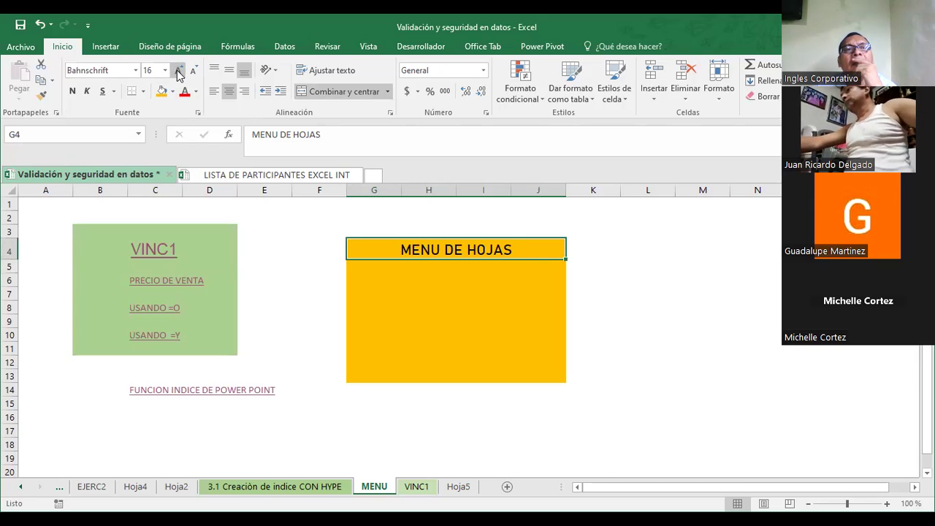
pyautogui.click(179, 71)
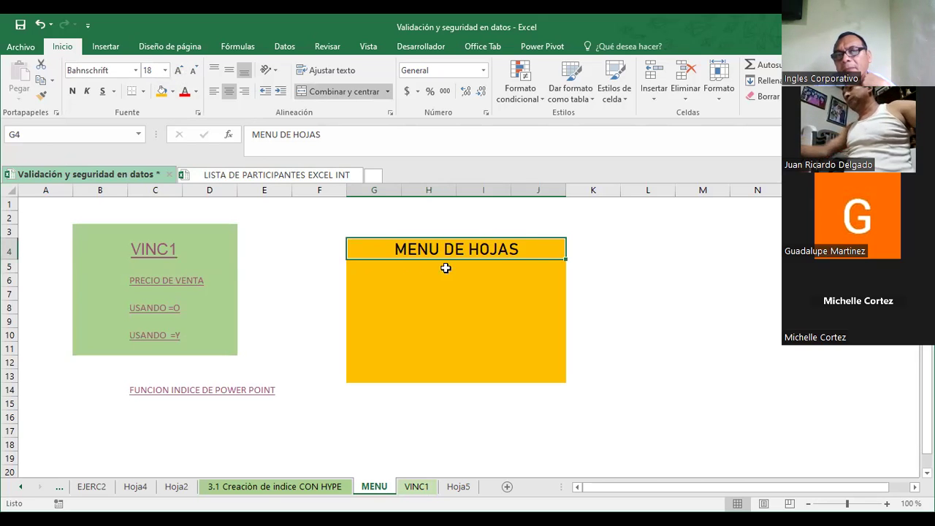
pyautogui.click(570, 279)
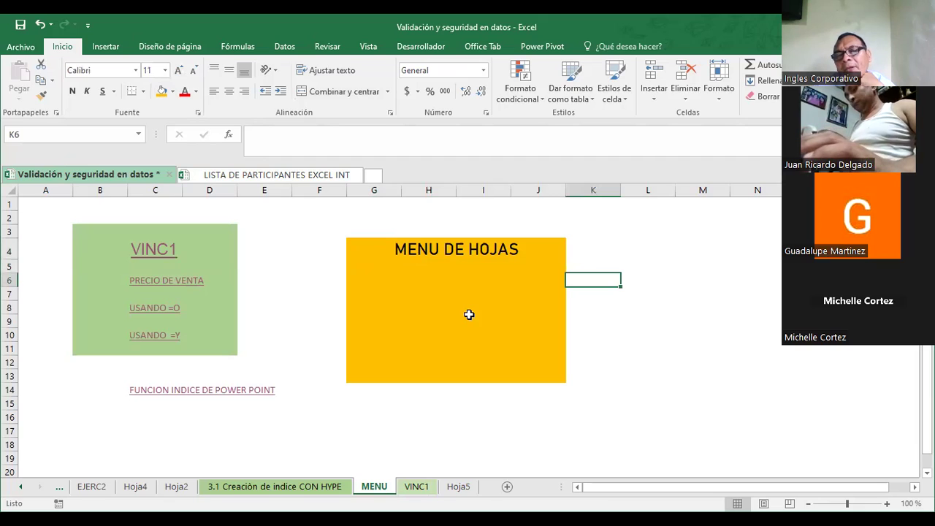
# Step: Cancel a trial entry in G5 and move down to G6 for the first menu item
pyautogui.click(394, 277)
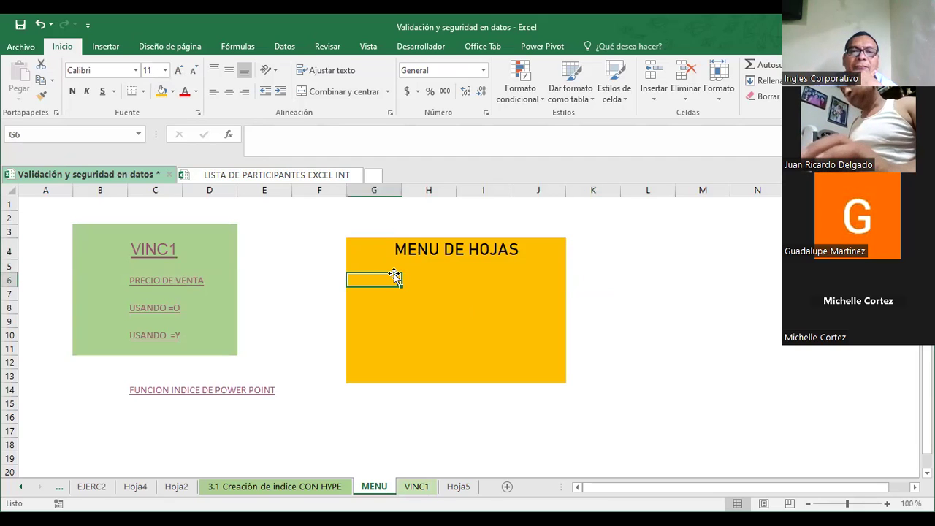
pyautogui.click(407, 267)
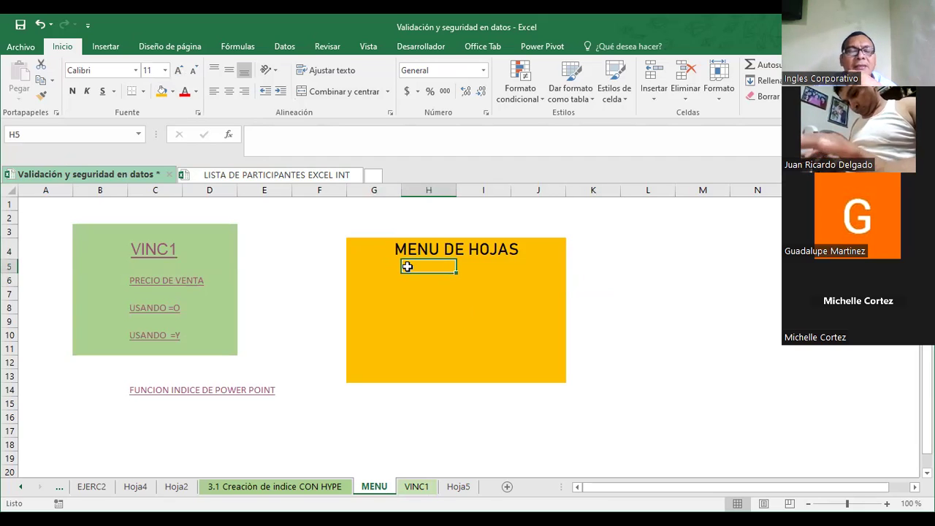
pyautogui.click(389, 268)
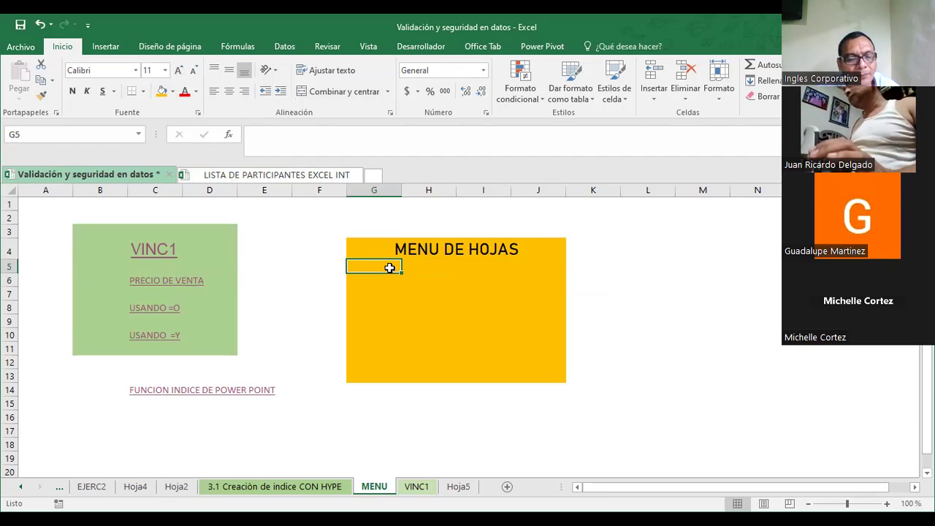
pyautogui.write('A')
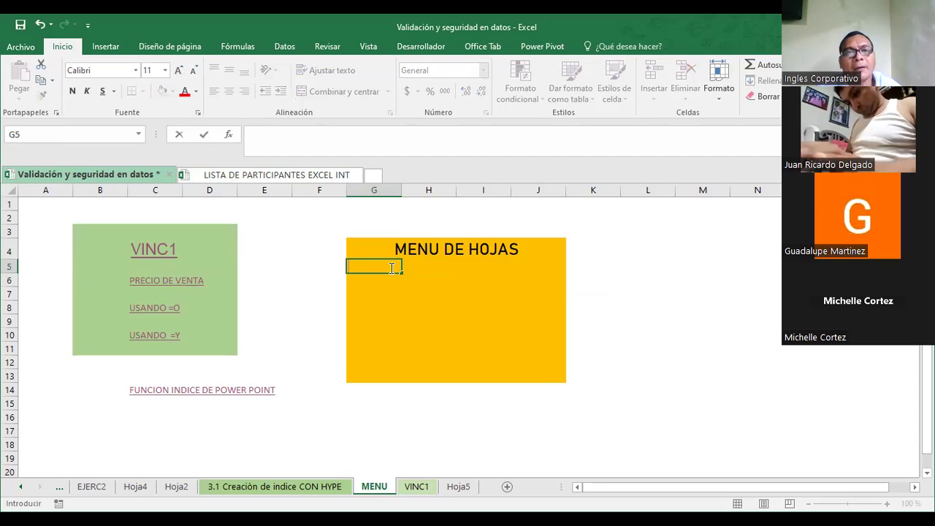
pyautogui.press('Escape')
pyautogui.click(489, 324)
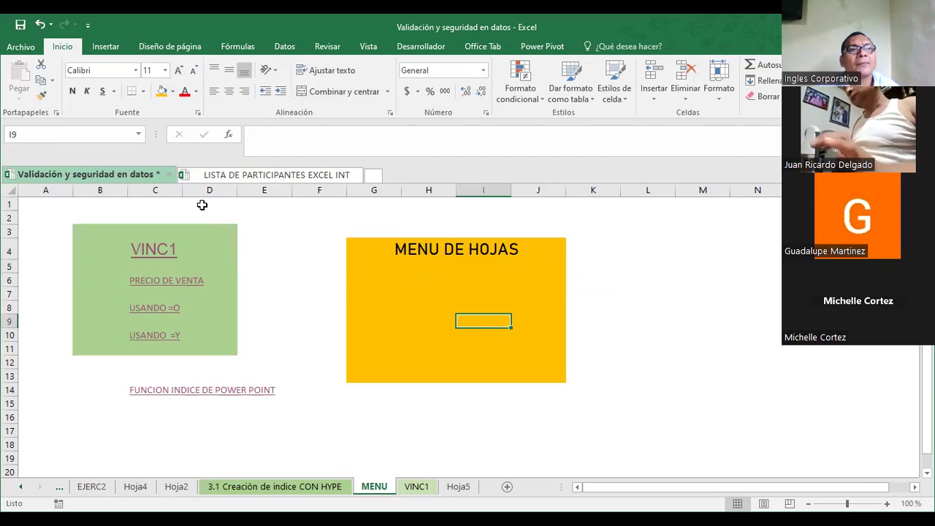
pyautogui.click(380, 270)
pyautogui.press('Return')
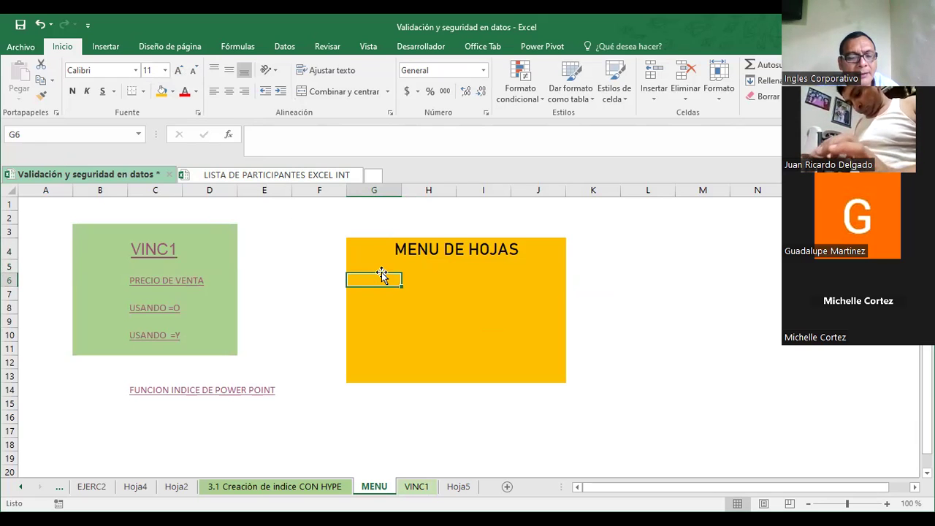
# Step: Enter 'ADICION DE REGISTRO' in G6 and format it in Arial Black size 14
pyautogui.write('ADICION')
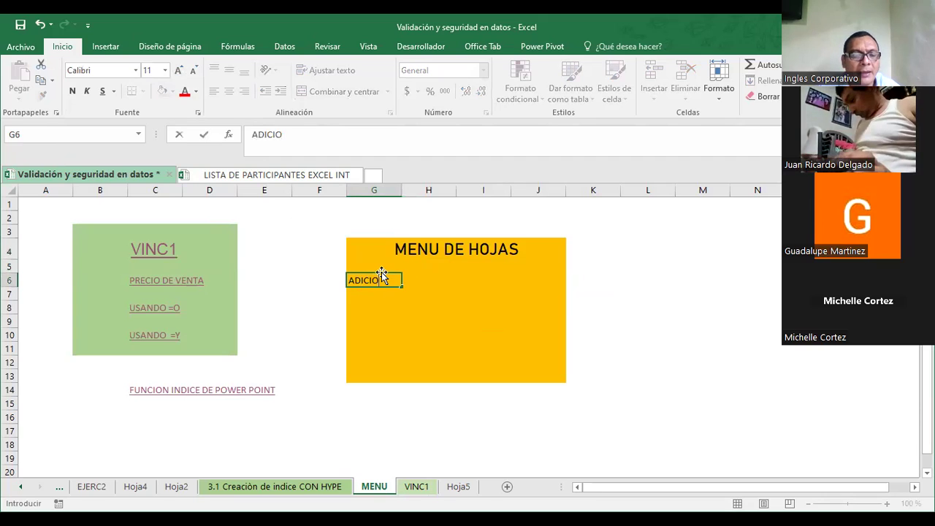
pyautogui.write(' DE REGISTRO')
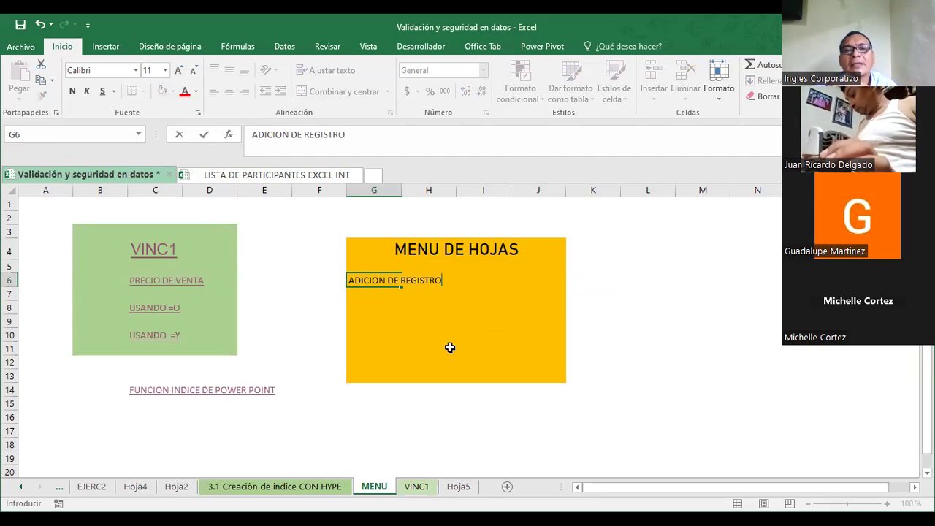
pyautogui.click(428, 307)
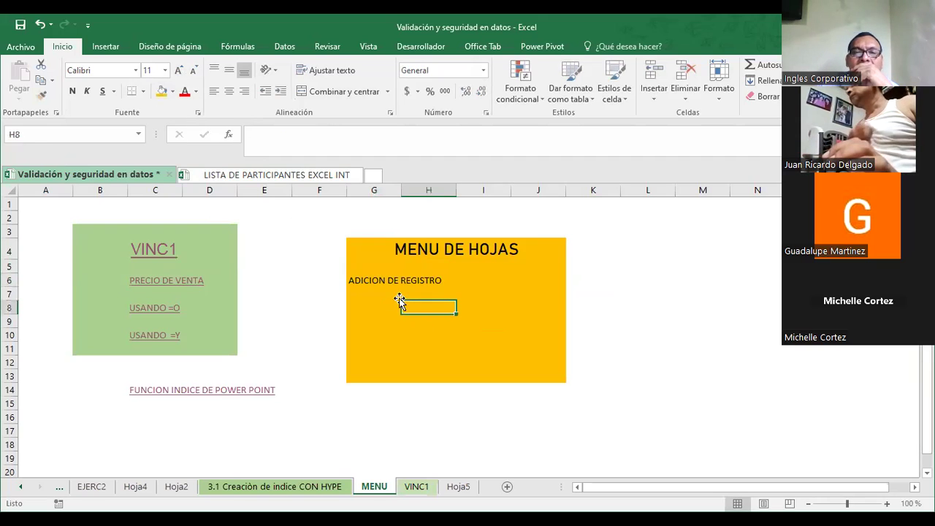
pyautogui.click(367, 280)
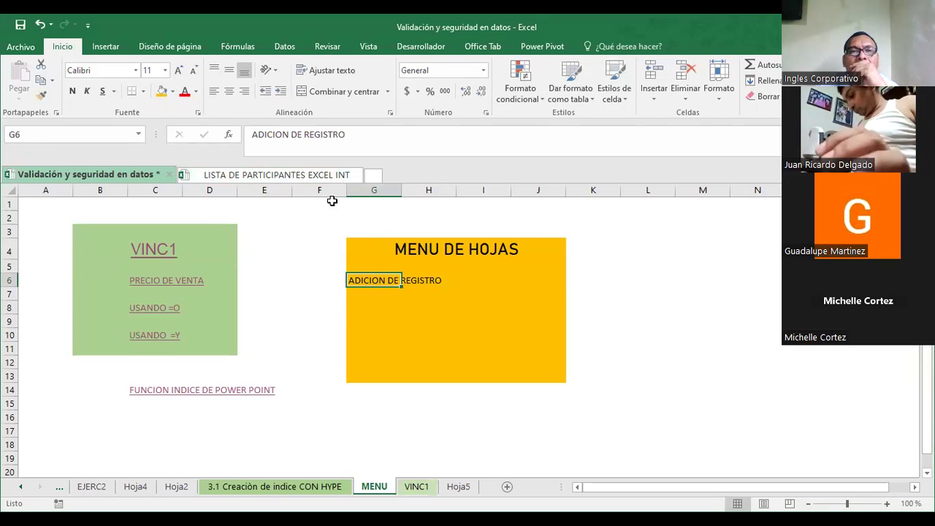
pyautogui.click(135, 71)
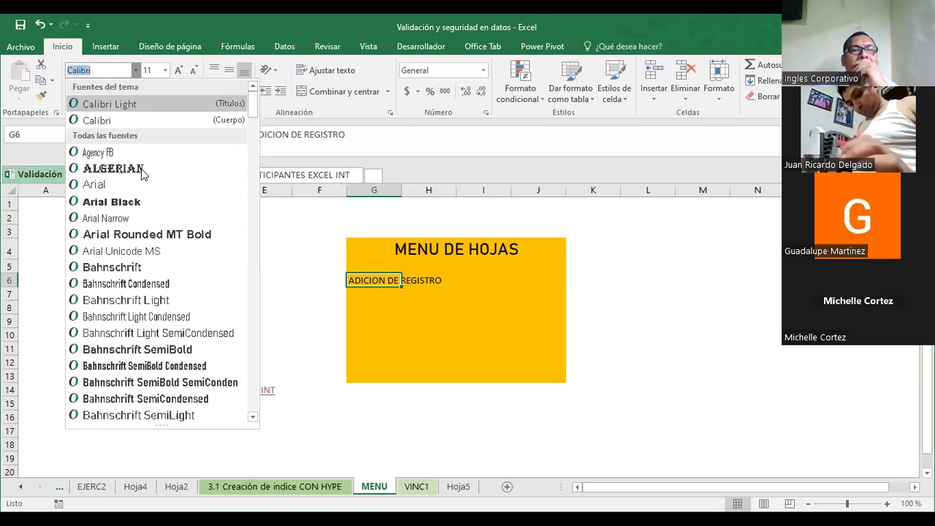
pyautogui.click(129, 207)
pyautogui.click(179, 70)
pyautogui.click(178, 70)
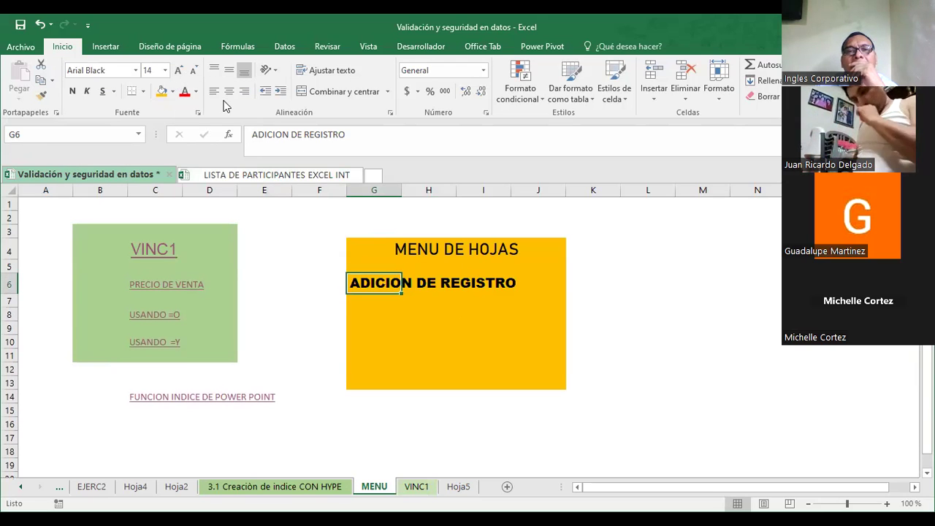
# Step: Merge and centre the heading across G6:J6 and prefix it with '1- '
pyautogui.moveTo(359, 284); pyautogui.dragTo(543, 283)
pyautogui.click(321, 91)
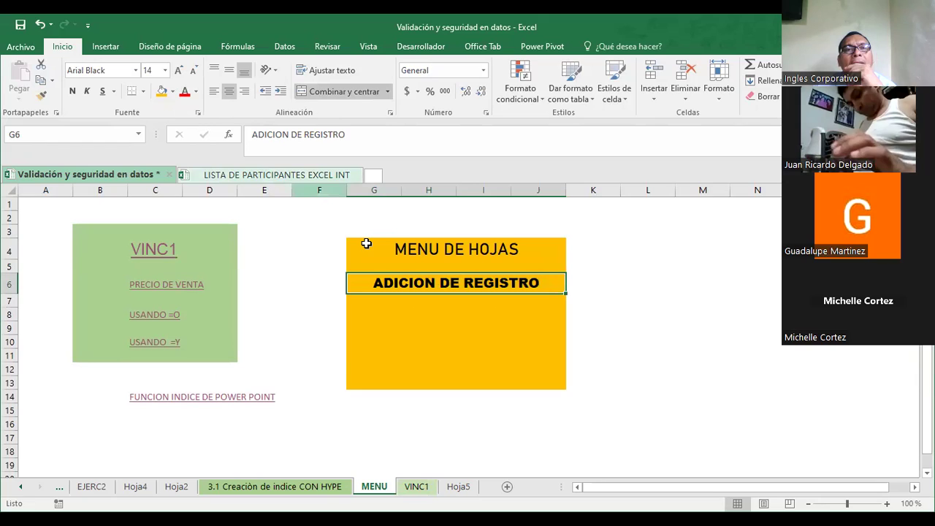
pyautogui.press('F2')
pyautogui.press('Home')
pyautogui.write('1-')
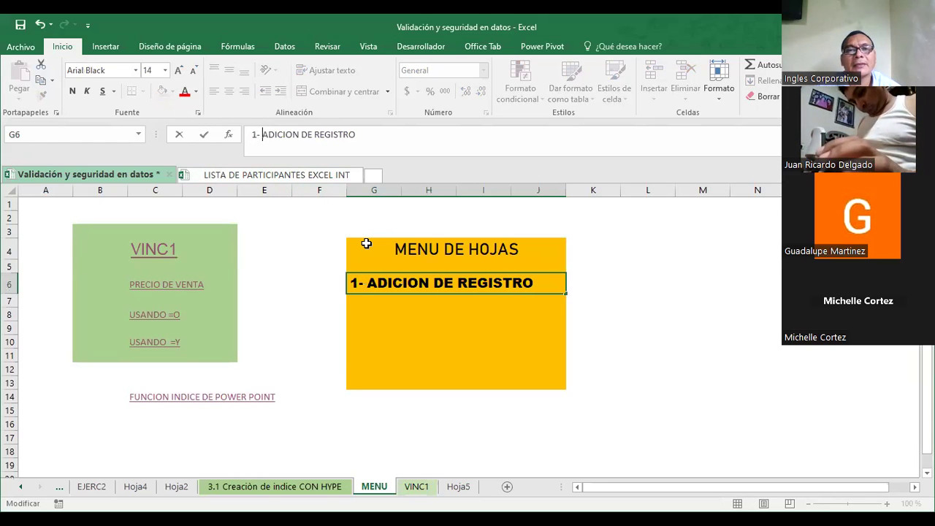
pyautogui.click(376, 310)
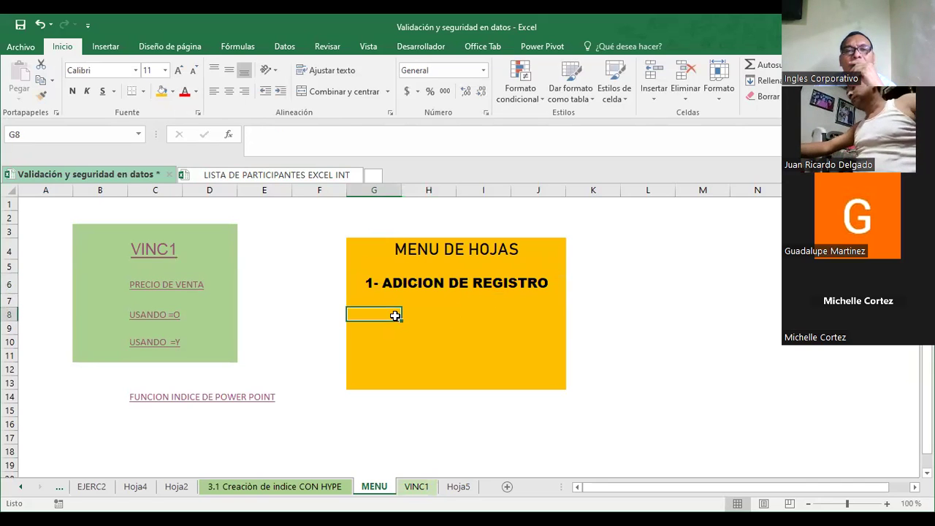
# Step: Draw a rounded rectangle below the heading and label it 'Ir a Vinc1'
pyautogui.click(111, 51)
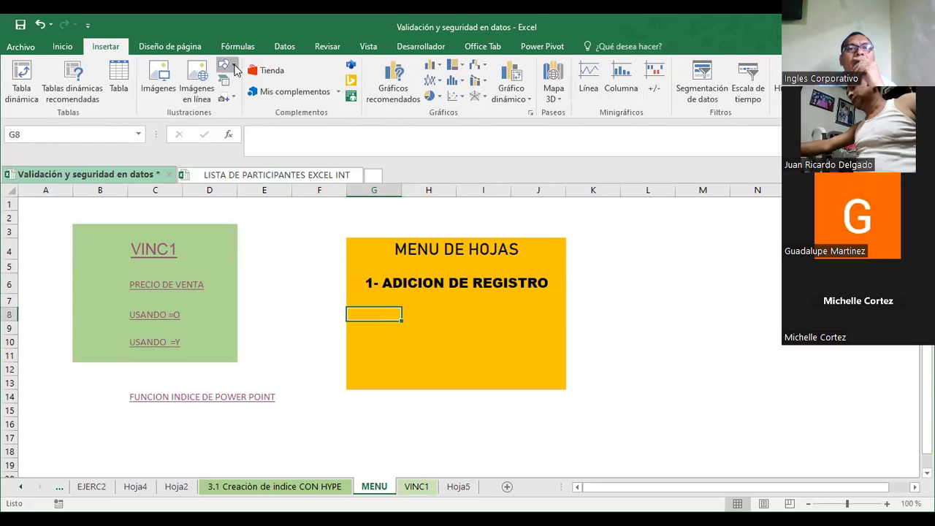
pyautogui.click(235, 67)
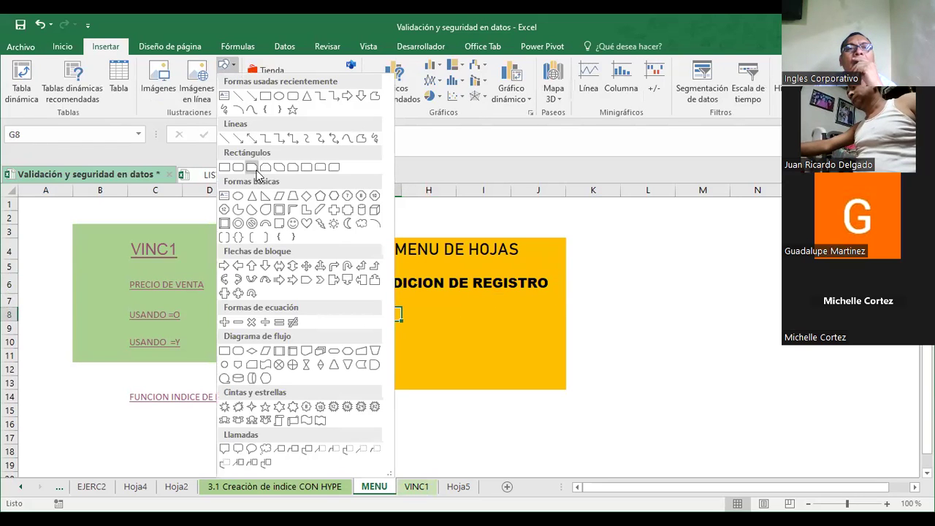
pyautogui.click(295, 98)
pyautogui.moveTo(411, 302); pyautogui.dragTo(498, 328)
pyautogui.write('IR')
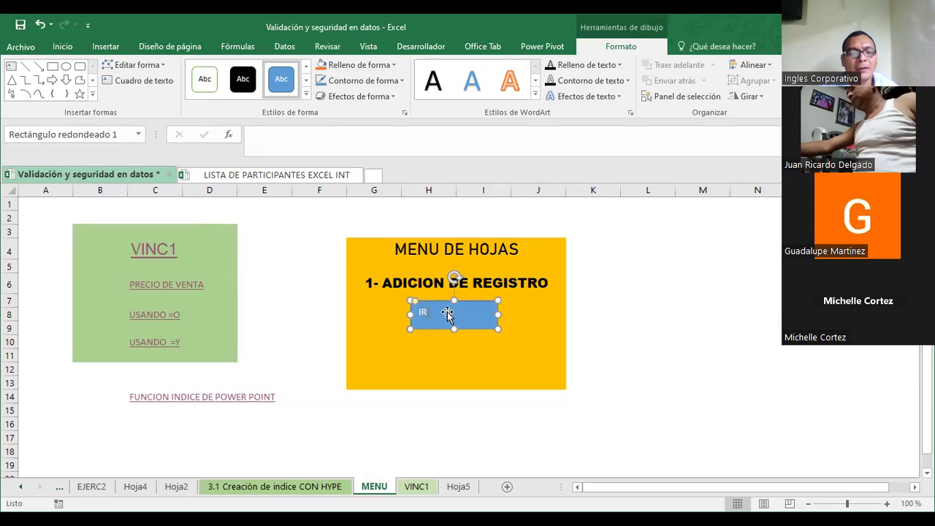
pyautogui.write('vinc')
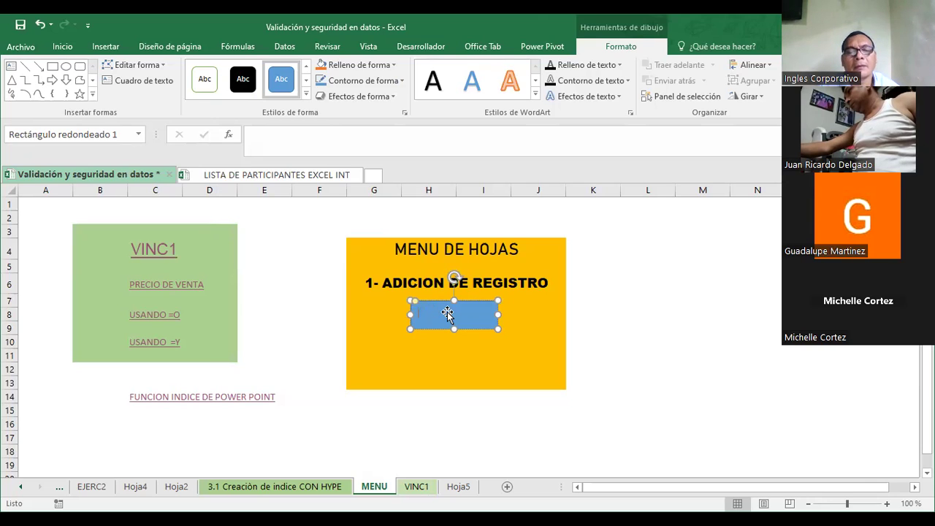
pyautogui.write('a Vinc1')
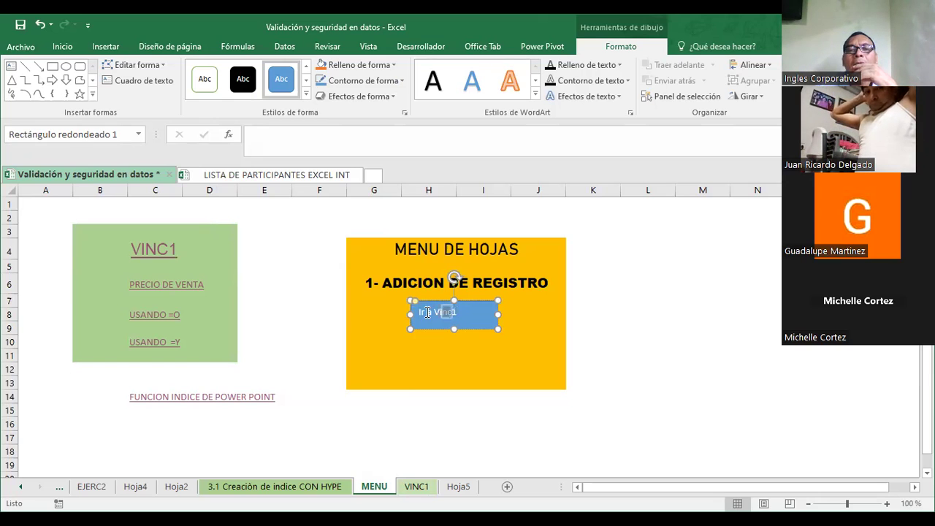
# Step: Set the button text to Arial Black and enlarge it two sizes
pyautogui.moveTo(458, 312); pyautogui.dragTo(418, 312)
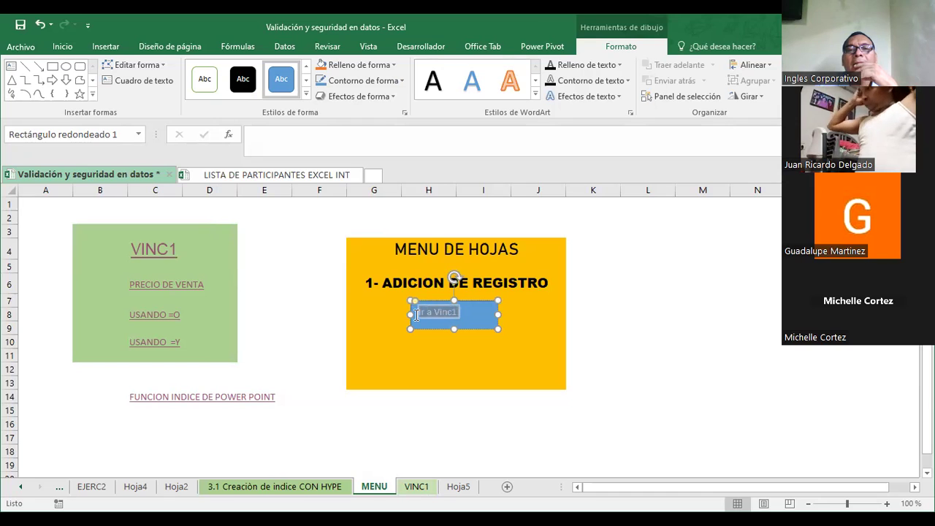
pyautogui.click(62, 46)
pyautogui.click(135, 70)
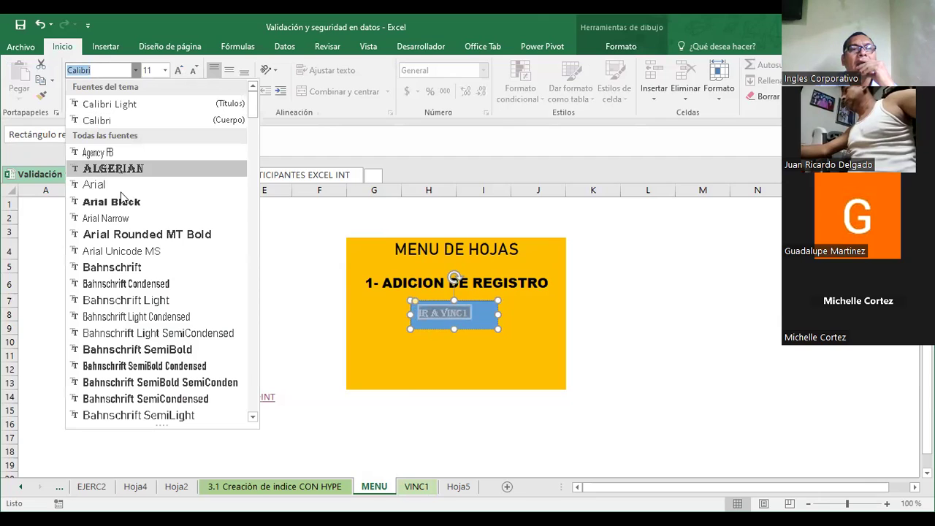
pyautogui.click(119, 202)
pyautogui.click(179, 70)
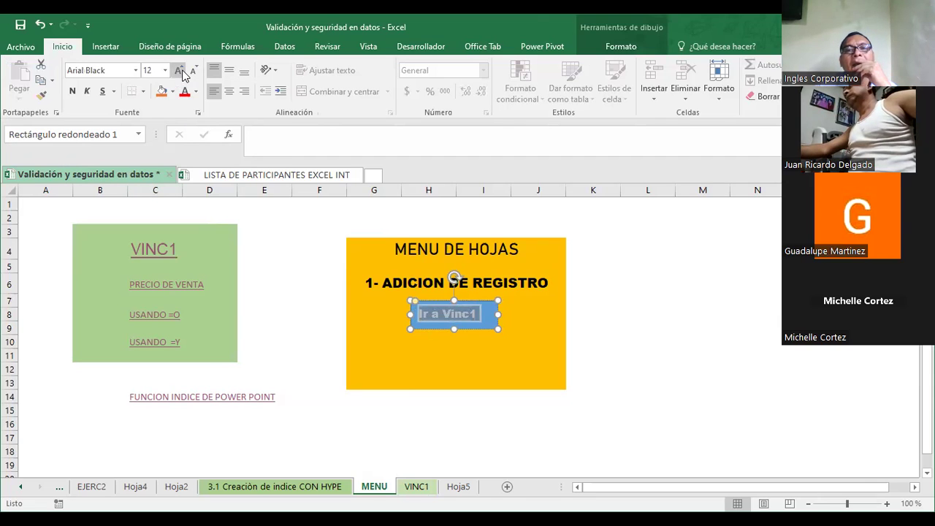
pyautogui.click(179, 71)
# Step: Widen the Ir a Vinc1 button and move it left beneath the heading
pyautogui.click(515, 327)
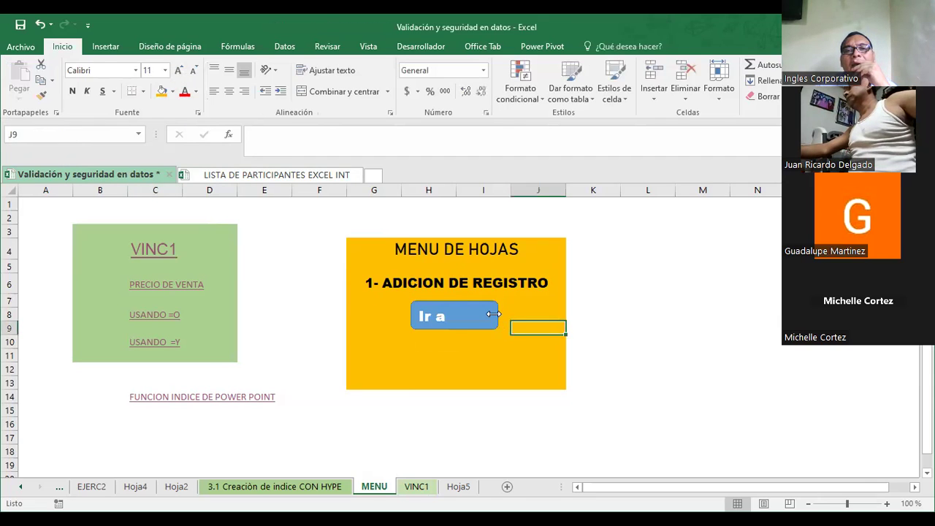
pyautogui.click(498, 314)
pyautogui.moveTo(499, 315); pyautogui.dragTo(518, 315)
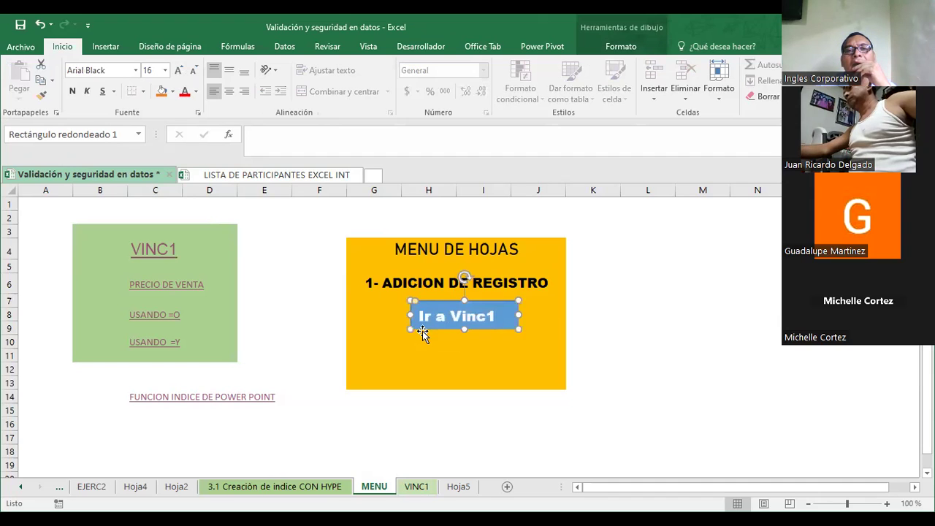
pyautogui.moveTo(423, 332); pyautogui.dragTo(375, 329)
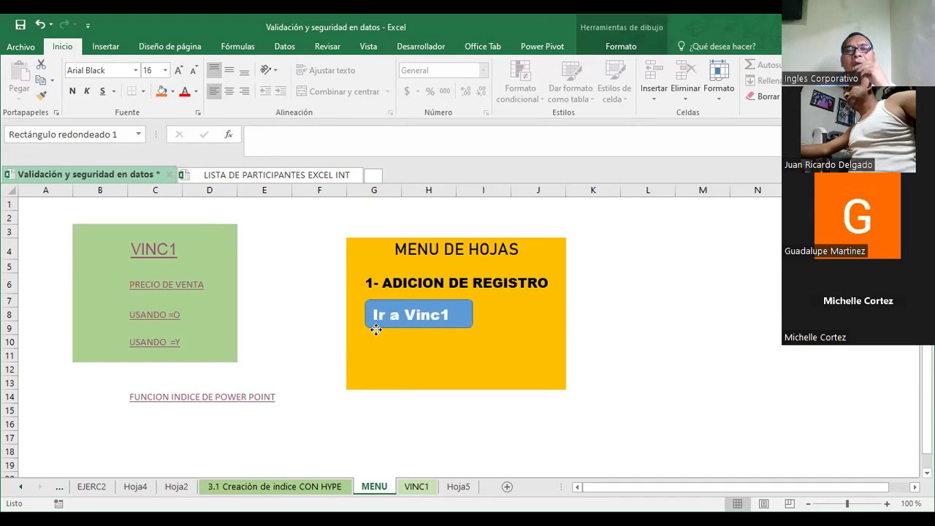
pyautogui.click(516, 324)
pyautogui.click(461, 356)
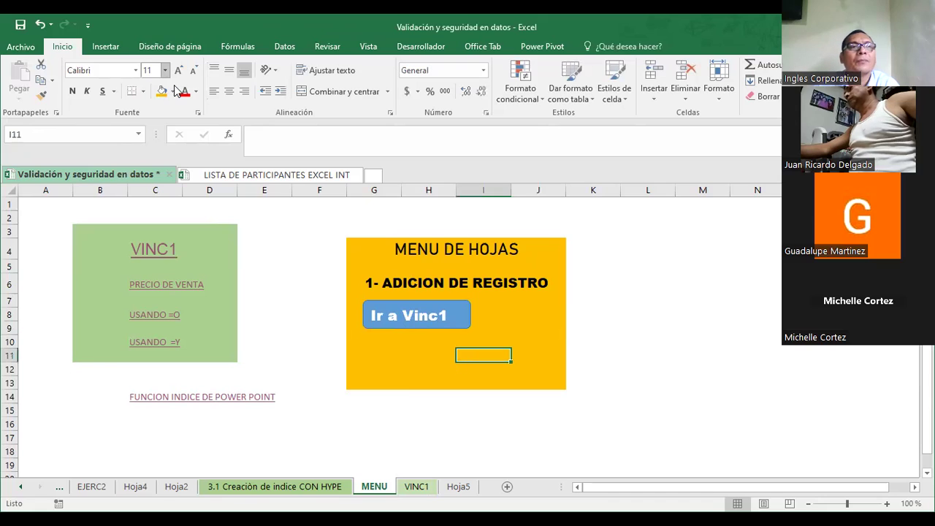
pyautogui.click(106, 49)
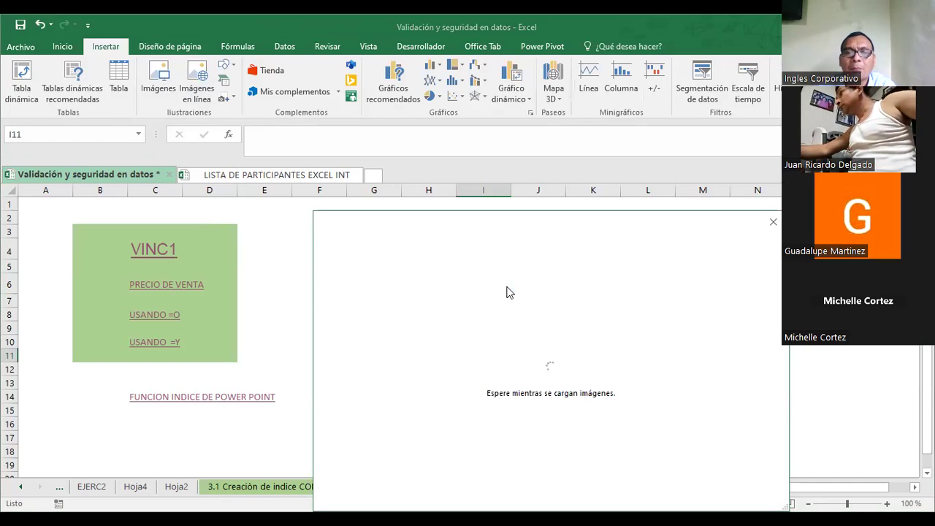
# Step: Search online images for 'logo excel' and insert the Excel logo with wordmark
pyautogui.click(659, 291)
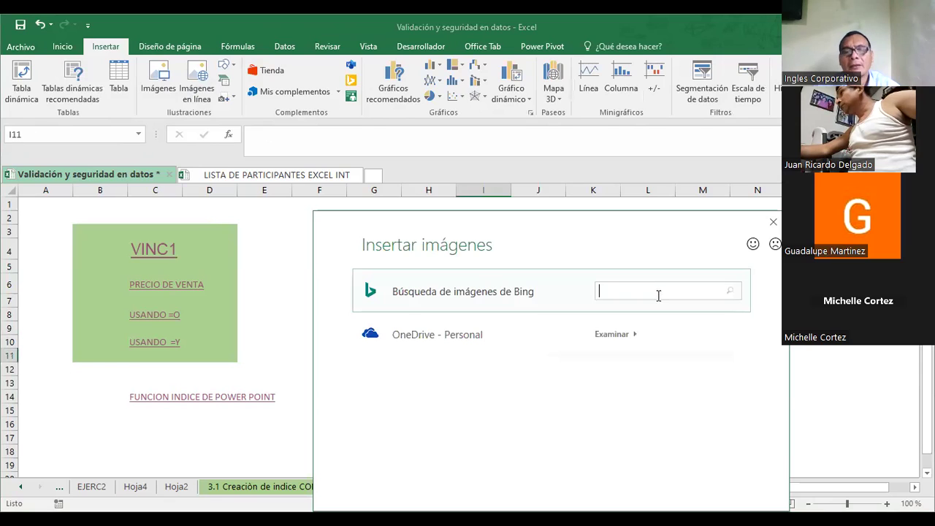
pyautogui.write('logo excel')
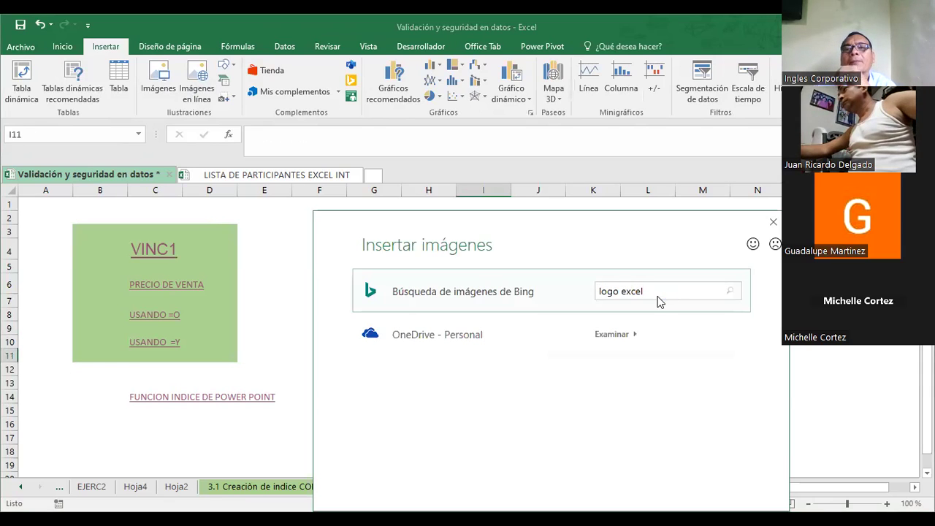
pyautogui.press('Return')
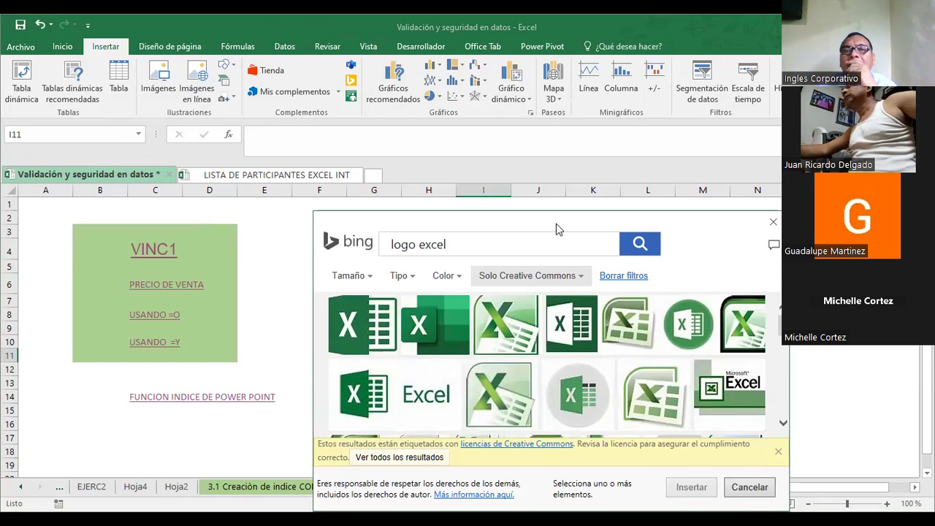
pyautogui.moveTo(554, 226); pyautogui.dragTo(418, 118)
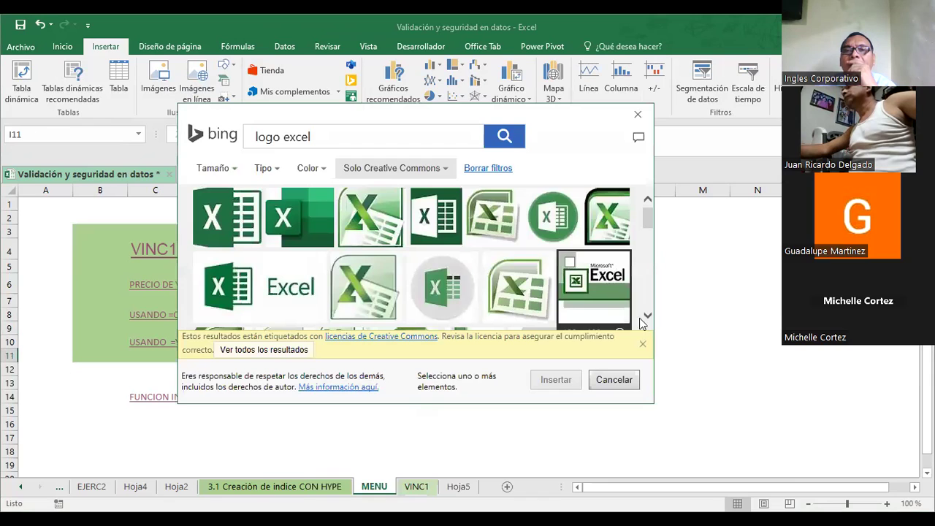
pyautogui.click(650, 315)
pyautogui.click(649, 316)
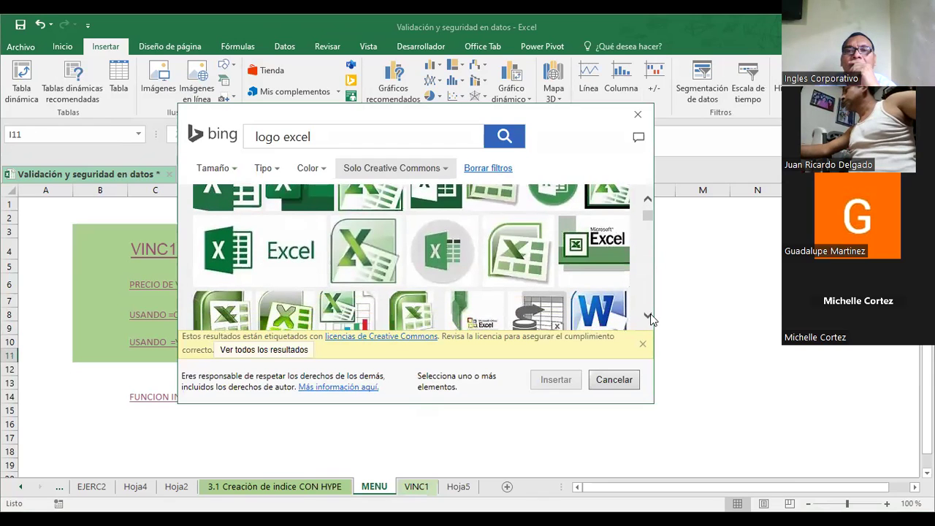
pyautogui.click(650, 315)
pyautogui.click(650, 316)
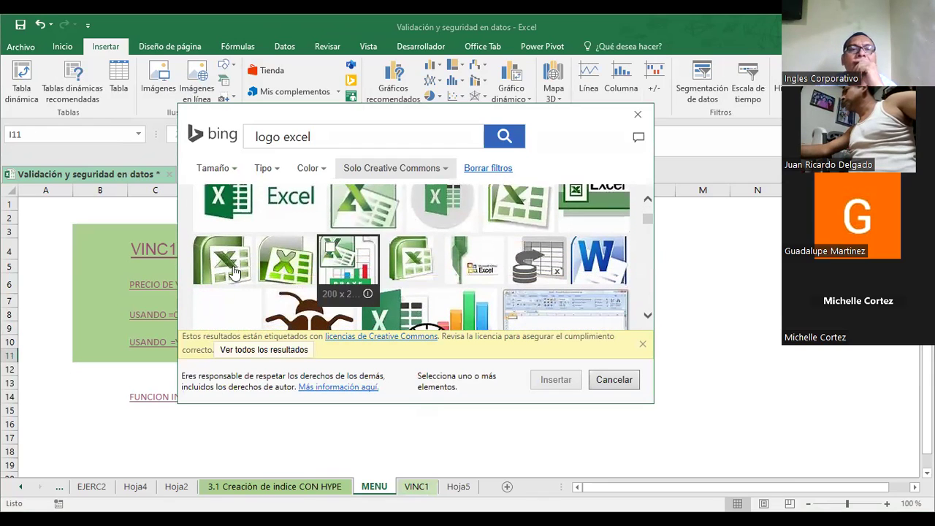
pyautogui.moveTo(260, 251)
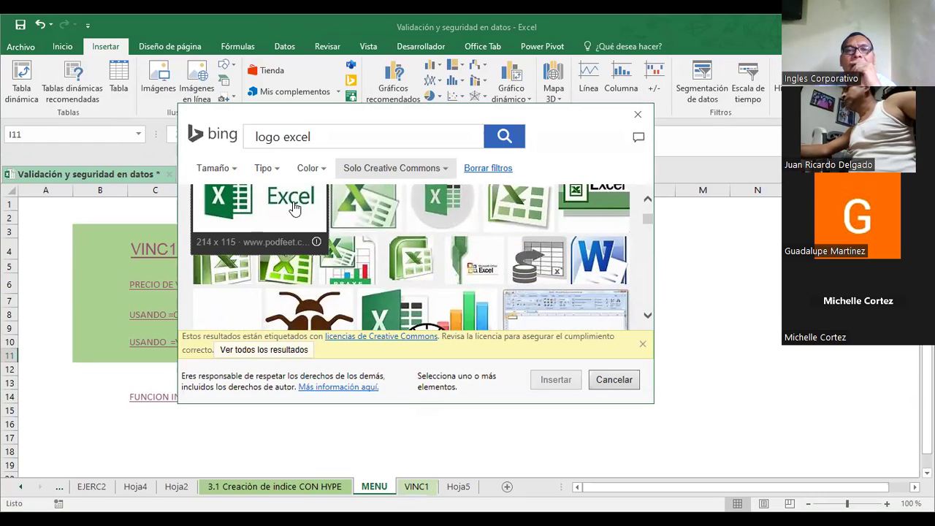
pyautogui.click(294, 208)
pyautogui.click(557, 382)
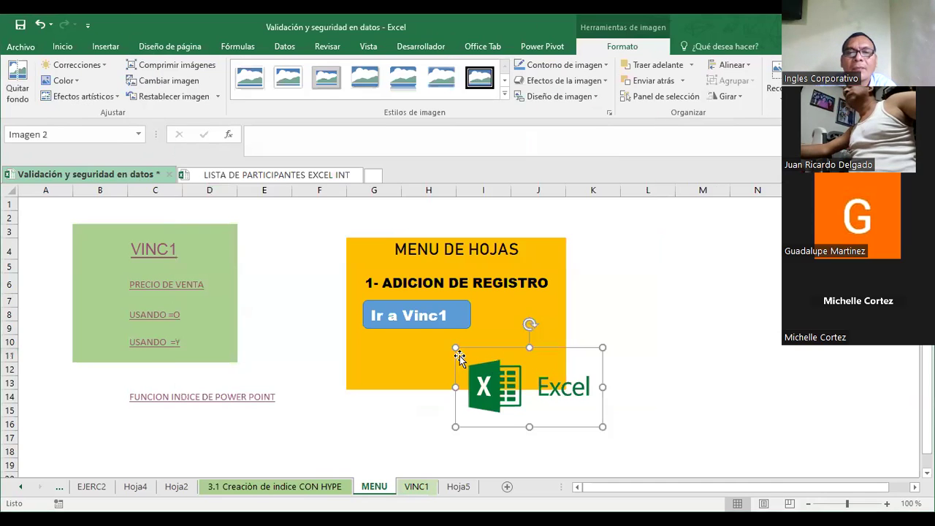
# Step: Shrink the Excel logo and drag it into the gold menu box below the button
pyautogui.moveTo(457, 345); pyautogui.dragTo(504, 367)
pyautogui.moveTo(540, 394); pyautogui.dragTo(402, 374)
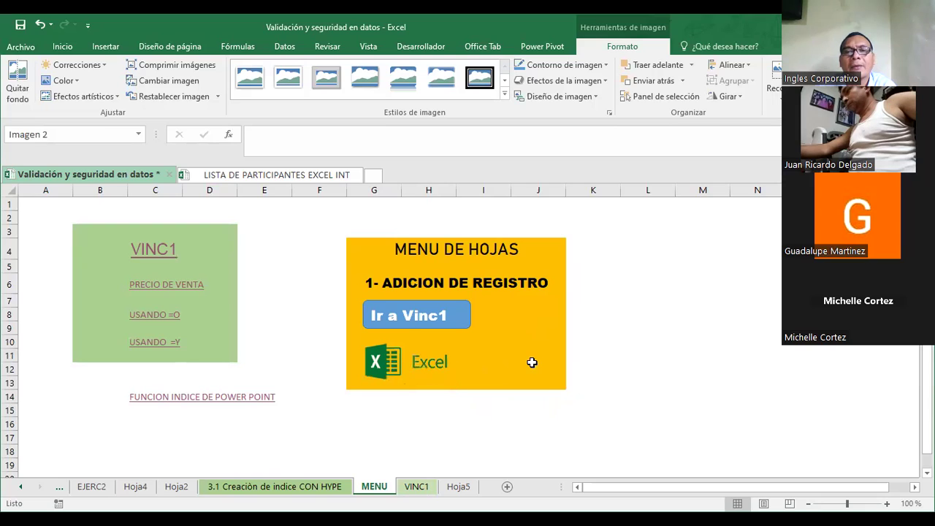
pyautogui.click(661, 302)
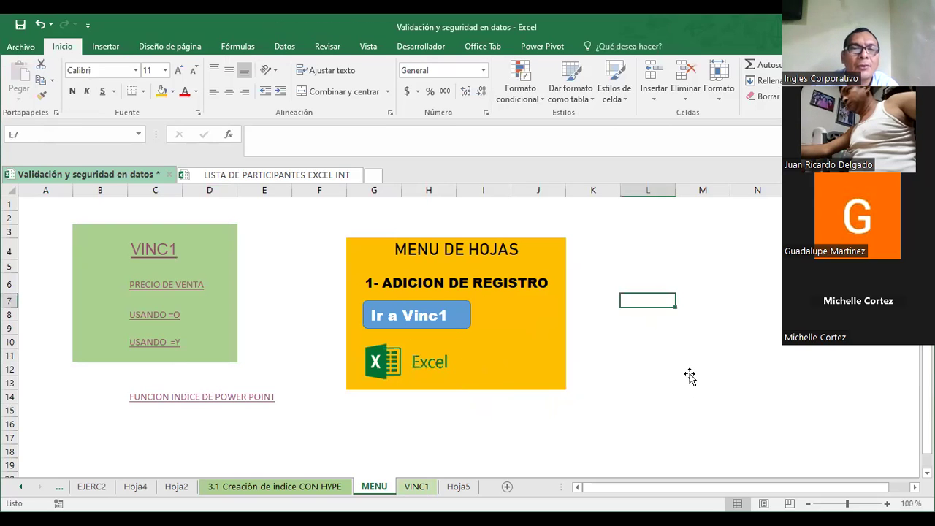
# Step: After checking the button and logo, select merged cell G6 '1- ADICION DE REGISTRO' and show the Insertar ribbon
pyautogui.click(690, 373)
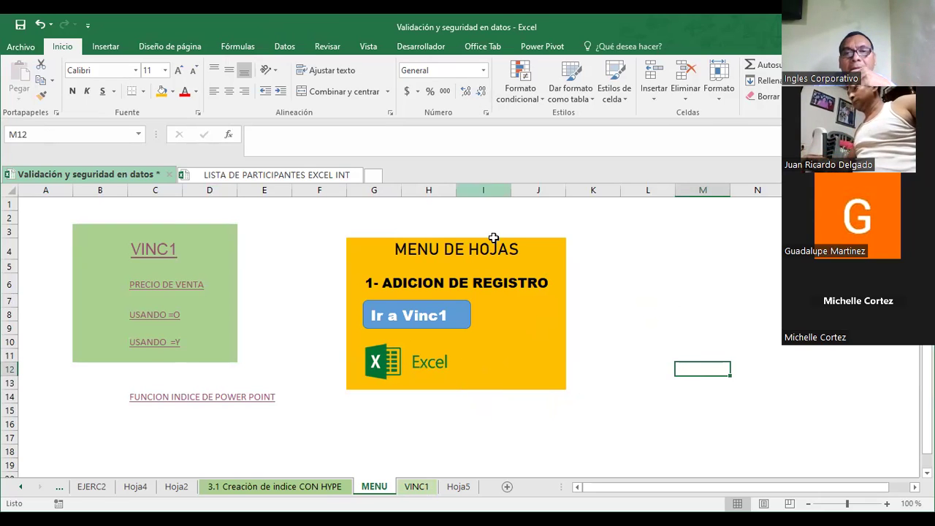
pyautogui.click(401, 279)
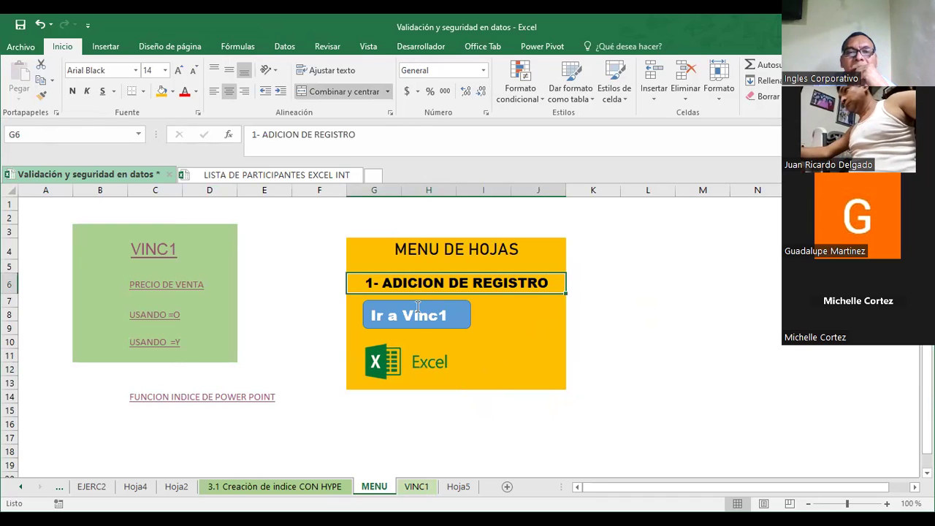
pyautogui.click(417, 307)
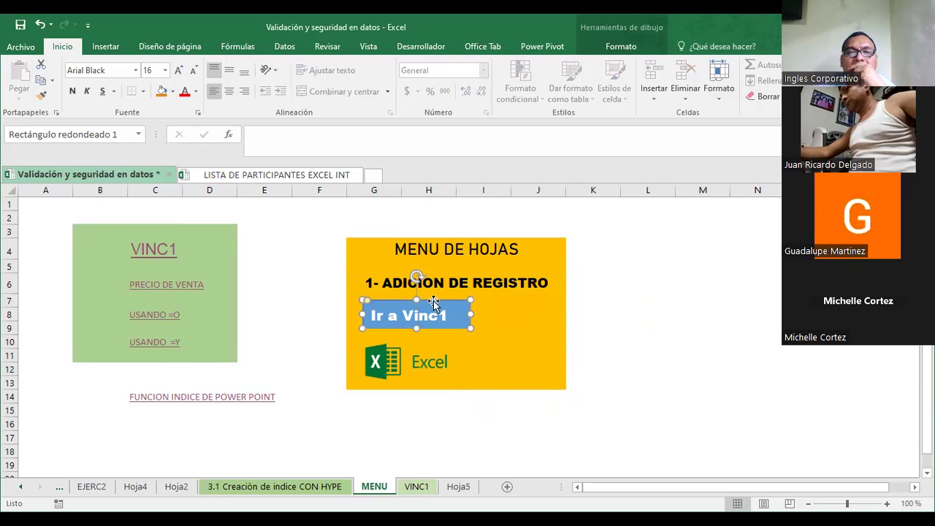
pyautogui.click(387, 348)
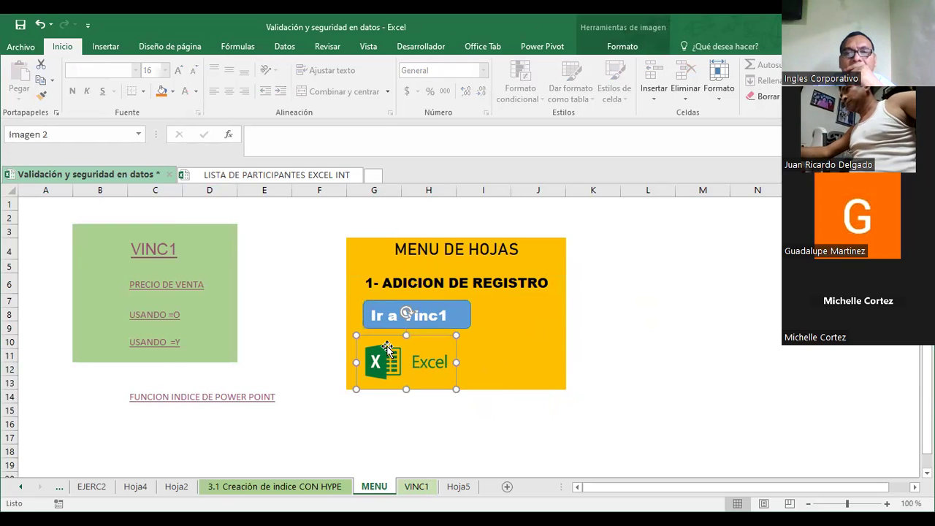
pyautogui.click(633, 267)
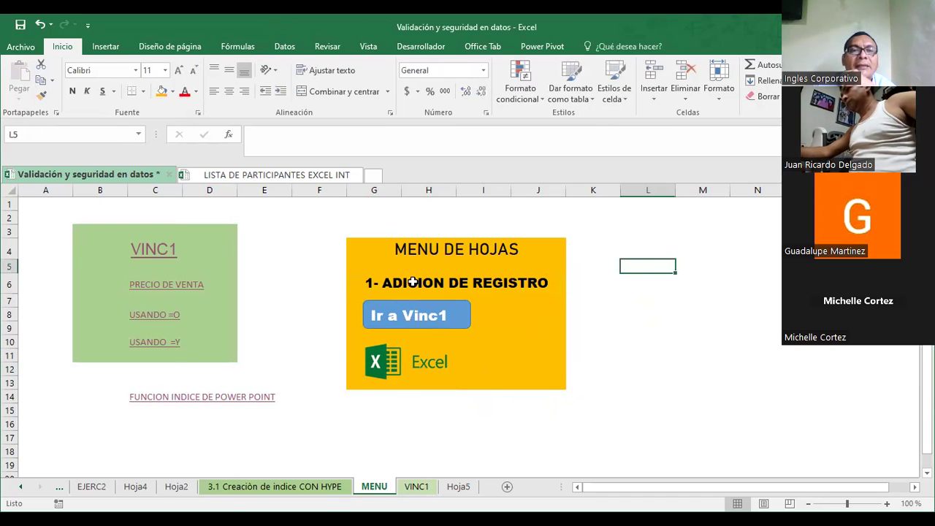
pyautogui.click(413, 282)
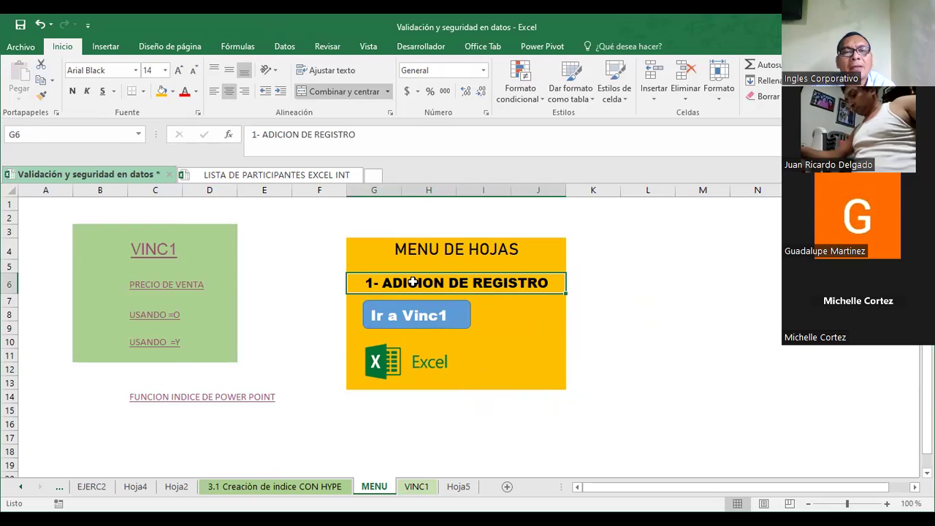
pyautogui.click(106, 47)
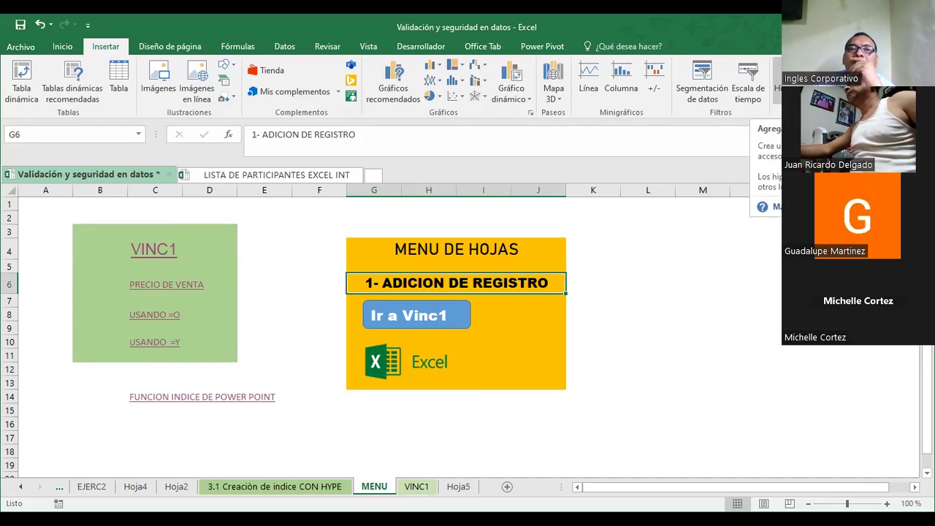
# Step: Hyperlink 1- ADICION DE REGISTRO to cell A1 of the BASE DE DATOS CLIENTES sheet
pyautogui.click(777, 81)
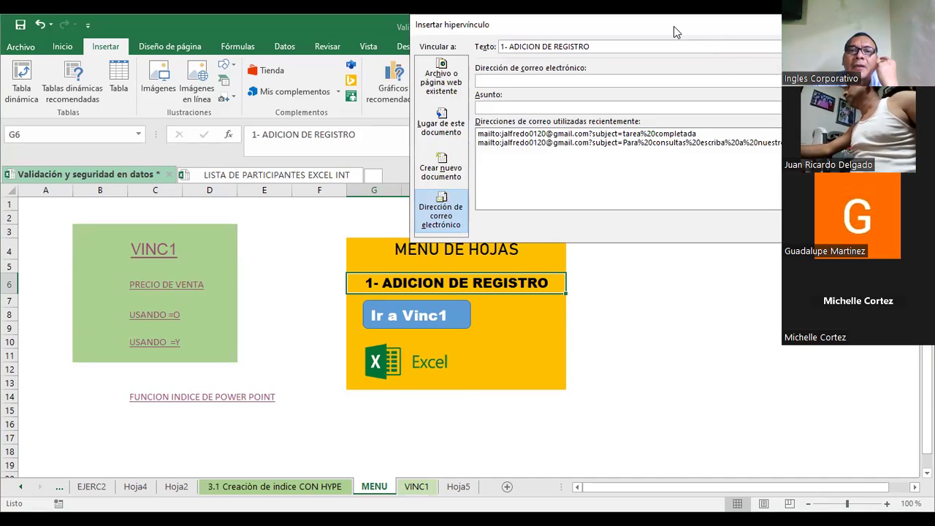
pyautogui.moveTo(676, 33); pyautogui.dragTo(514, 234)
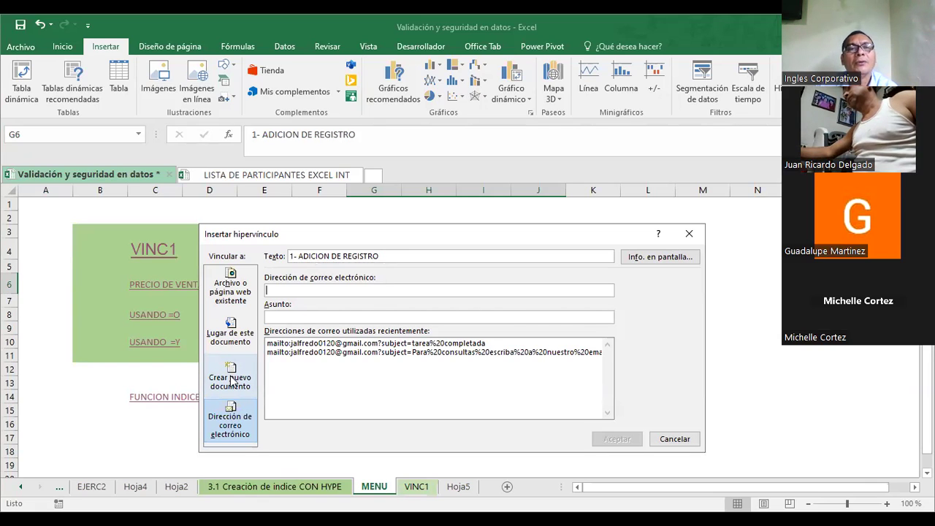
pyautogui.click(240, 336)
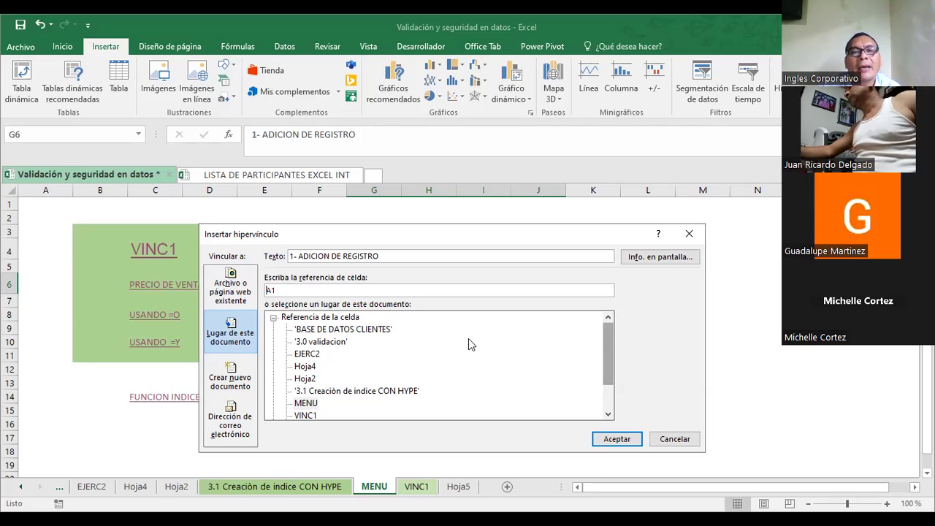
pyautogui.click(338, 330)
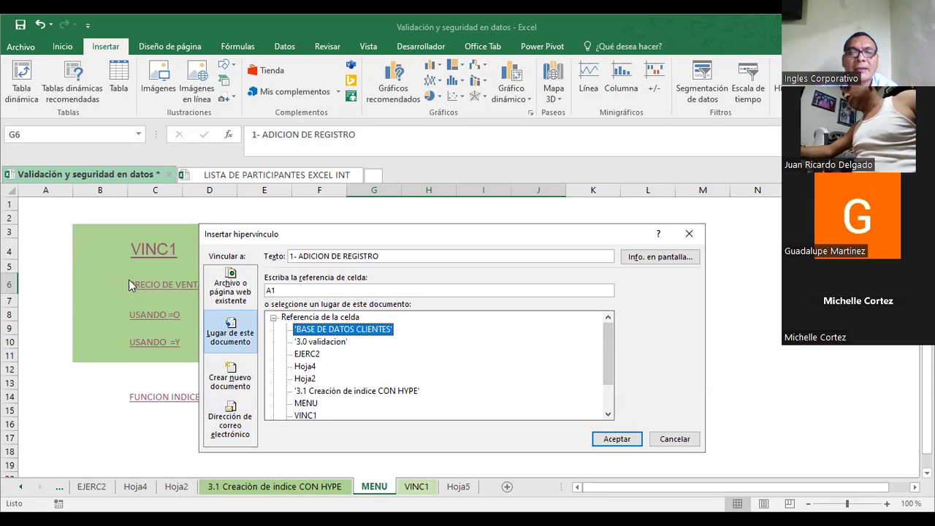
pyautogui.click(616, 442)
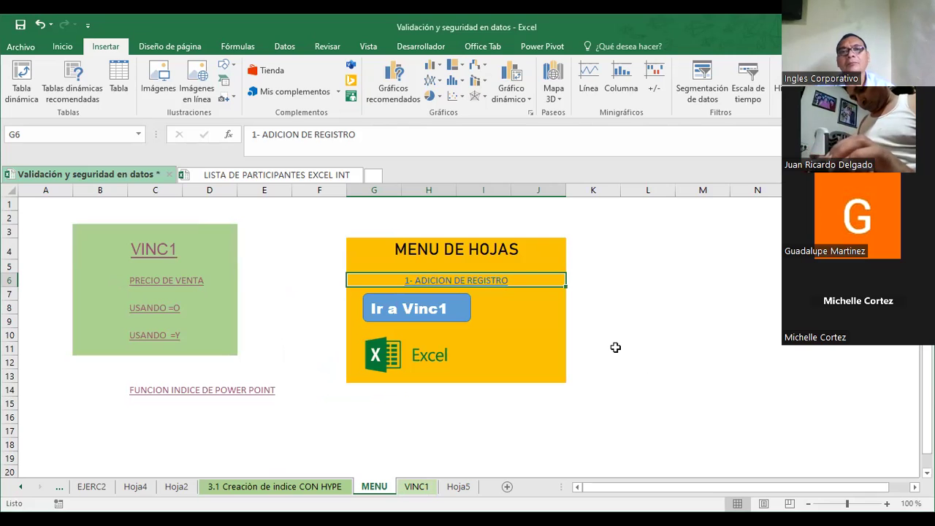
# Step: Dismiss the insert-cells prompt and bold the 1- ADICION DE REGISTRO link text in G6
pyautogui.hotkey('ctrl', '+')
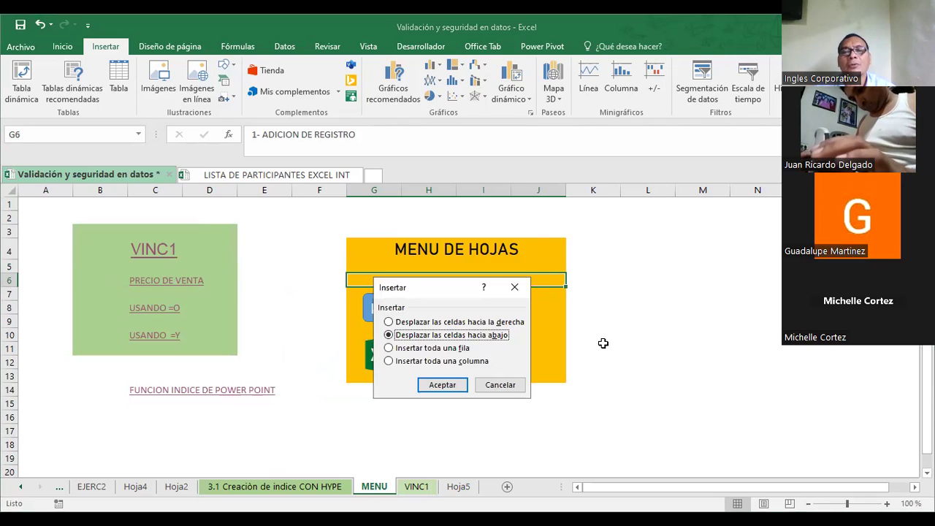
pyautogui.press('Escape')
pyautogui.scroll(1, 615, 344)
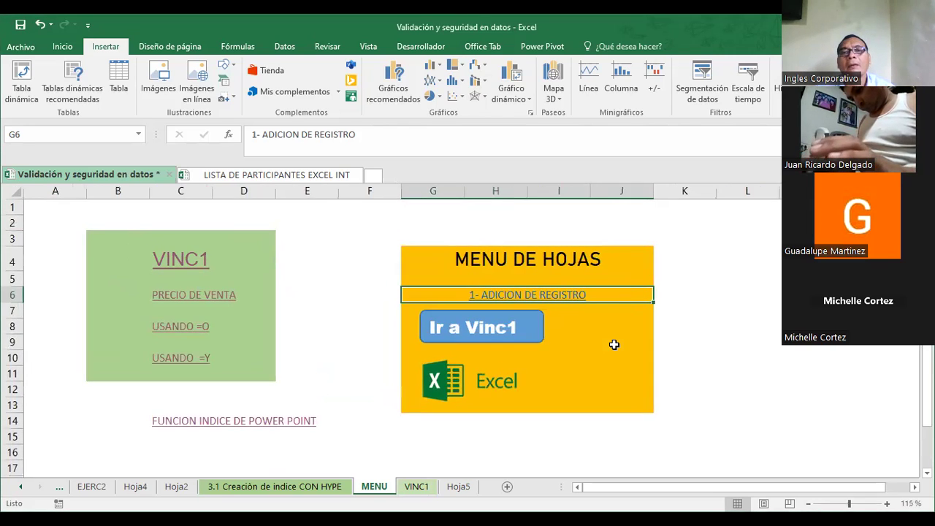
pyautogui.scroll(1, 614, 344)
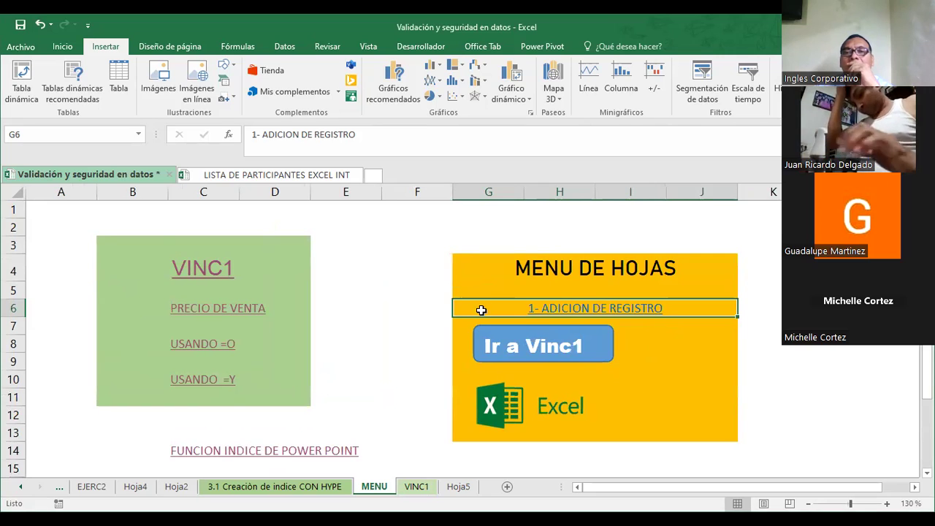
pyautogui.click(63, 46)
pyautogui.click(72, 91)
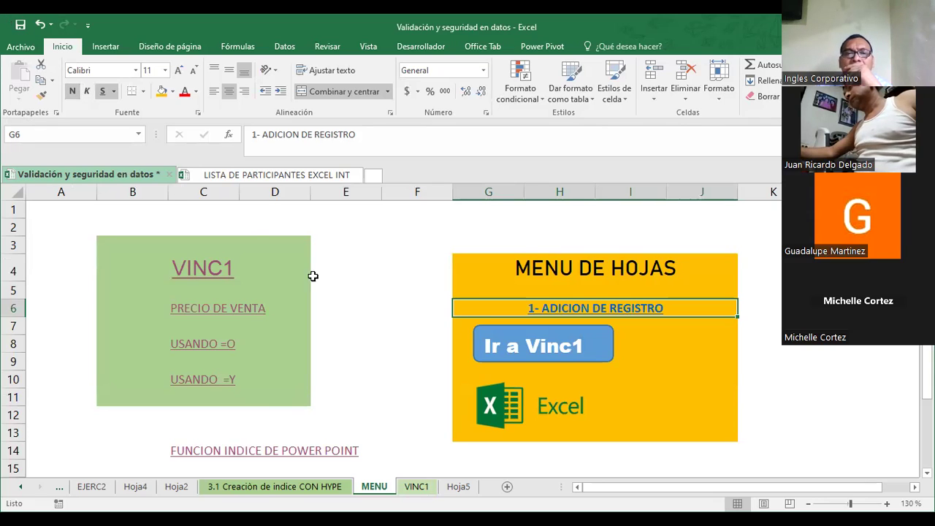
pyautogui.click(359, 273)
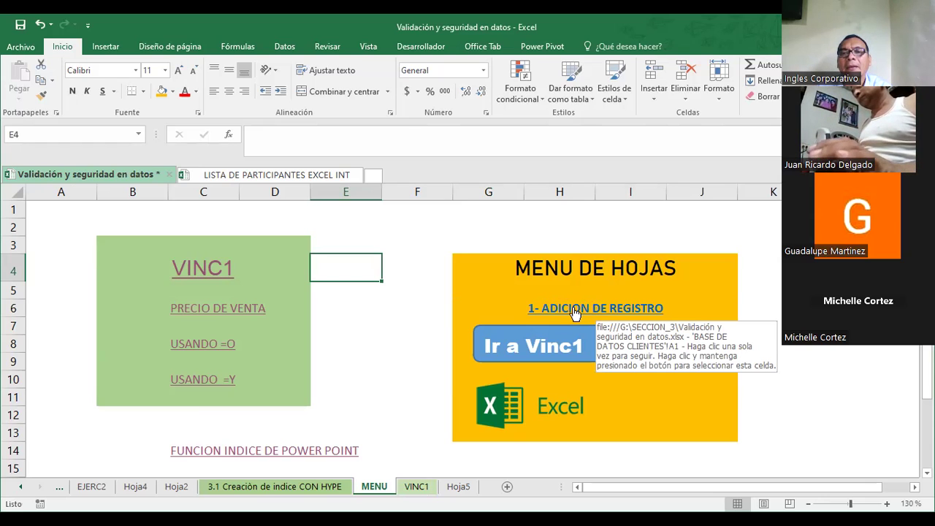
# Step: Follow the 1- ADICION DE REGISTRO link to BASE DE DATOS CLIENTES and select near H10
pyautogui.click(575, 310)
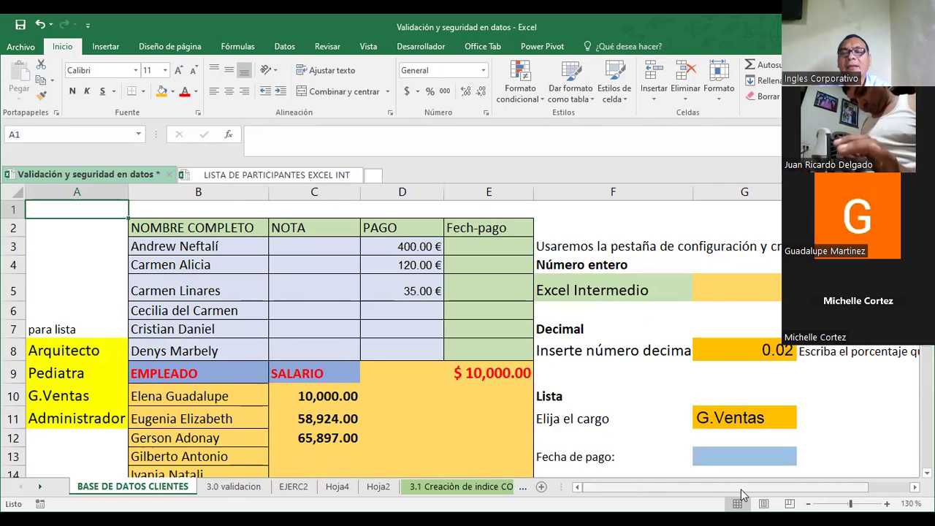
pyautogui.hscroll(1, 761, 451)
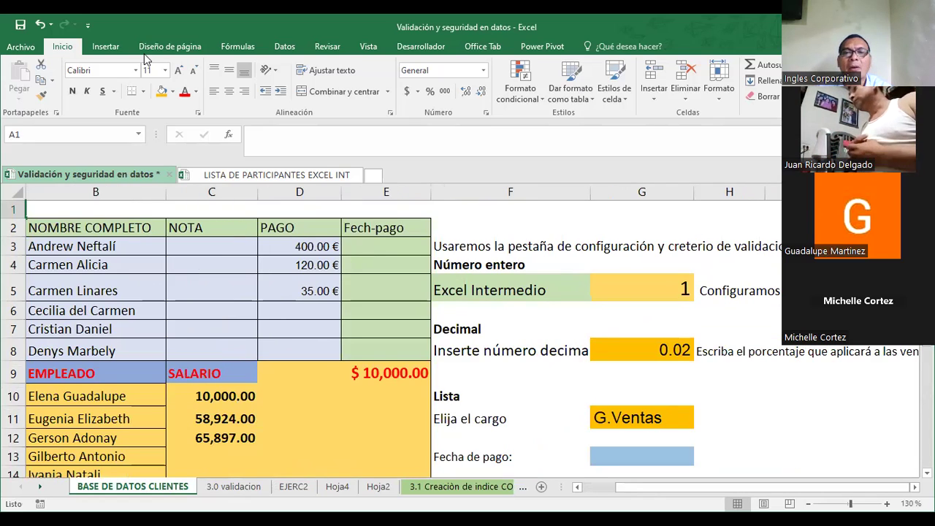
pyautogui.click(730, 387)
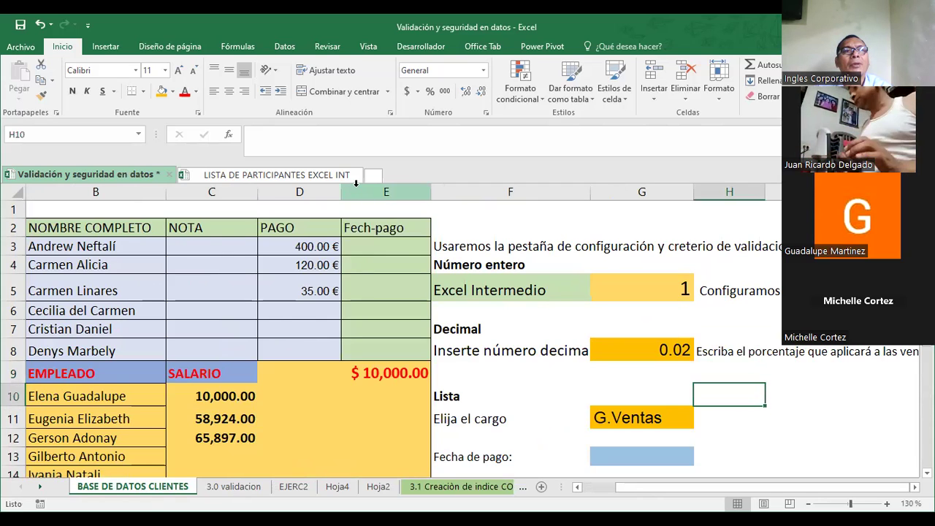
pyautogui.click(106, 48)
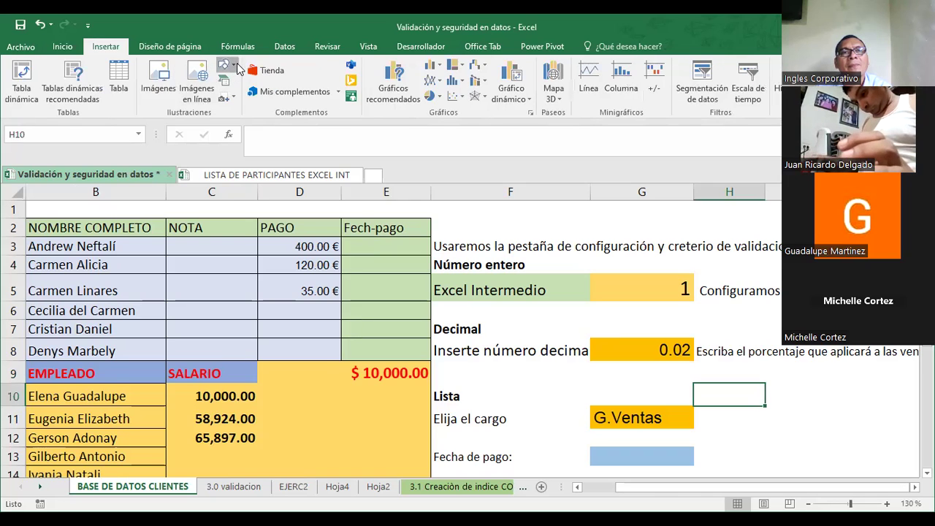
# Step: Draw an oval near cells H10 to H12 and give it the gold shape style
pyautogui.click(232, 66)
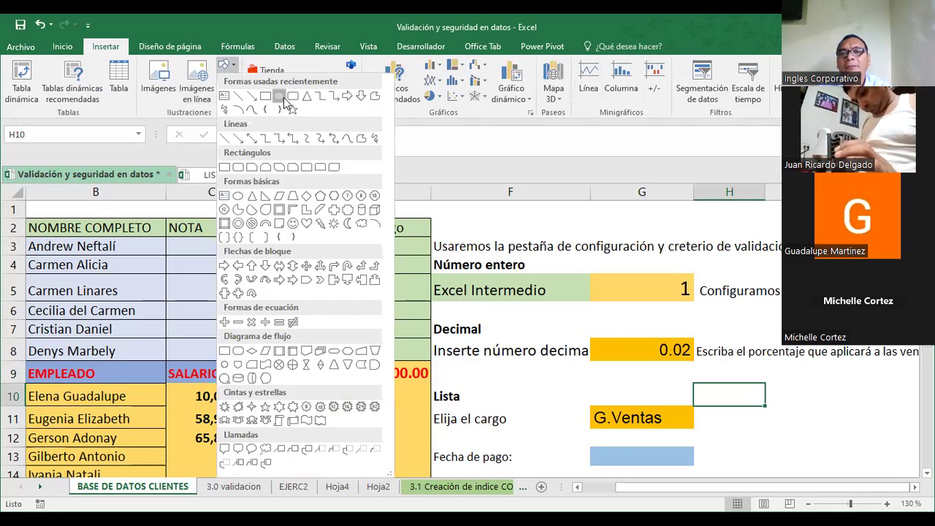
pyautogui.click(285, 102)
pyautogui.moveTo(743, 379); pyautogui.dragTo(843, 453)
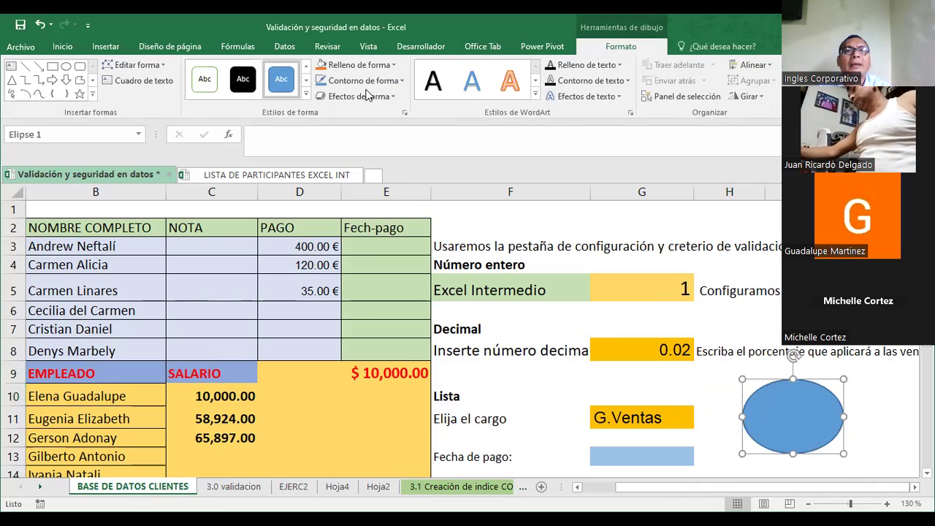
pyautogui.click(305, 95)
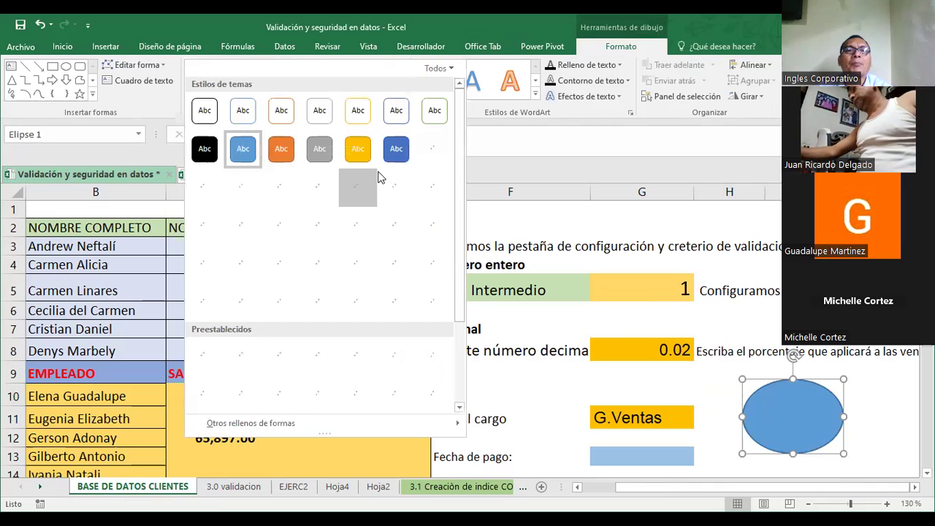
pyautogui.click(366, 153)
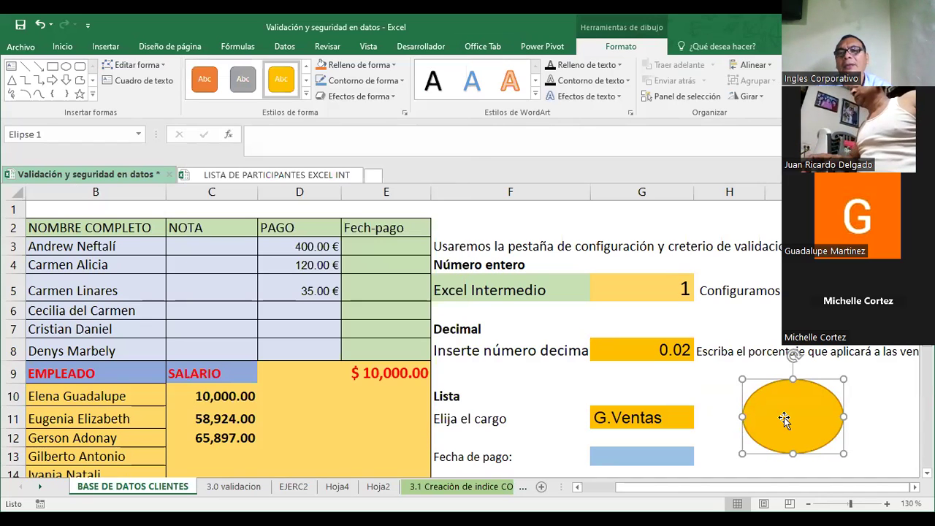
# Step: Type the ellipse's label text and stretch the oval wider on both sides
pyautogui.write('ir')
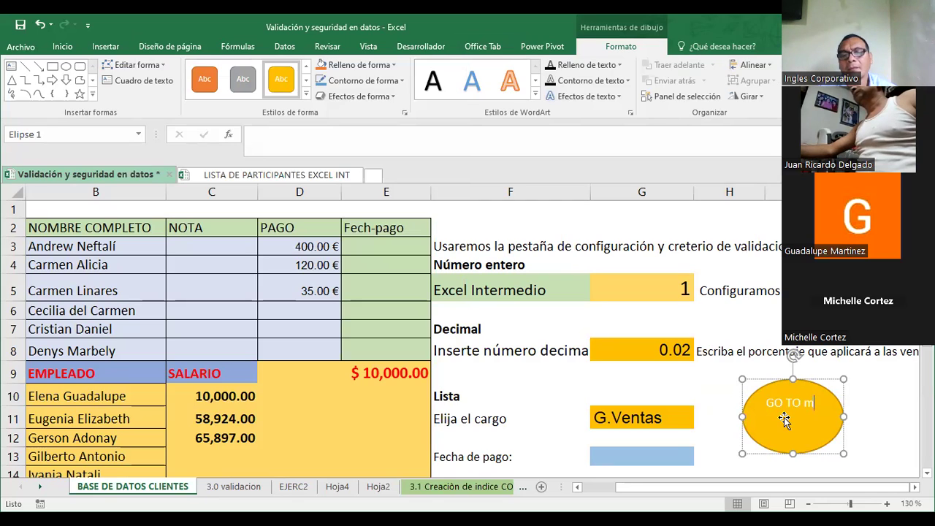
pyautogui.write('ENU')
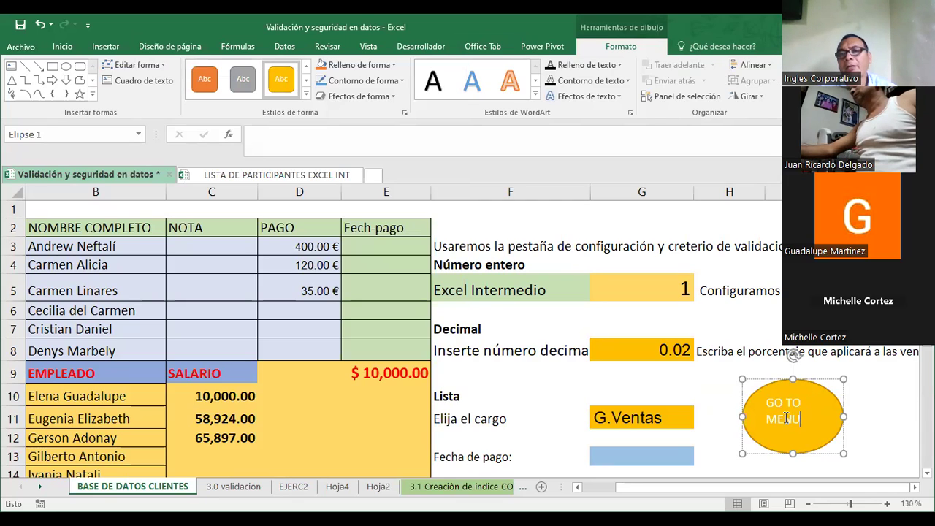
pyautogui.moveTo(844, 417); pyautogui.dragTo(865, 413)
pyautogui.moveTo(738, 416)
pyautogui.mouseDown()
pyautogui.moveTo(728, 420)
pyautogui.moveTo(835, 402)
pyautogui.mouseUp()
pyautogui.click(777, 403)
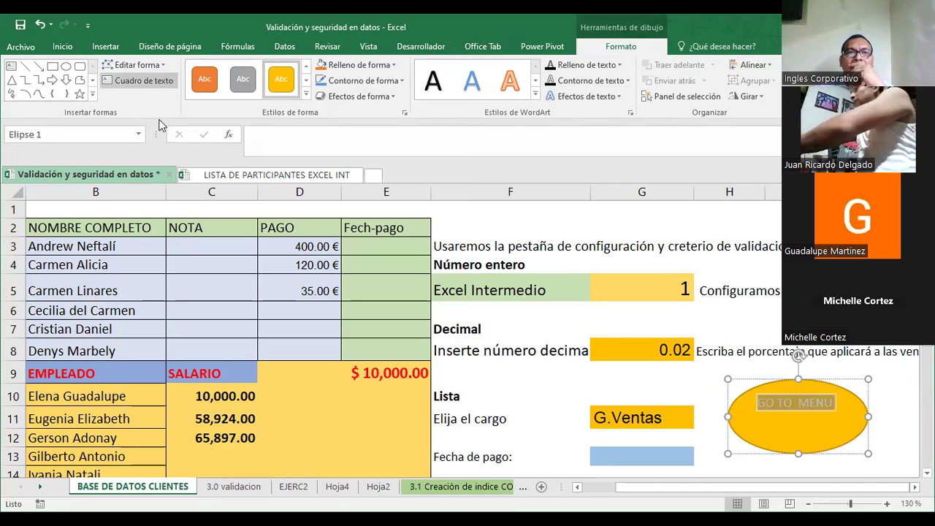
# Step: Format the GO TO MENU label as size 14, red and bold
pyautogui.click(63, 47)
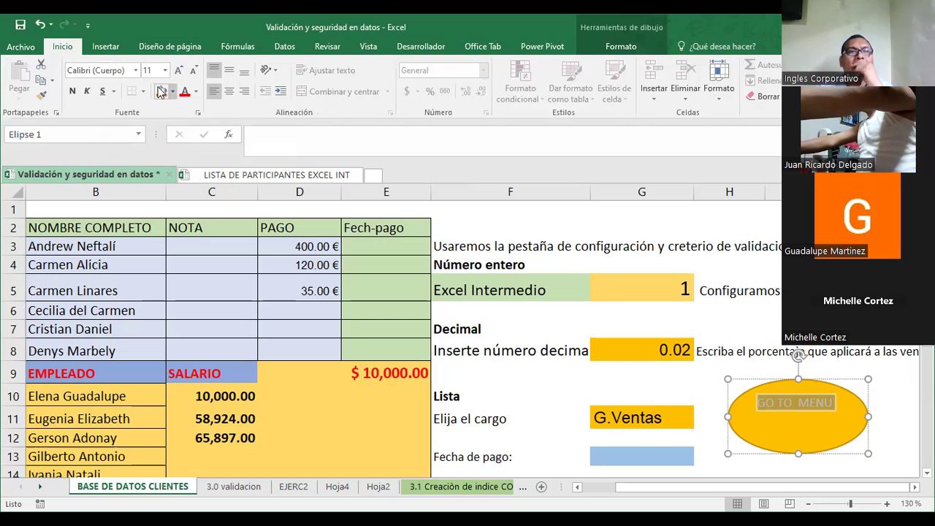
pyautogui.doubleClick(179, 73)
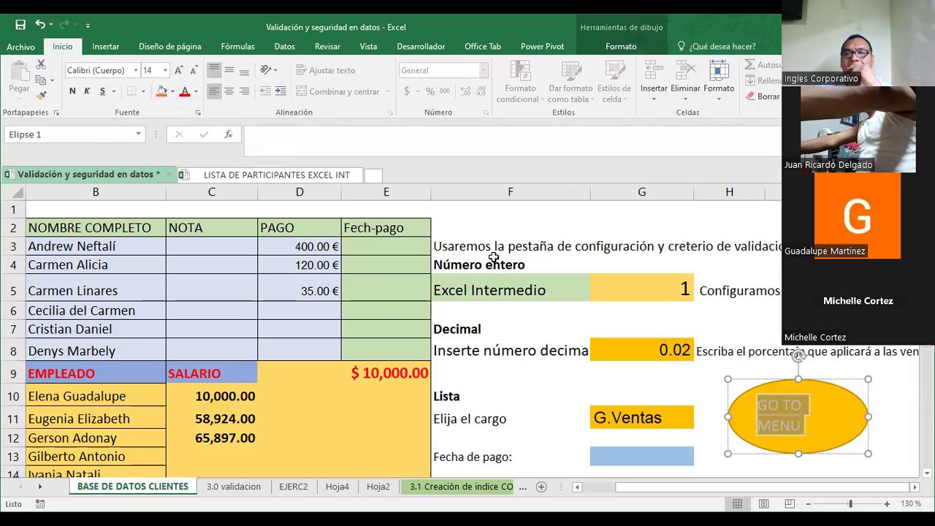
pyautogui.click(184, 92)
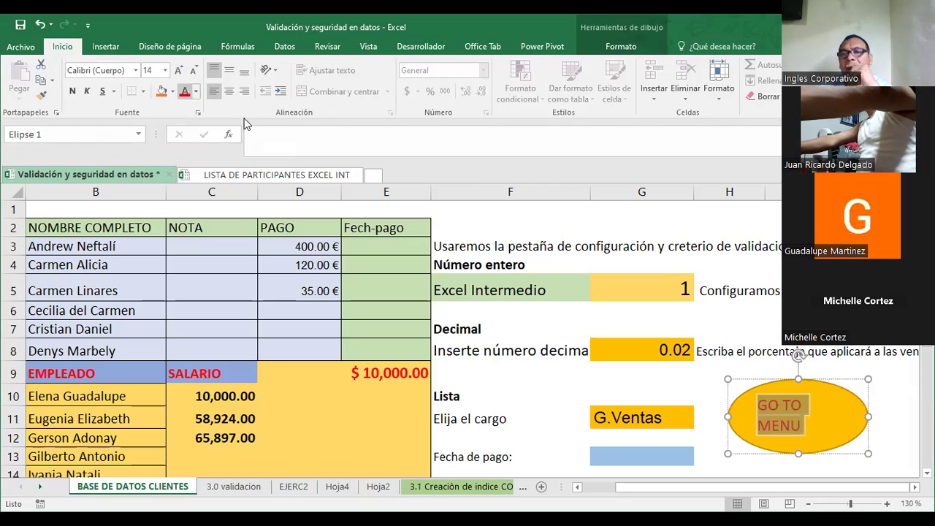
pyautogui.click(72, 91)
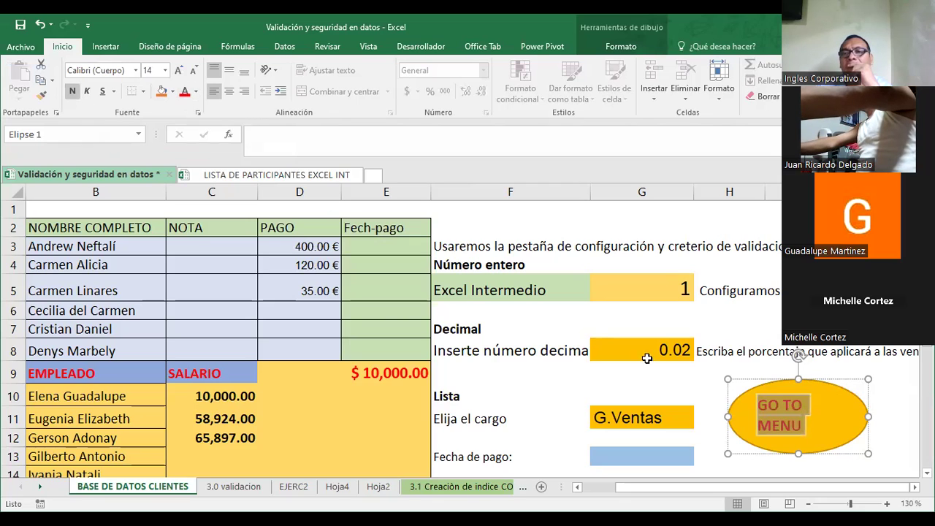
# Step: Widen the ellipse so GO TO MENU fits on one line, then return to the sheet
pyautogui.moveTo(868, 417); pyautogui.dragTo(910, 417)
pyautogui.click(808, 404)
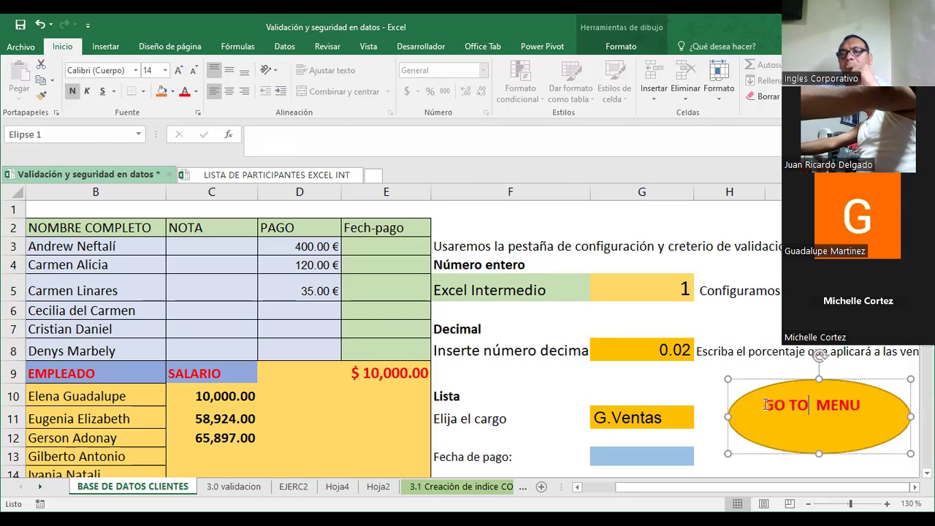
pyautogui.press('Return')
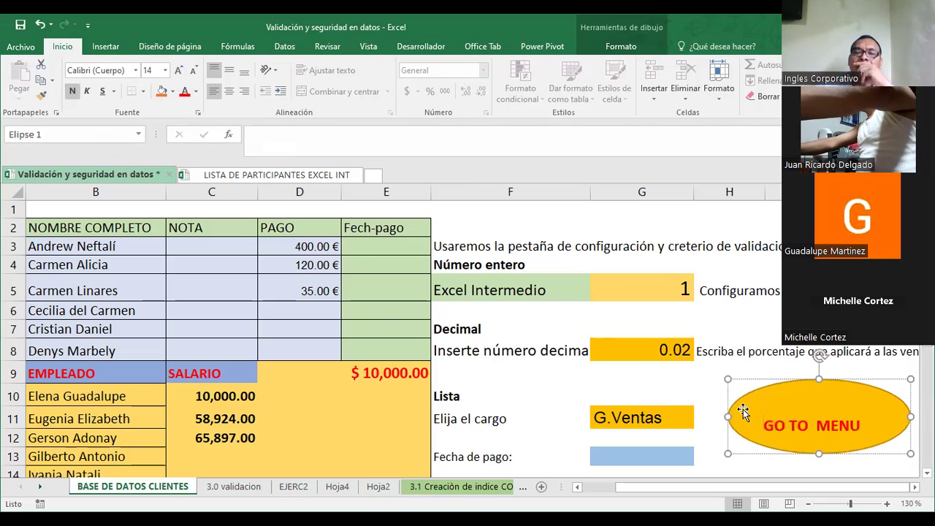
pyautogui.click(694, 387)
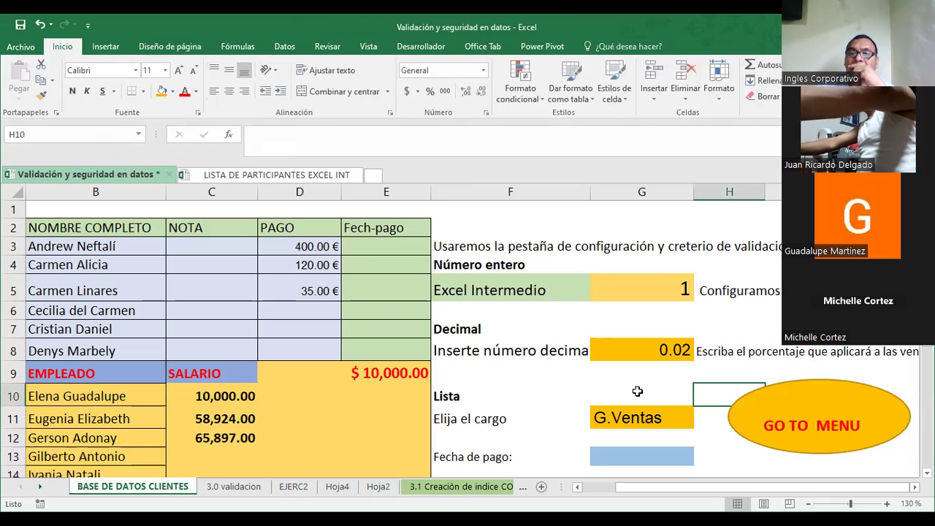
# Step: Select the GO TO MENU ellipse, cancelling an accidental move of the shape
pyautogui.click(808, 386)
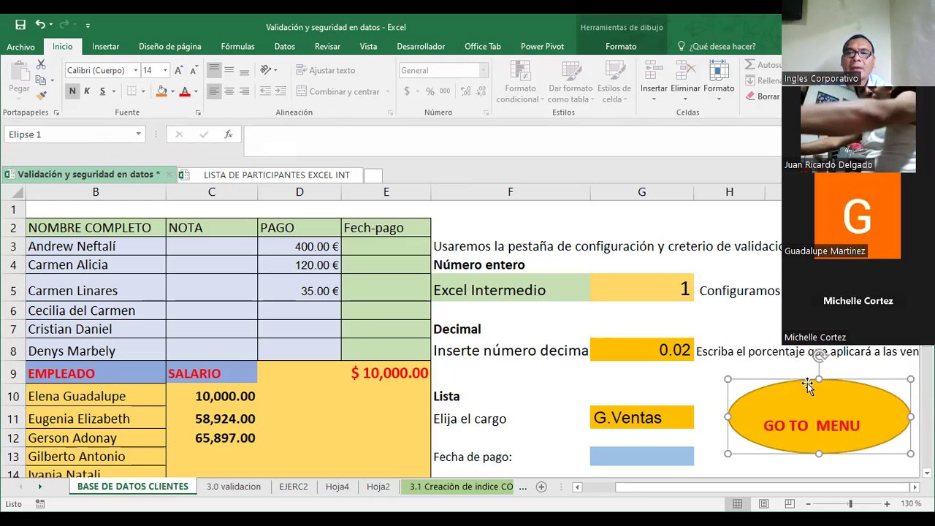
pyautogui.rightClick(807, 387)
pyautogui.press('Escape')
pyautogui.click(709, 388)
pyautogui.click(774, 410)
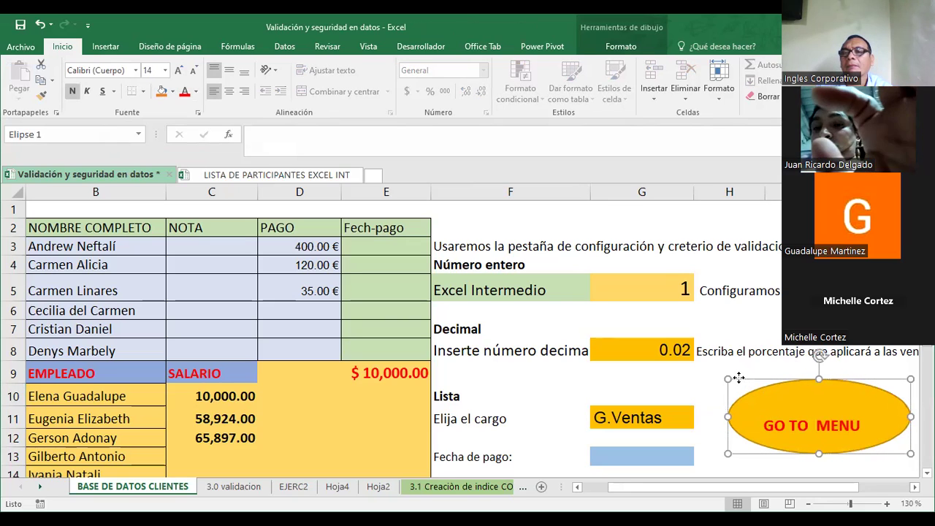
# Step: Hyperlink the ellipse to cell A1 of the MENU sheet in this document
pyautogui.rightClick(740, 381)
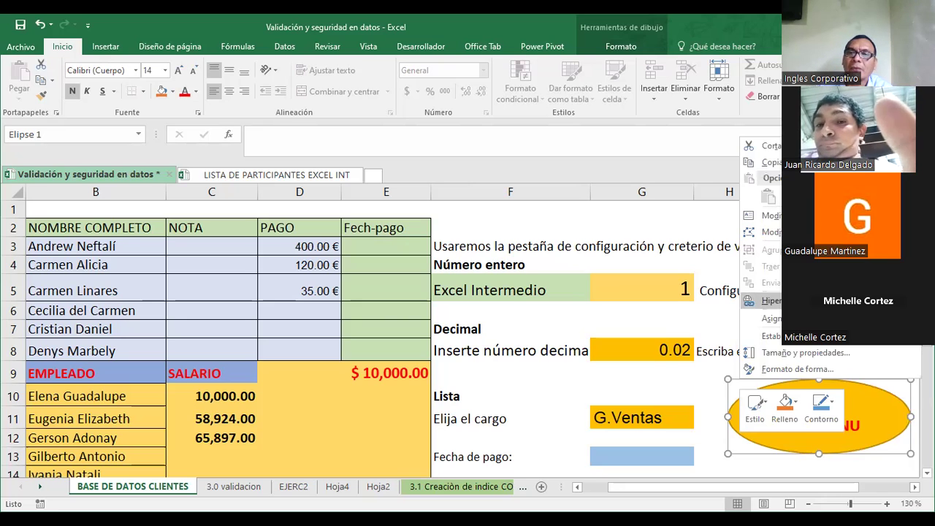
pyautogui.click(768, 300)
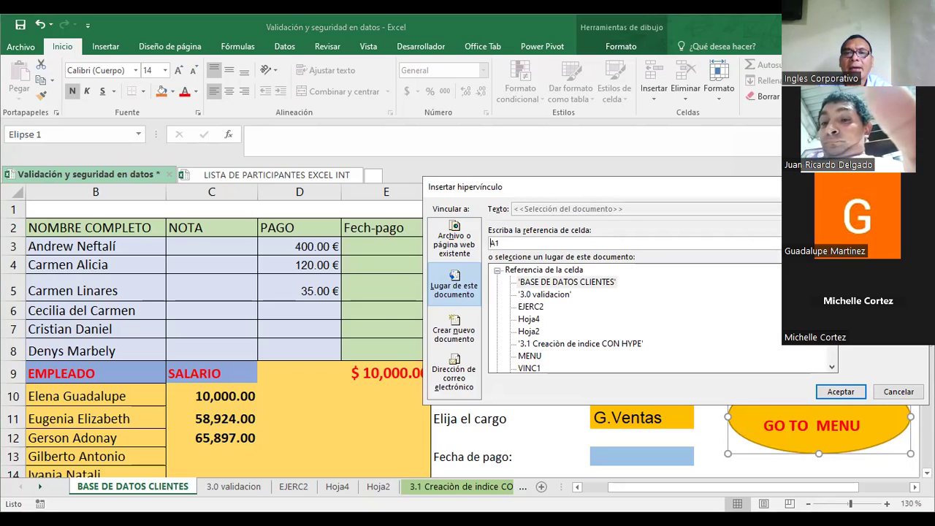
pyautogui.scroll(-1, 658, 318)
pyautogui.scroll(-1, 657, 318)
pyautogui.scroll(1, 587, 352)
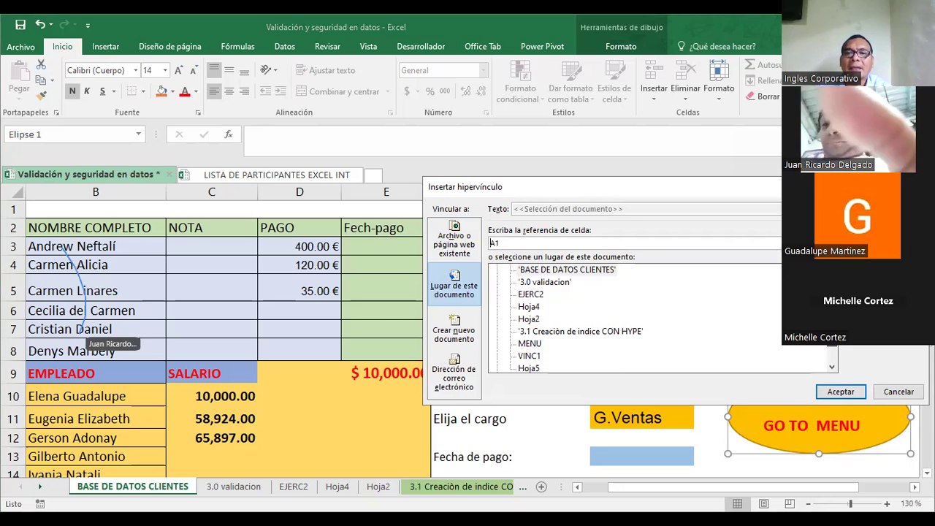
pyautogui.click(533, 345)
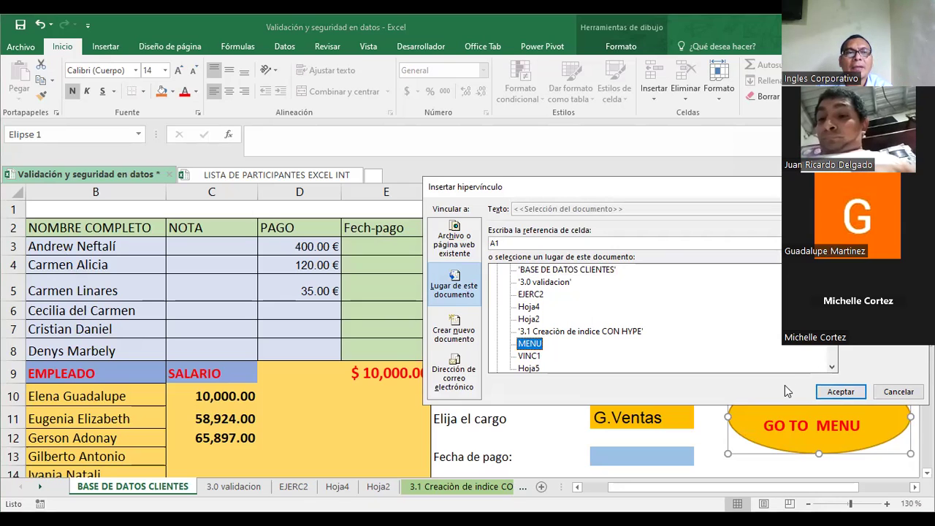
pyautogui.click(842, 394)
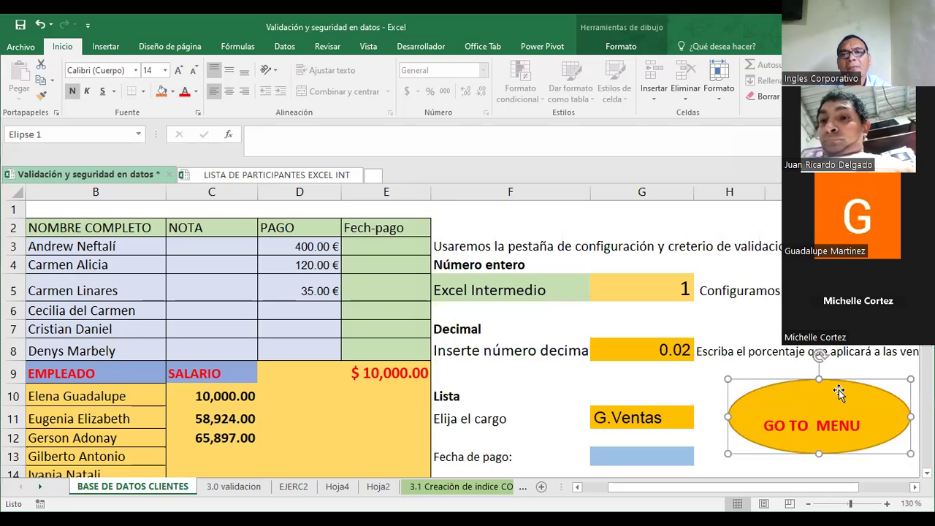
# Step: Follow the GO TO MENU ellipse's link to confirm it opens the MENU sheet
pyautogui.click(637, 315)
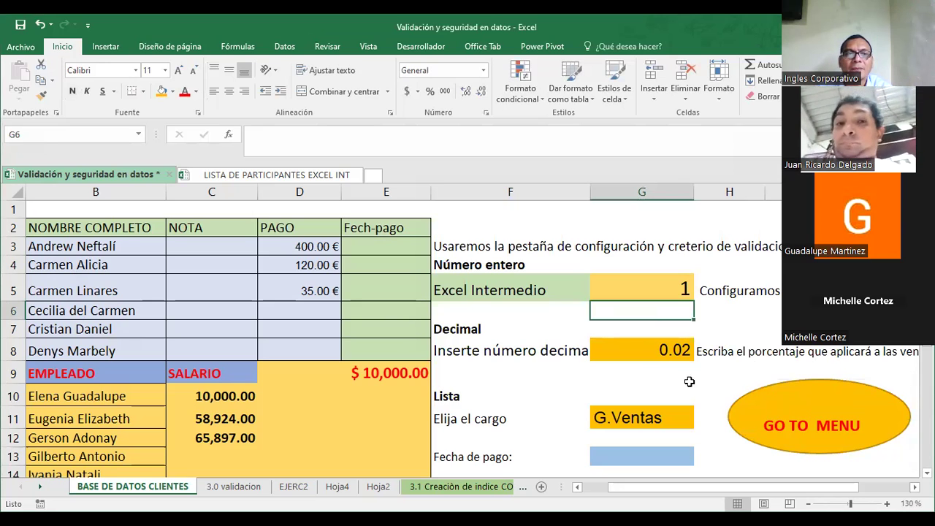
pyautogui.click(794, 404)
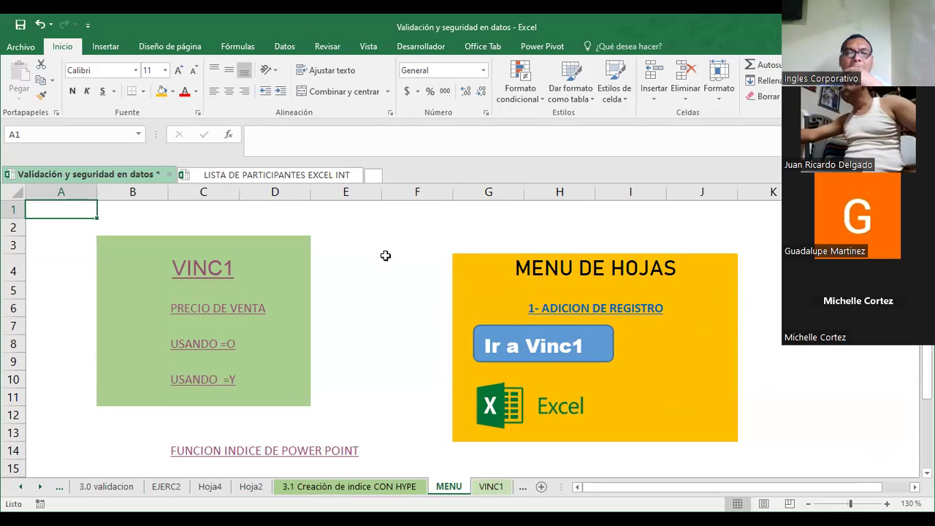
pyautogui.moveTo(382, 258); pyautogui.dragTo(382, 261)
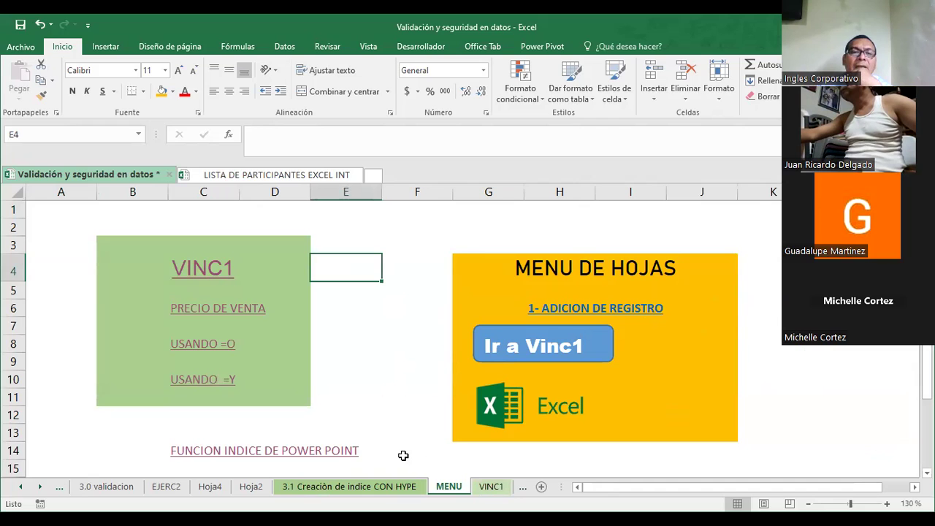
# Step: Visit the 3.1 Creación de indice CON HYPE sheet, then switch to Hoja2 and Hoja4
pyautogui.click(344, 487)
pyautogui.click(333, 403)
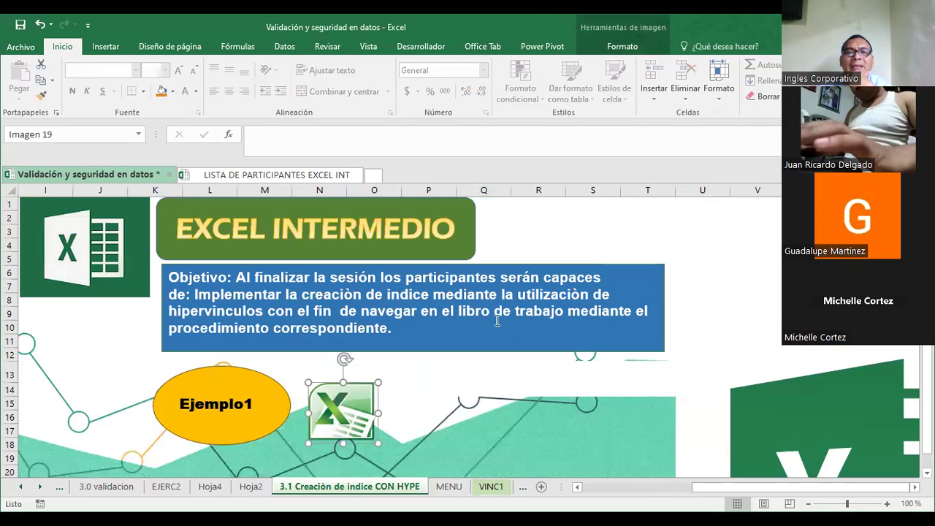
pyautogui.click(549, 378)
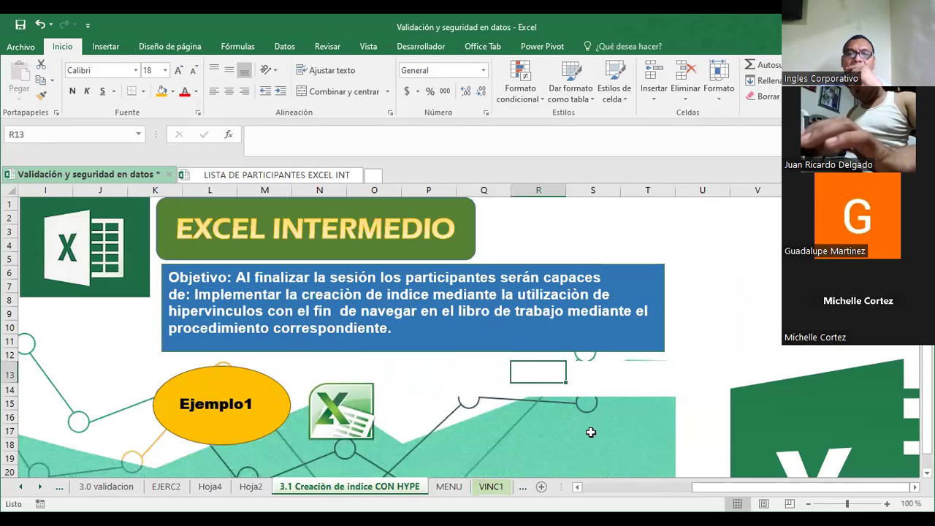
pyautogui.click(248, 486)
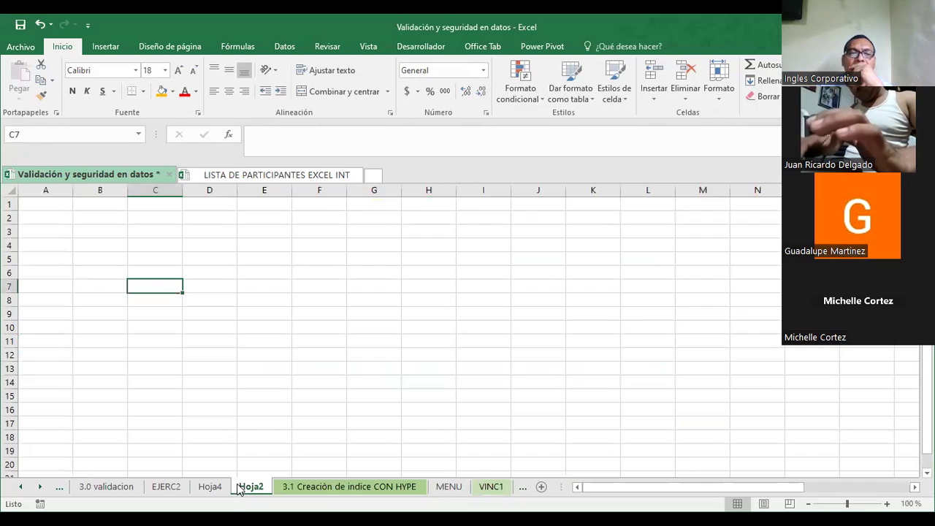
pyautogui.click(212, 487)
# Step: Delete the Hoja4 sheet and switch to the 3.0 validacion sheet
pyautogui.rightClick(212, 487)
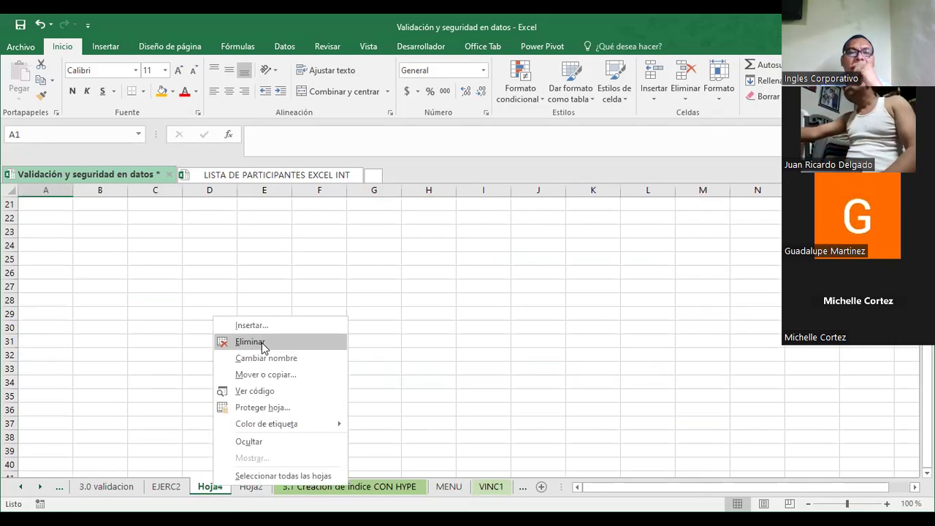
pyautogui.click(250, 342)
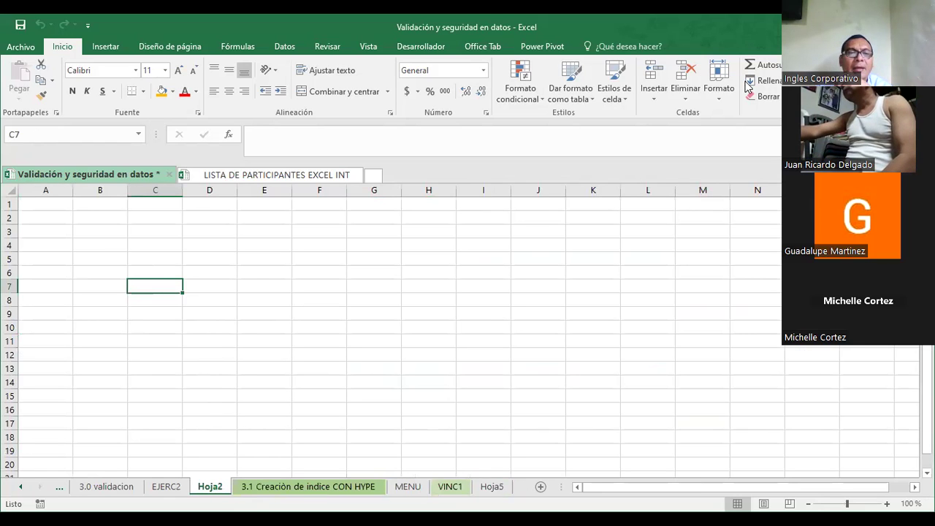
pyautogui.click(107, 487)
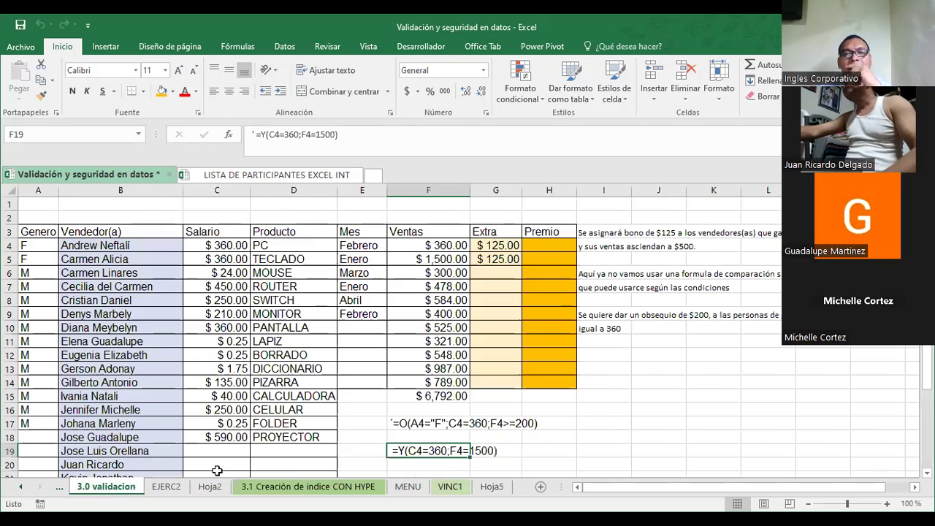
# Step: Review the =O formula in F17 and the =Y formula in F19
pyautogui.click(464, 425)
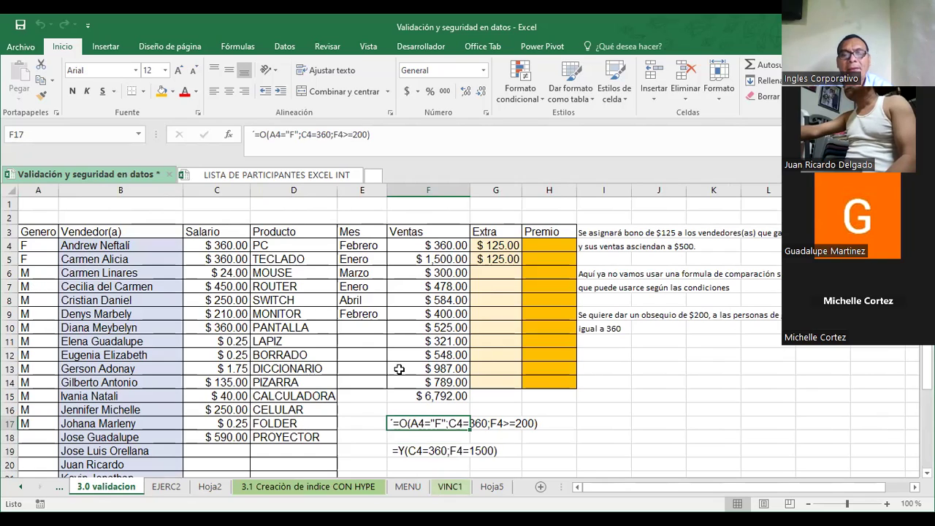
pyautogui.click(561, 424)
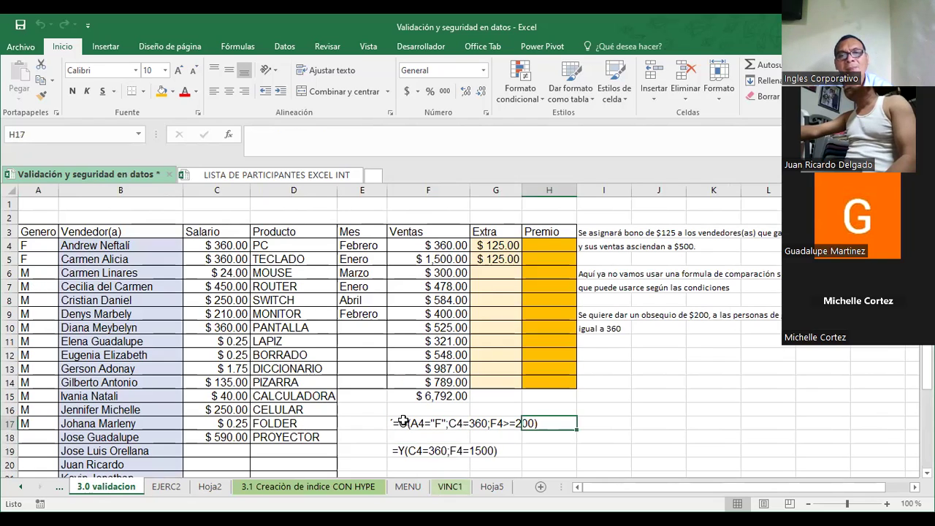
pyautogui.click(402, 421)
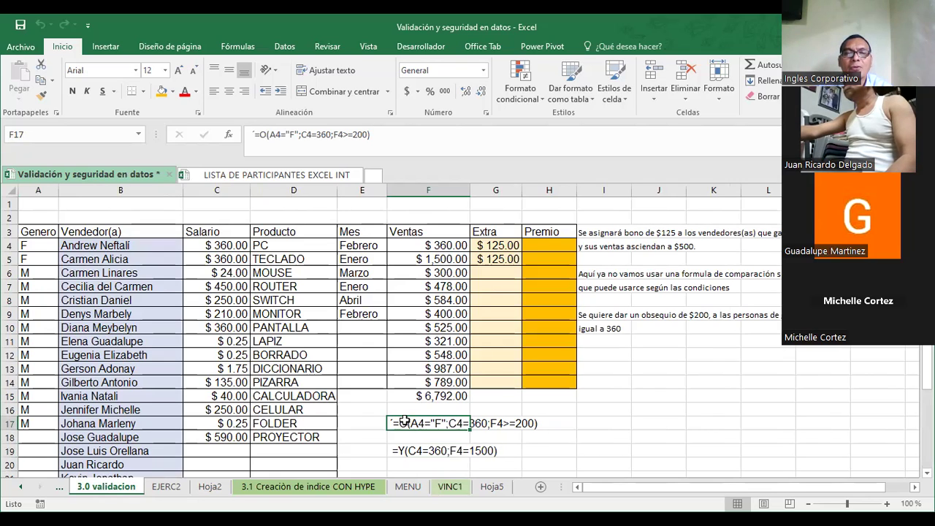
pyautogui.click(404, 451)
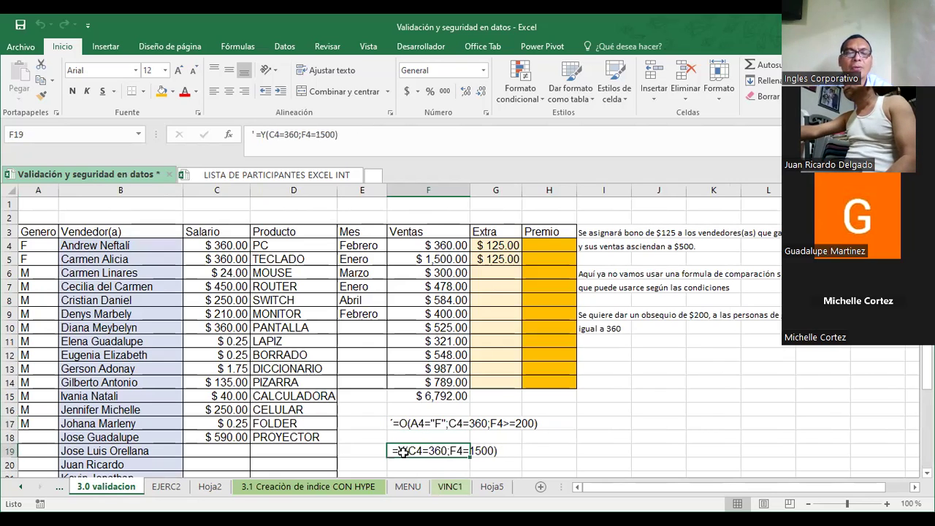
pyautogui.click(581, 437)
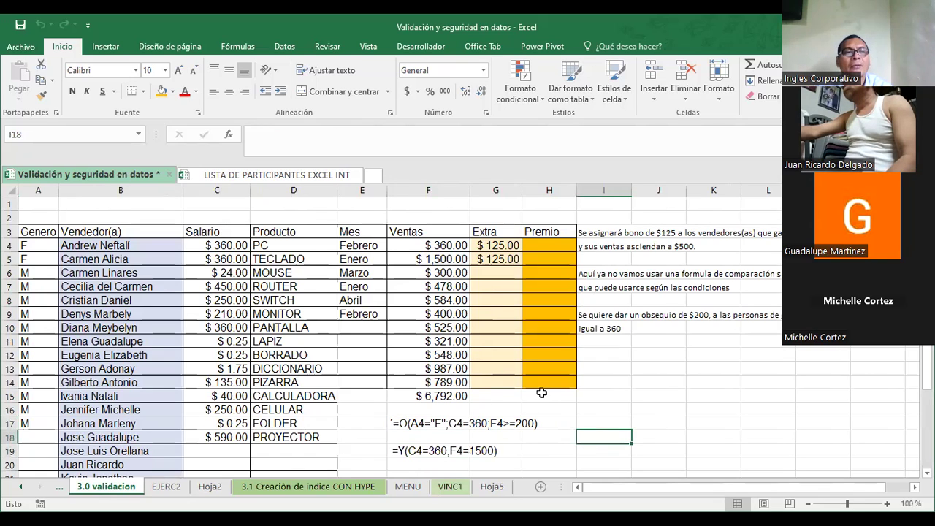
pyautogui.click(586, 400)
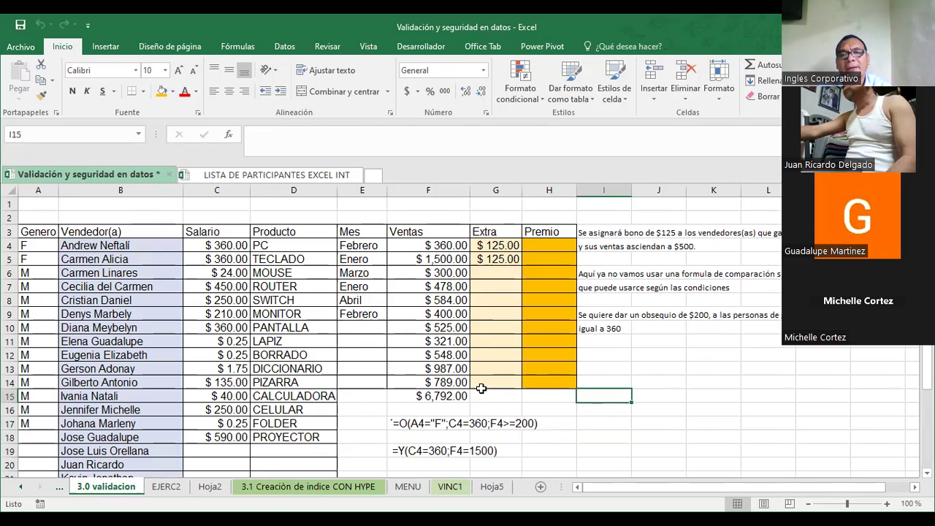
pyautogui.click(395, 424)
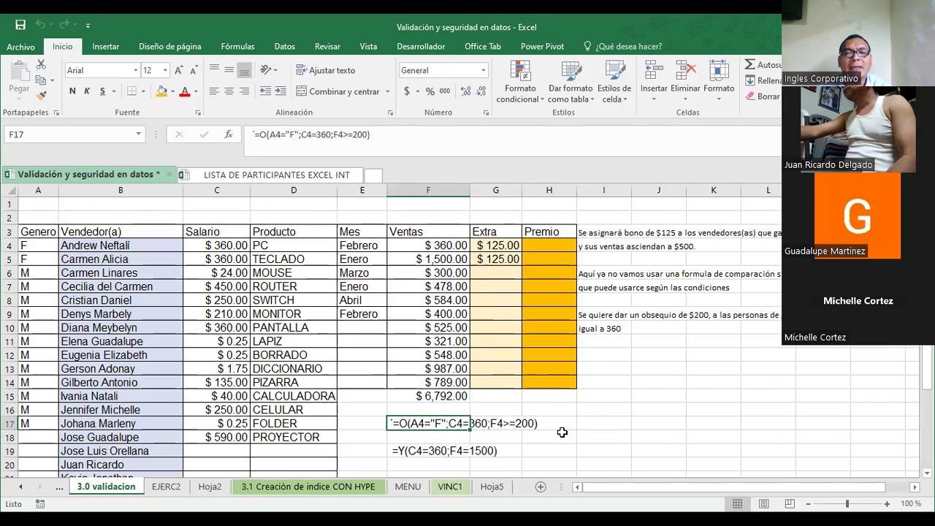
pyautogui.click(418, 488)
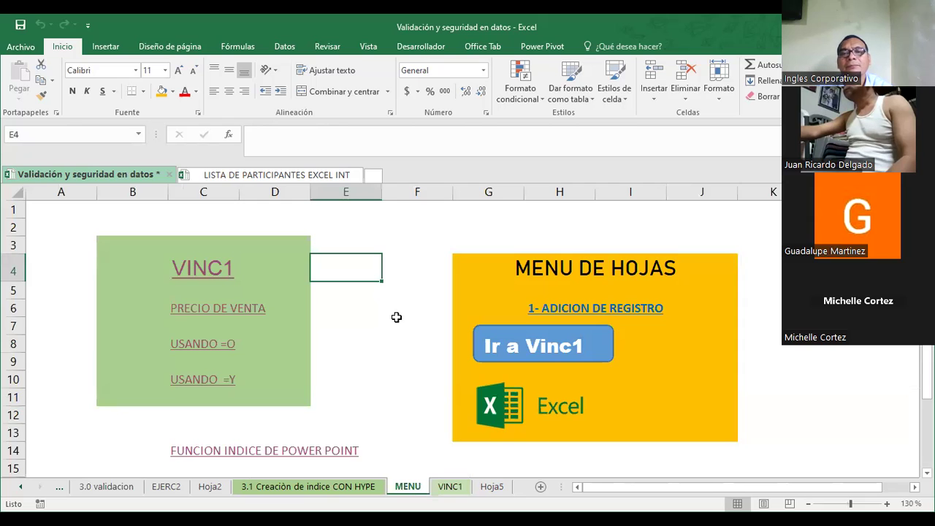
pyautogui.click(536, 407)
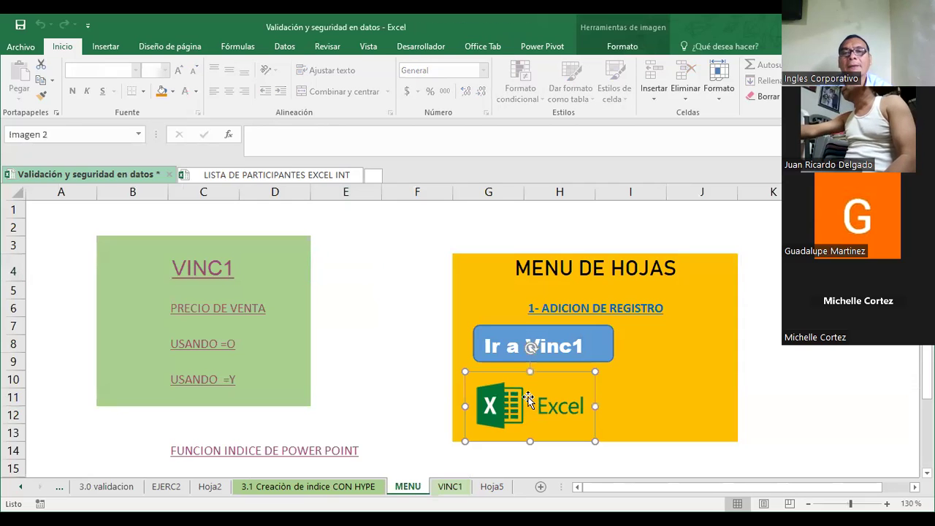
pyautogui.rightClick(528, 396)
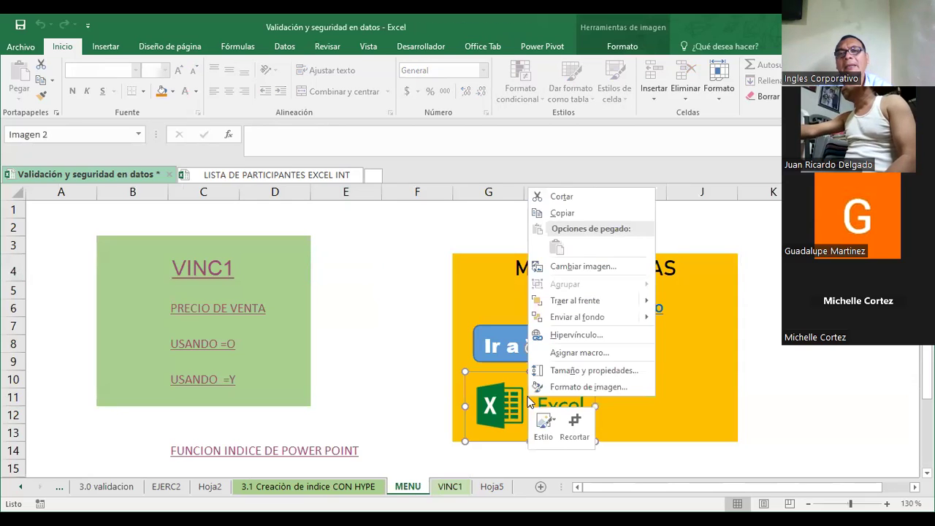
pyautogui.click(586, 342)
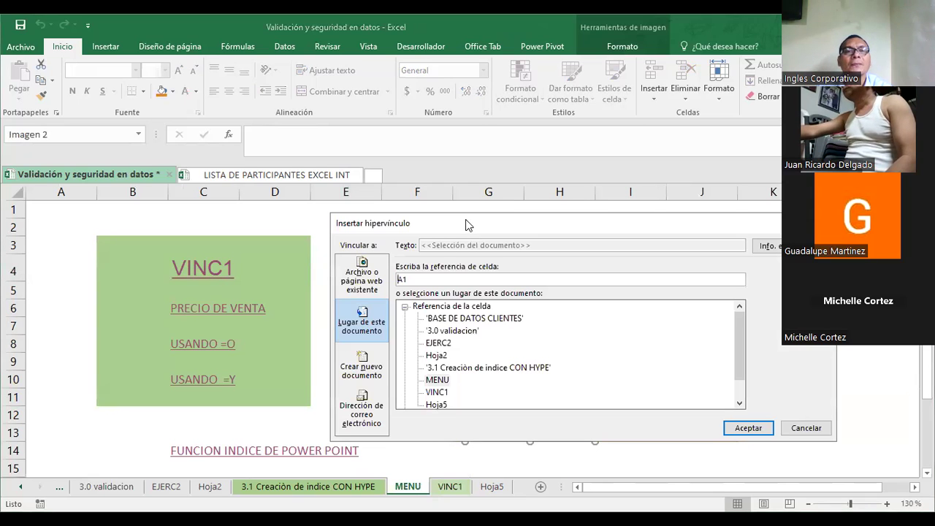
pyautogui.moveTo(466, 223); pyautogui.dragTo(293, 169)
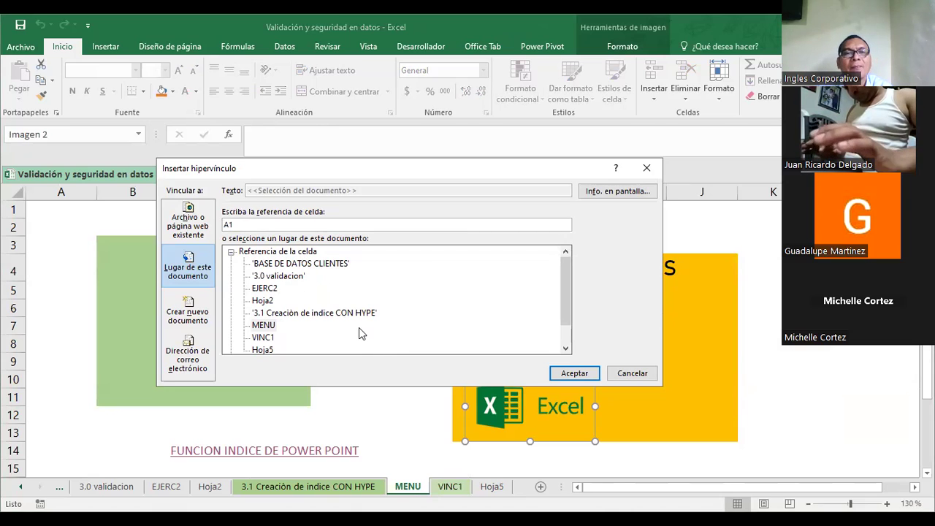
pyautogui.click(309, 315)
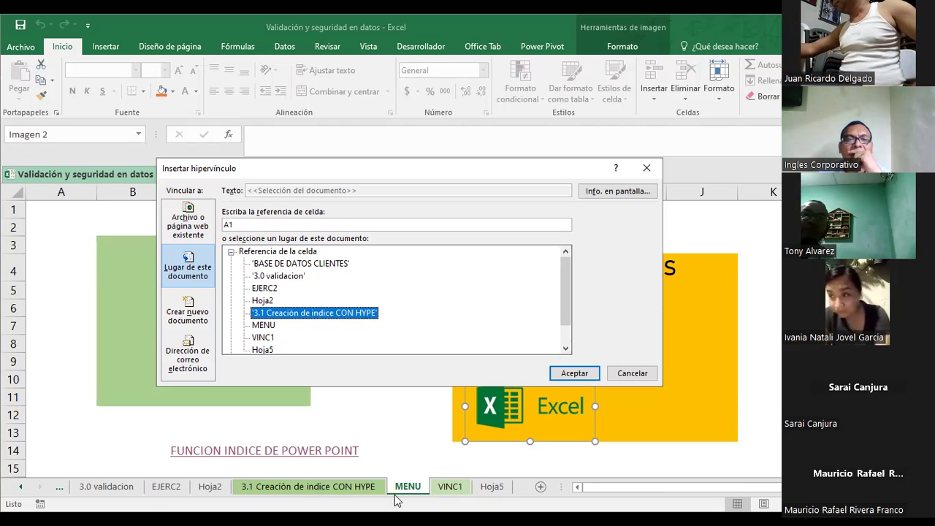
pyautogui.click(630, 378)
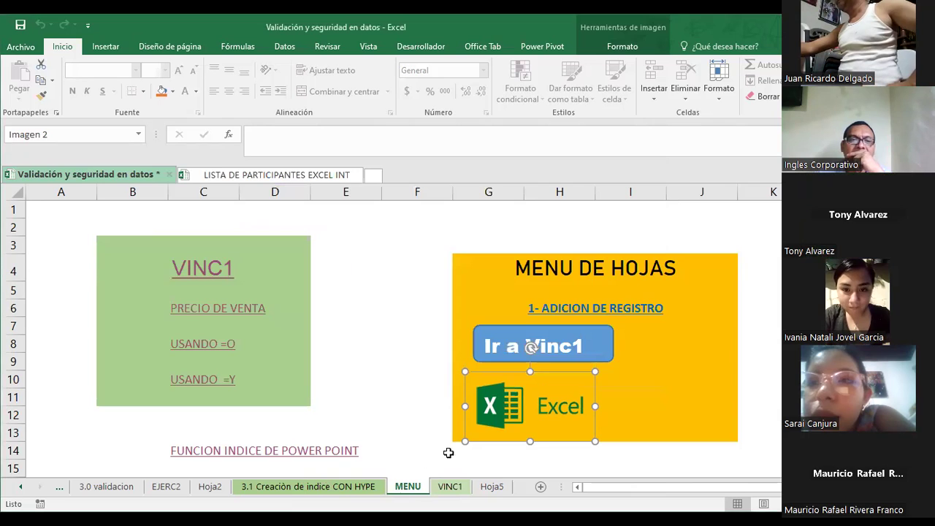
pyautogui.click(310, 487)
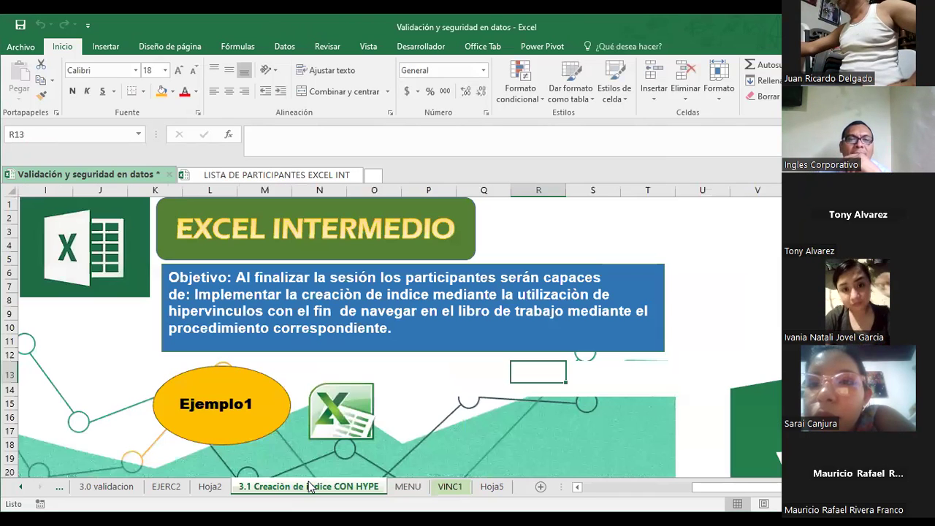
pyautogui.click(107, 487)
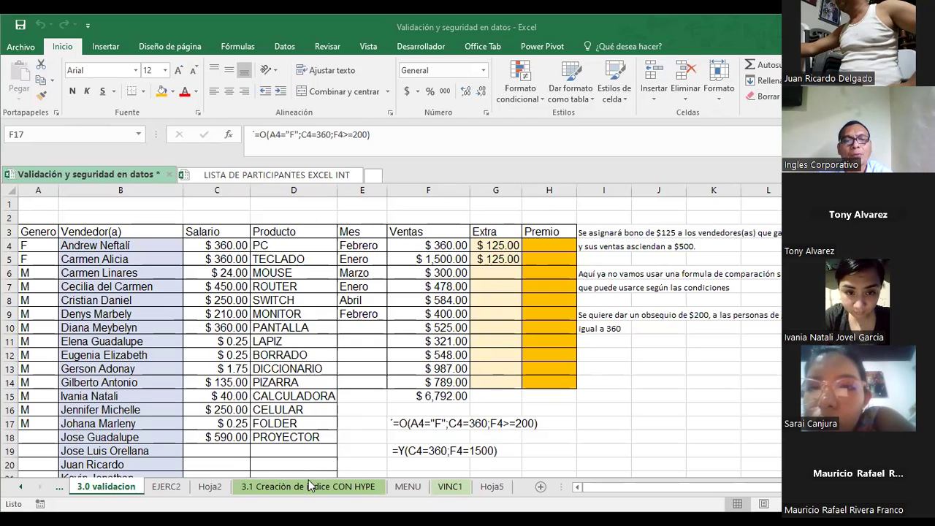
pyautogui.click(413, 490)
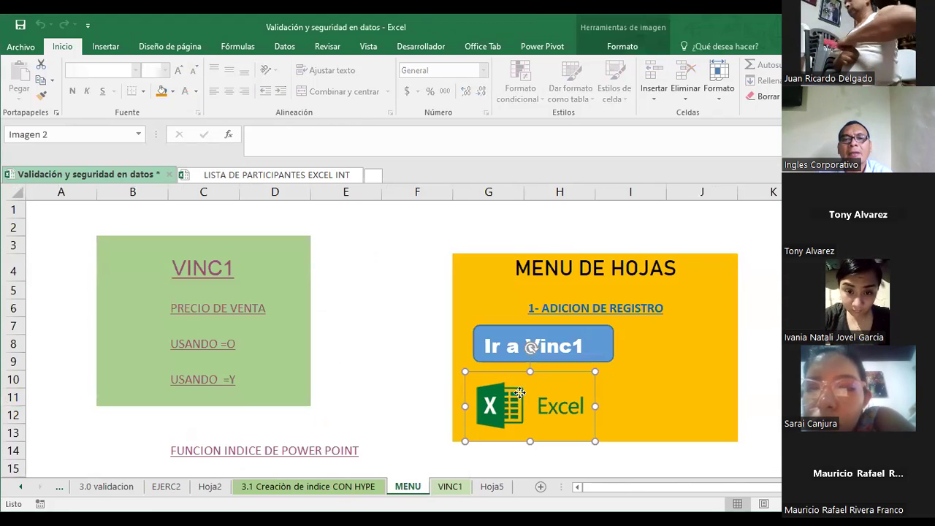
# Step: Hyperlink the MENU sheet's Excel logo to cell F17 on the 3.0 validacion sheet
pyautogui.rightClick(519, 394)
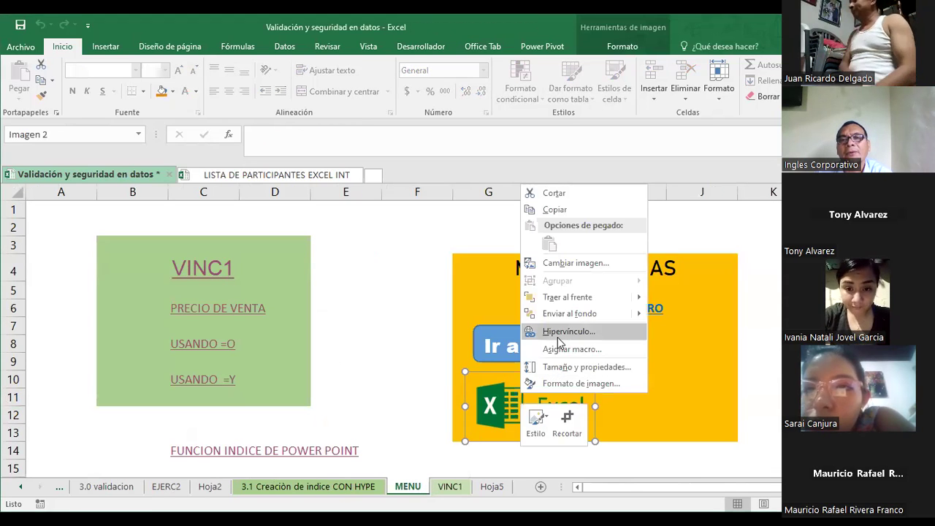
pyautogui.click(557, 332)
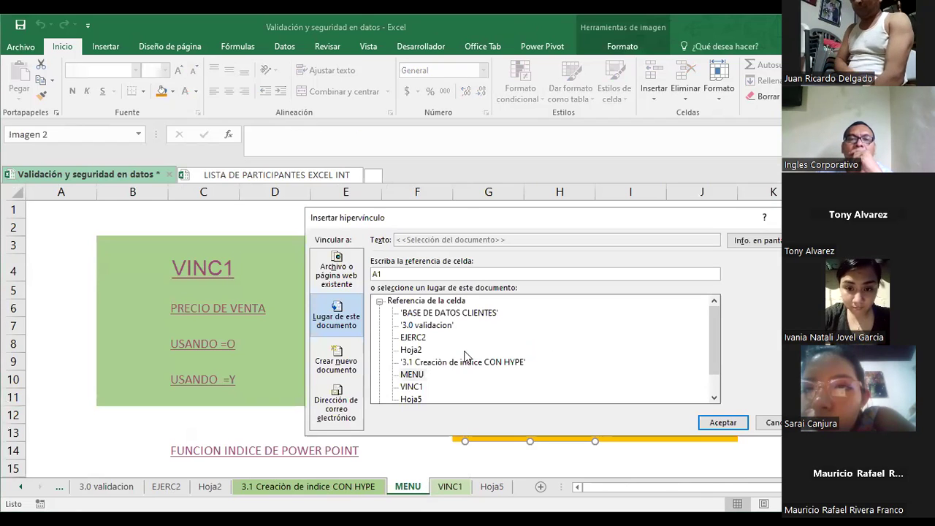
pyautogui.click(423, 364)
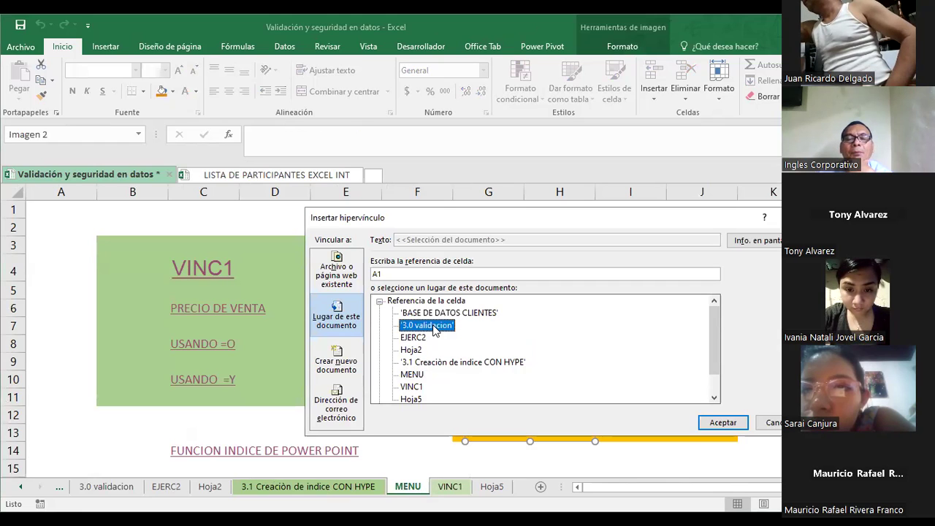
pyautogui.click(399, 273)
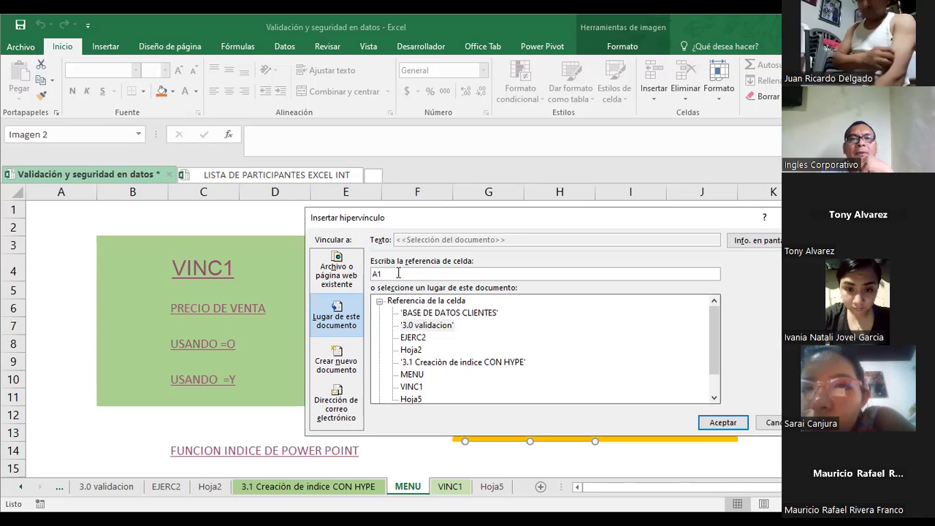
pyautogui.press('BackSpace')
pyautogui.press('BackSpace')
pyautogui.write('F1')
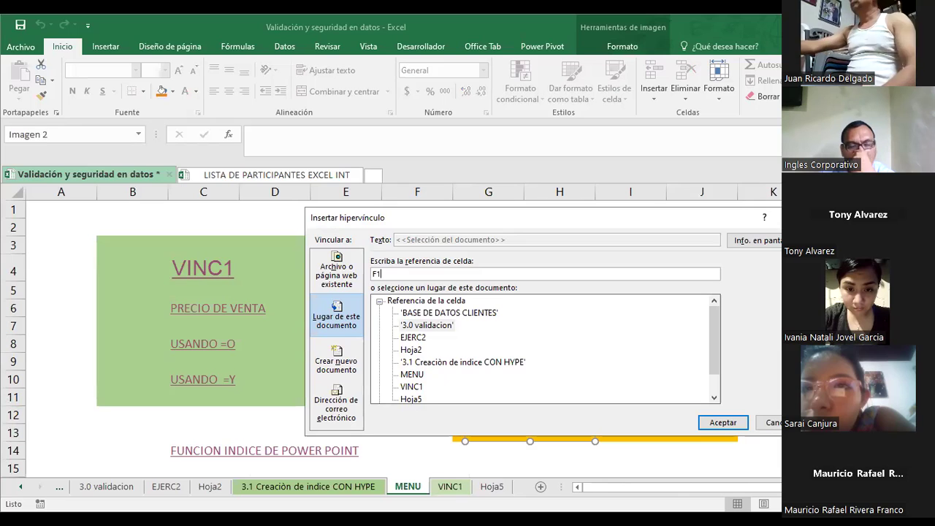
pyautogui.write('7')
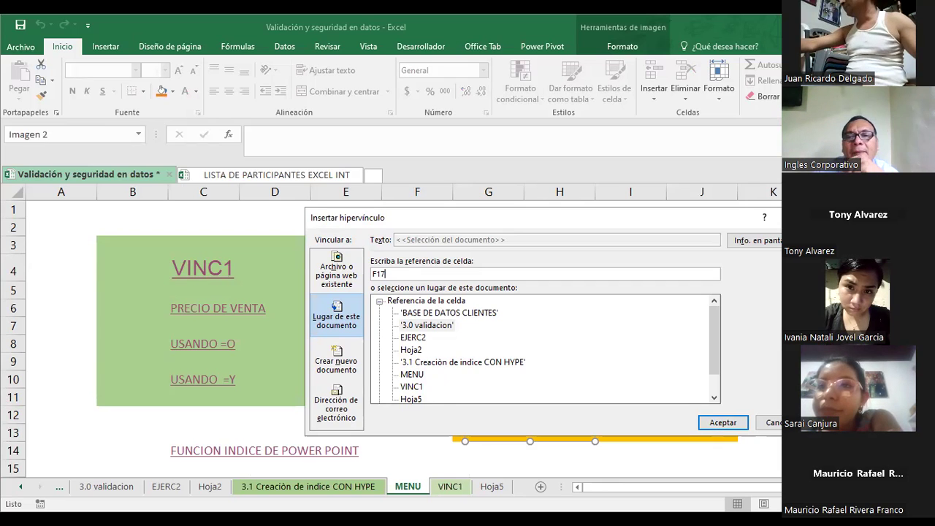
pyautogui.click(736, 426)
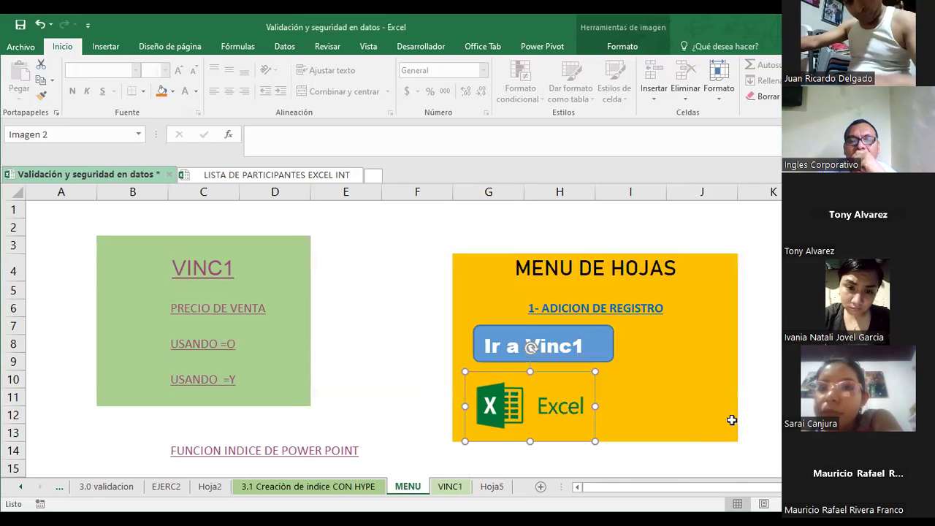
pyautogui.click(422, 292)
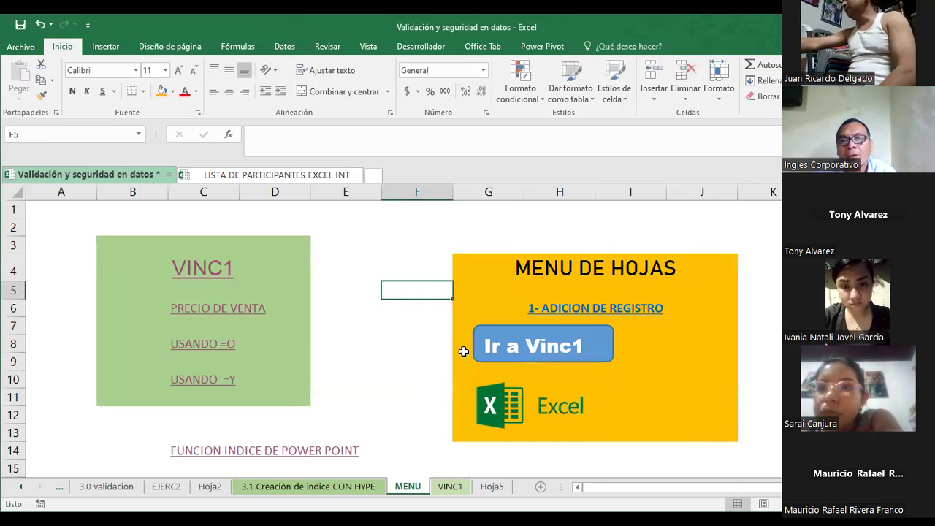
pyautogui.click(520, 409)
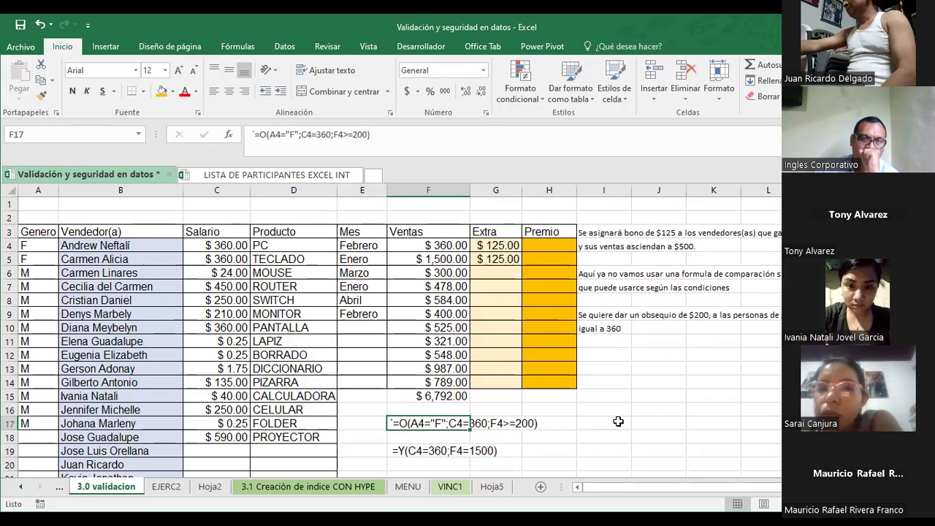
pyautogui.click(407, 487)
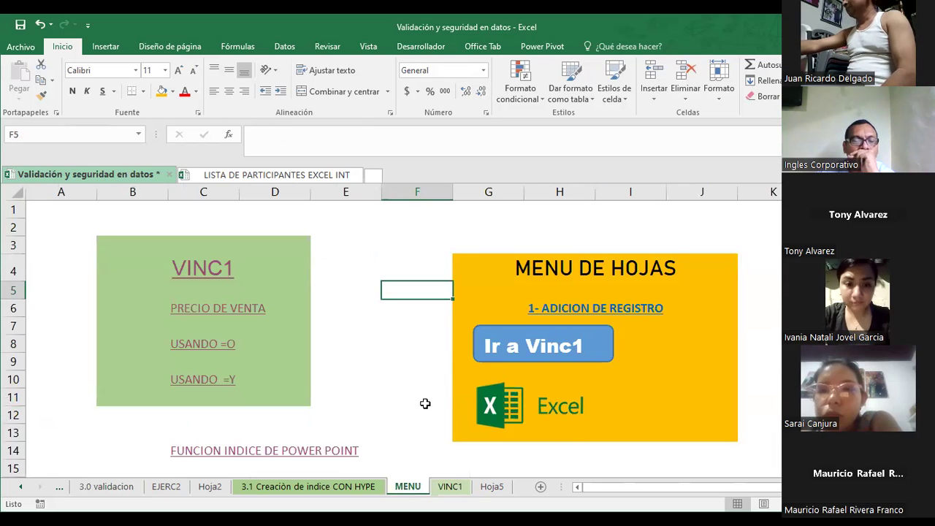
pyautogui.click(398, 362)
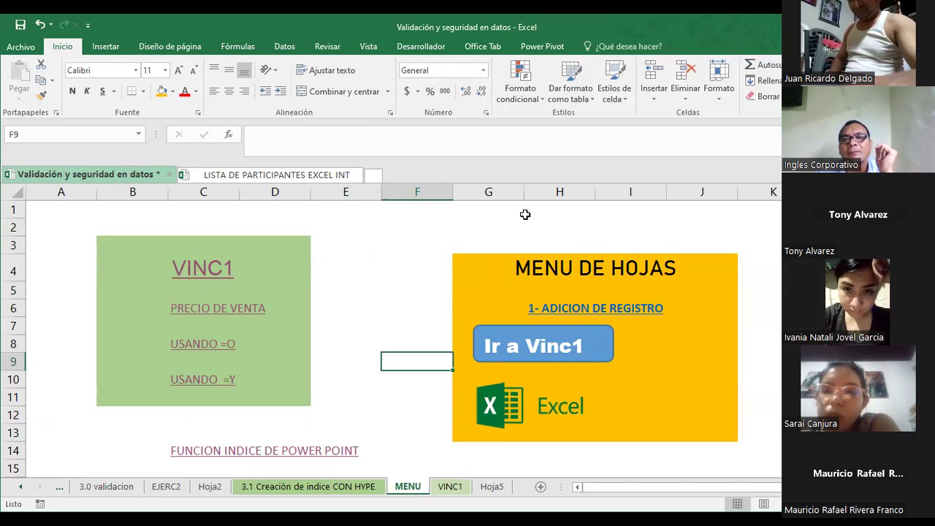
# Step: Enter IR A FUNCION INDICE in I11 and format it in Algerian, size 14
pyautogui.click(652, 401)
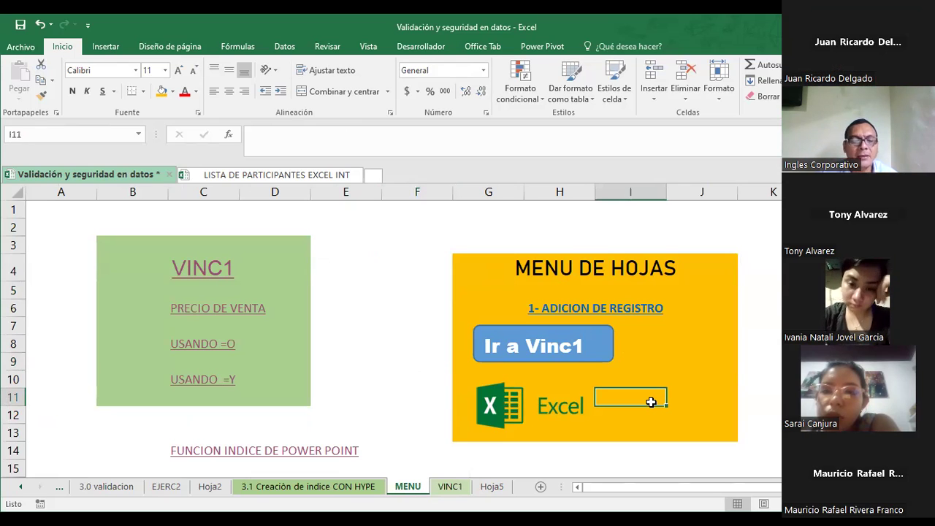
pyautogui.write('IR A FUNCION INDICE')
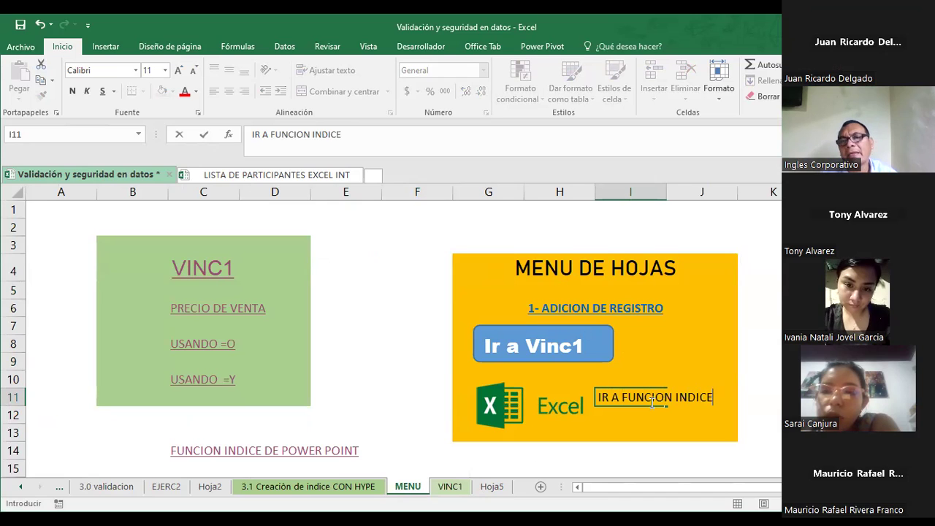
pyautogui.press('Return')
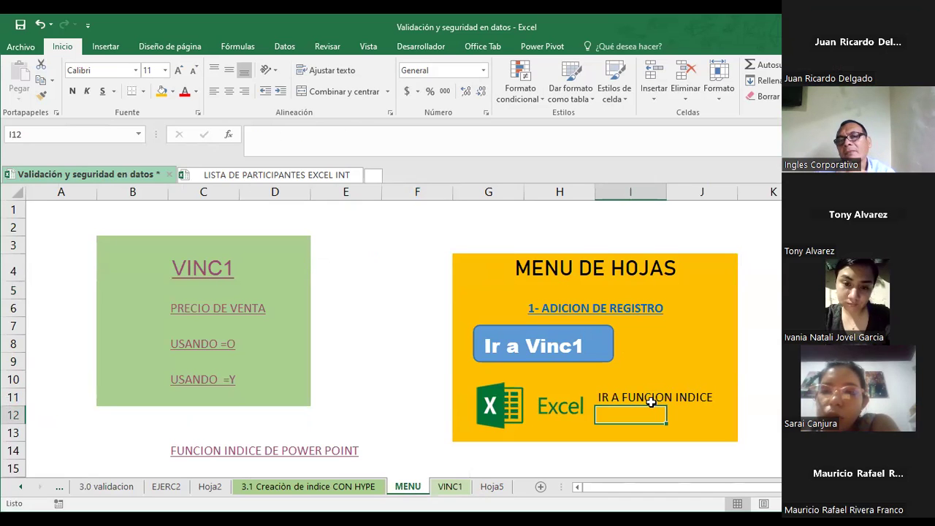
pyautogui.click(609, 399)
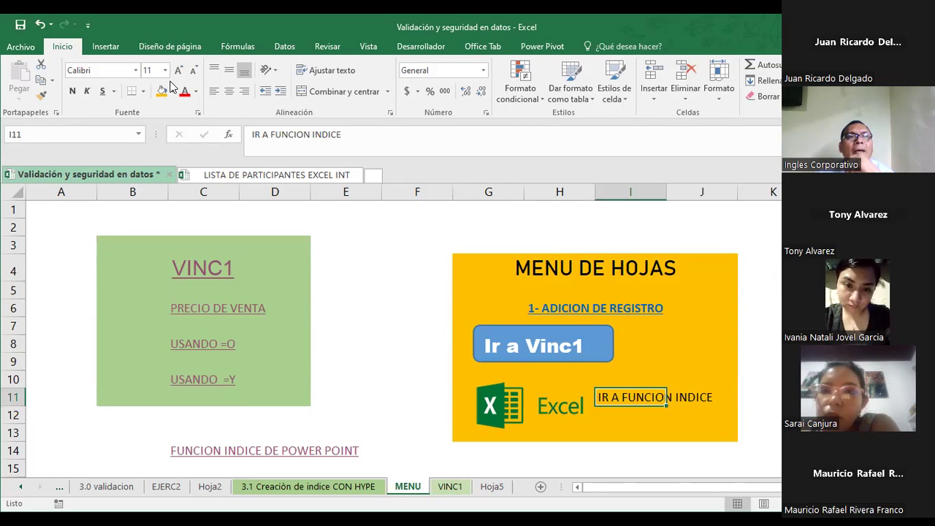
pyautogui.click(136, 70)
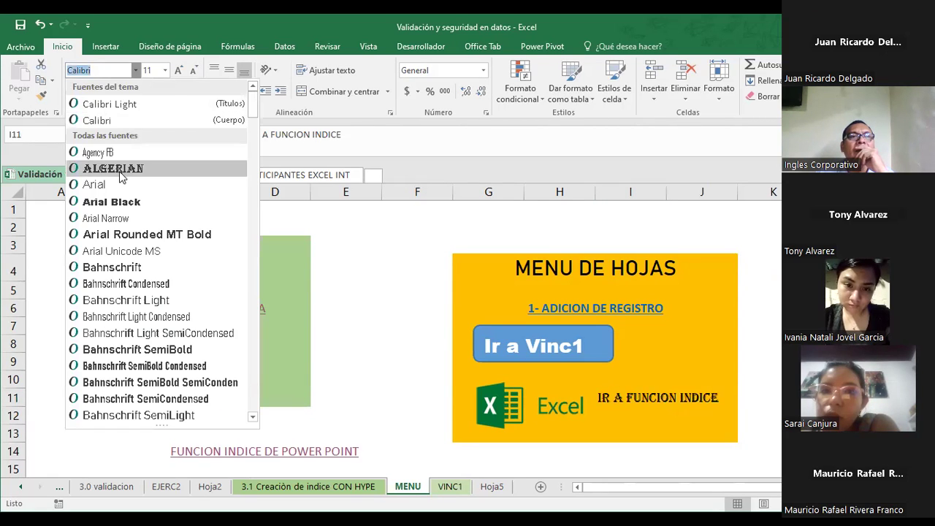
pyautogui.click(119, 169)
pyautogui.click(178, 70)
pyautogui.click(178, 70)
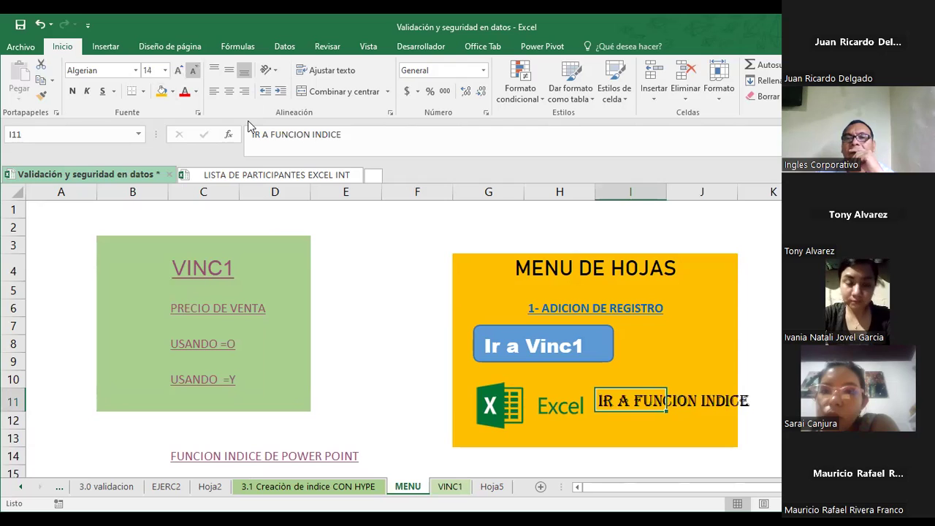
# Step: Fill cells K4:K13 with the gold menu colour
pyautogui.click(719, 286)
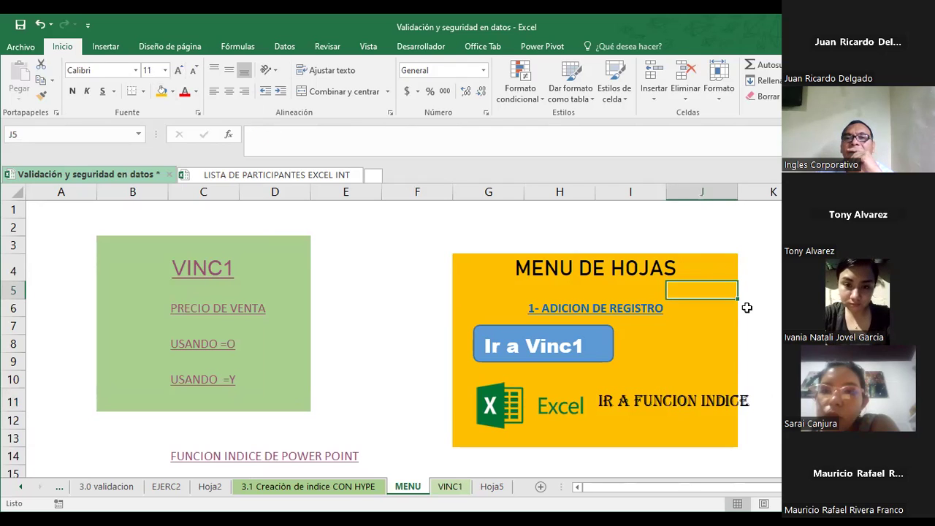
pyautogui.moveTo(745, 269); pyautogui.dragTo(760, 443)
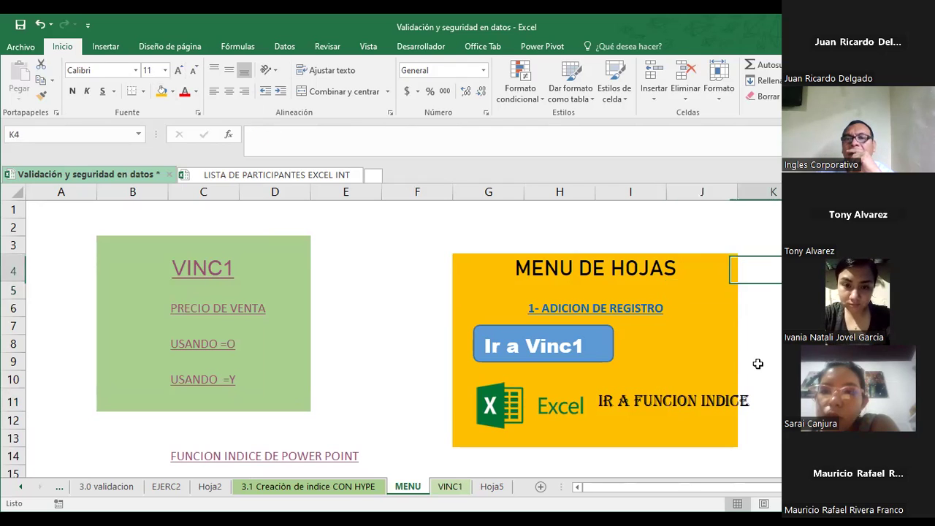
pyautogui.click(162, 92)
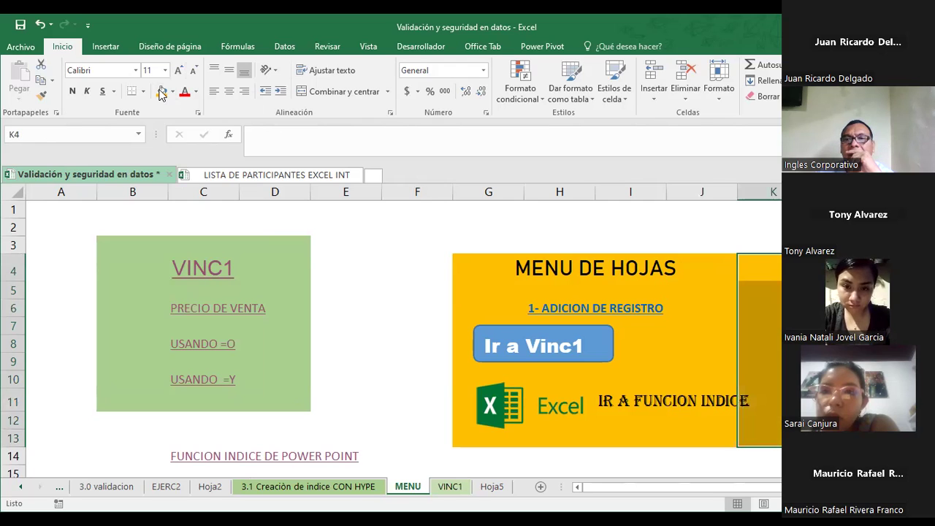
pyautogui.click(651, 400)
# Step: Start a hyperlink on cell I11 targeting an existing file or web page
pyautogui.rightClick(650, 400)
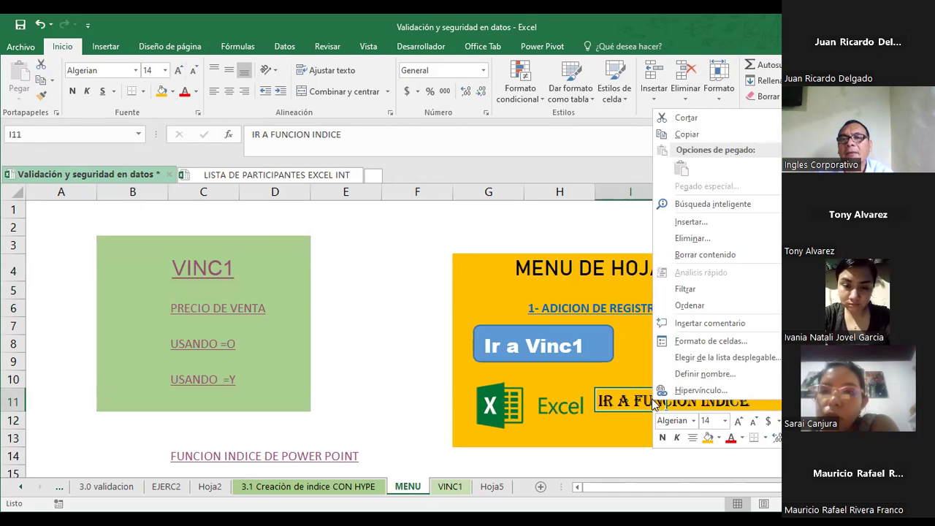
pyautogui.click(696, 391)
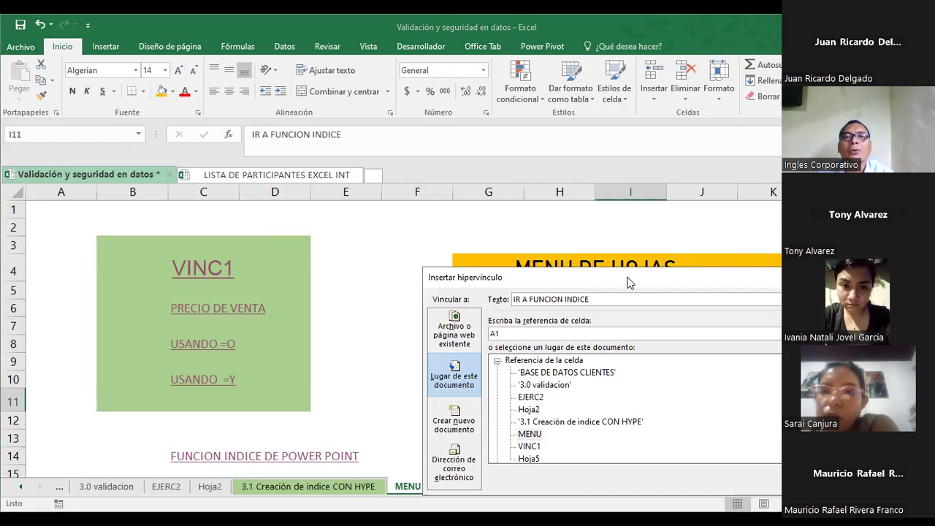
pyautogui.moveTo(630, 283); pyautogui.dragTo(608, 115)
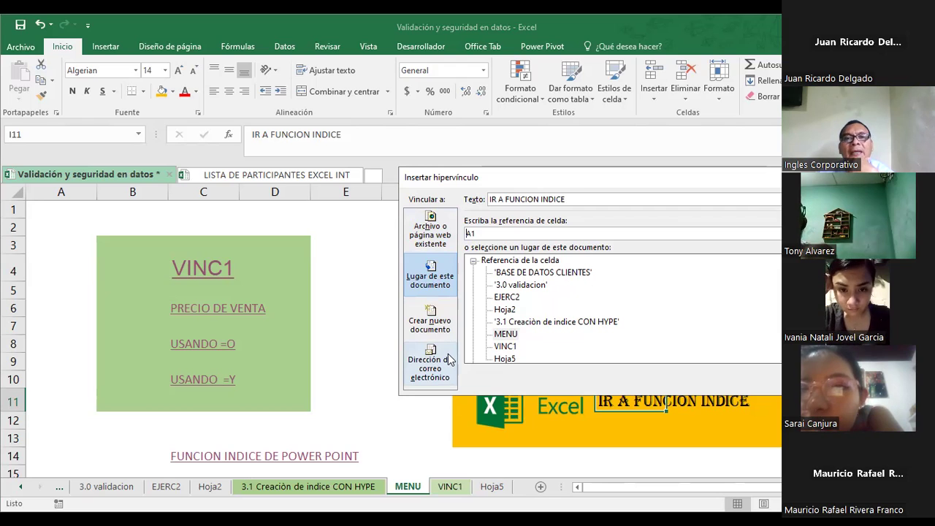
pyautogui.click(436, 228)
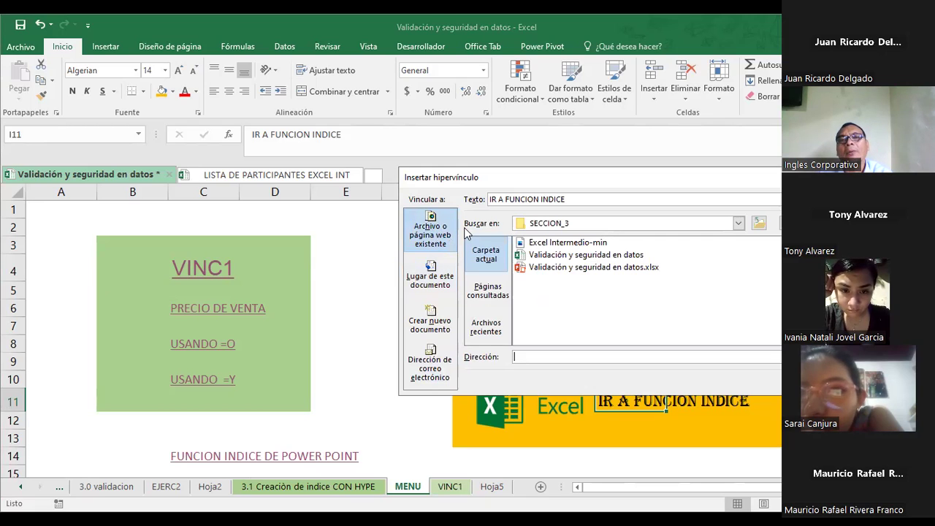
# Step: Browse to Escritorio and pick campus escuela la palma 2020 as the link target
pyautogui.click(739, 223)
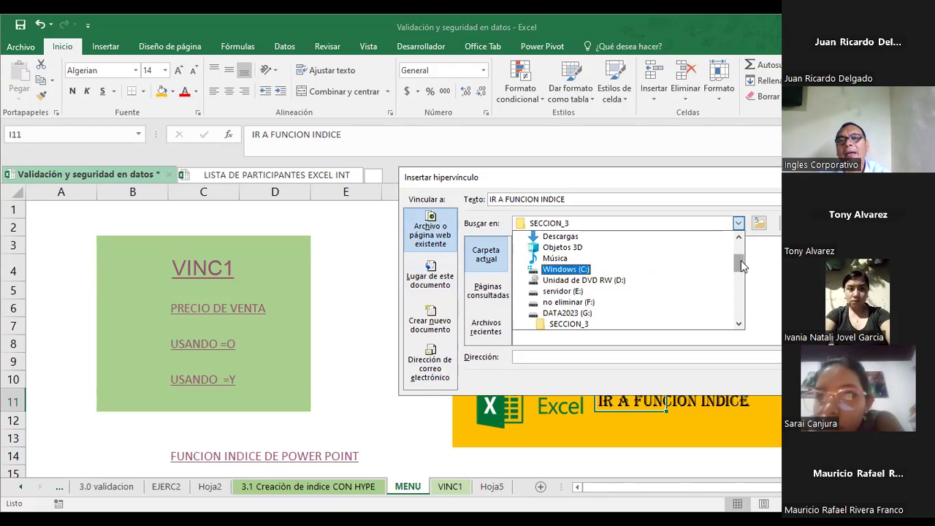
pyautogui.moveTo(741, 265); pyautogui.dragTo(742, 251)
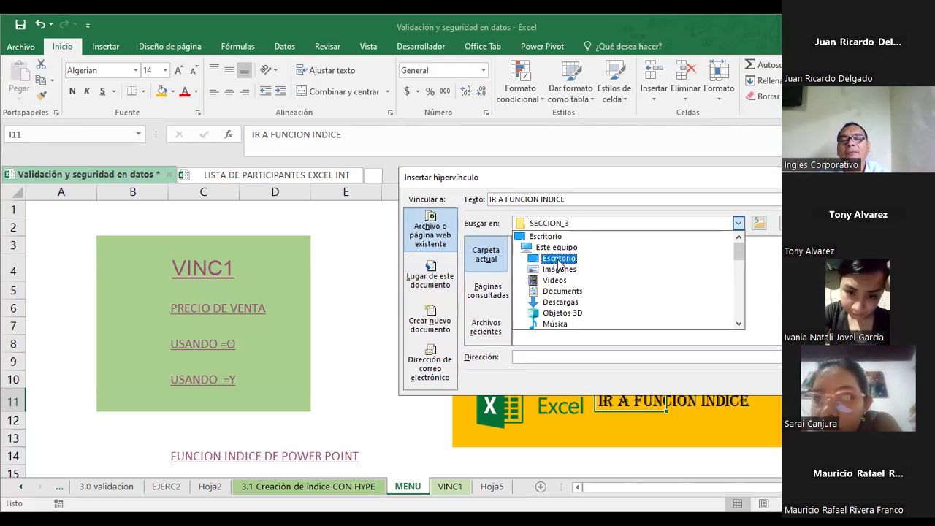
pyautogui.click(559, 260)
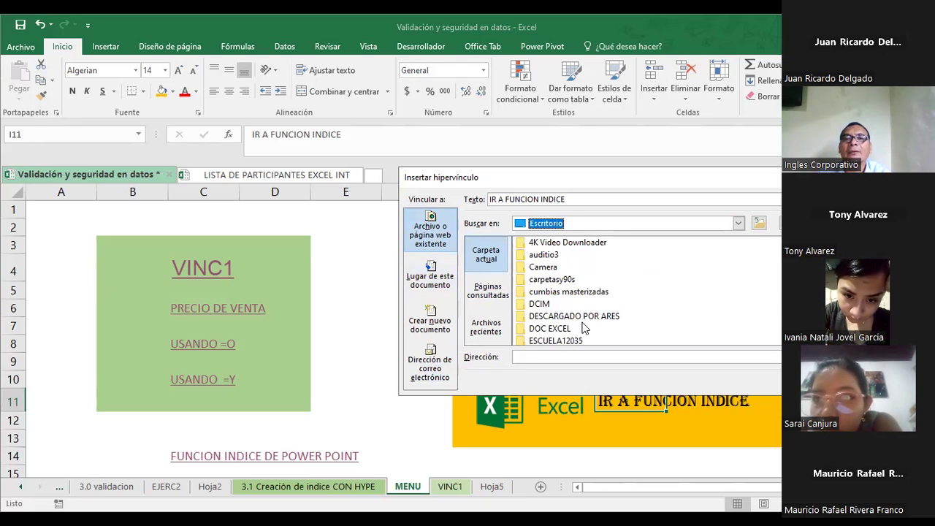
pyautogui.click(548, 316)
pyautogui.scroll(-2, 549, 320)
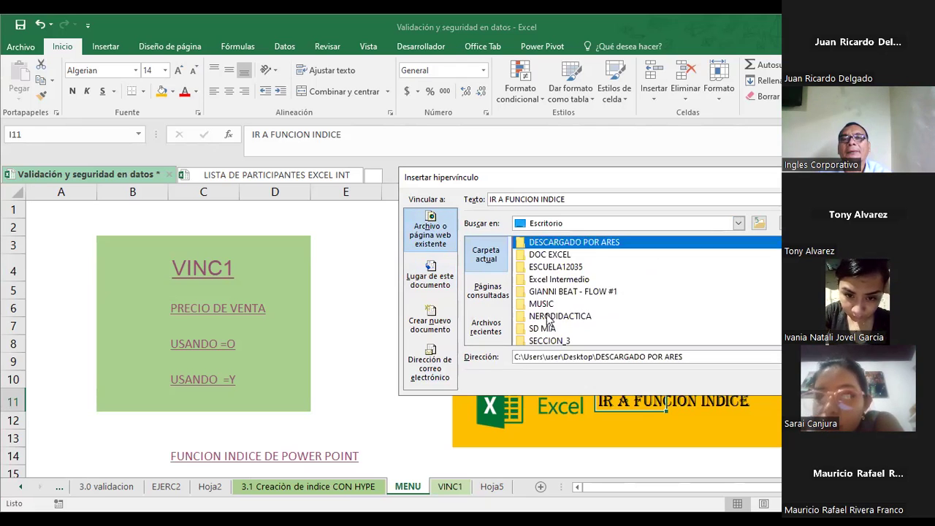
pyautogui.scroll(-3, 548, 319)
pyautogui.scroll(-2, 548, 320)
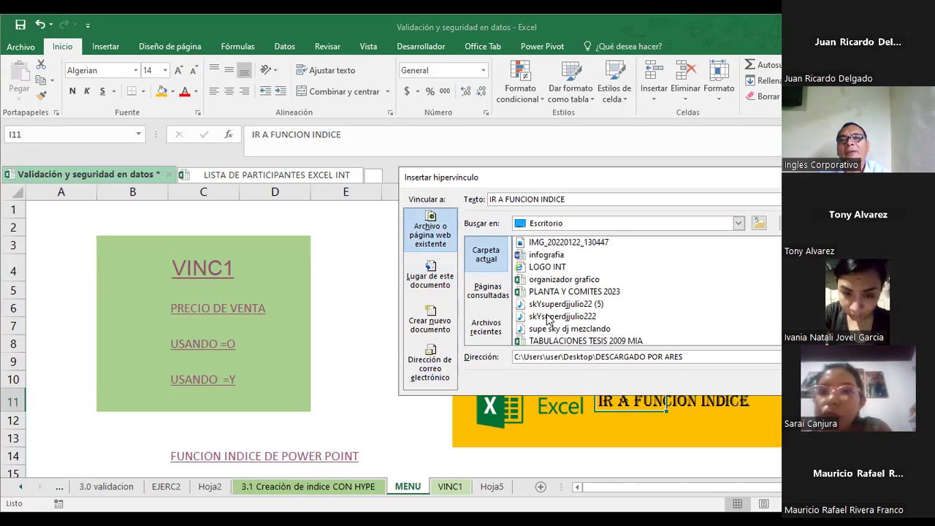
pyautogui.scroll(2, 614, 321)
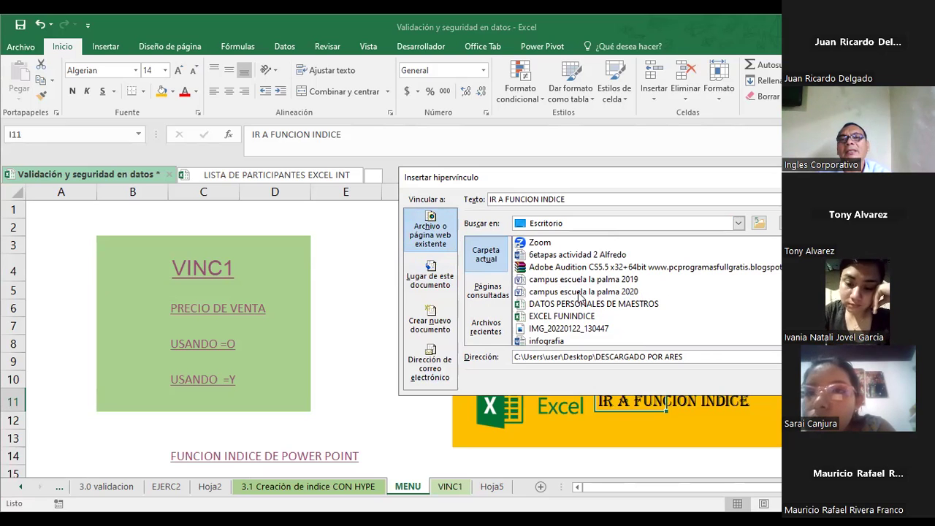
pyautogui.click(581, 294)
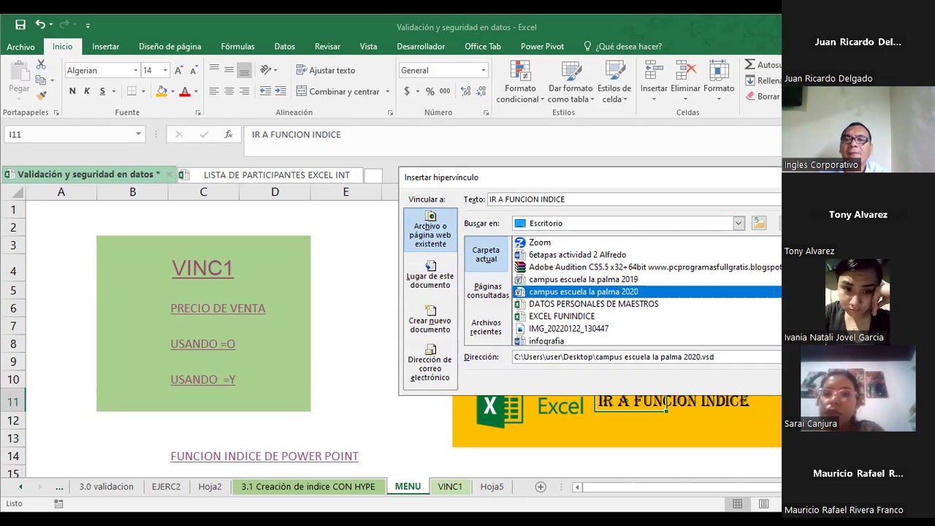
pyautogui.press('Tab')
pyautogui.press('Return')
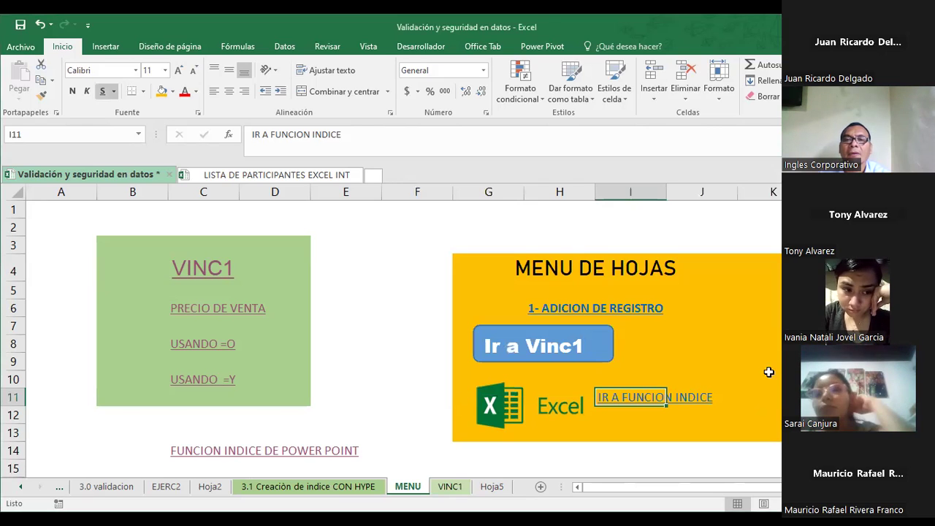
pyautogui.click(722, 273)
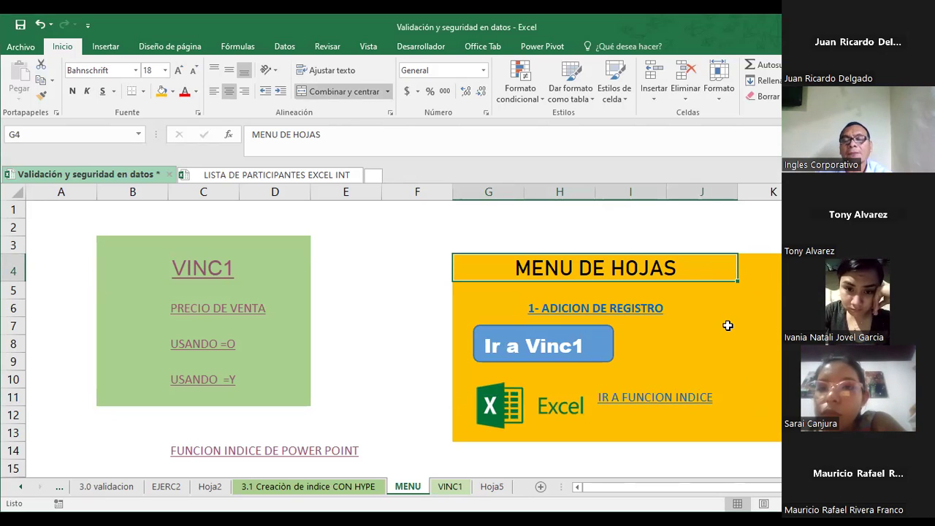
pyautogui.click(687, 346)
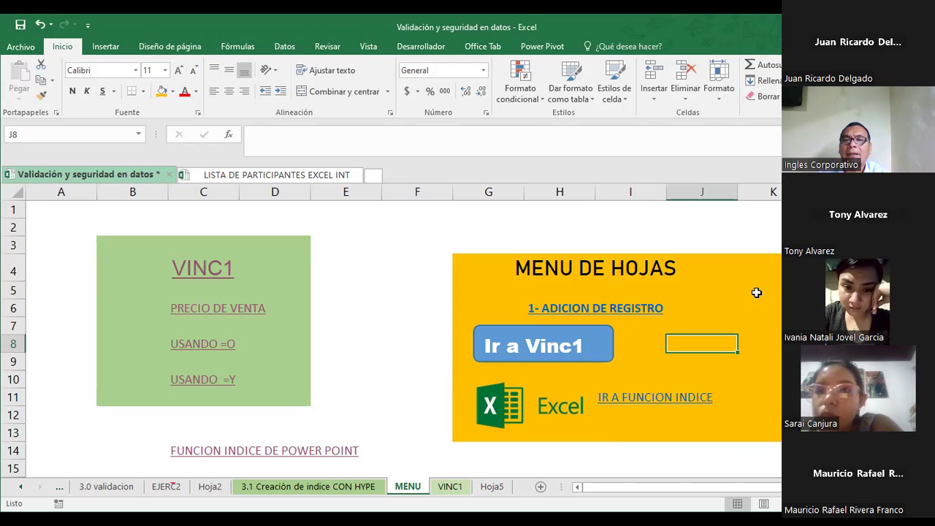
pyautogui.click(733, 272)
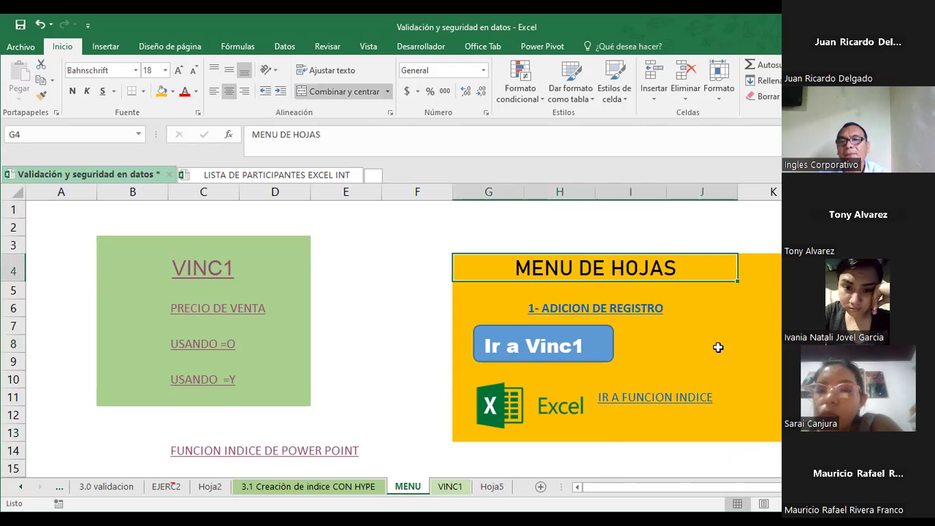
# Step: Inspect the existing hyperlink on the IR A FUNCION INDICE cell and close it unchanged
pyautogui.click(649, 398)
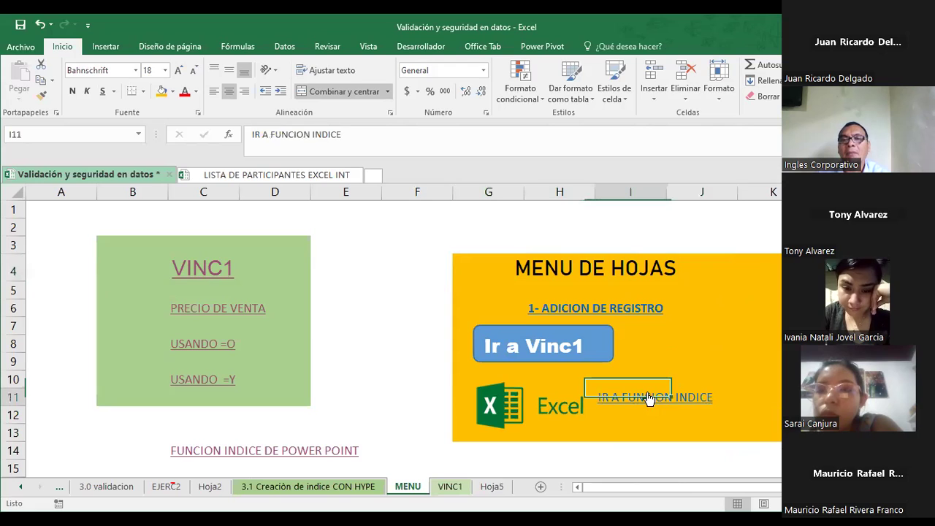
pyautogui.rightClick(649, 398)
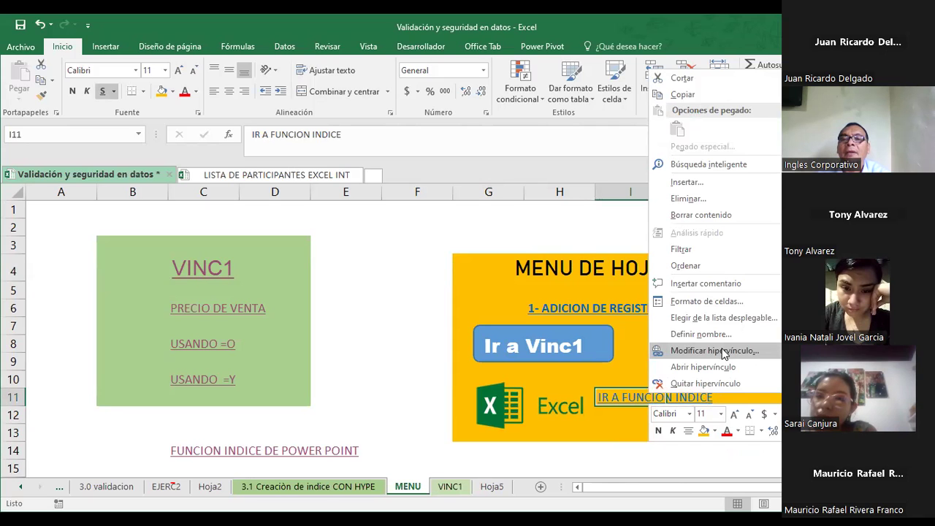
pyautogui.click(723, 352)
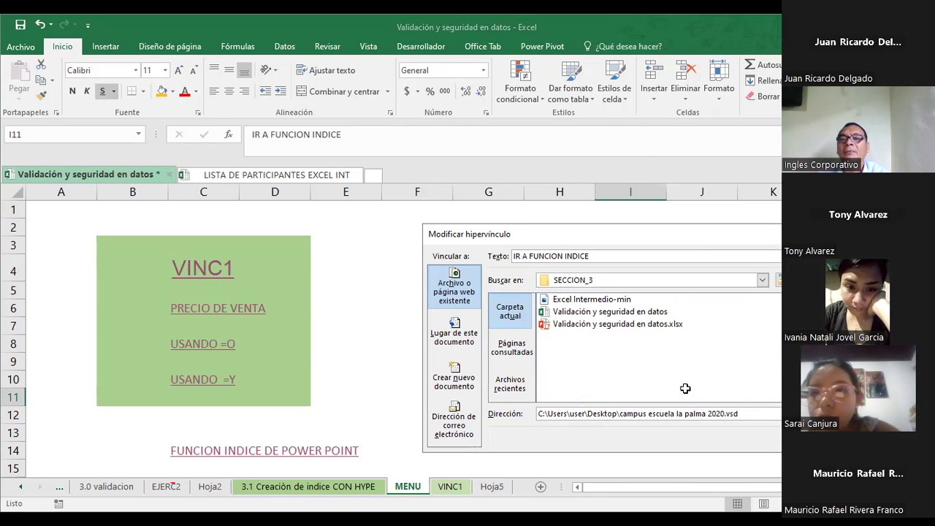
pyautogui.press('Escape')
# Step: Remove the hyperlink from IR A FUNCION INDICE, then click the text to test it
pyautogui.rightClick(623, 402)
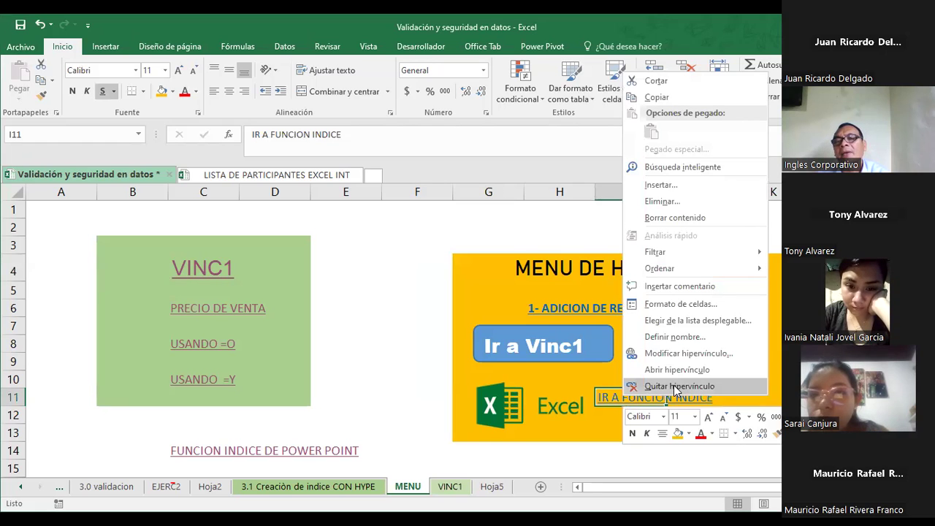
pyautogui.click(676, 387)
pyautogui.click(671, 417)
pyautogui.click(601, 406)
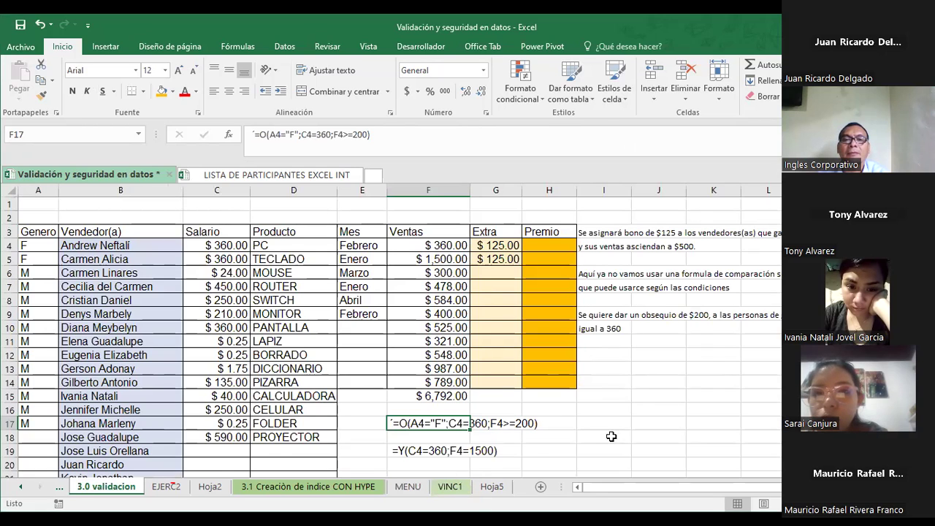
# Step: Go to MENU, follow IR A FUNCION INDICE to 3.0 validacion, then return to MENU
pyautogui.click(408, 487)
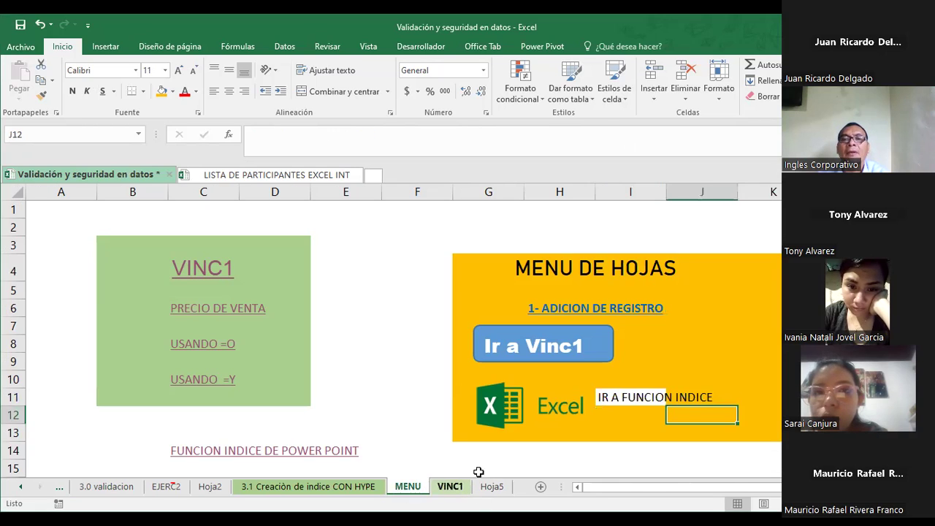
pyautogui.press('Up')
pyautogui.press('Up')
pyautogui.press('Up')
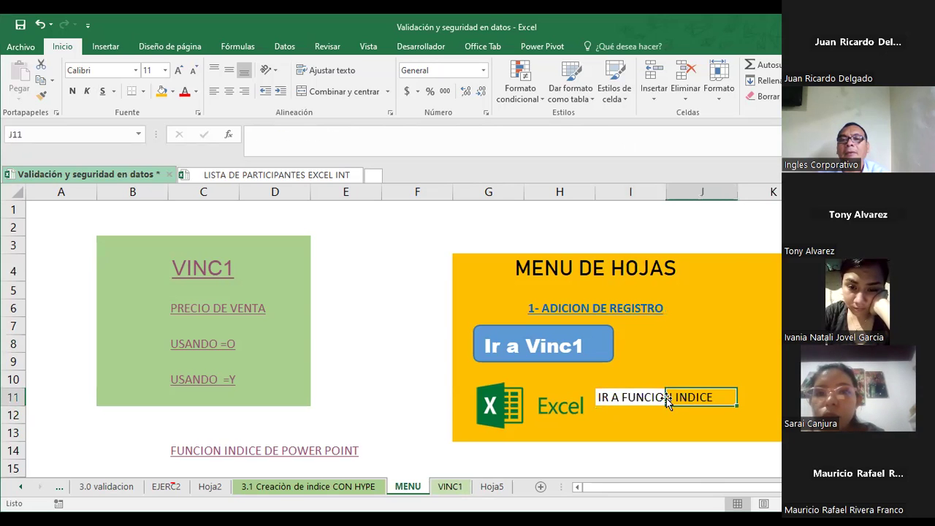
pyautogui.click(600, 398)
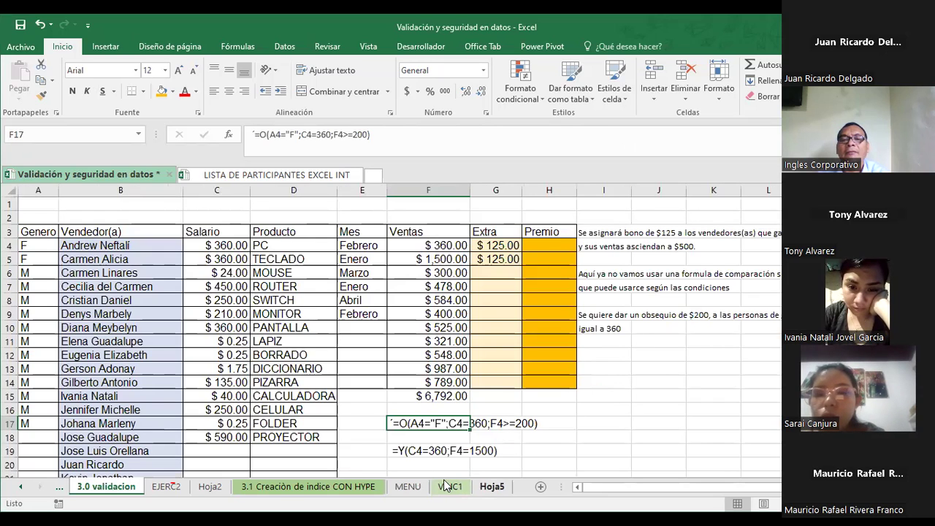
pyautogui.click(408, 487)
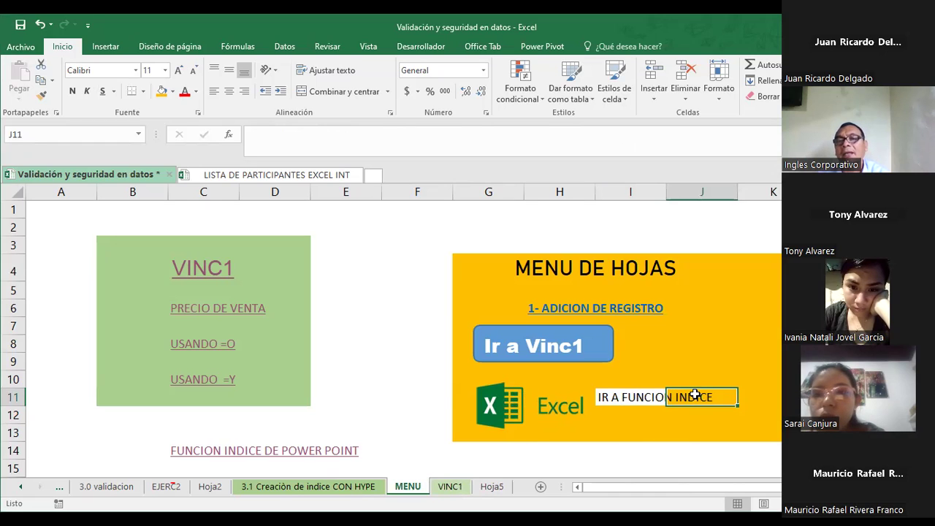
# Step: Insert a blank column at column I on the MENU sheet
pyautogui.click(628, 191)
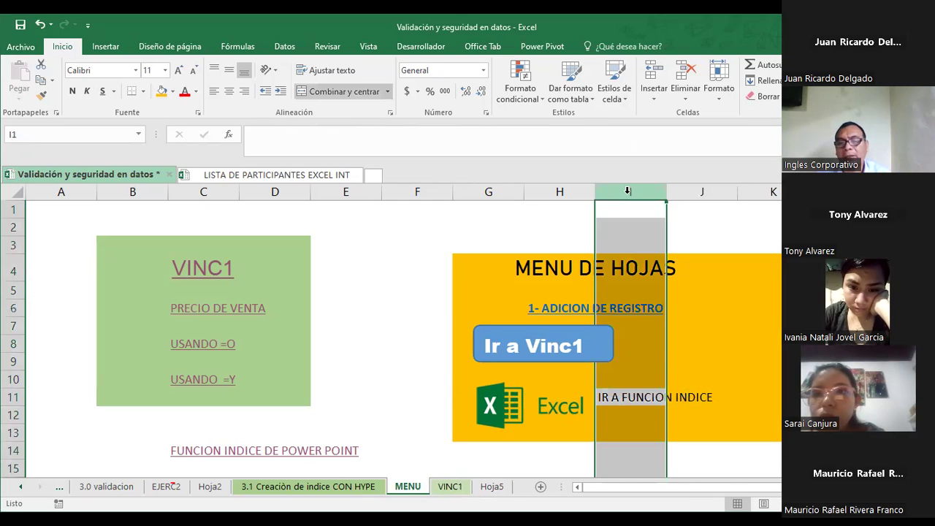
pyautogui.hotkey('ctrl', '+')
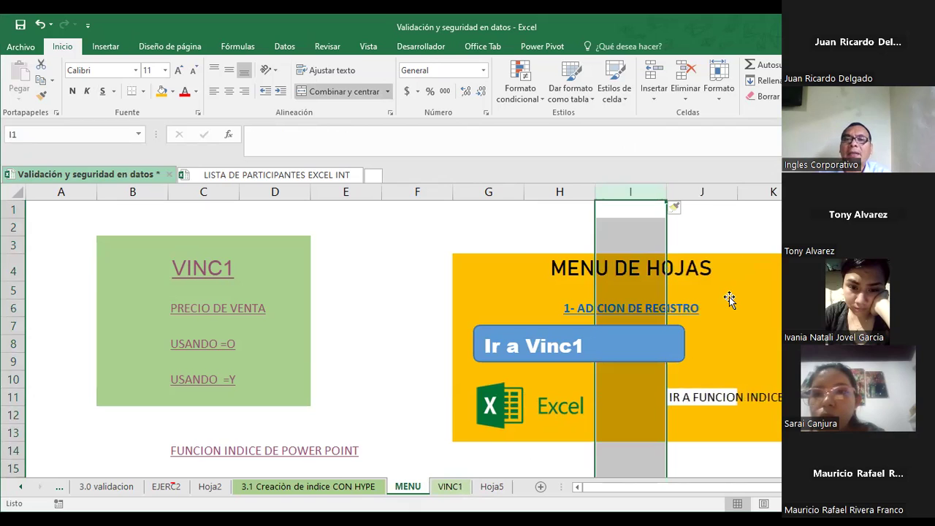
pyautogui.click(730, 291)
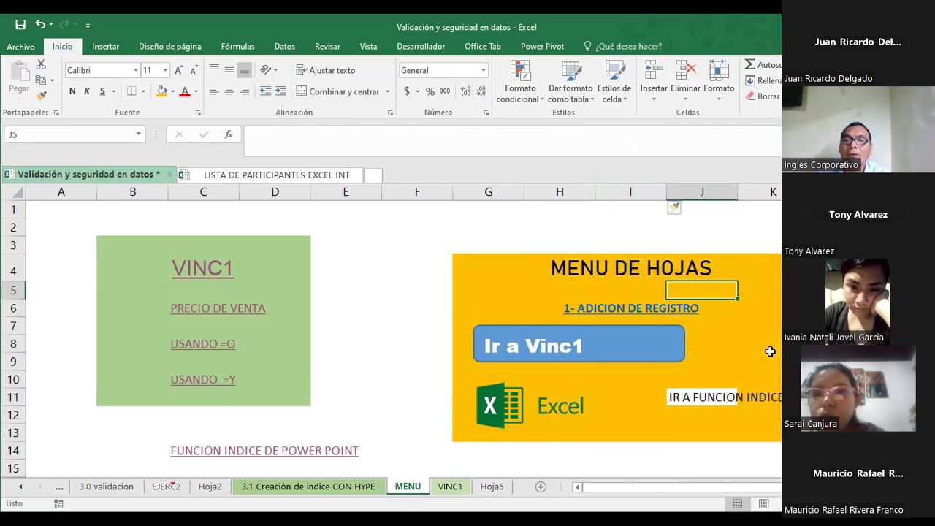
pyautogui.click(687, 398)
pyautogui.keyDown('shift'); pyautogui.click(766, 399); pyautogui.keyUp('shift')
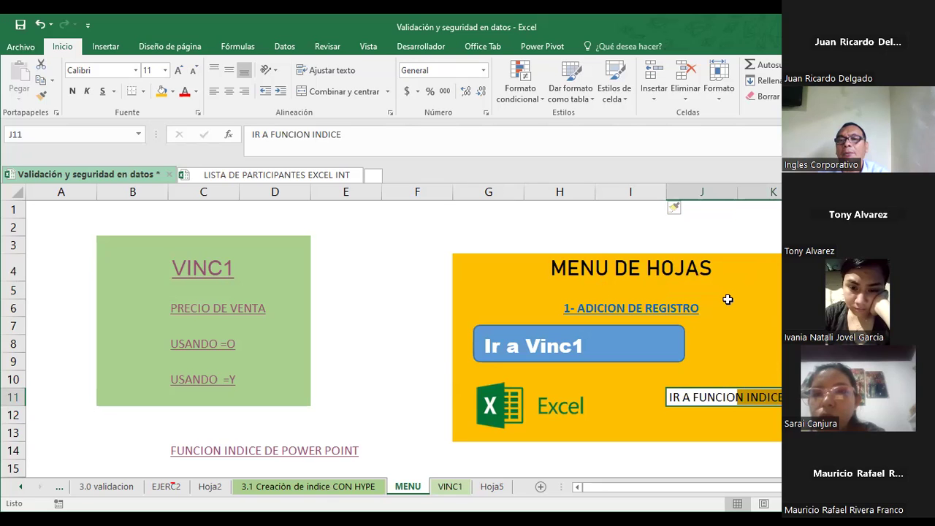
pyautogui.hotkey('ctrl', 'Up')
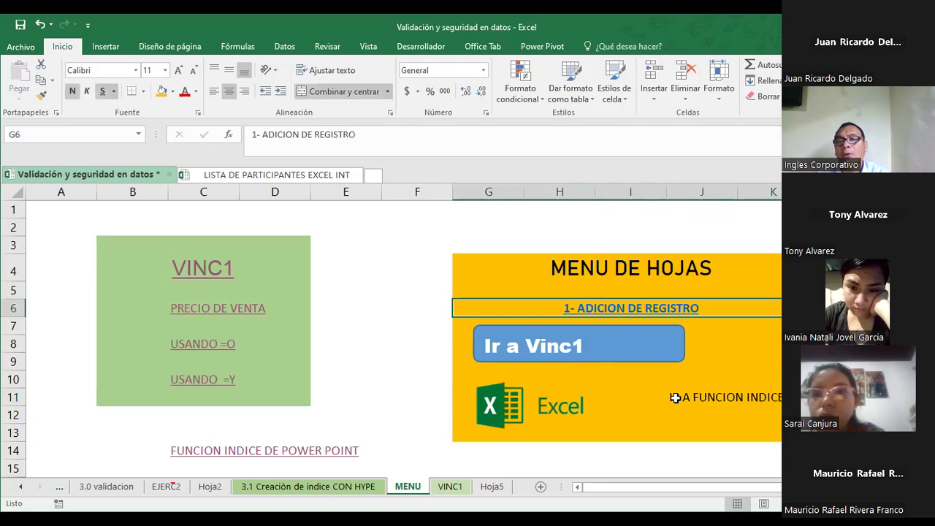
# Step: Replace the IR A FUNCION INDICE label in J11 with 'IR A MAPA'
pyautogui.click(676, 399)
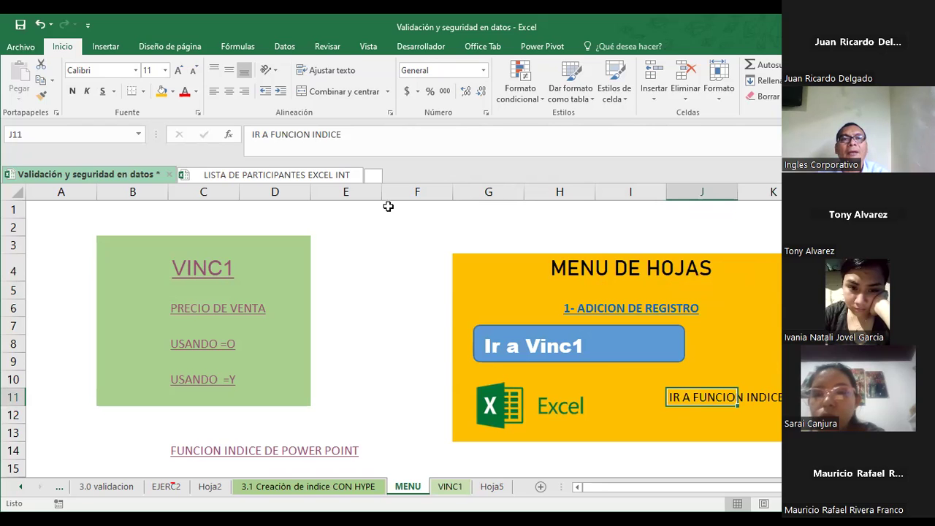
pyautogui.click(361, 140)
pyautogui.press('BackSpace')
pyautogui.press('BackSpace')
pyautogui.press('BackSpace')
pyautogui.press('BackSpace')
pyautogui.press('BackSpace')
pyautogui.press('BackSpace')
pyautogui.press('BackSpace')
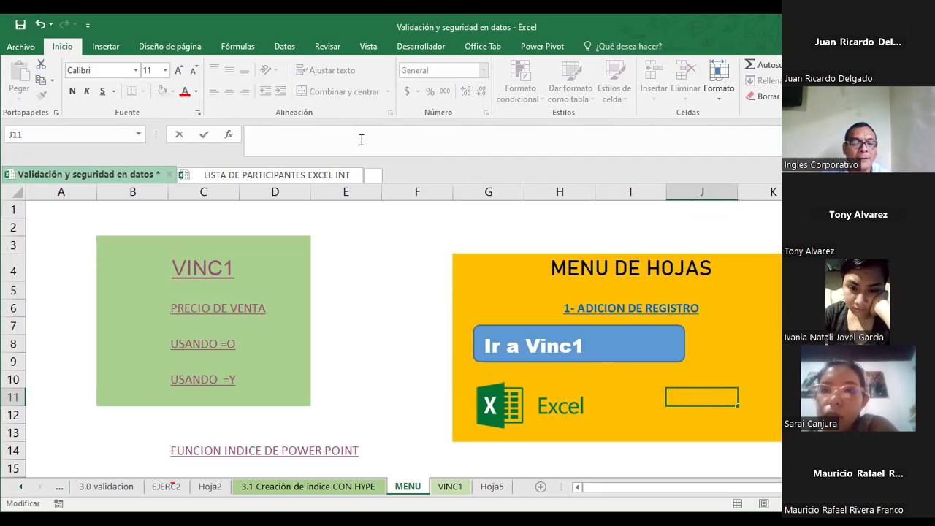
pyautogui.write('IR A ')
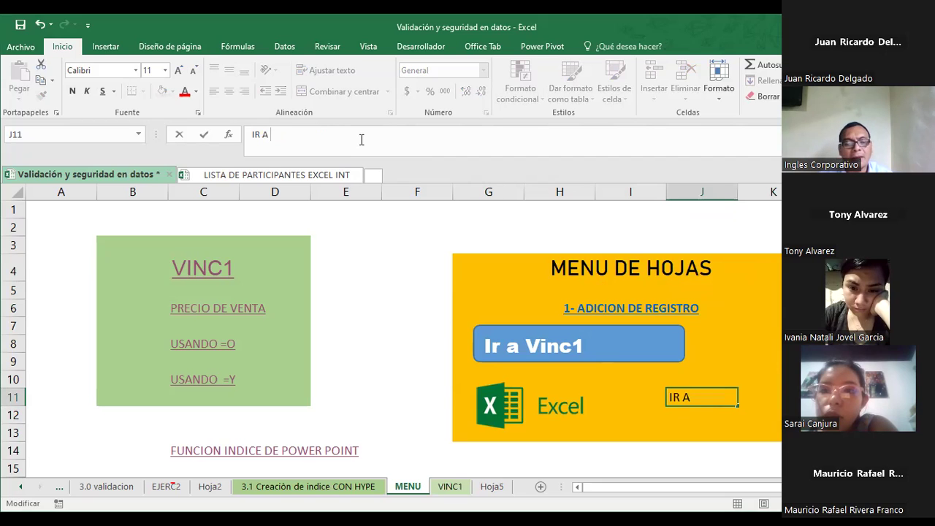
pyautogui.write('MAPA')
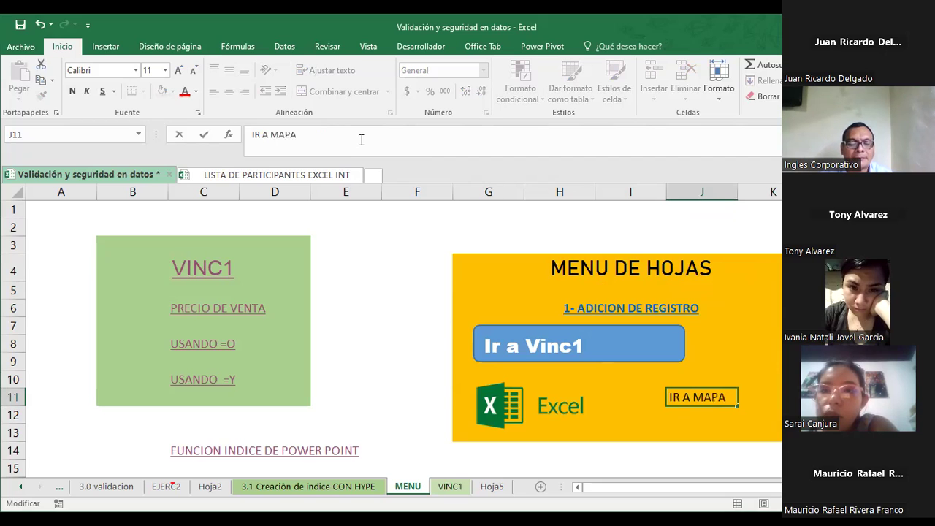
pyautogui.click(741, 301)
pyautogui.click(703, 399)
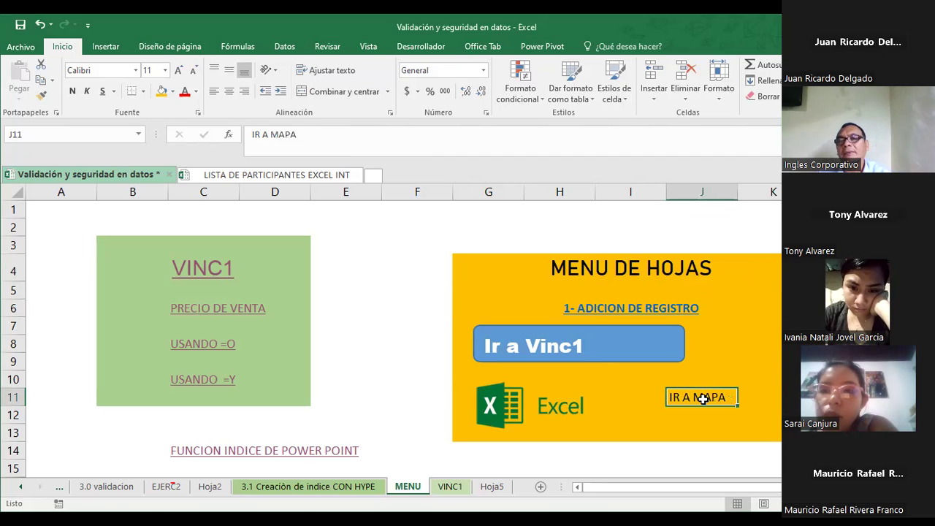
# Step: Start a hyperlink on J11 and browse to the Escritorio folder
pyautogui.rightClick(706, 399)
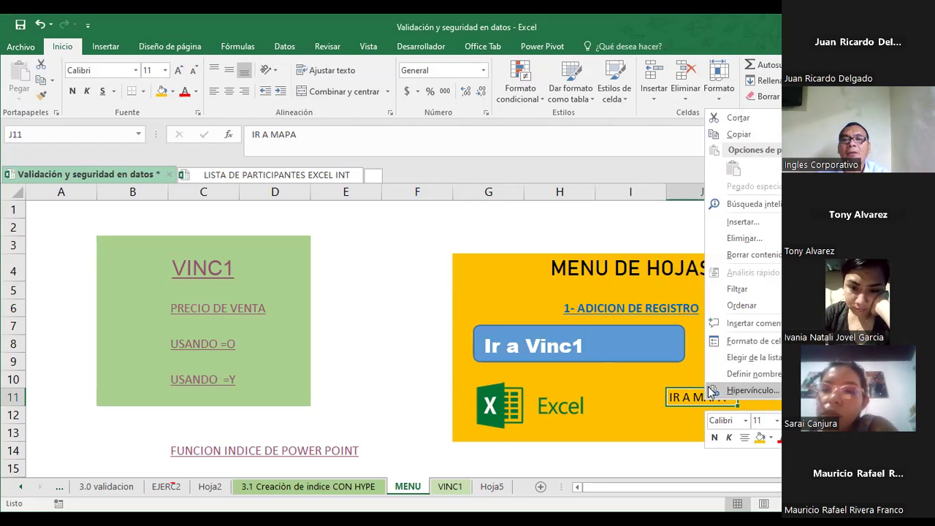
pyautogui.click(745, 390)
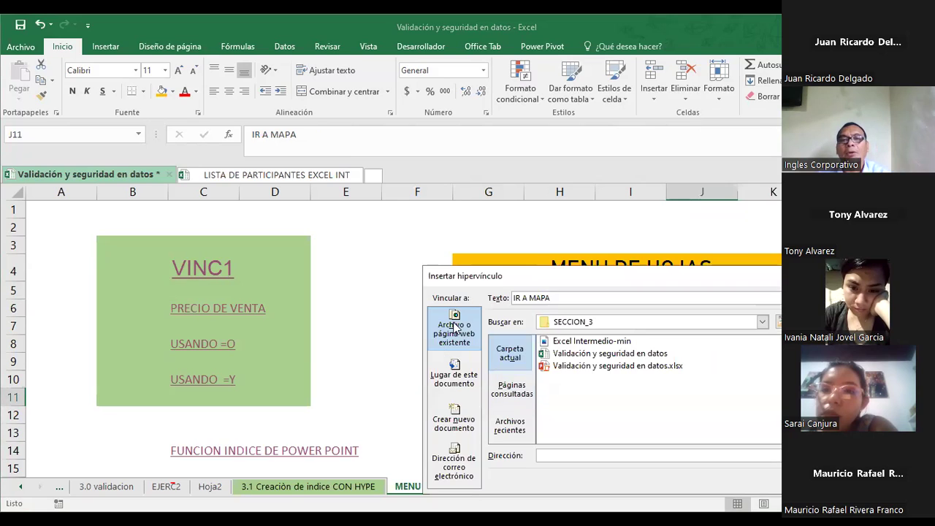
pyautogui.click(763, 323)
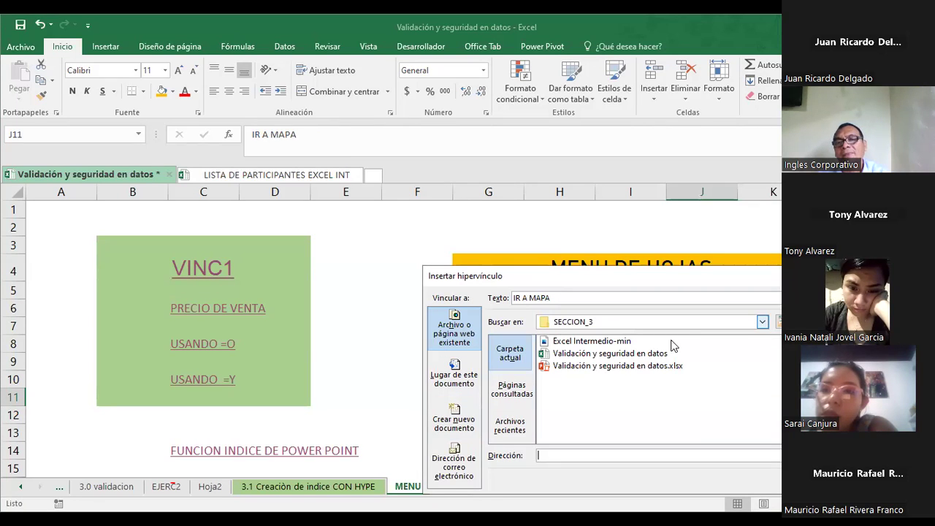
pyautogui.scroll(-1, 601, 395)
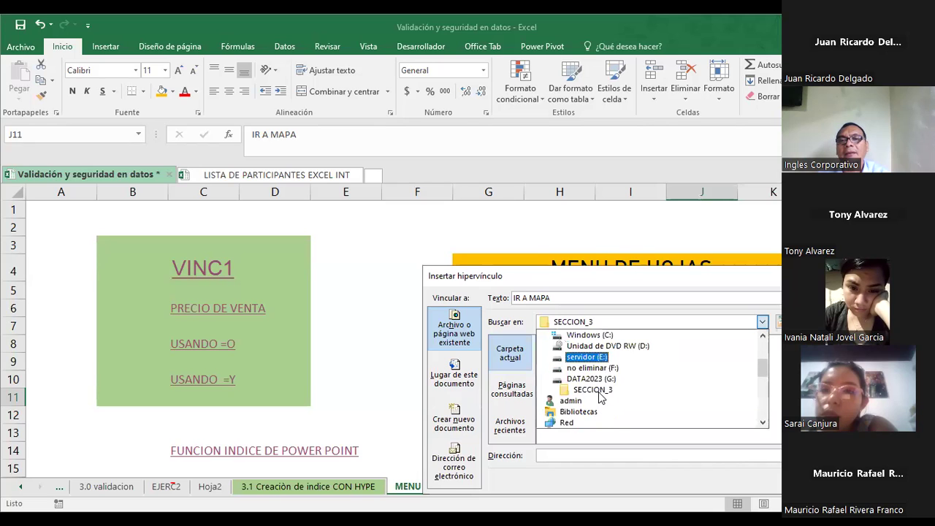
pyautogui.scroll(-1, 600, 395)
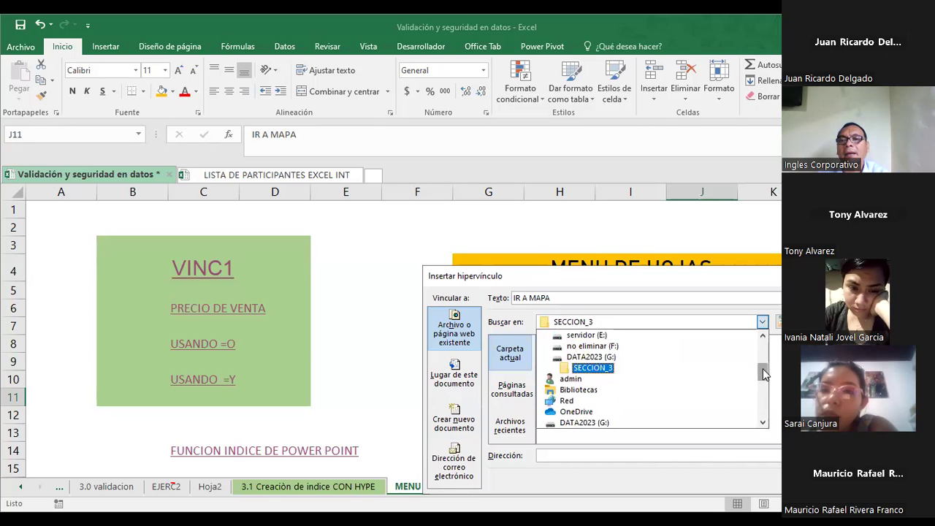
pyautogui.scroll(5, 767, 351)
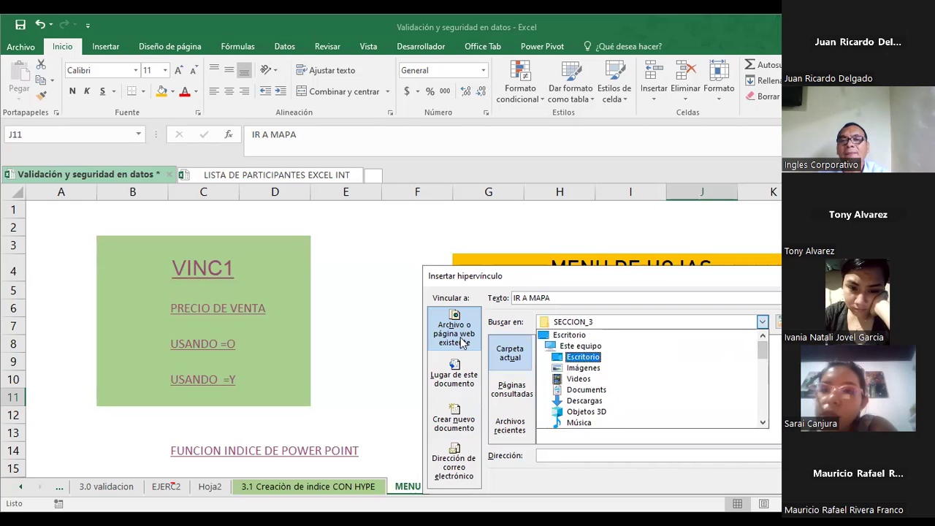
pyautogui.click(780, 353)
# Step: Link J11 to the campus escuela la palma 2020 file and confirm
pyautogui.scroll(-2, 658, 391)
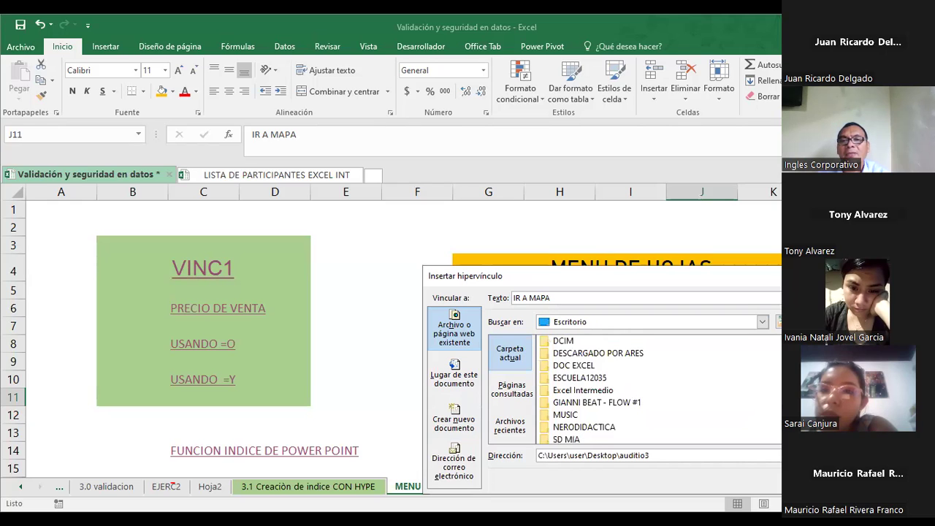
pyautogui.scroll(-3, 658, 391)
pyautogui.scroll(-2, 642, 397)
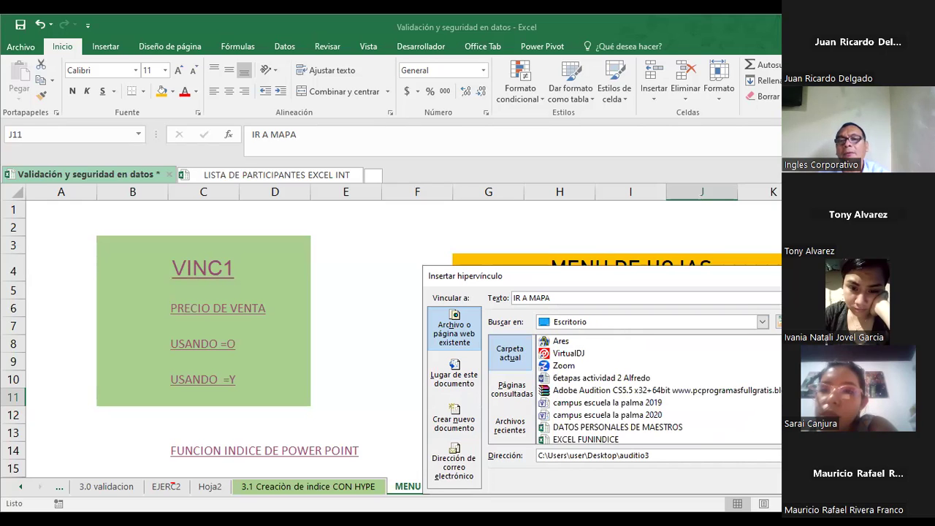
pyautogui.click(573, 415)
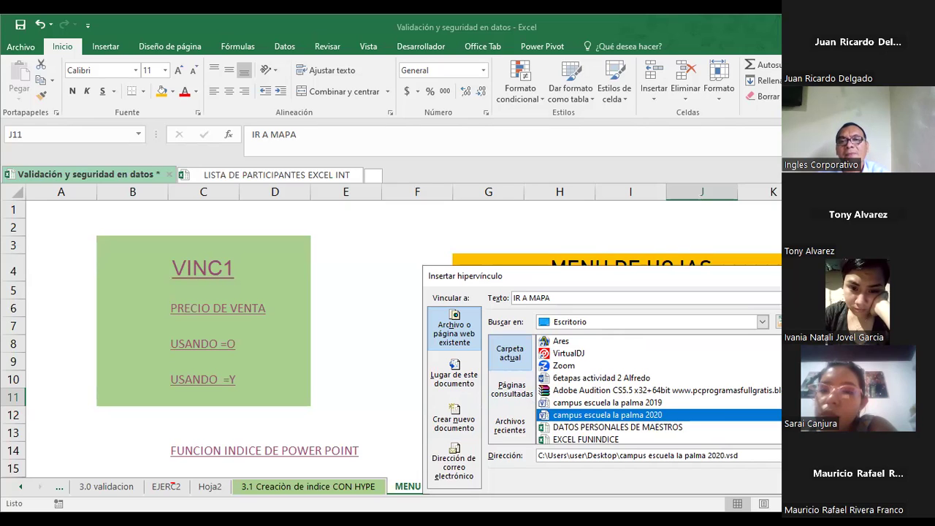
pyautogui.press('Return')
pyautogui.click(560, 308)
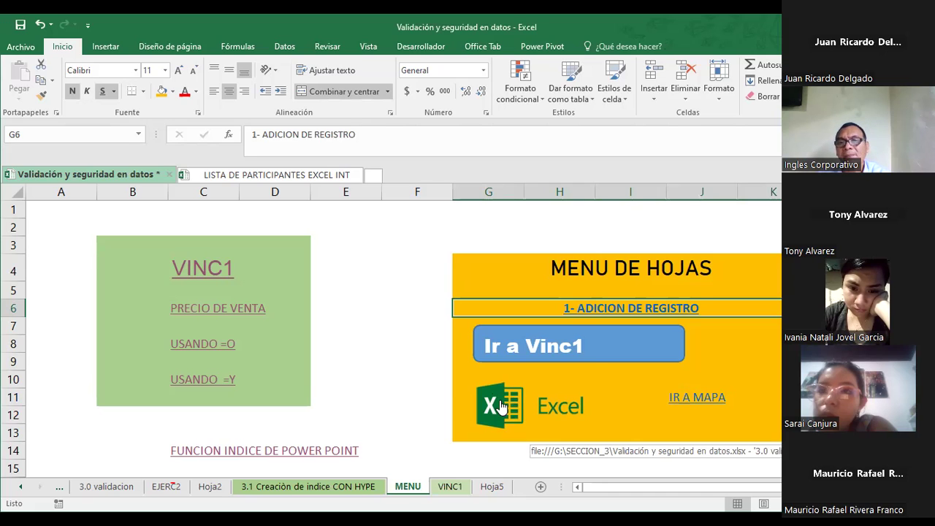
# Step: Leave the MENU sheet and switch to Hoja5
pyautogui.click(709, 399)
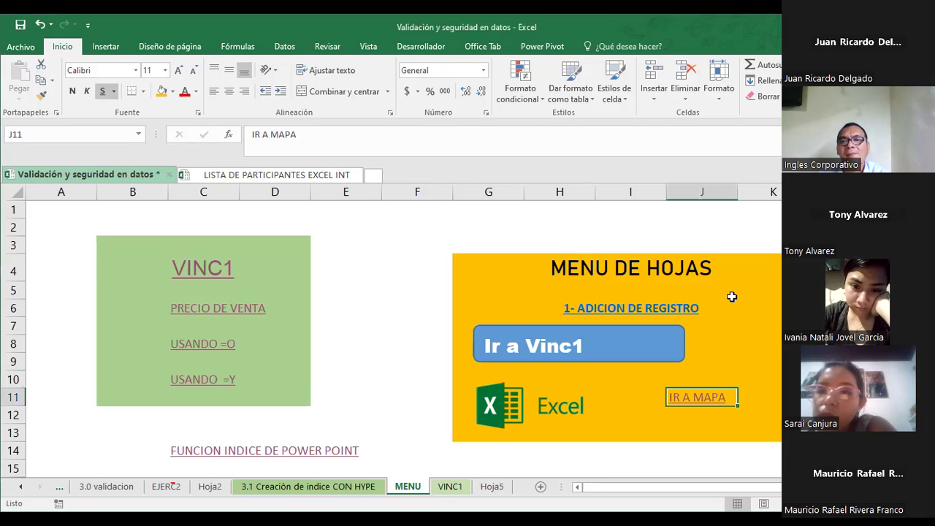
pyautogui.click(774, 361)
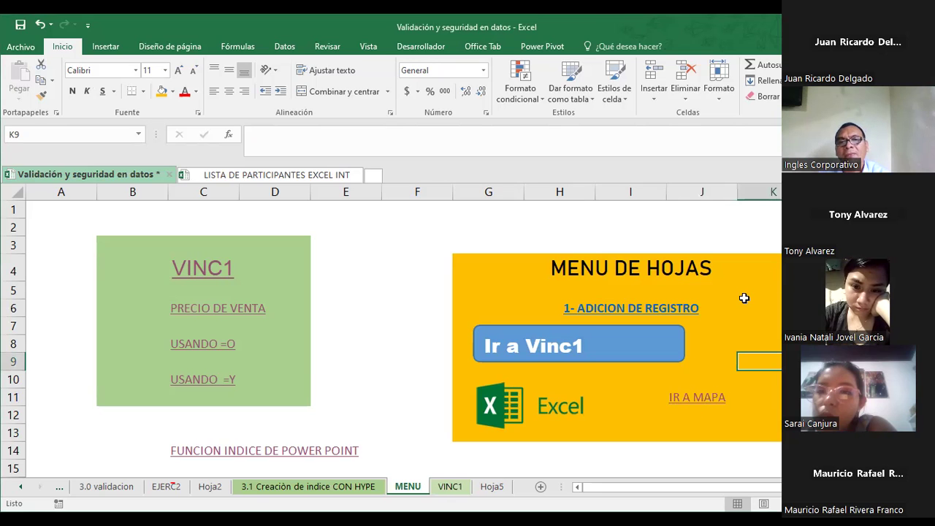
pyautogui.click(489, 487)
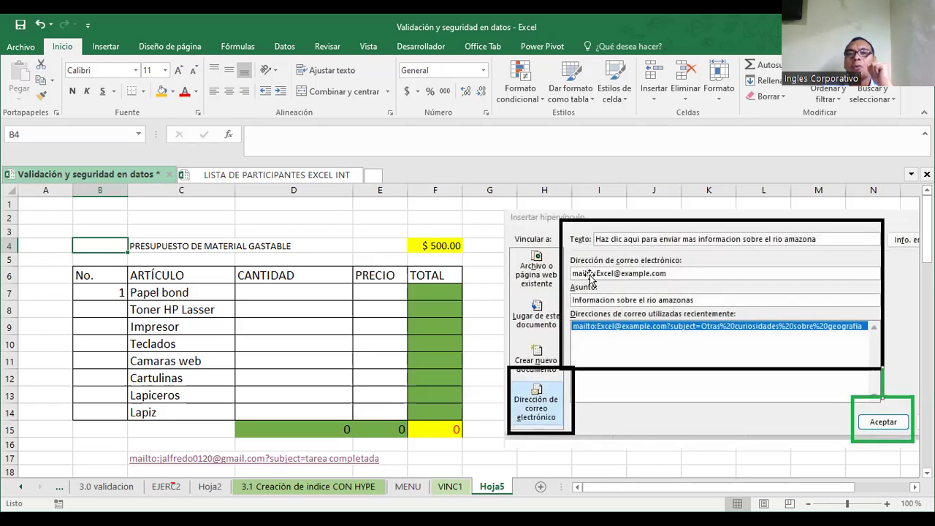
# Step: Remove the mailto hyperlink from C17 and delete its text
pyautogui.rightClick(149, 459)
pyautogui.click(204, 452)
pyautogui.click(387, 458)
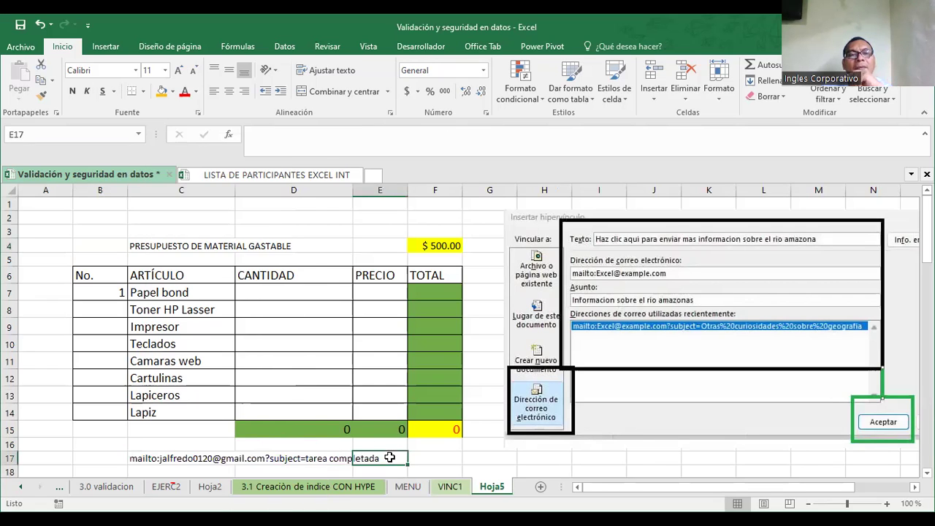
pyautogui.click(152, 460)
pyautogui.press('Delete')
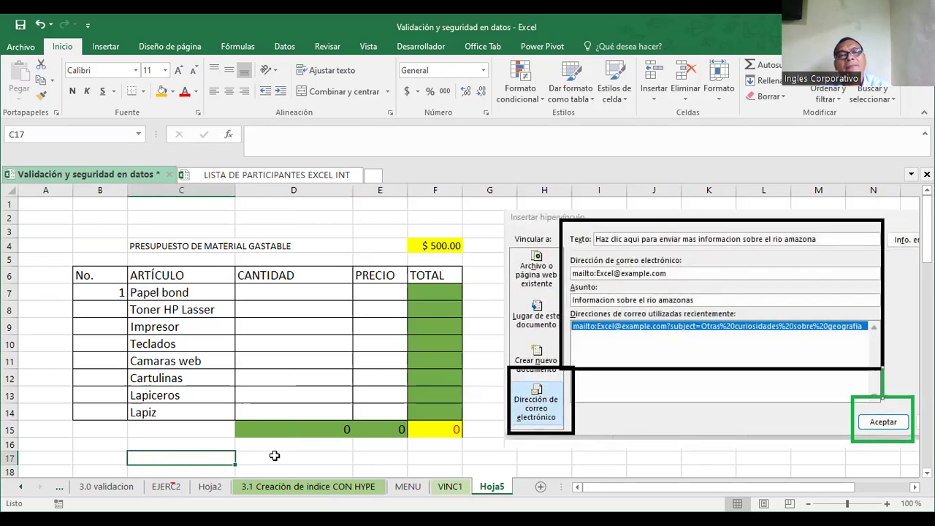
# Step: Enter 'REDACTAR MENSAJE' in cell C17
pyautogui.click(274, 456)
pyautogui.click(181, 459)
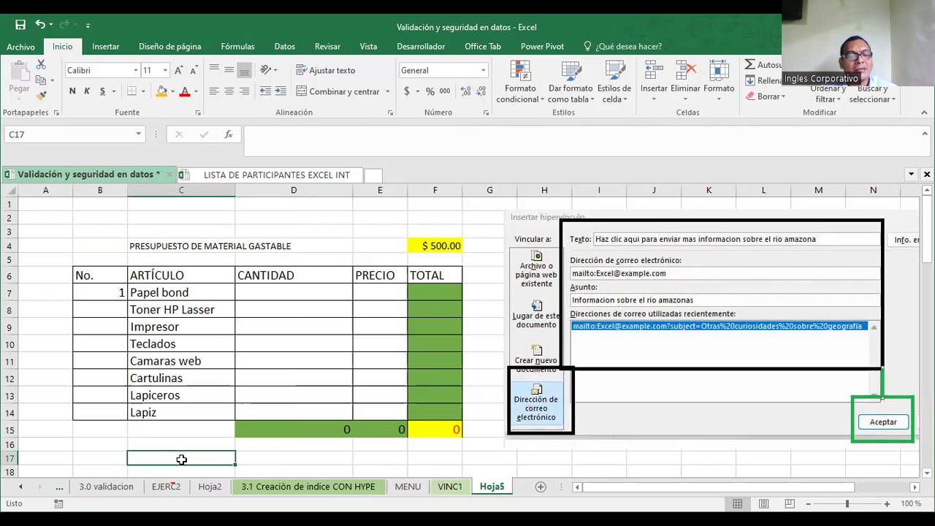
pyautogui.write('reda')
pyautogui.press('BackSpace')
pyautogui.press('BackSpace')
pyautogui.press('BackSpace')
pyautogui.press('BackSpace')
pyautogui.write('REDACTAR')
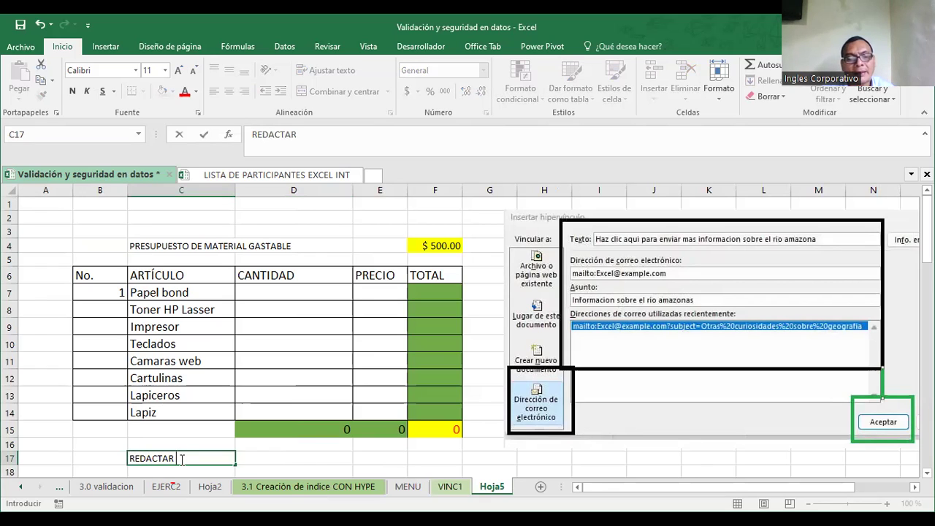
pyautogui.press('BackSpace')
pyautogui.press('BackSpace')
pyautogui.press('BackSpace')
pyautogui.press('BackSpace')
pyautogui.press('BackSpace')
pyautogui.press('BackSpace')
pyautogui.press('BackSpace')
pyautogui.write('DACTAR MENSAJE')
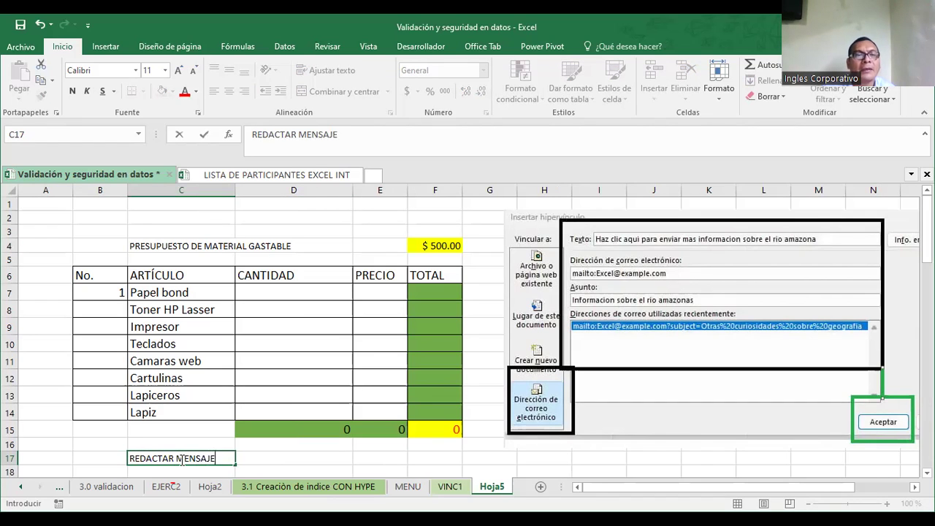
pyautogui.press('Return')
pyautogui.click(193, 460)
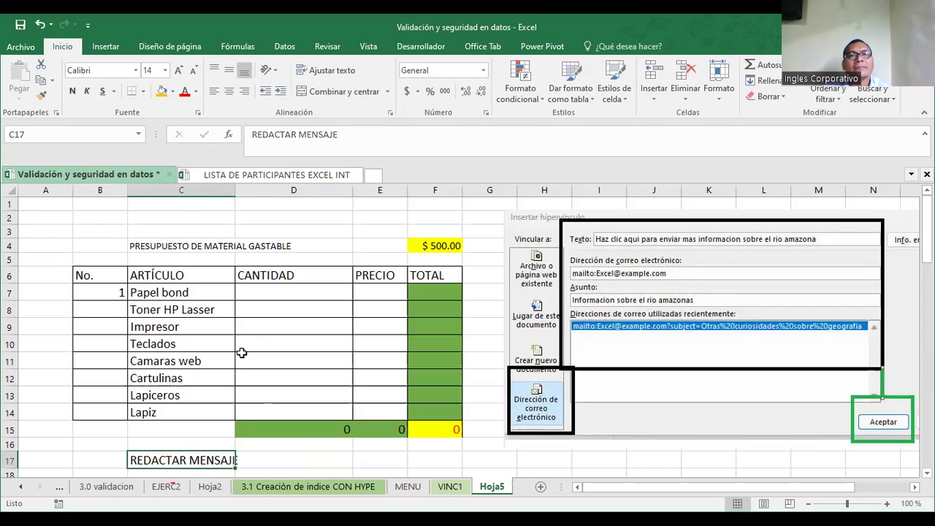
# Step: Set C17's font to Segoe UI Black
pyautogui.click(135, 70)
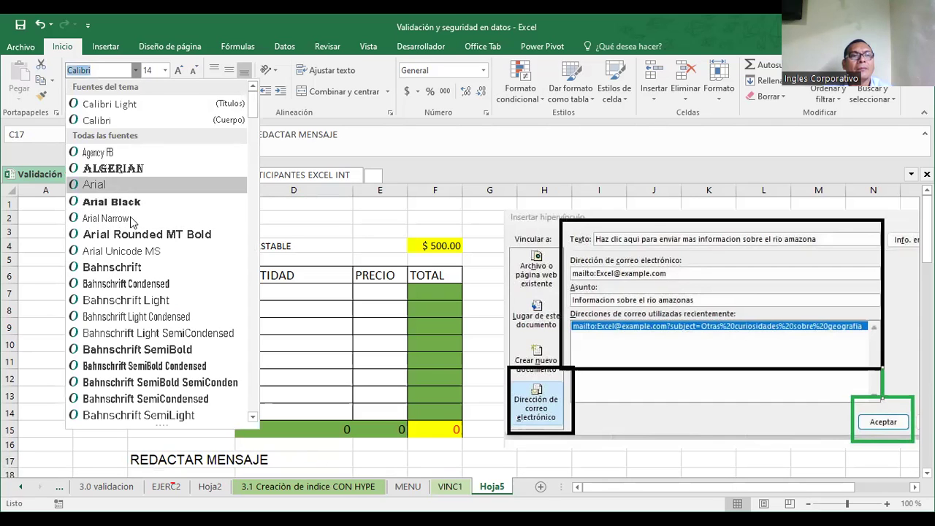
pyautogui.scroll(-10, 144, 319)
pyautogui.scroll(-10, 144, 320)
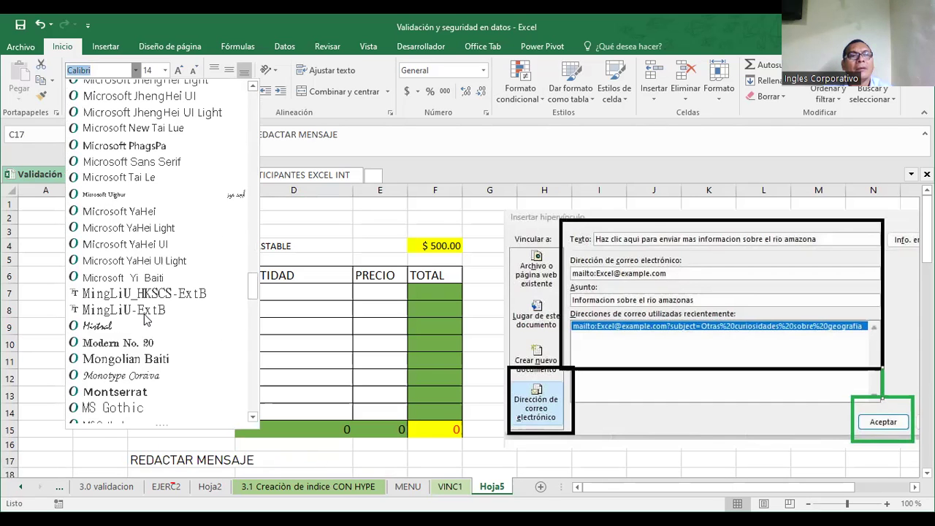
pyautogui.scroll(10, 145, 320)
pyautogui.scroll(-5, 145, 319)
pyautogui.scroll(-5, 145, 319)
pyautogui.scroll(-4, 144, 319)
pyautogui.scroll(-10, 144, 319)
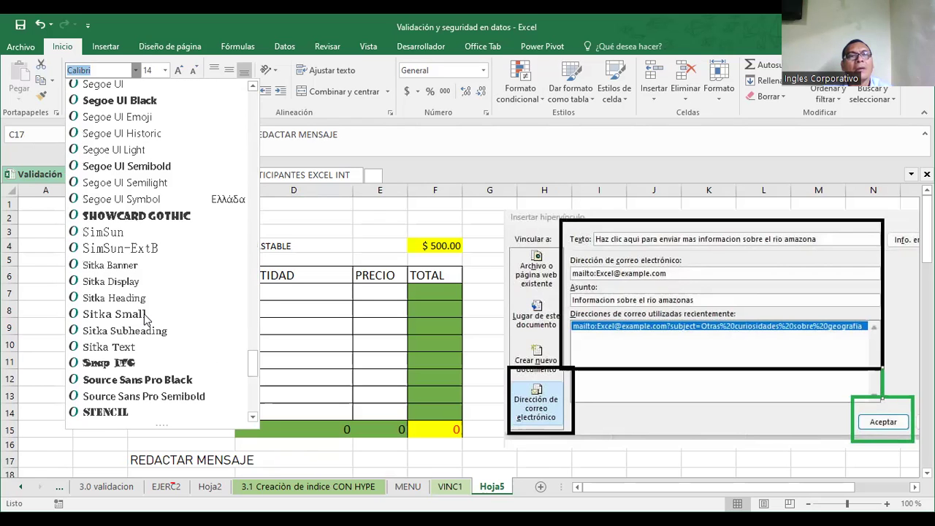
pyautogui.click(120, 100)
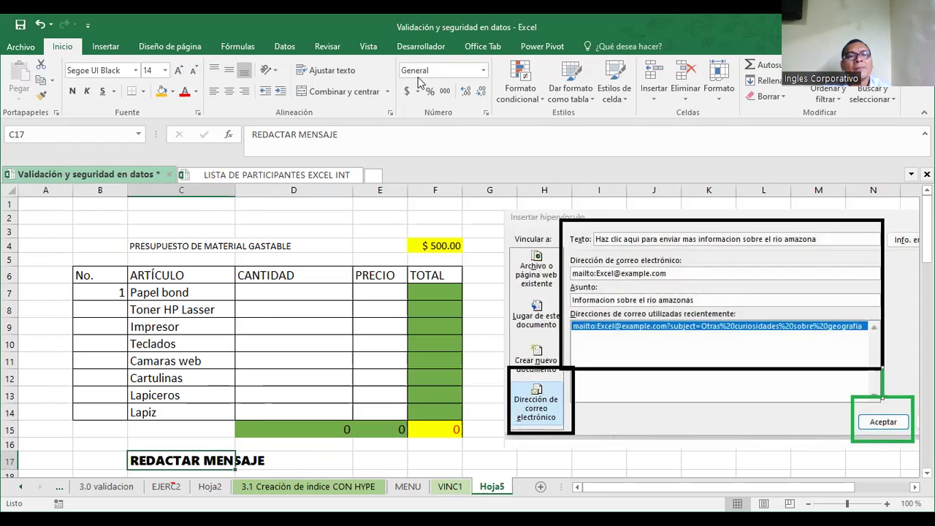
# Step: Link C17 to the recipient's e-mail address with subject 'Tarea de excel completada'
pyautogui.rightClick(149, 460)
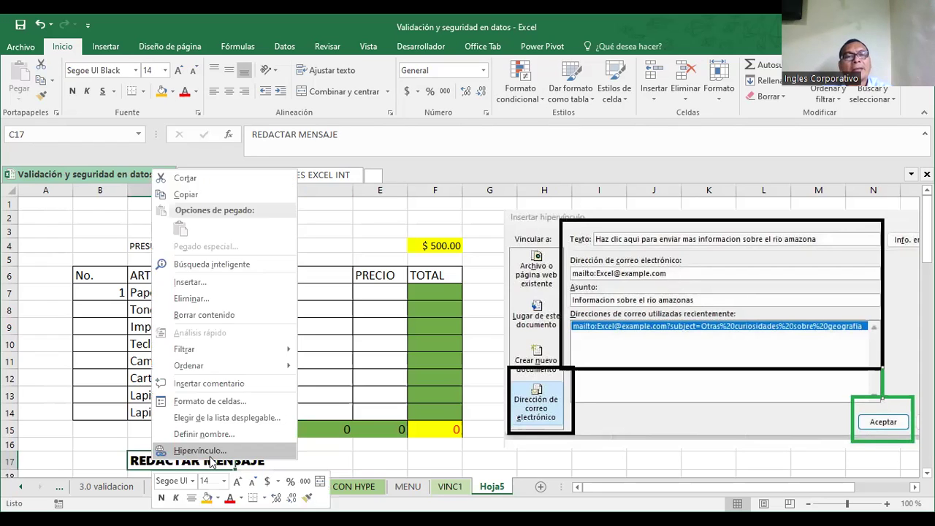
pyautogui.click(195, 451)
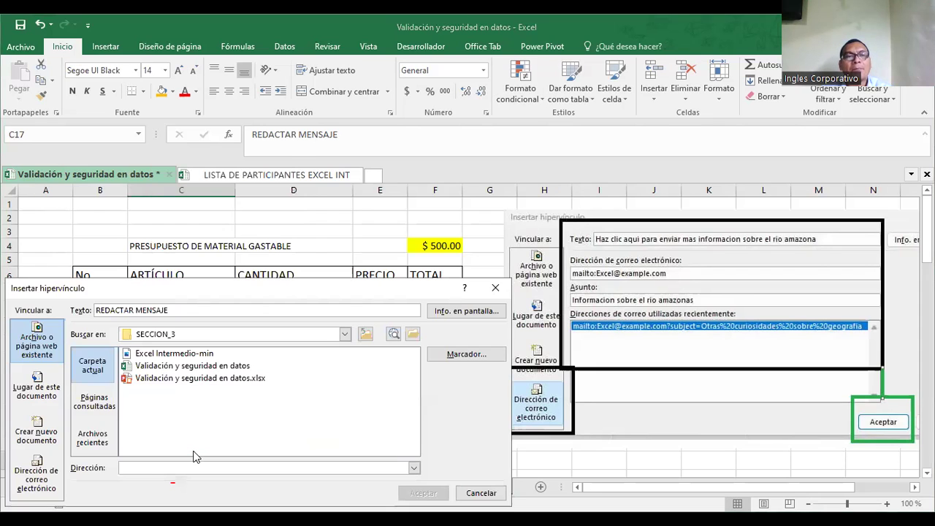
pyautogui.click(40, 479)
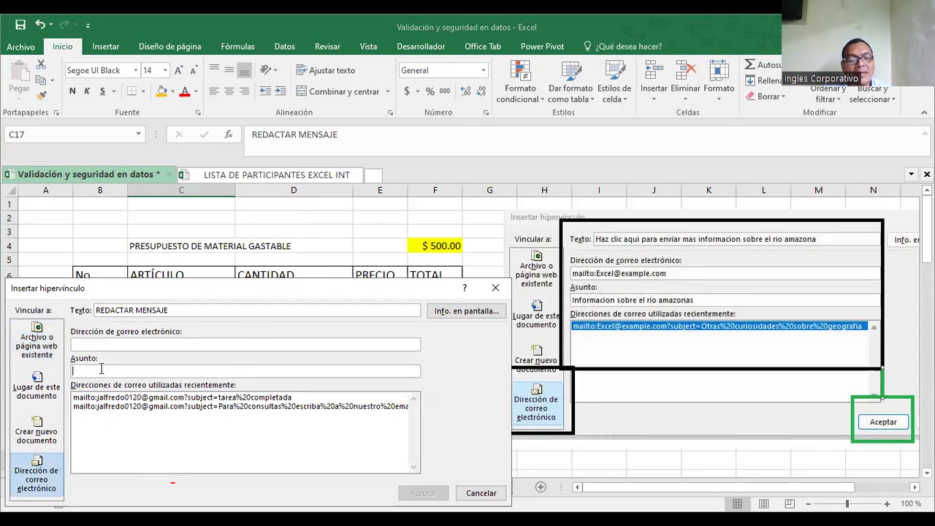
pyautogui.write('Tarea de excel completada')
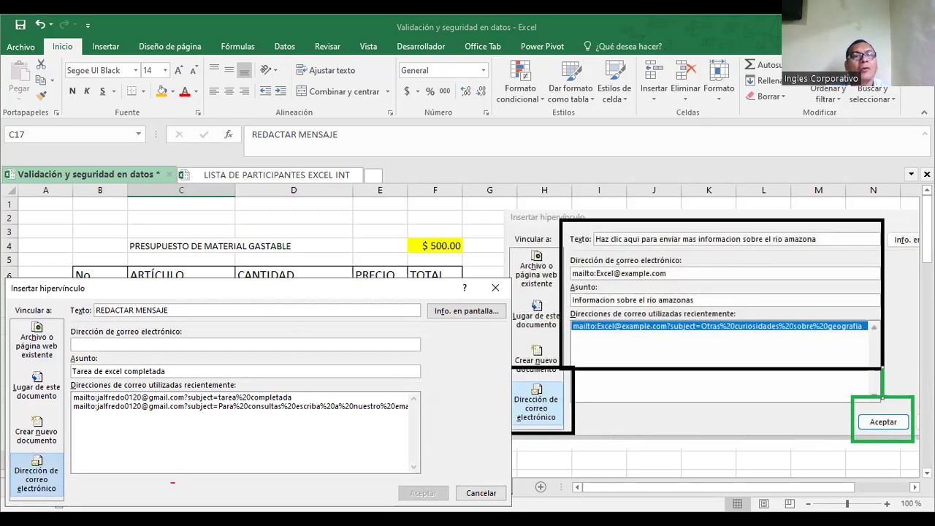
pyautogui.click(86, 344)
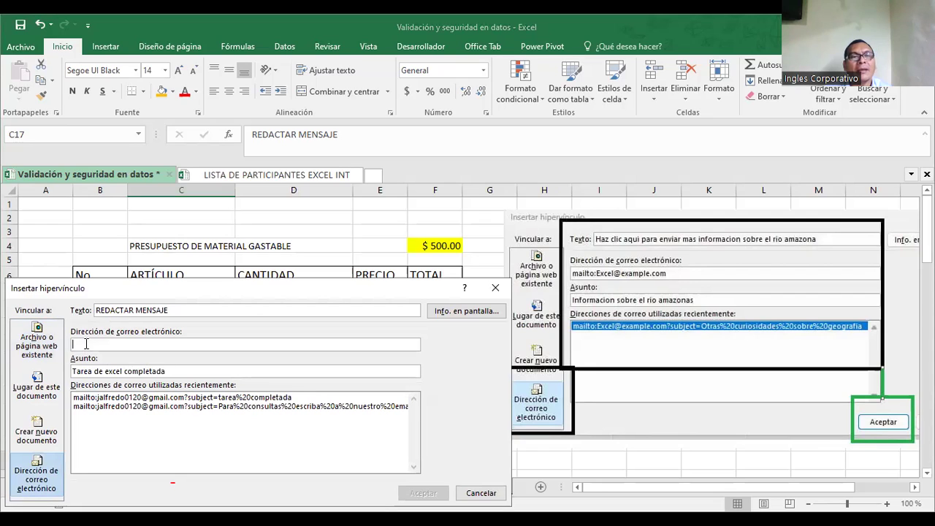
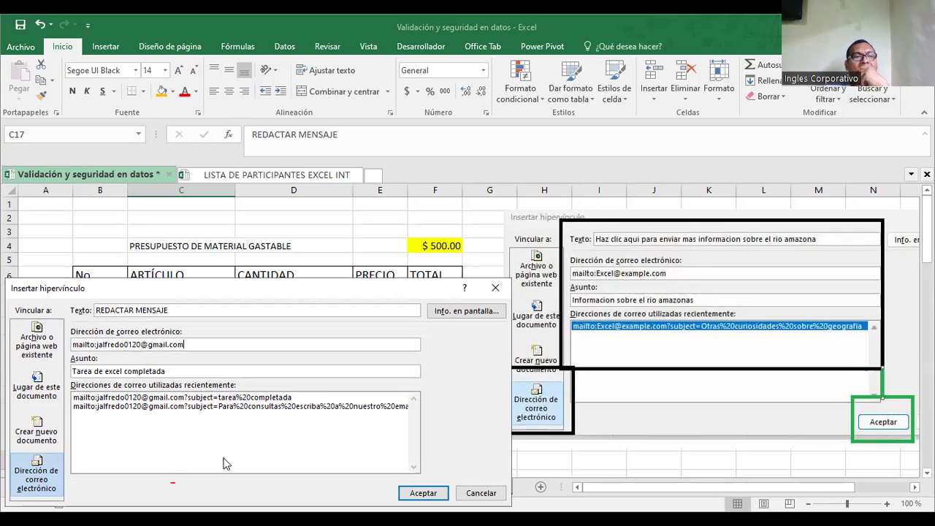
pyautogui.click(424, 493)
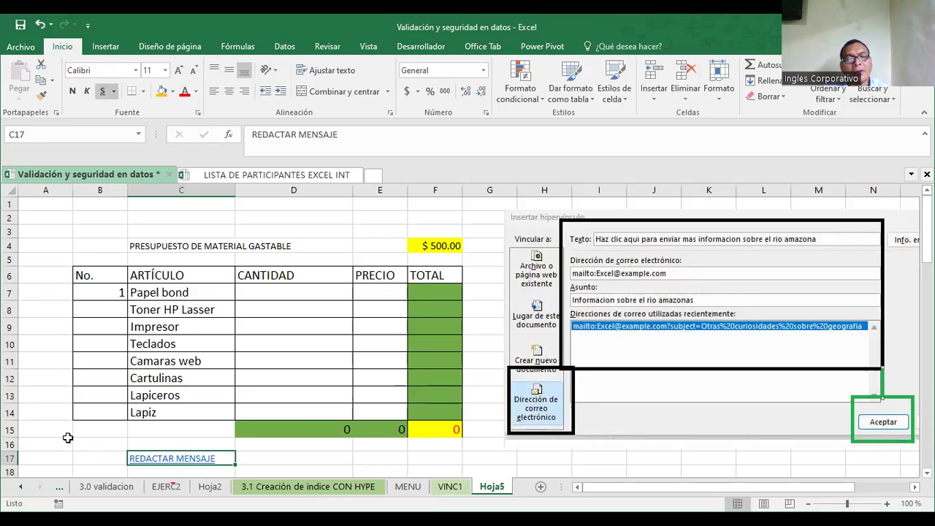
# Step: Zoom in, follow the REDACTAR MENSAJE e-mail link to open a new mail, then select D17
pyautogui.scroll(1, 64, 436)
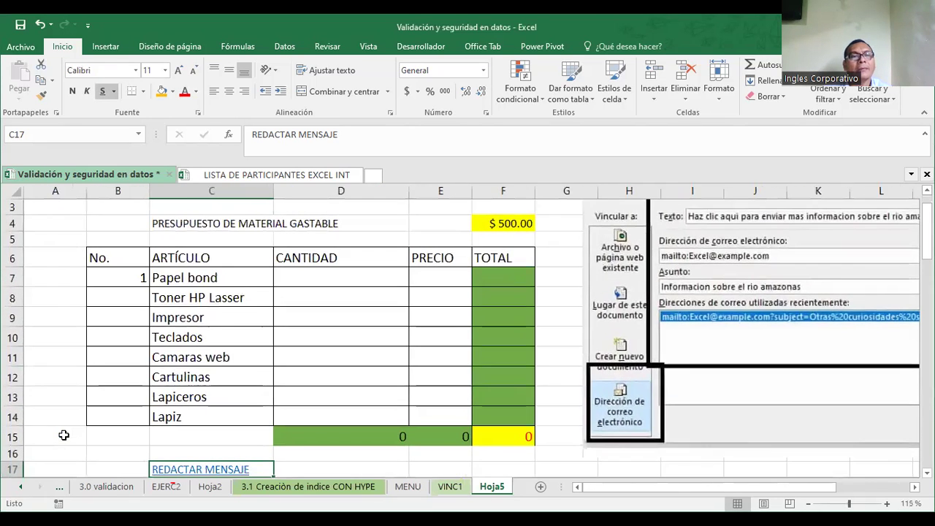
pyautogui.scroll(-3, 259, 385)
pyautogui.scroll(2, 259, 384)
pyautogui.scroll(1, 258, 384)
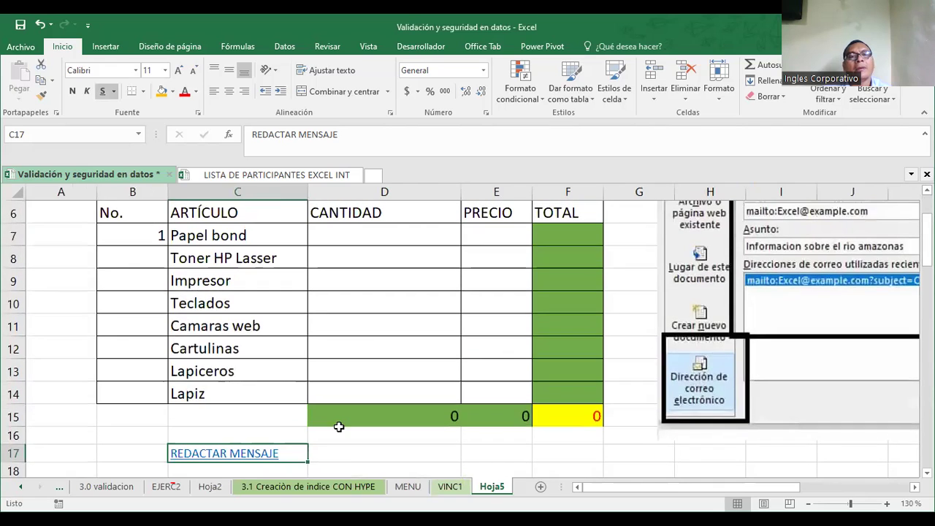
pyautogui.click(243, 455)
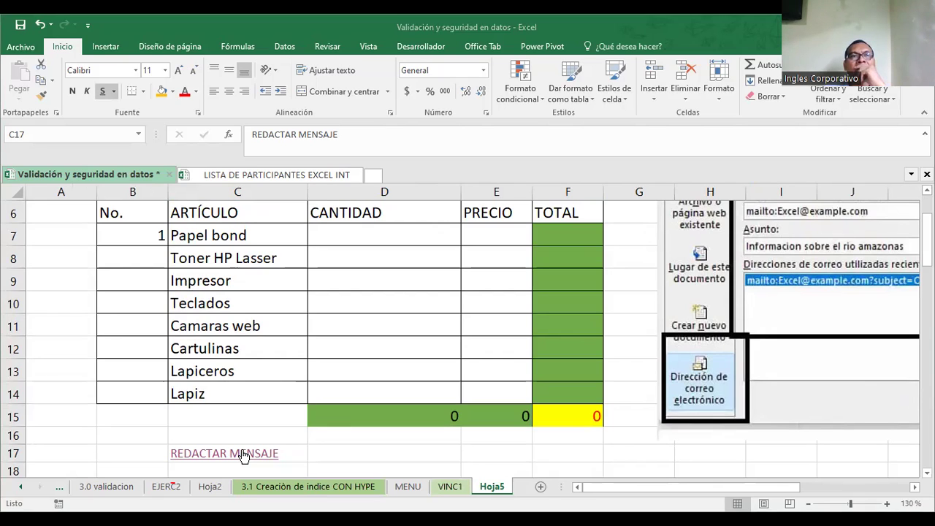
pyautogui.click(244, 455)
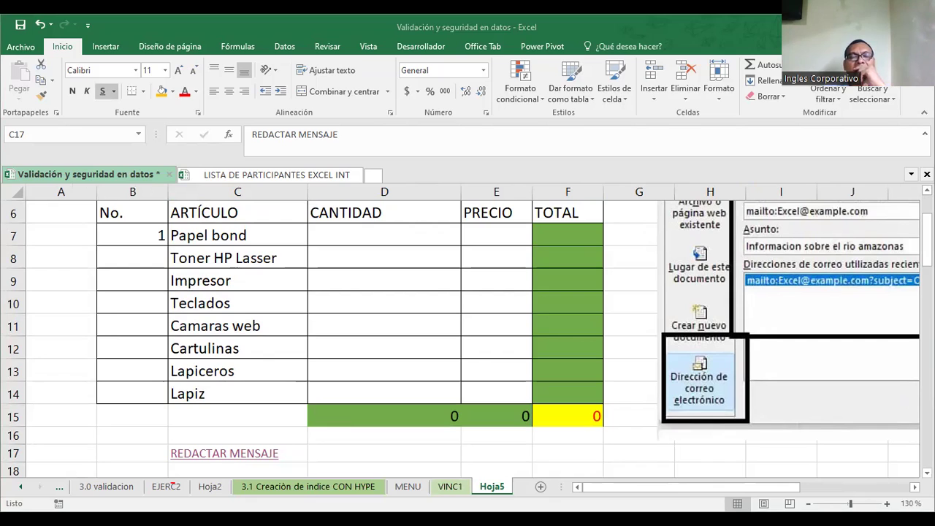
pyautogui.click(343, 455)
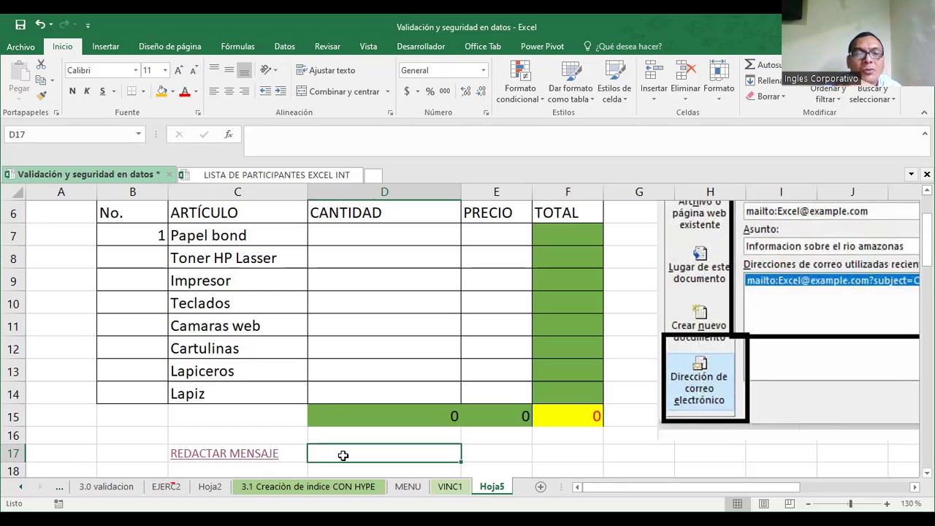
# Step: Type 'Redactar mensaje' into D17, then reselect it and press Ctrl+K for Insertar hipervínculo
pyautogui.doubleClick(343, 455)
pyautogui.write('redatar')
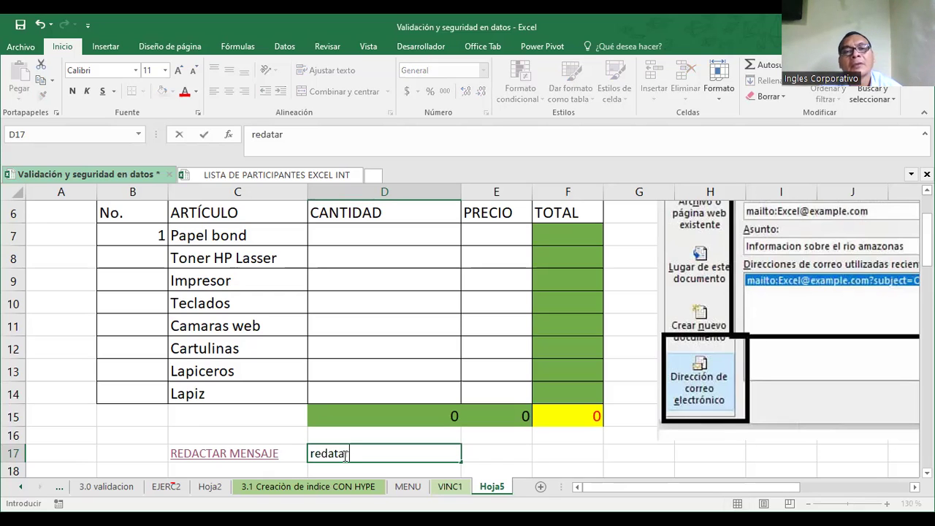
pyautogui.press('BackSpace')
pyautogui.press('BackSpace')
pyautogui.press('BackSpace')
pyautogui.press('BackSpace')
pyautogui.press('BackSpace')
pyautogui.press('BackSpace')
pyautogui.write('Redactar')
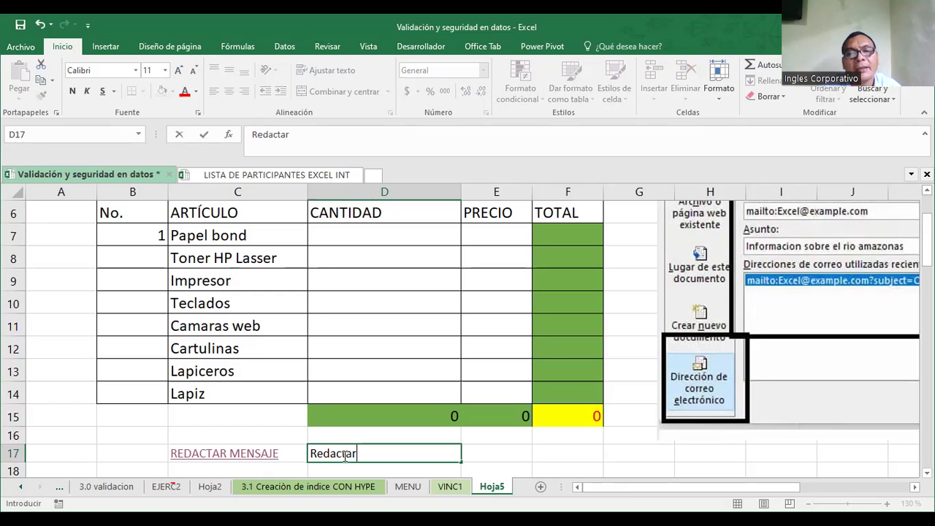
pyautogui.write(' me')
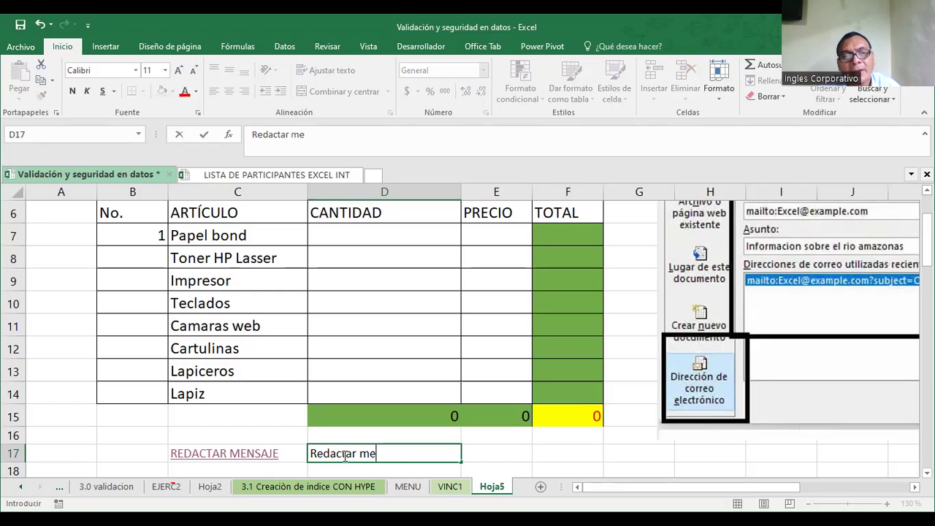
pyautogui.write('nsaje')
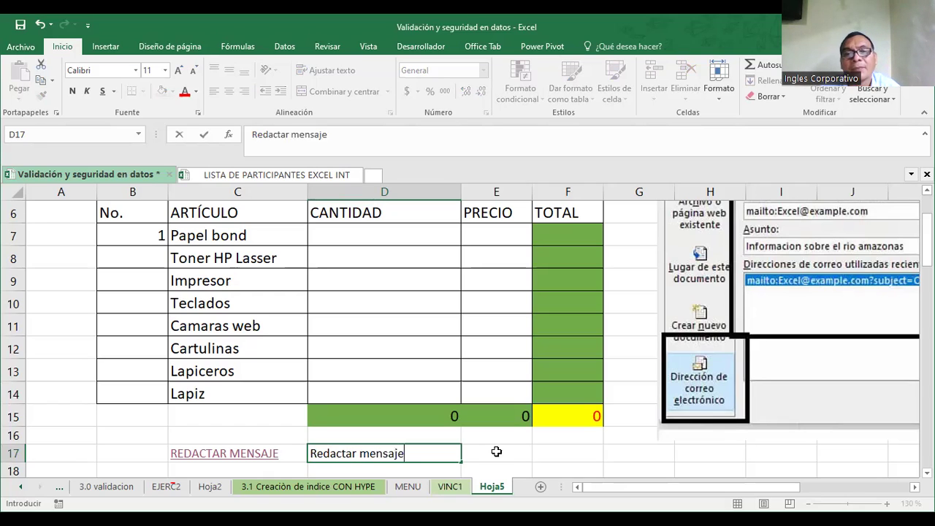
pyautogui.press('Tab')
pyautogui.click(393, 456)
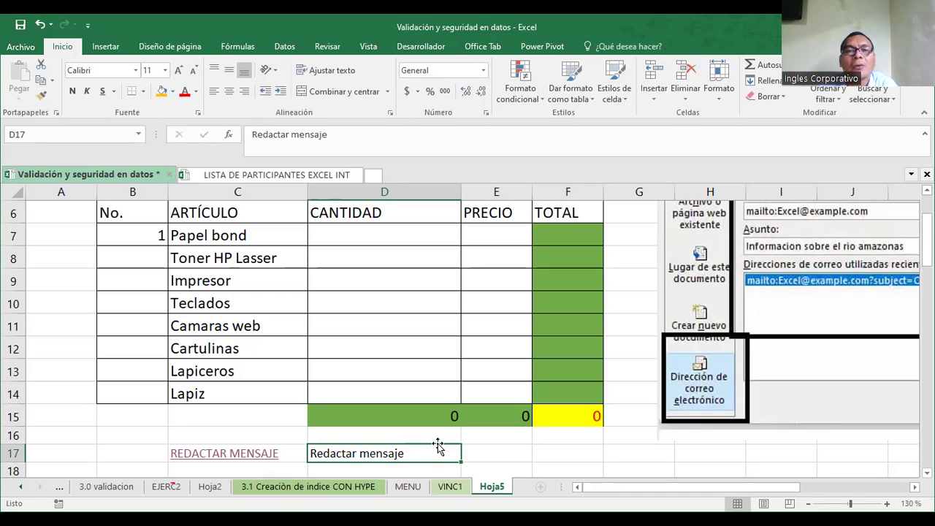
pyautogui.hotkey('ctrl', 'k')
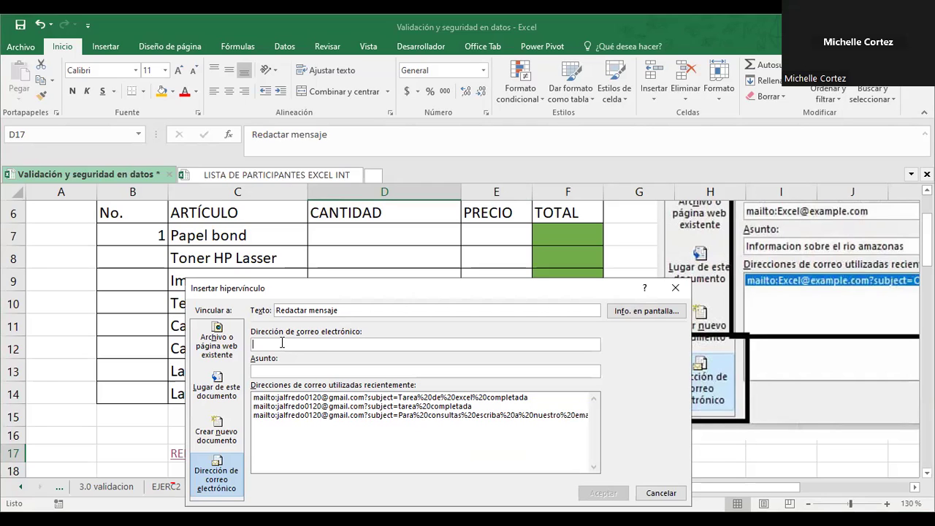
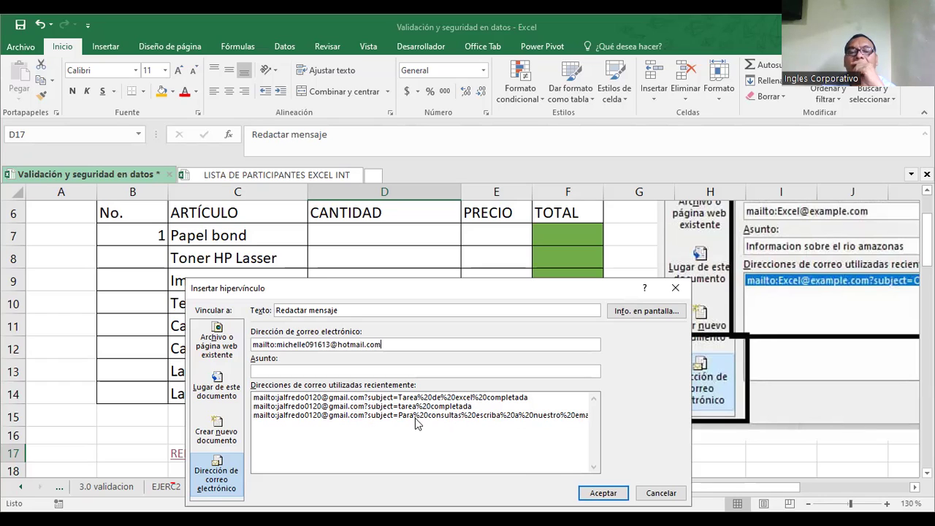
# Step: Link D17 to the recipient's Hotmail address, then click the new link to test it
pyautogui.click(594, 494)
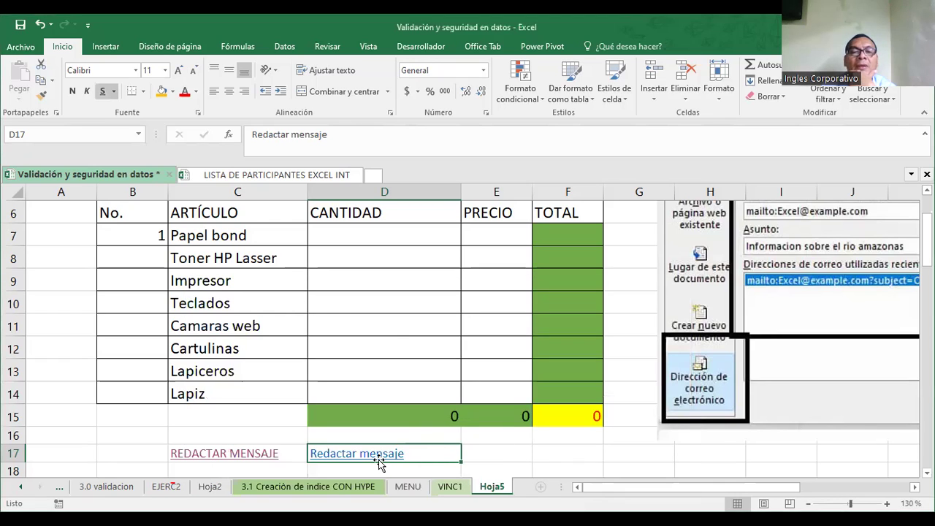
pyautogui.click(498, 457)
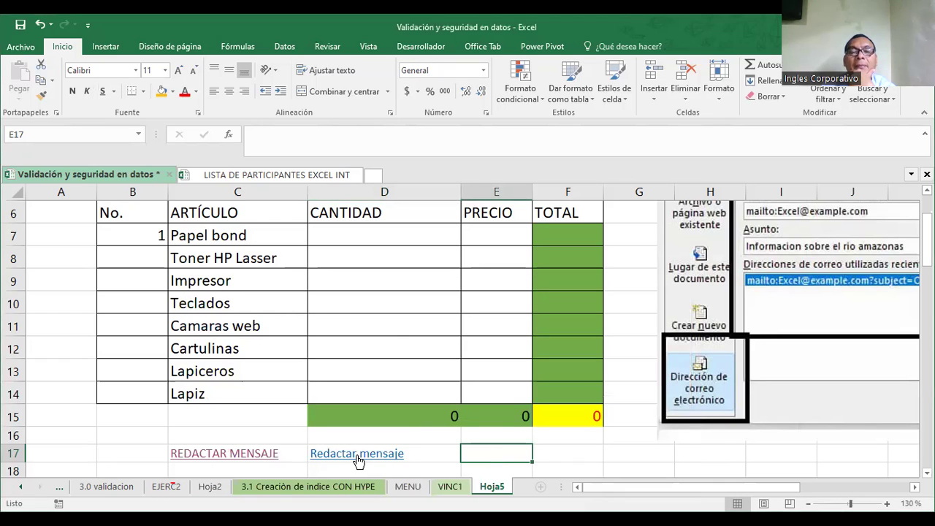
pyautogui.click(359, 461)
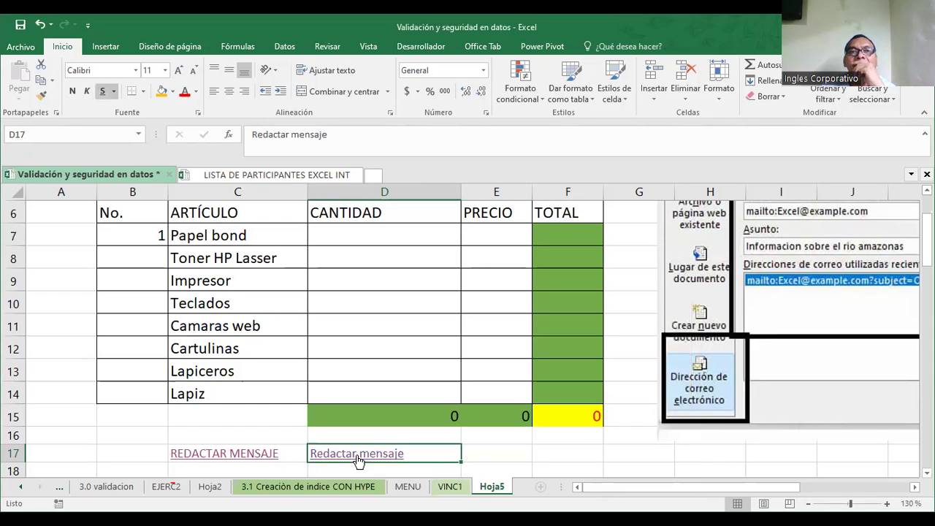
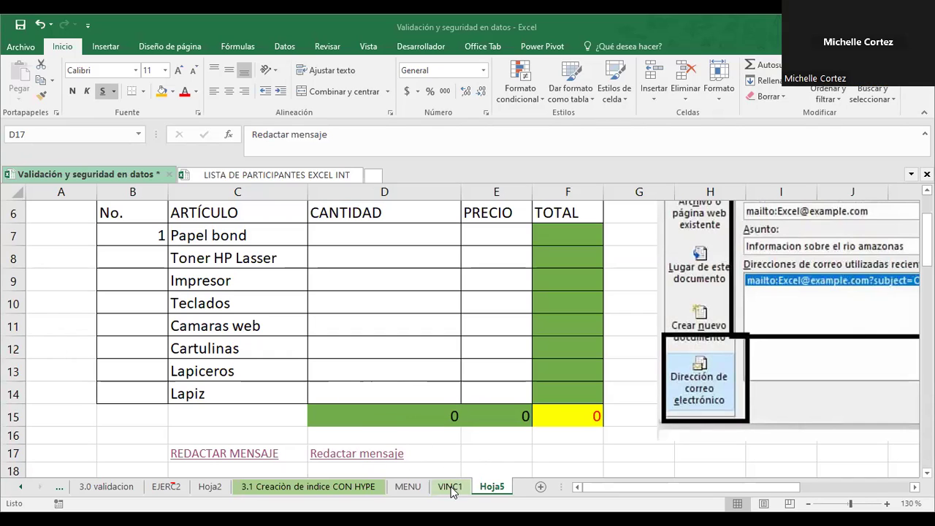
# Step: Leave the article totals for the MENU sheet and select cell E4 there
pyautogui.click(523, 447)
pyautogui.click(515, 432)
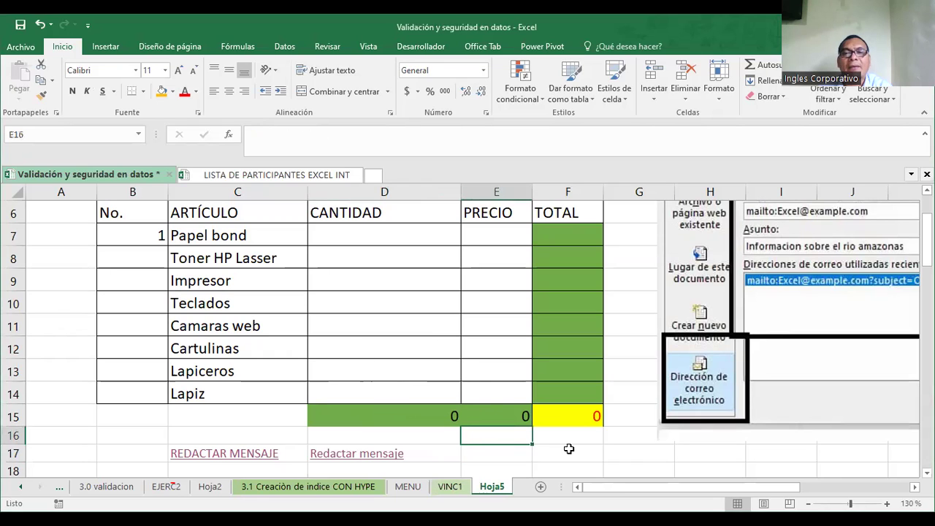
pyautogui.click(410, 487)
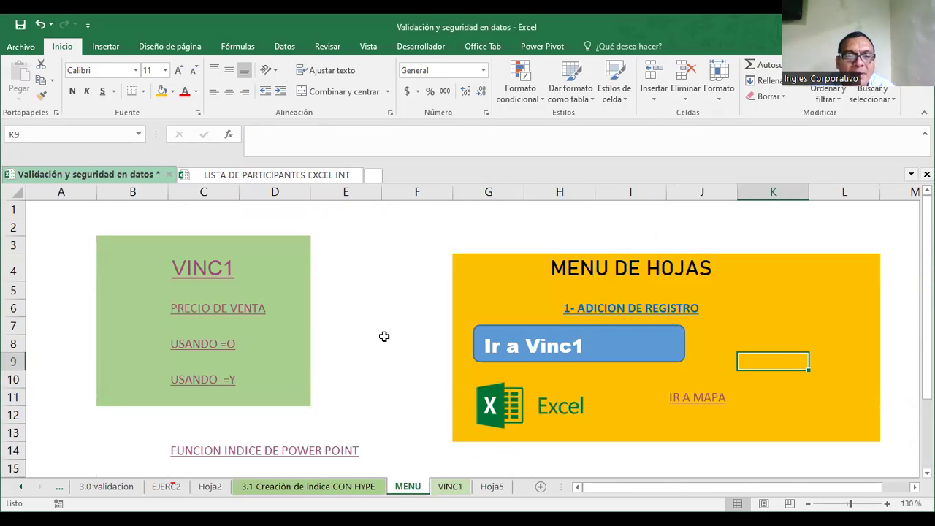
pyautogui.click(339, 271)
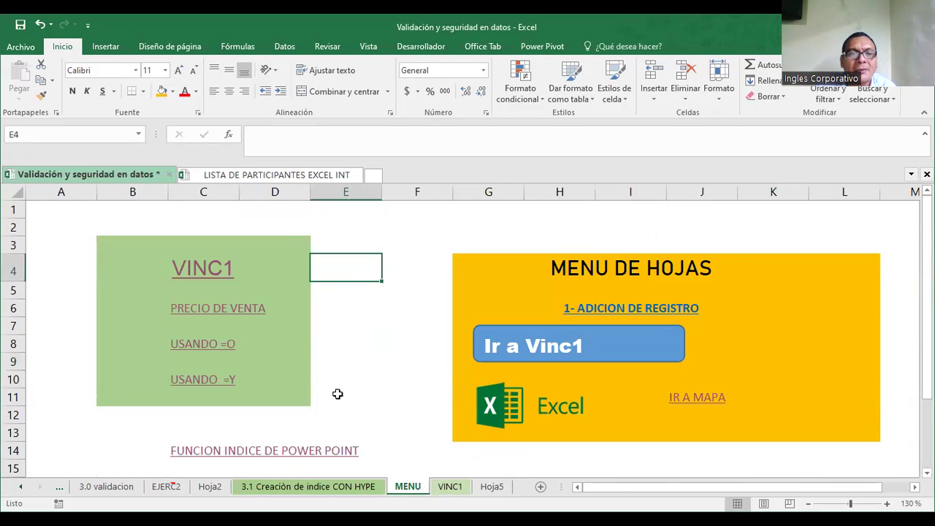
# Step: Browse the 3.1 sheet and the VINC1 table, selecting the Vendedor column from C4 downward
pyautogui.click(257, 487)
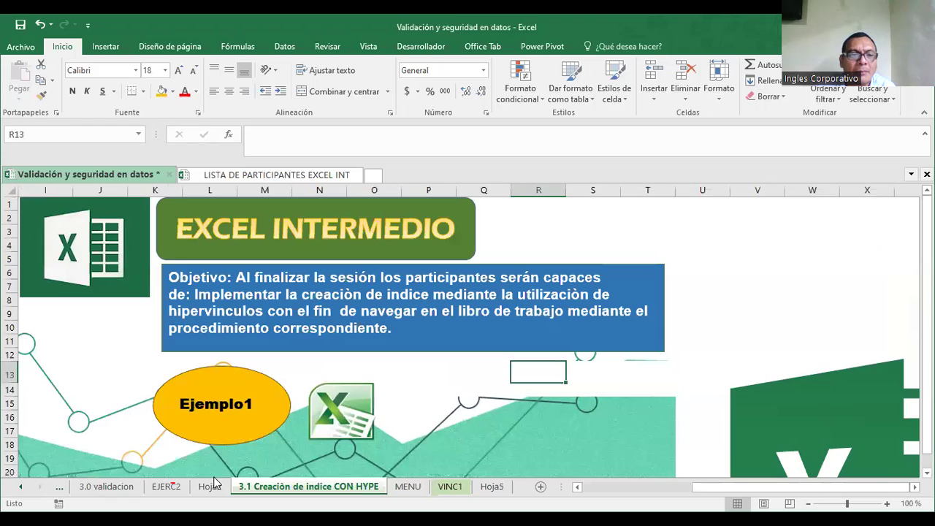
pyautogui.click(448, 487)
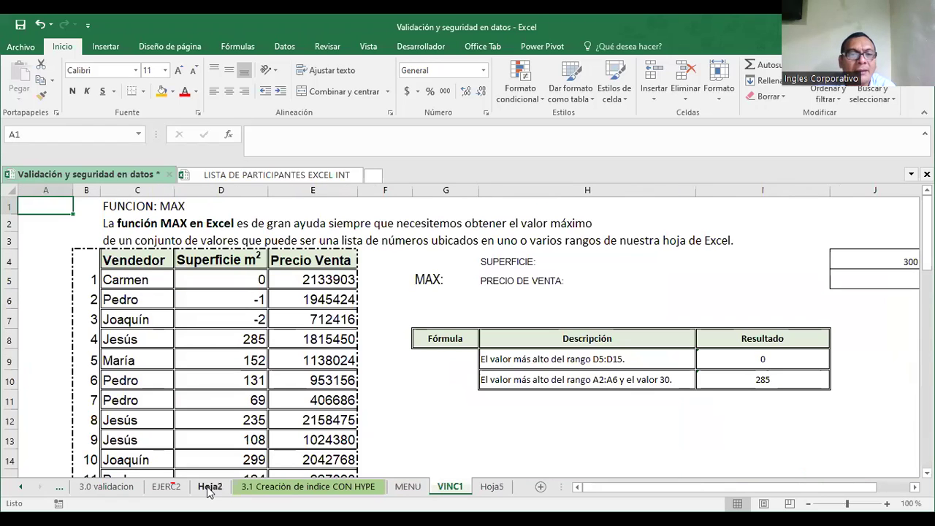
pyautogui.click(418, 373)
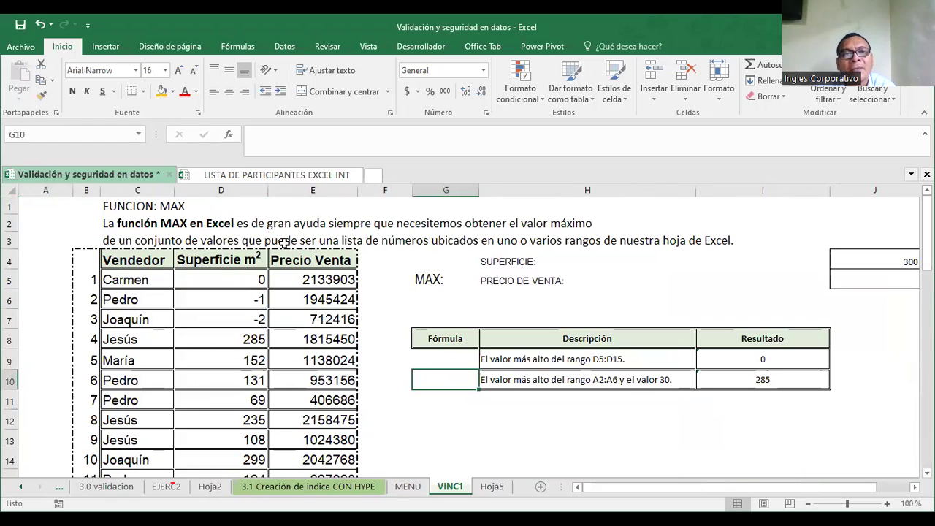
pyautogui.click(226, 263)
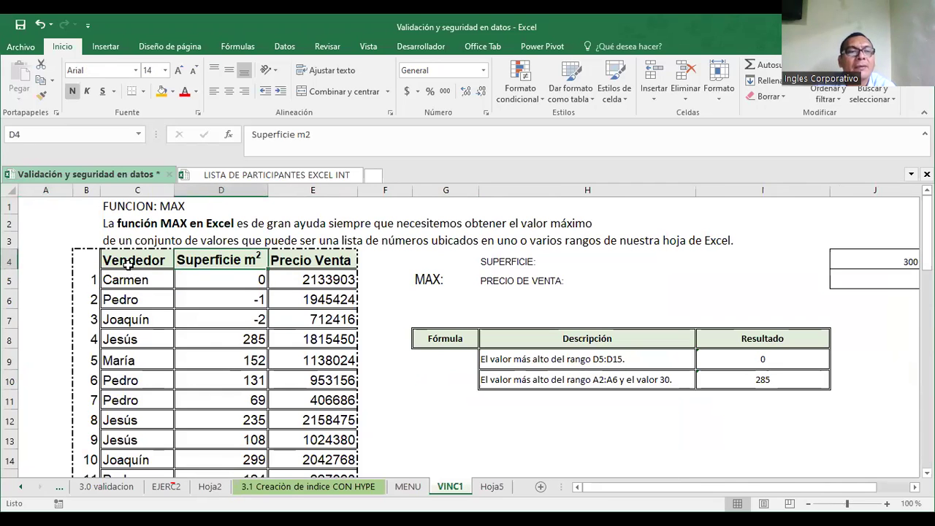
pyautogui.scroll(-5, 128, 265)
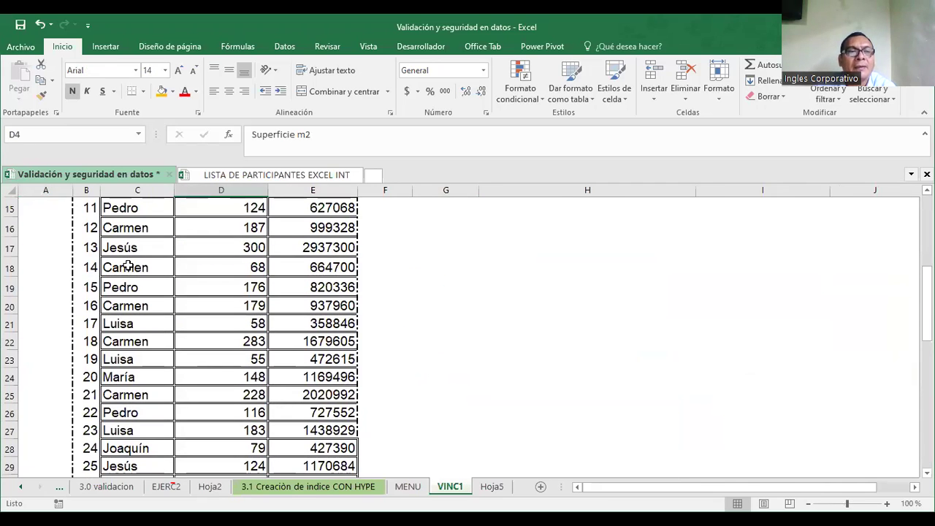
pyautogui.scroll(5, 128, 265)
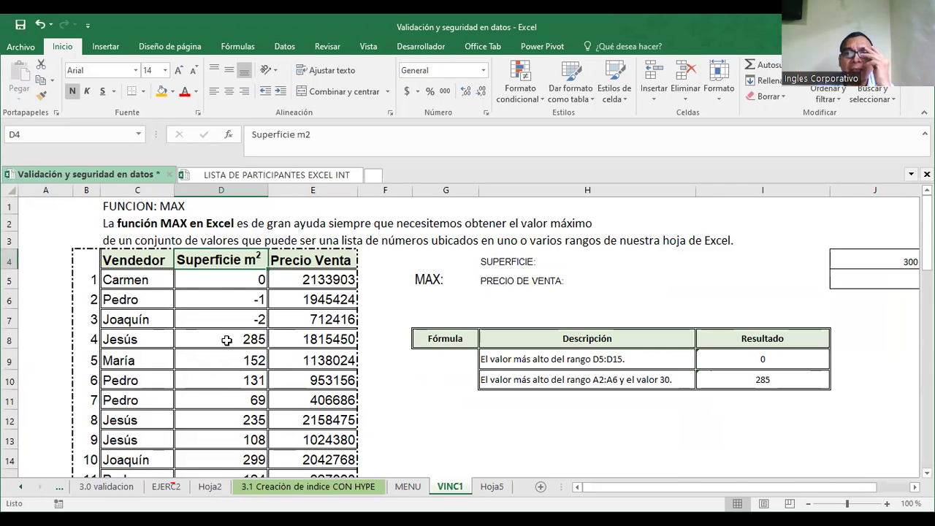
pyautogui.click(144, 278)
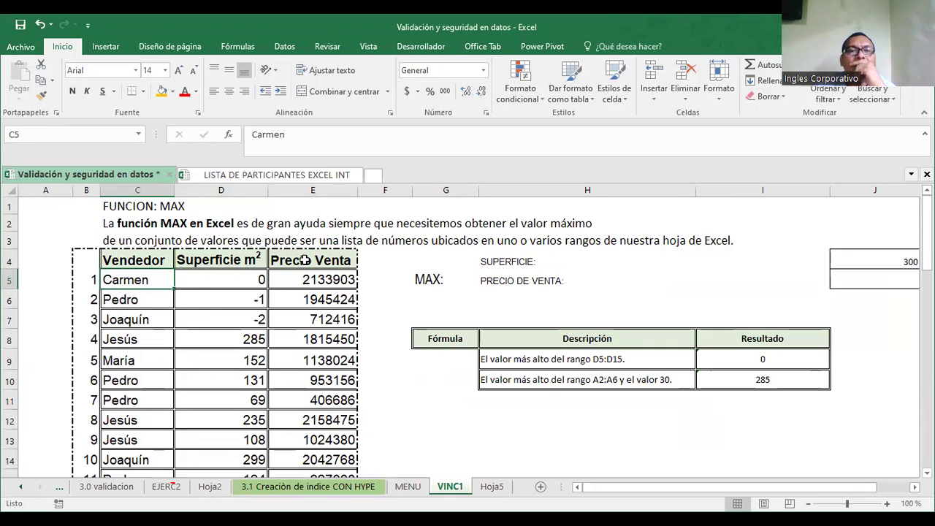
pyautogui.click(141, 262)
pyautogui.moveTo(142, 261)
pyautogui.mouseDown()
pyautogui.moveTo(138, 447)
pyautogui.moveTo(127, 457)
pyautogui.mouseUp()
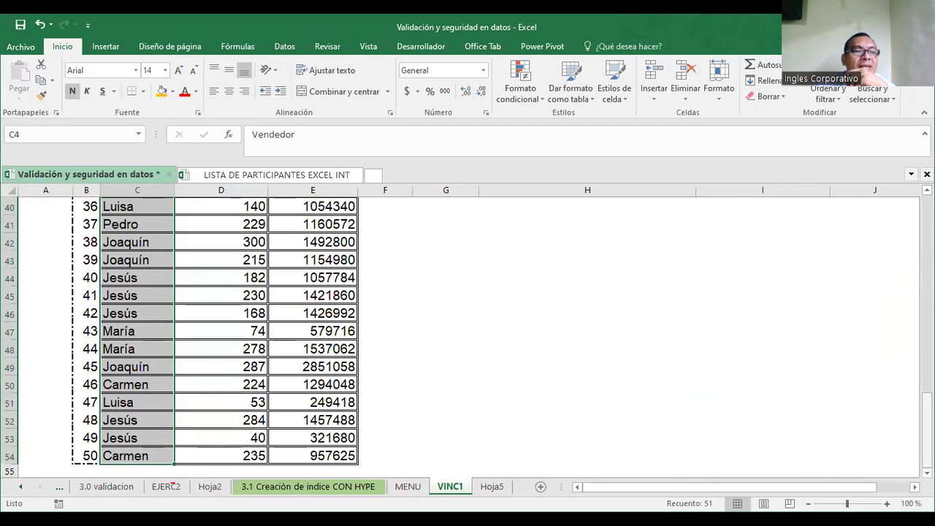
pyautogui.moveTo(927, 431); pyautogui.dragTo(927, 219)
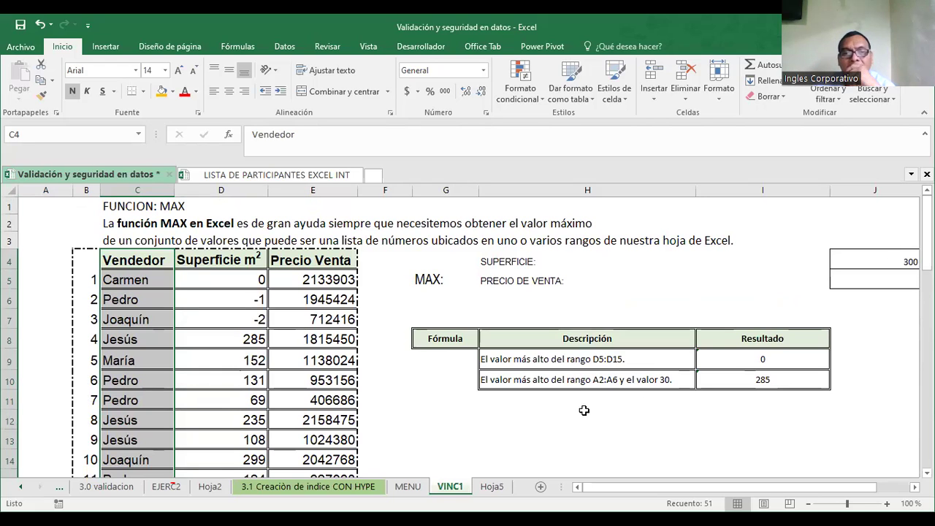
# Step: Return to the MENU sheet and select cell K8 beside the Ir a Vinc1 shape
pyautogui.click(458, 435)
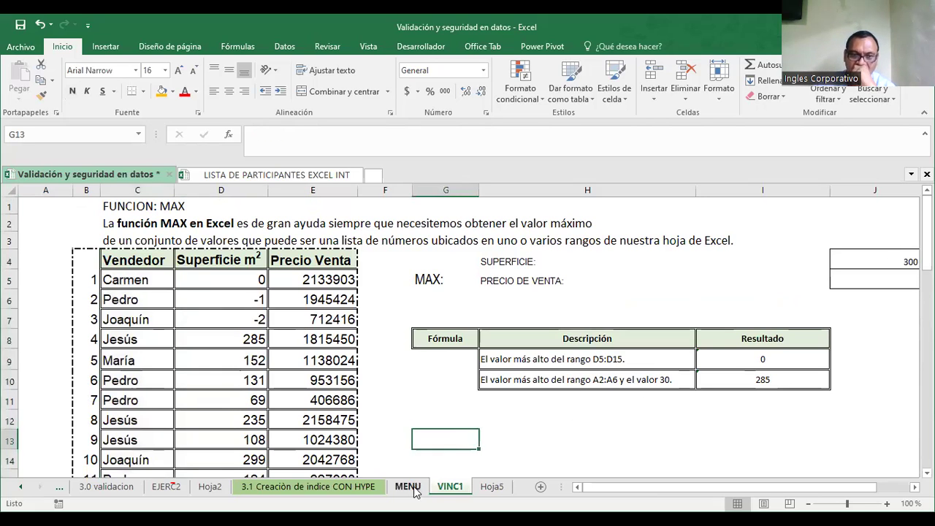
pyautogui.click(411, 488)
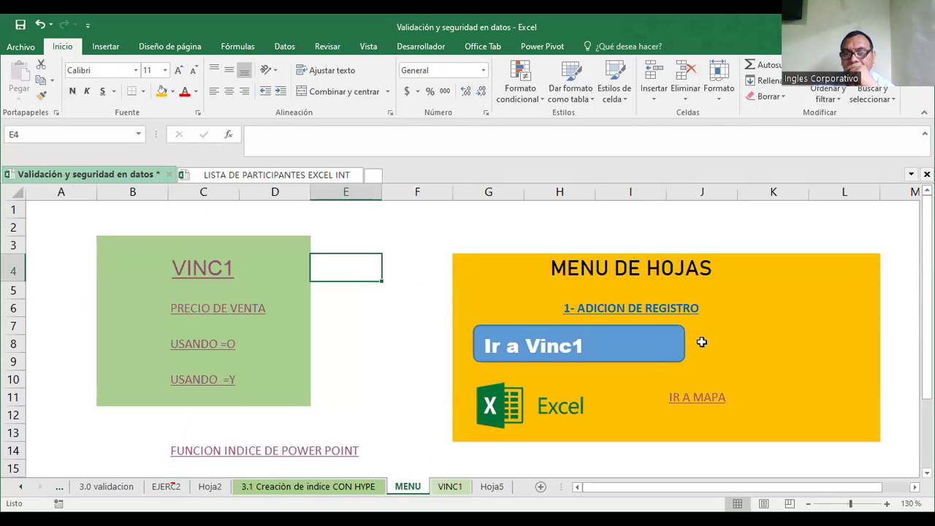
pyautogui.press('Right')
pyautogui.press('Right')
pyautogui.press('Down')
pyautogui.press('Down')
pyautogui.click(762, 348)
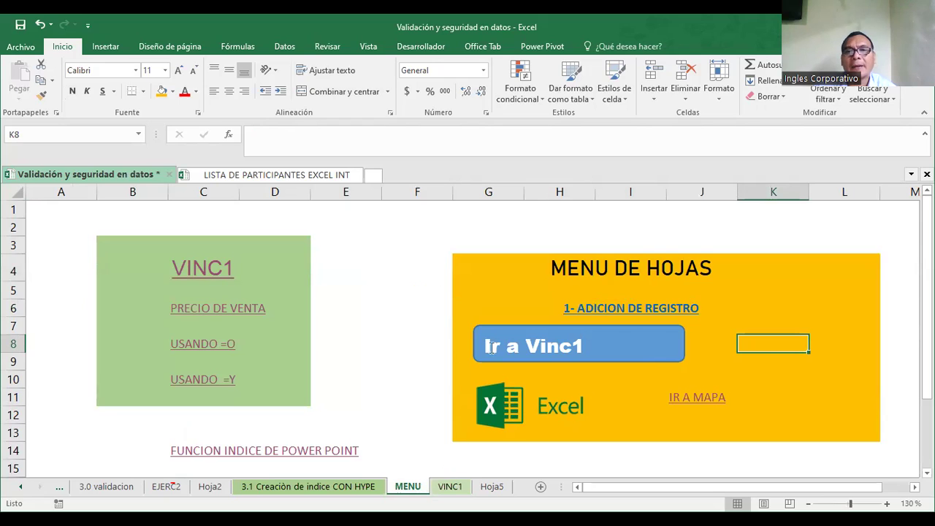
# Step: Glance at Hoja5 and VINC1, then add the new blank worksheet Hoja6
pyautogui.click(492, 487)
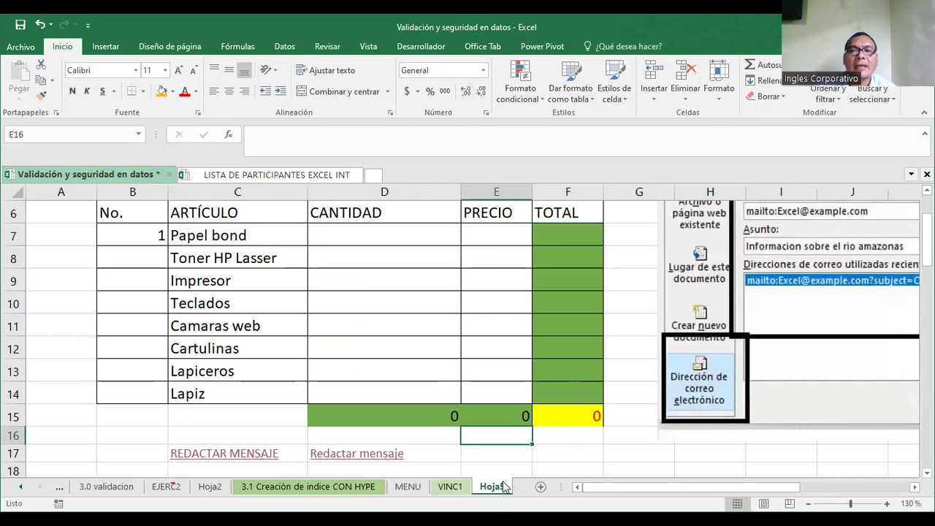
pyautogui.click(448, 491)
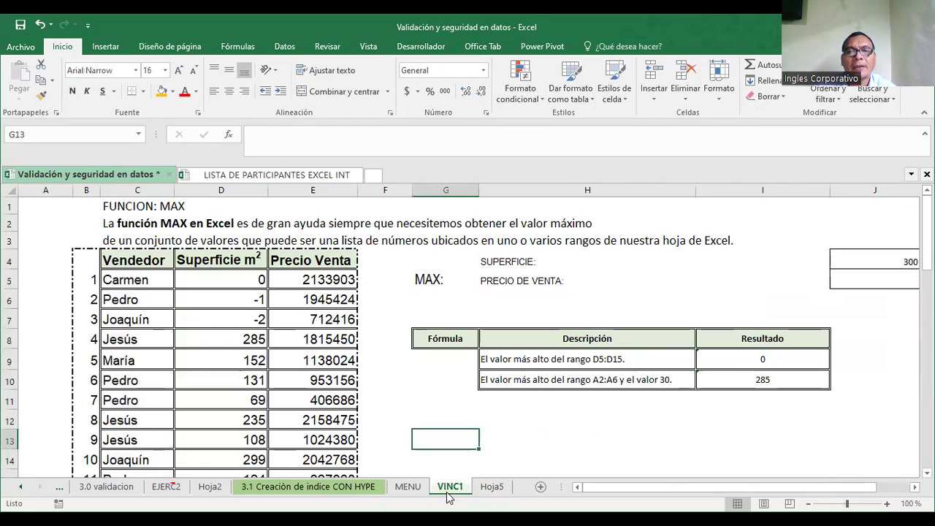
pyautogui.click(542, 487)
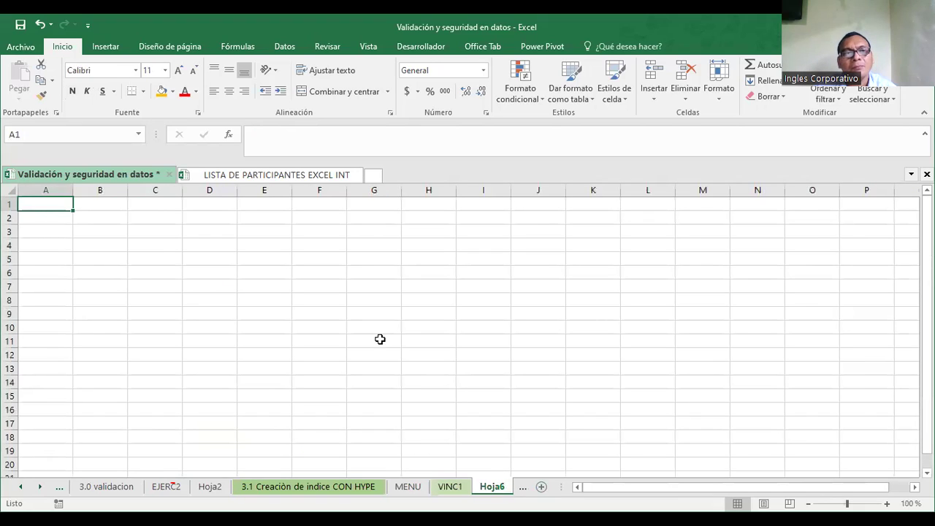
# Step: Draw a rectangle from Insertar > Formas spanning roughly B3:D8 on Hoja6
pyautogui.click(147, 254)
pyautogui.click(103, 243)
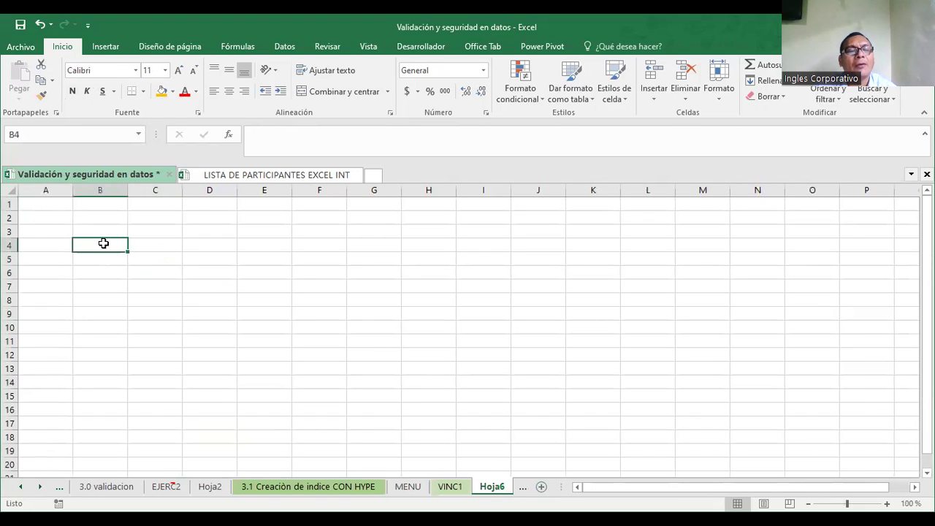
pyautogui.click(105, 46)
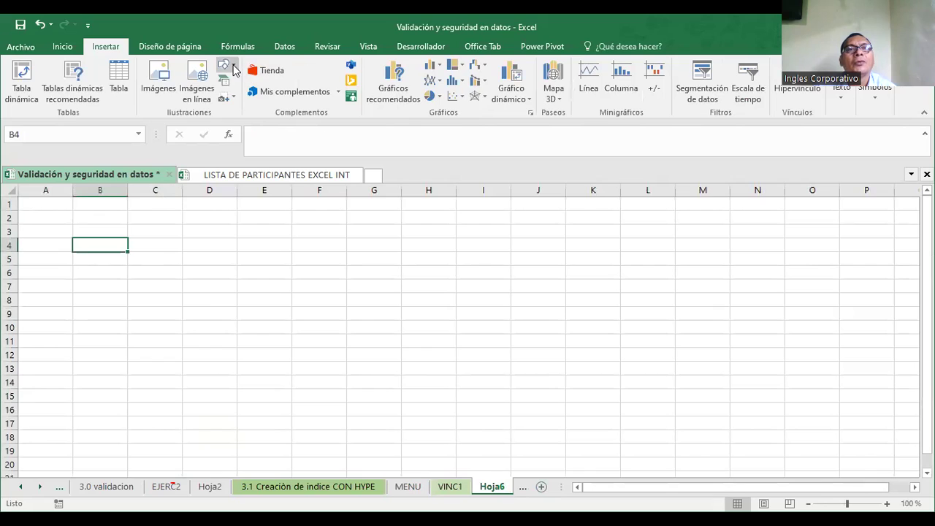
pyautogui.click(233, 69)
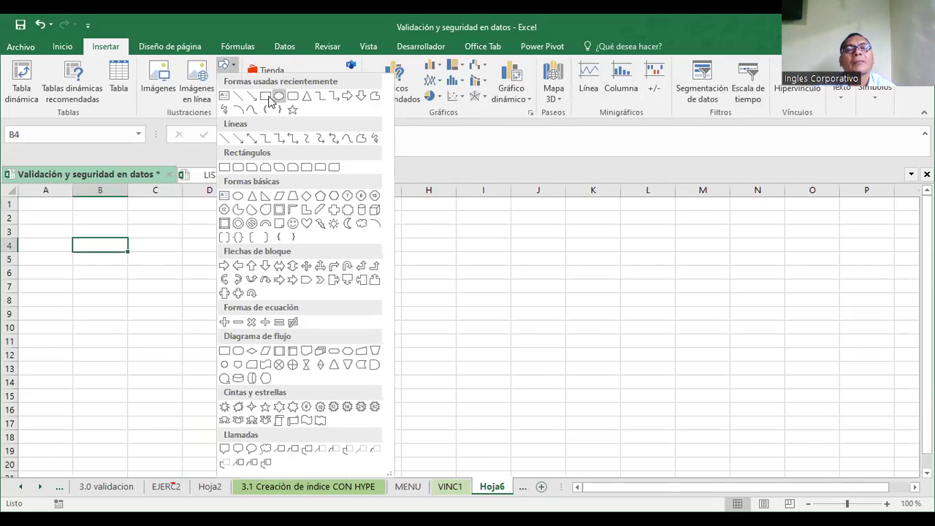
pyautogui.click(266, 97)
pyautogui.moveTo(106, 226); pyautogui.dragTo(256, 307)
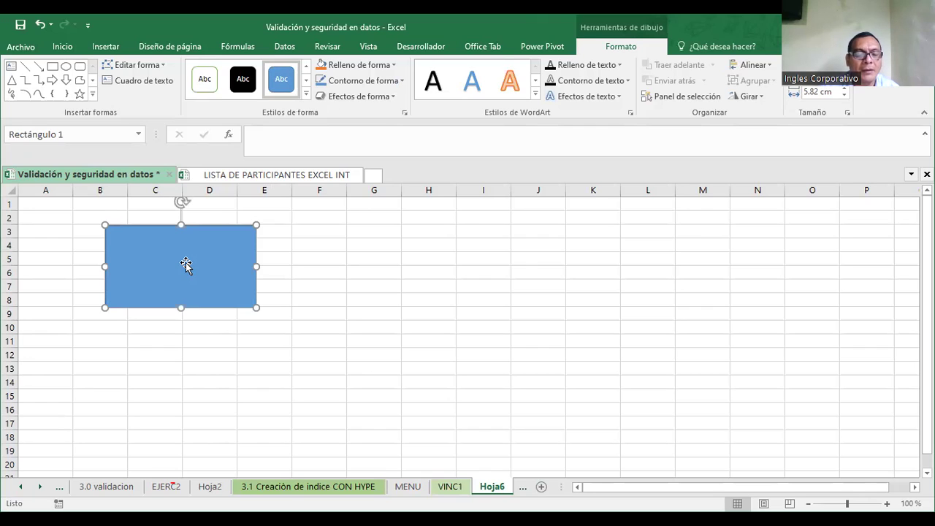
# Step: Label the rectangle 'Vendedores' and enlarge the text to 32 point
pyautogui.write('V')
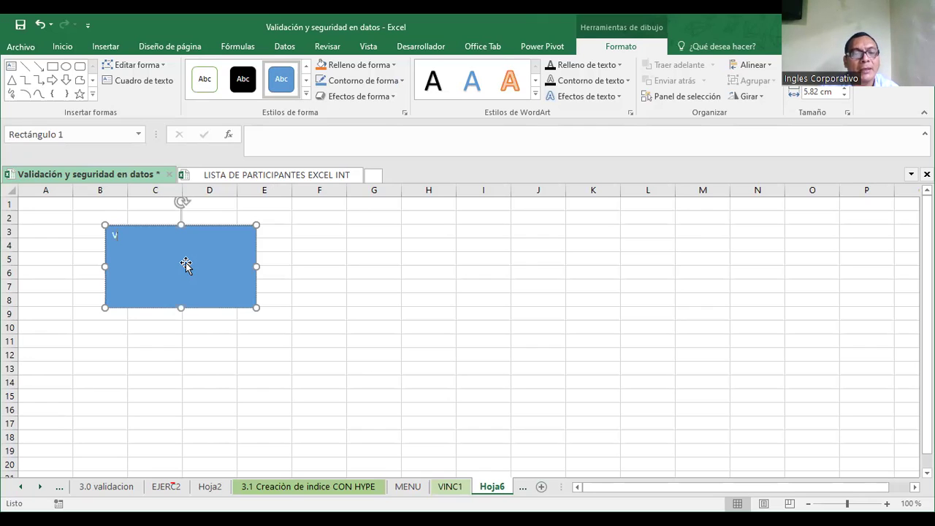
pyautogui.write('endedores')
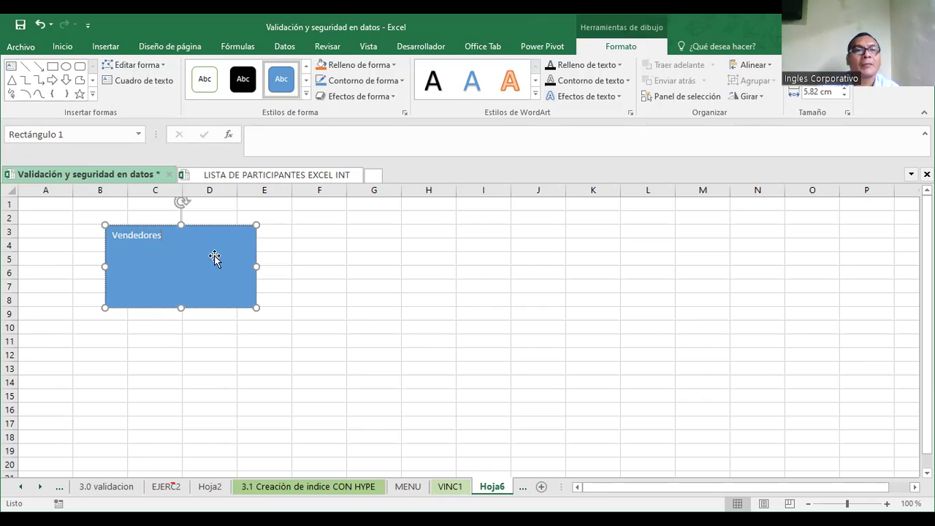
pyautogui.moveTo(165, 235); pyautogui.dragTo(156, 235)
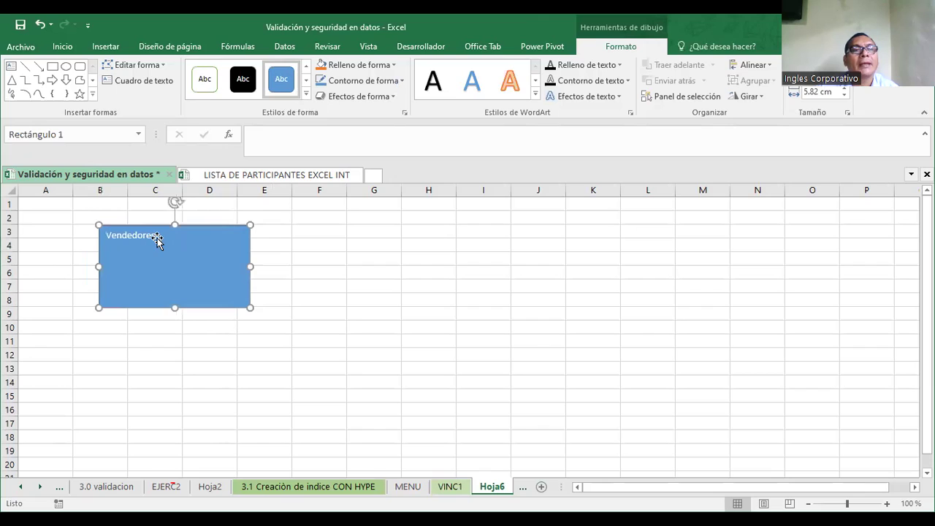
pyautogui.doubleClick(128, 236)
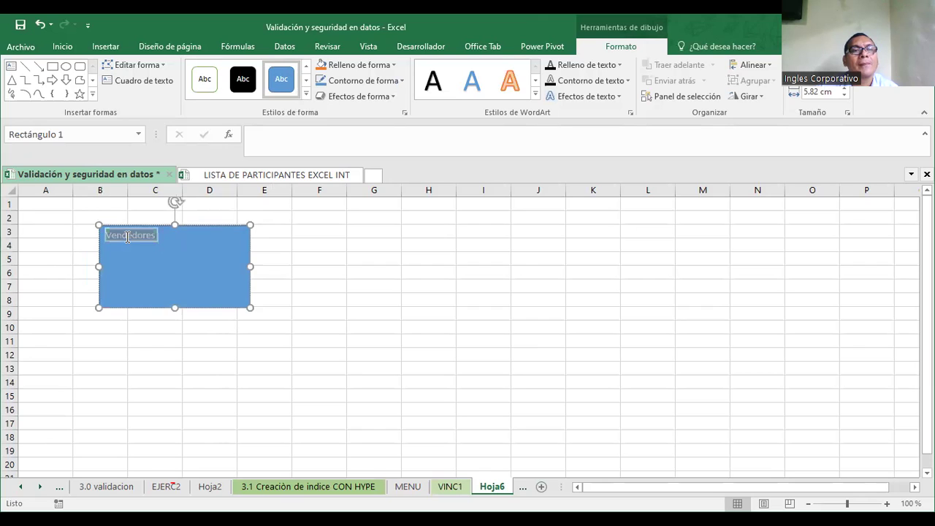
pyautogui.click(62, 46)
pyautogui.click(178, 70)
pyautogui.click(178, 70)
pyautogui.click(179, 70)
pyautogui.click(179, 71)
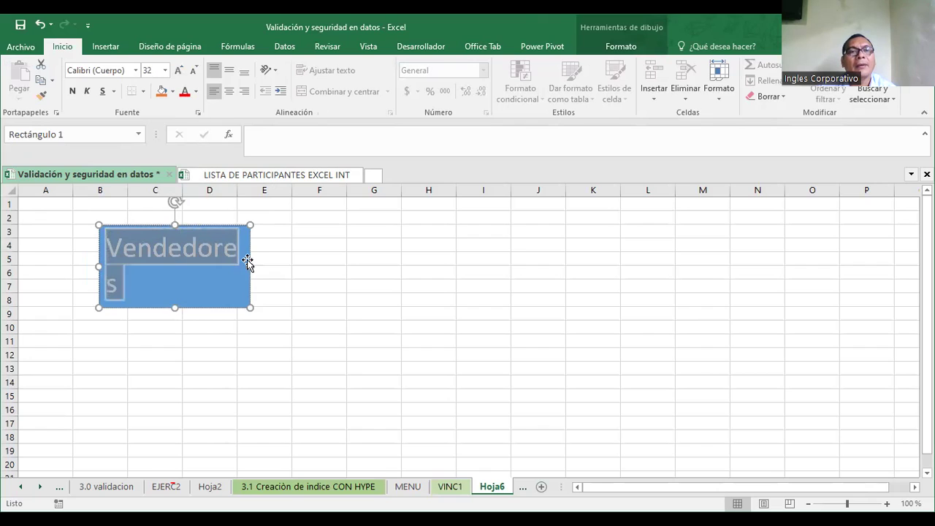
# Step: Resize the rectangle to fit the word snugly, about B3 to E5
pyautogui.moveTo(250, 266)
pyautogui.mouseDown()
pyautogui.moveTo(300, 265)
pyautogui.moveTo(276, 268)
pyautogui.mouseUp()
pyautogui.moveTo(200, 305); pyautogui.dragTo(201, 268)
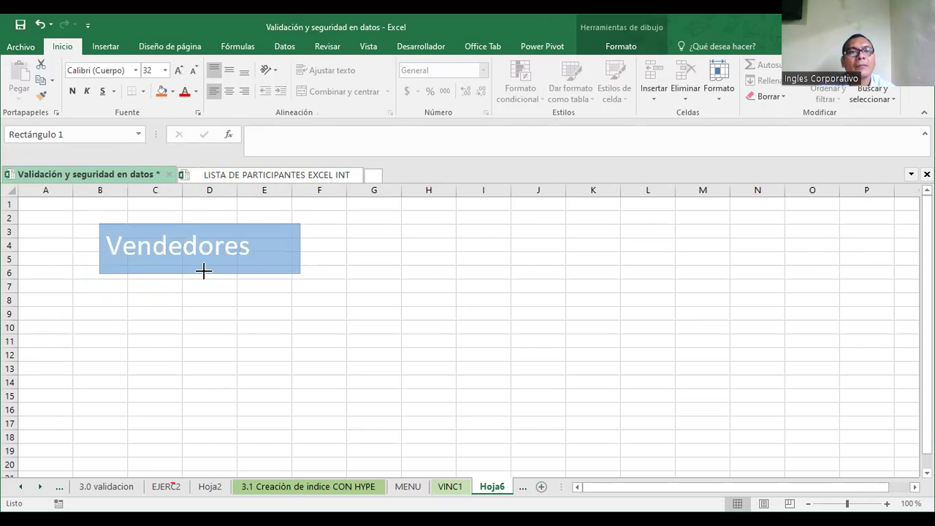
pyautogui.moveTo(300, 245); pyautogui.dragTo(277, 249)
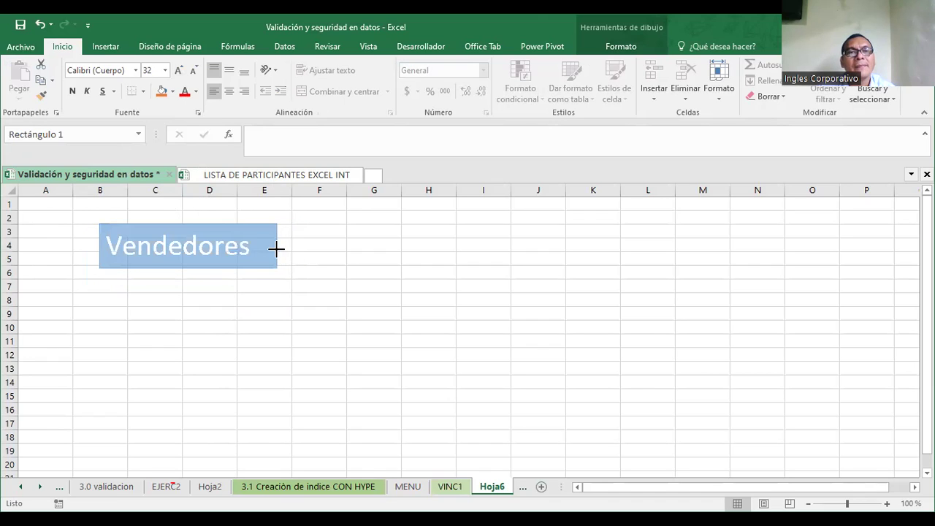
pyautogui.click(343, 233)
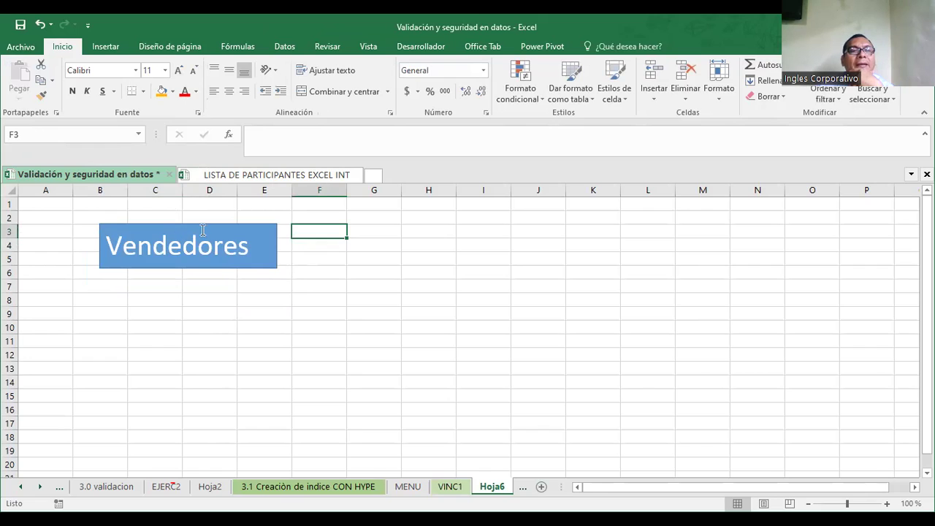
pyautogui.click(204, 228)
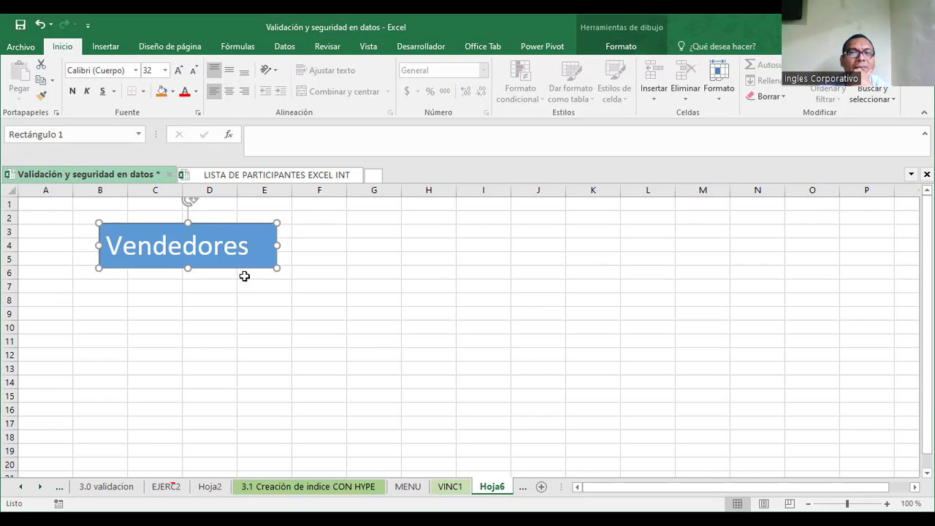
pyautogui.click(212, 487)
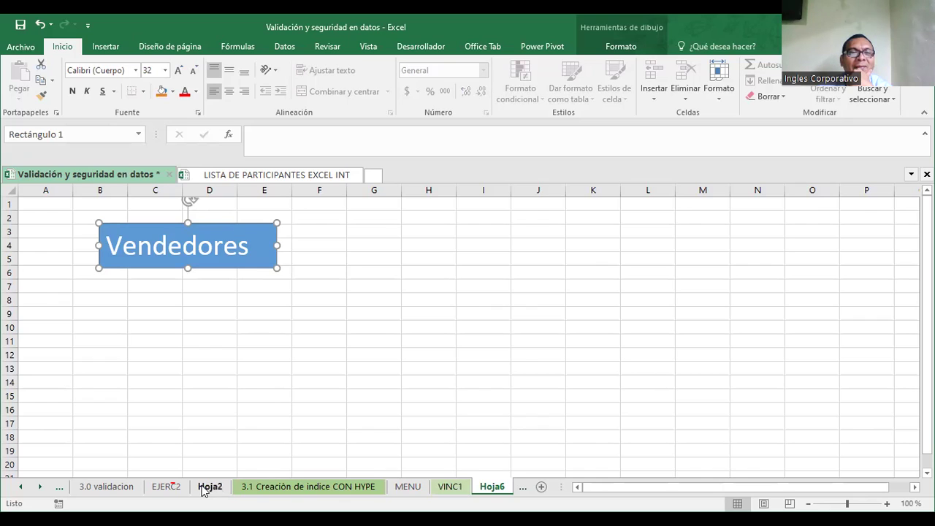
pyautogui.click(172, 486)
pyautogui.click(125, 487)
pyautogui.click(269, 486)
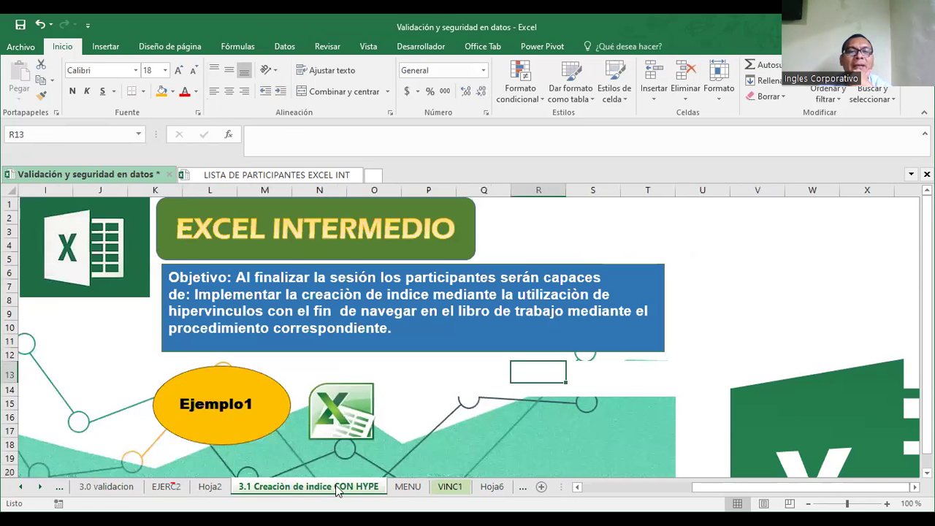
pyautogui.click(406, 487)
pyautogui.click(493, 487)
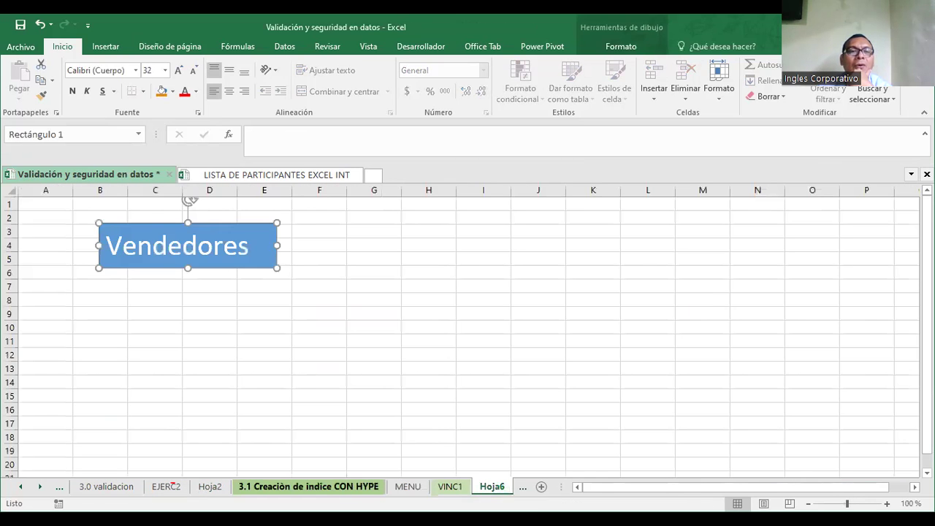
pyautogui.click(20, 487)
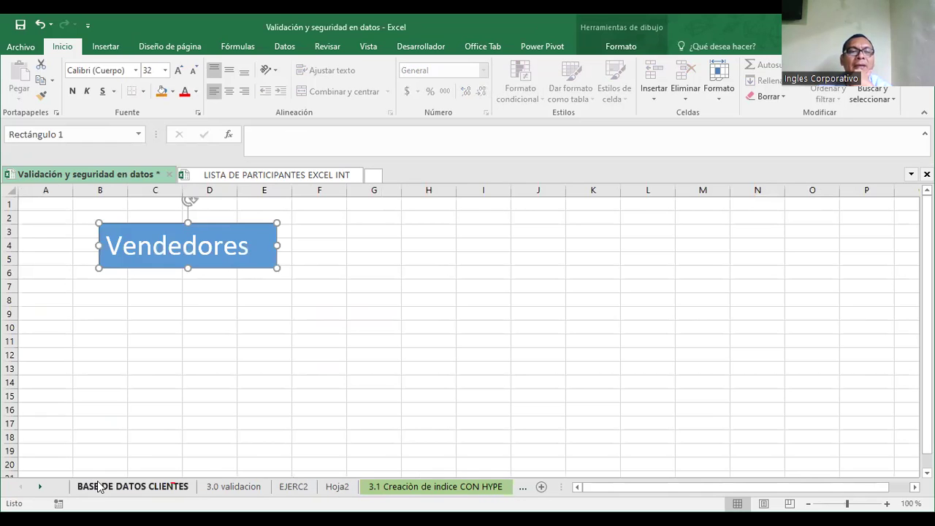
pyautogui.click(102, 487)
pyautogui.click(219, 488)
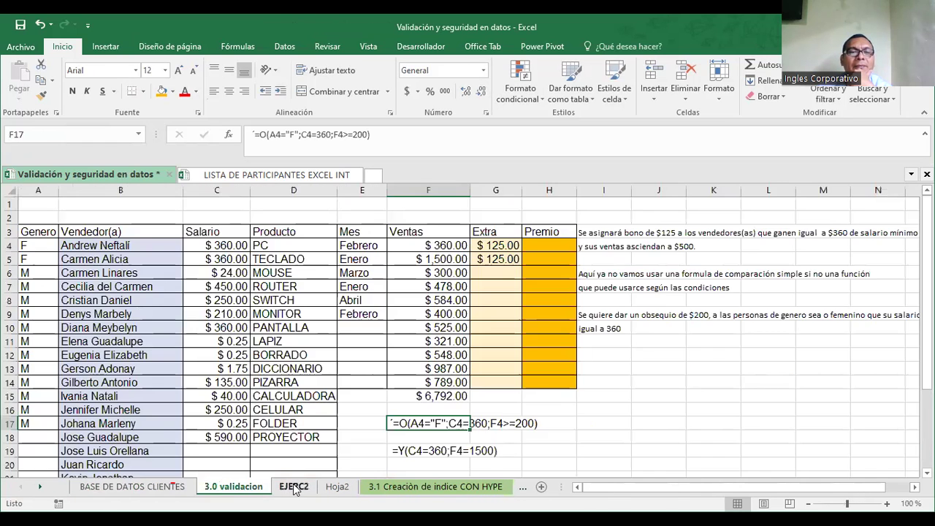
pyautogui.click(295, 488)
pyautogui.click(343, 486)
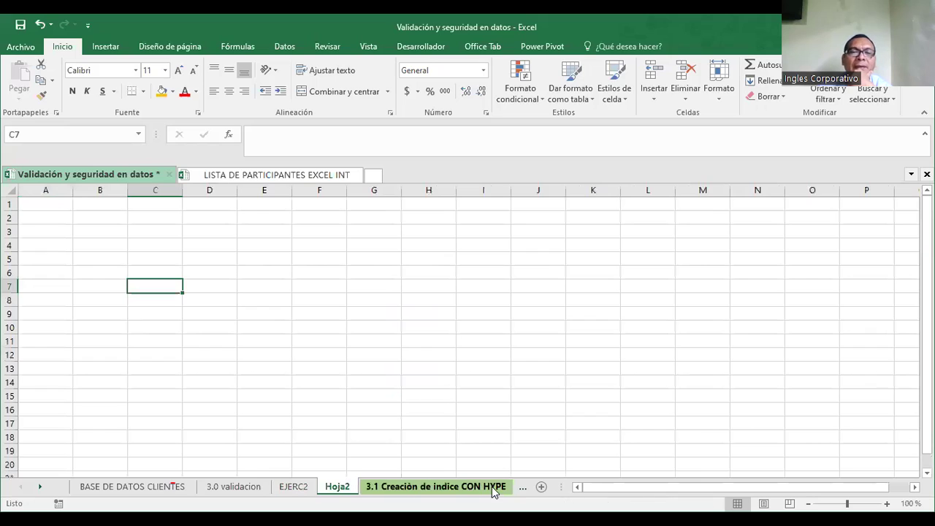
pyautogui.click(41, 490)
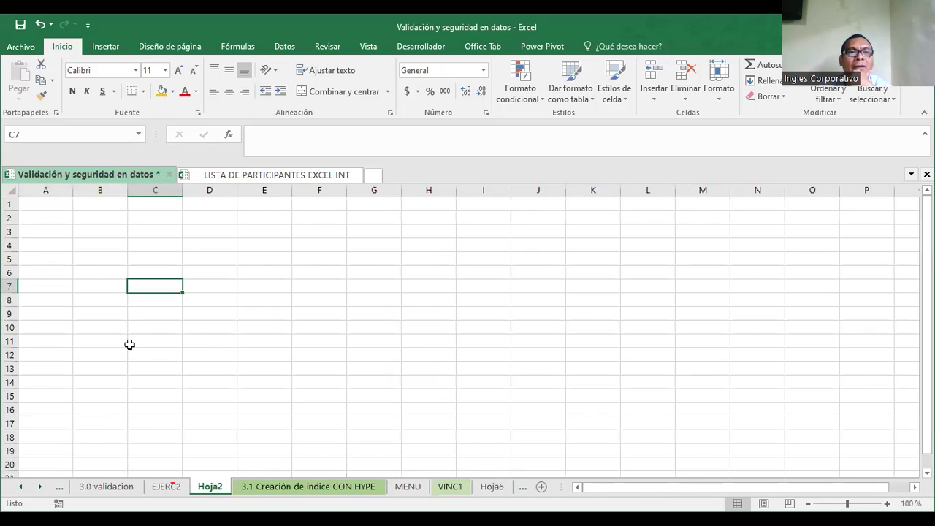
pyautogui.click(244, 176)
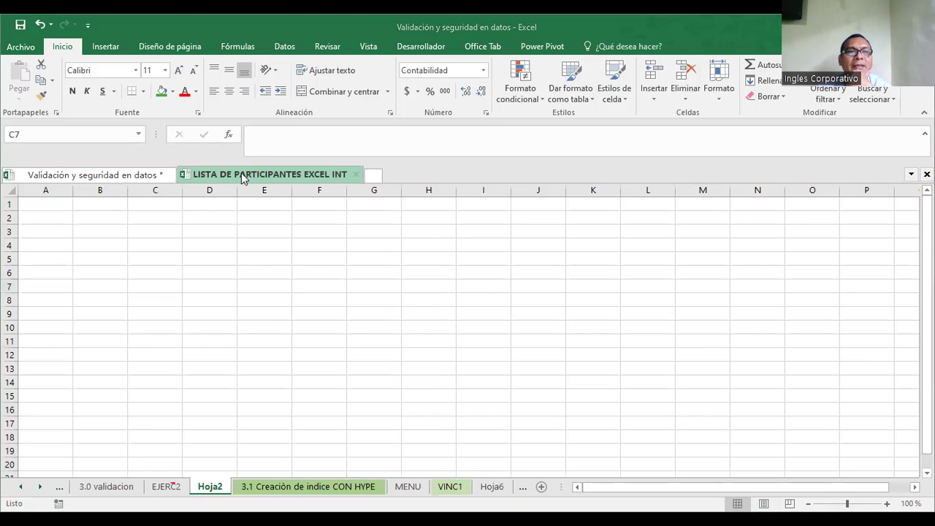
pyautogui.click(407, 487)
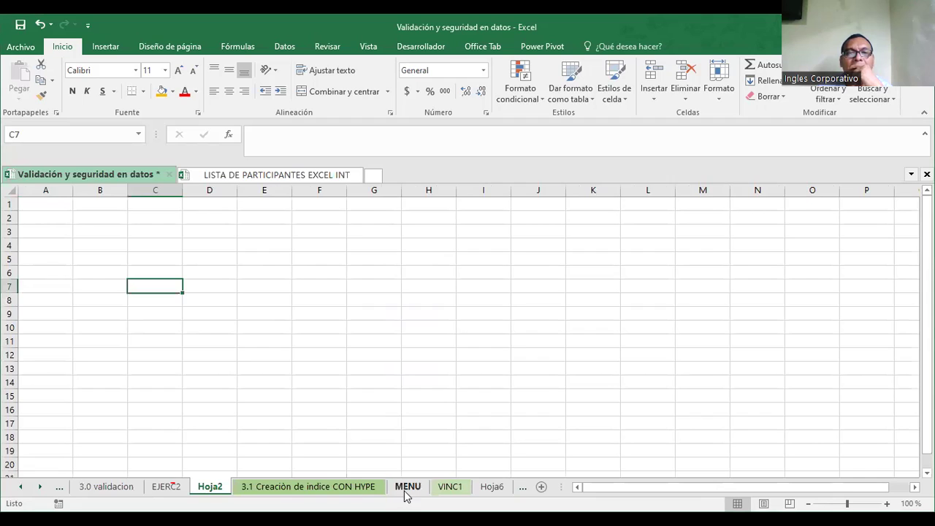
pyautogui.click(406, 488)
pyautogui.click(41, 487)
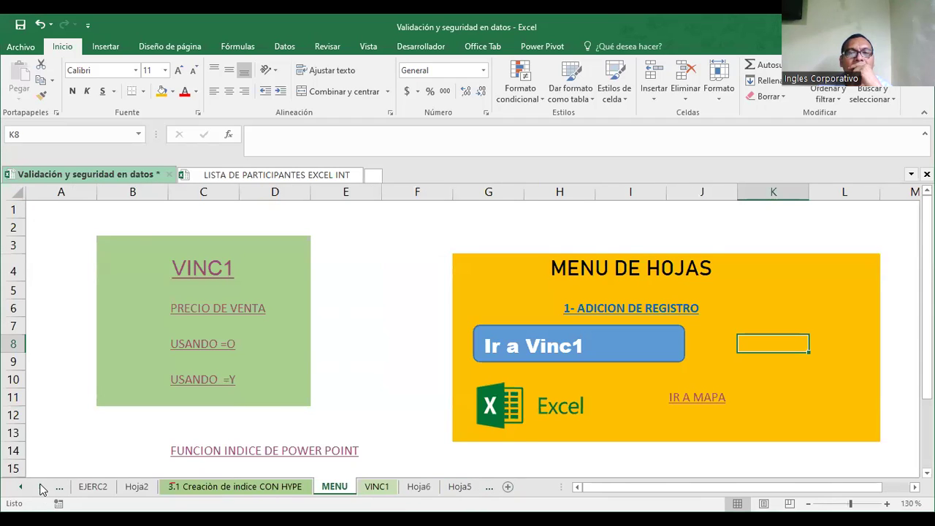
pyautogui.click(457, 486)
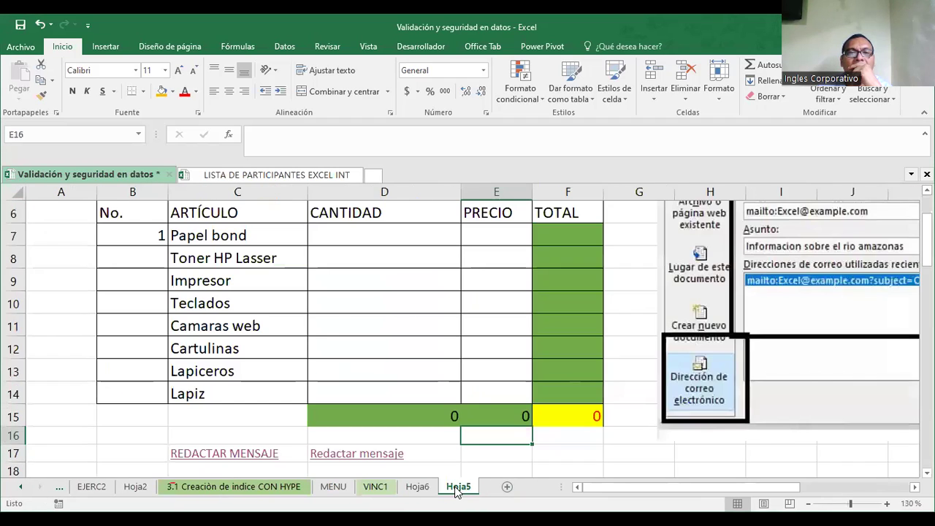
pyautogui.click(419, 488)
pyautogui.click(458, 488)
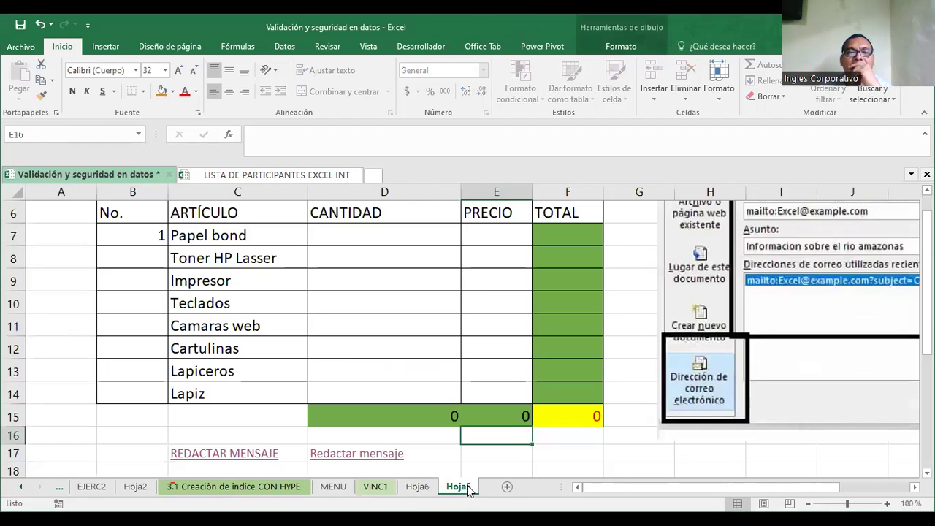
pyautogui.click(376, 487)
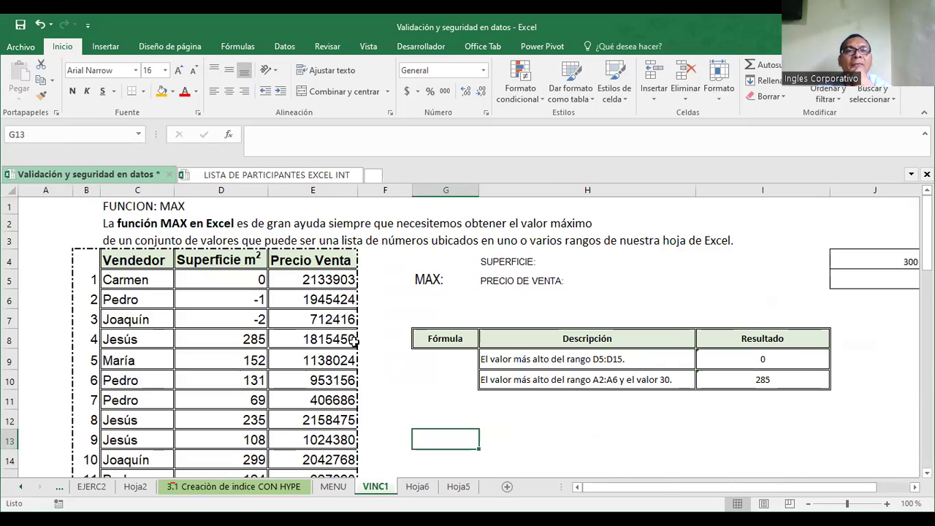
pyautogui.click(128, 261)
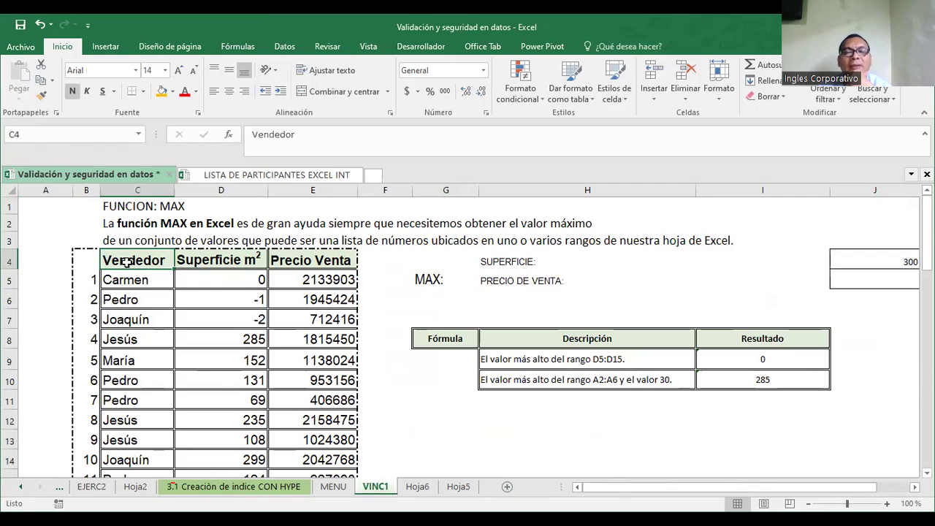
pyautogui.click(457, 486)
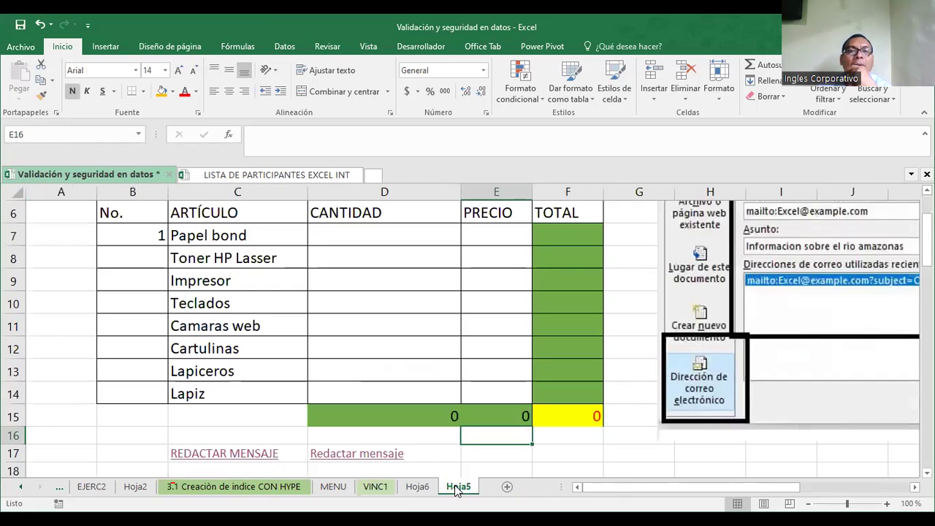
pyautogui.click(409, 488)
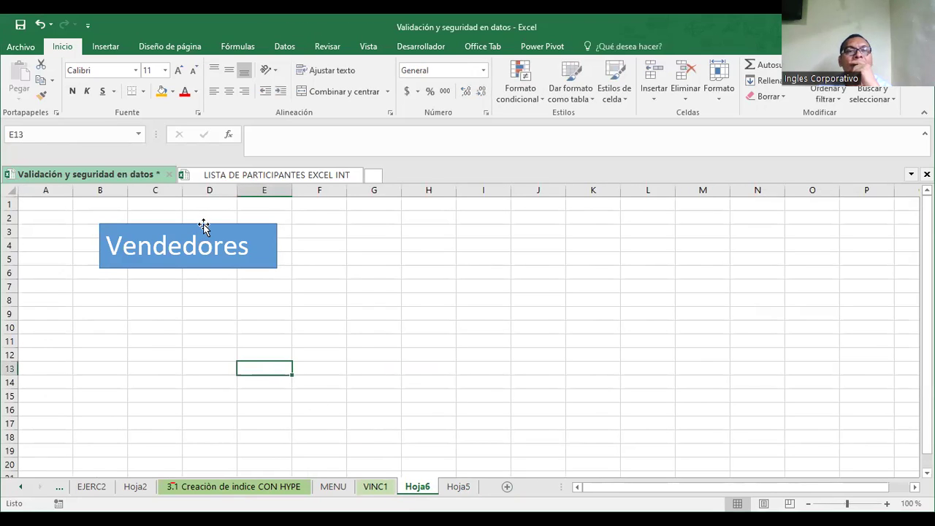
pyautogui.click(204, 226)
# Step: Hyperlink the Vendedores shape to the VINC1 sheet range C4:C54 in this document
pyautogui.rightClick(204, 230)
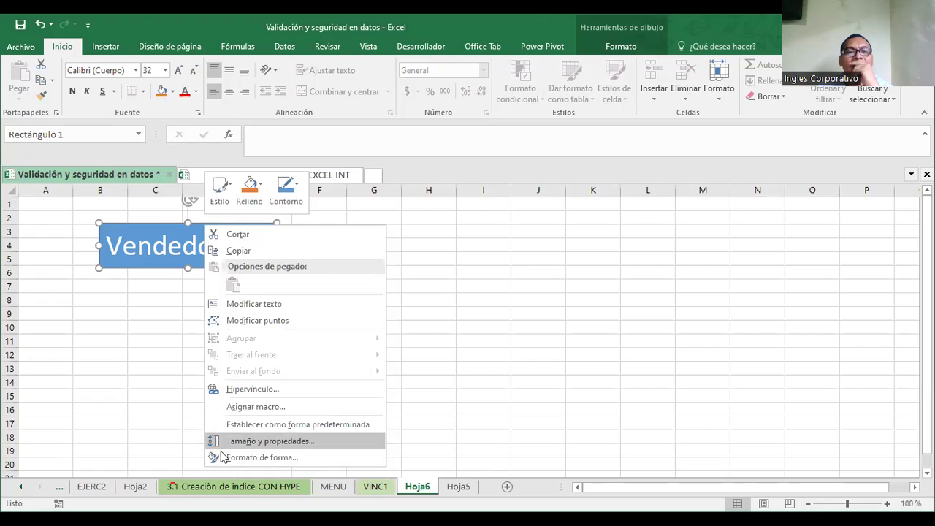
pyautogui.click(252, 389)
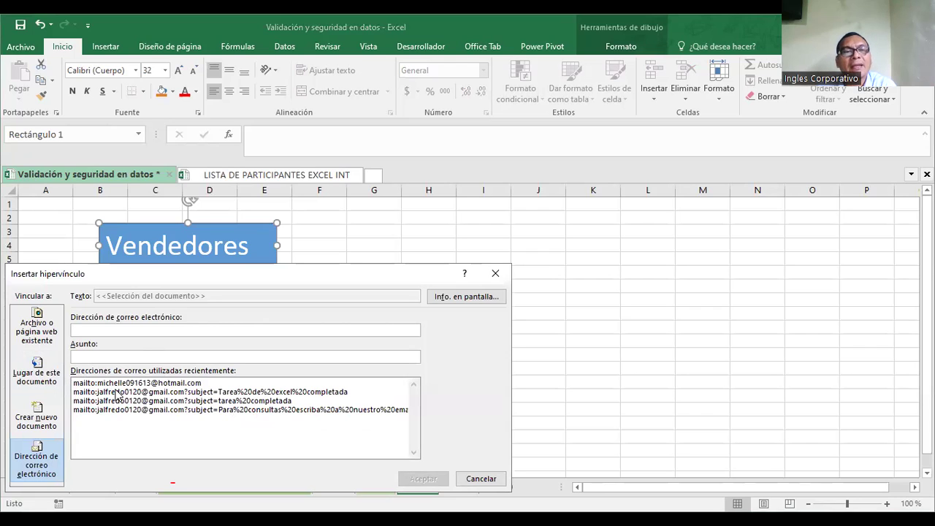
pyautogui.click(40, 377)
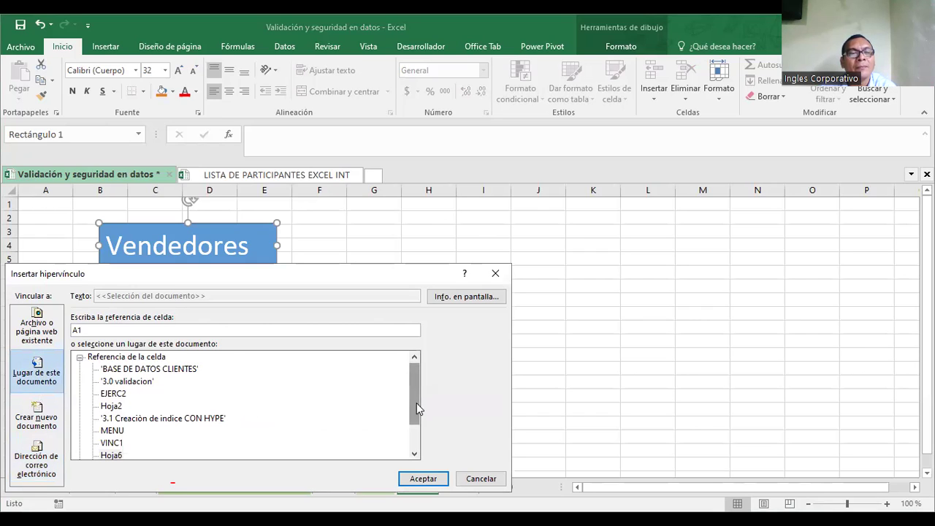
pyautogui.scroll(-1, 418, 408)
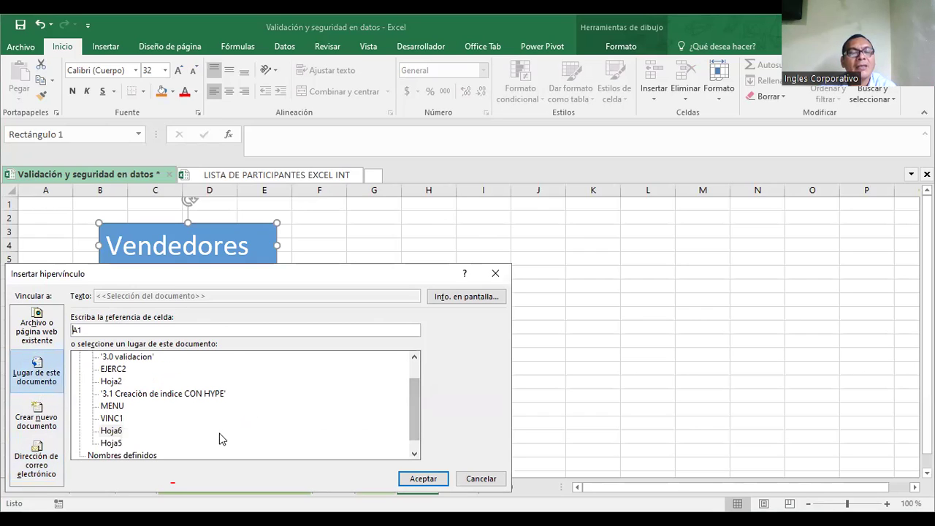
pyautogui.click(114, 421)
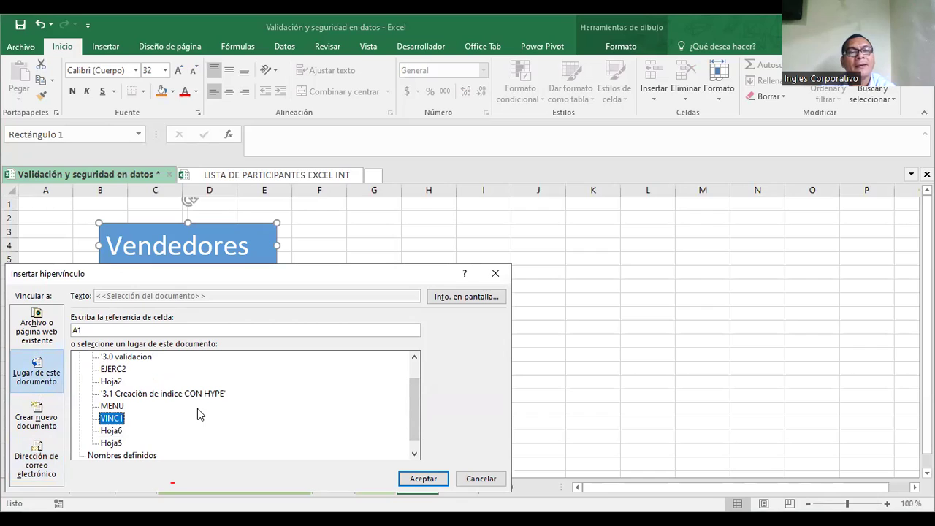
pyautogui.click(100, 330)
pyautogui.write('c4')
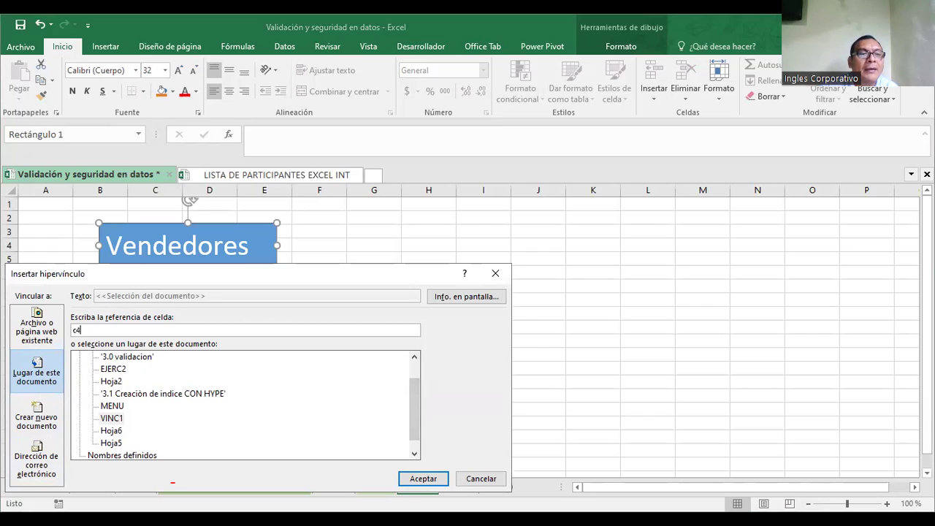
pyautogui.press('BackSpace')
pyautogui.press('BackSpace')
pyautogui.write('C4:C54')
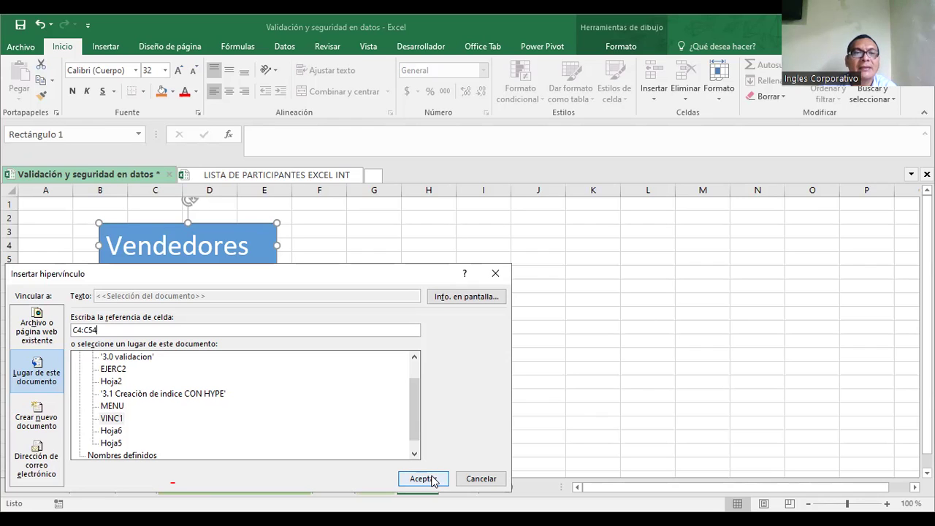
pyautogui.click(431, 480)
# Step: Follow the Vendedores link to VINC1 and scroll down to confirm C4:C54 is selected
pyautogui.click(253, 367)
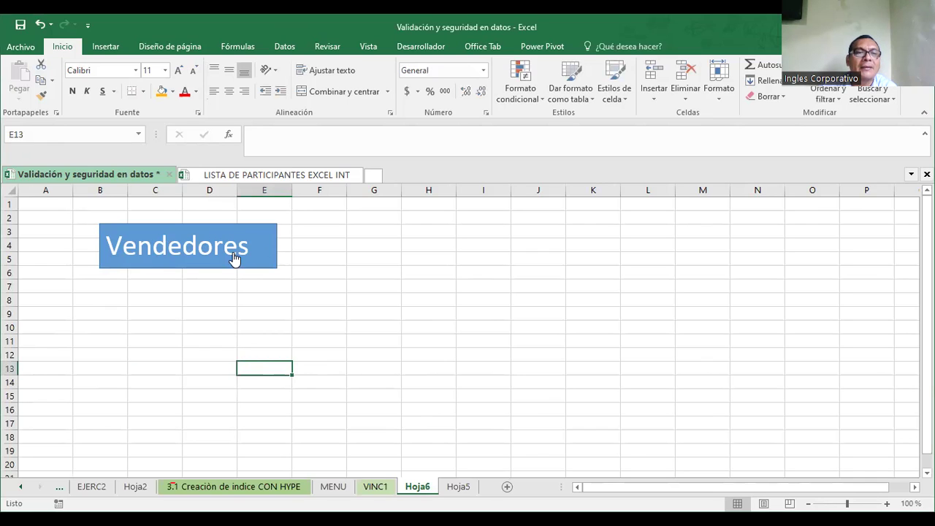
pyautogui.moveTo(177, 245)
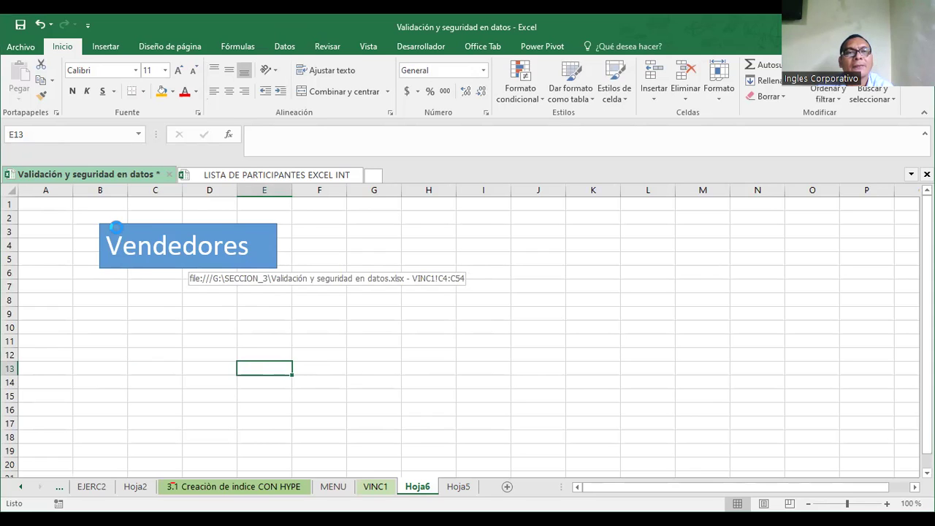
pyautogui.click(117, 233)
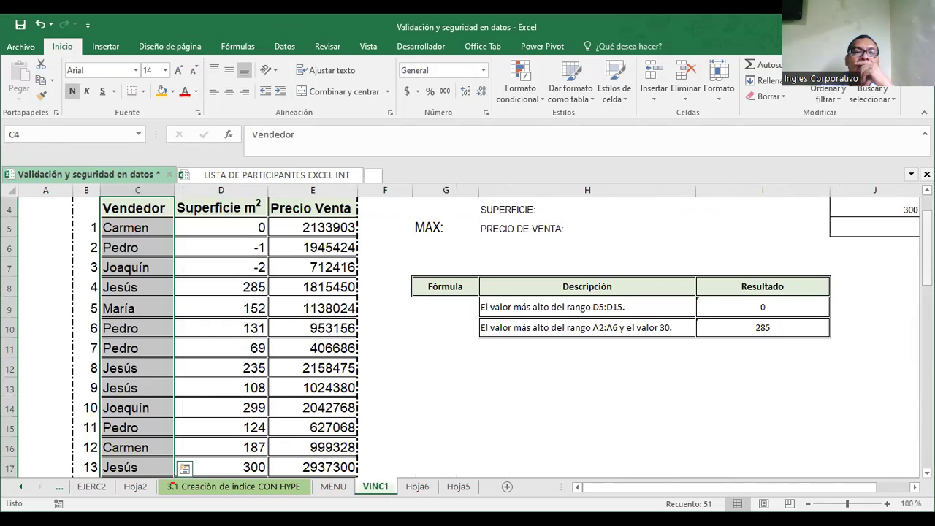
pyautogui.moveTo(926, 252); pyautogui.dragTo(927, 249)
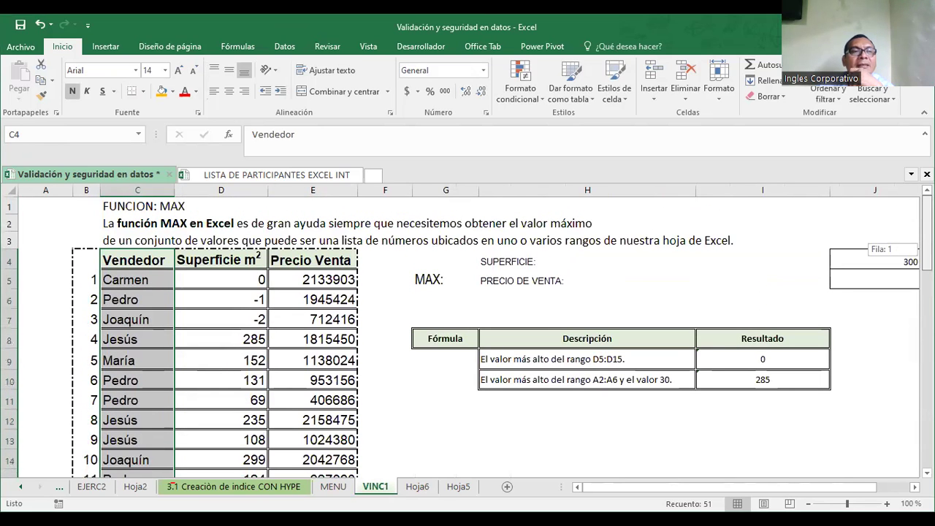
pyautogui.moveTo(927, 249); pyautogui.dragTo(927, 438)
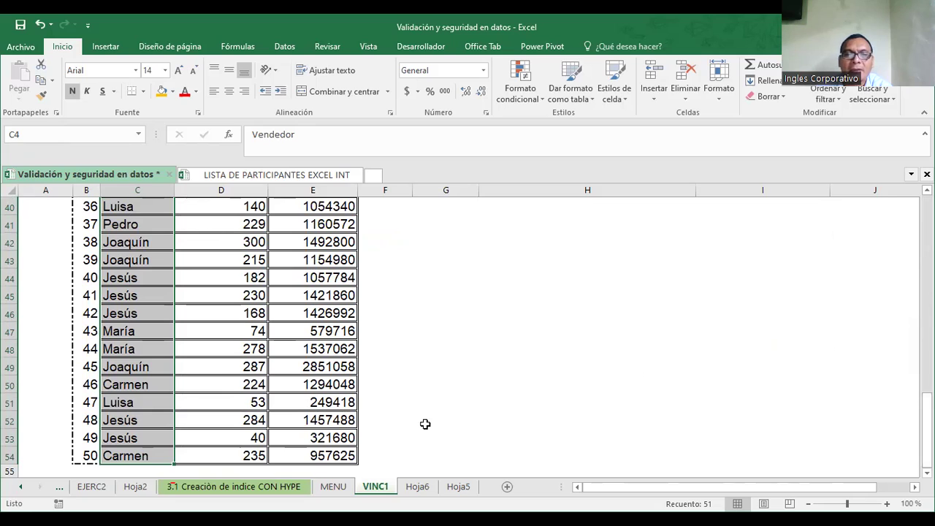
pyautogui.click(526, 399)
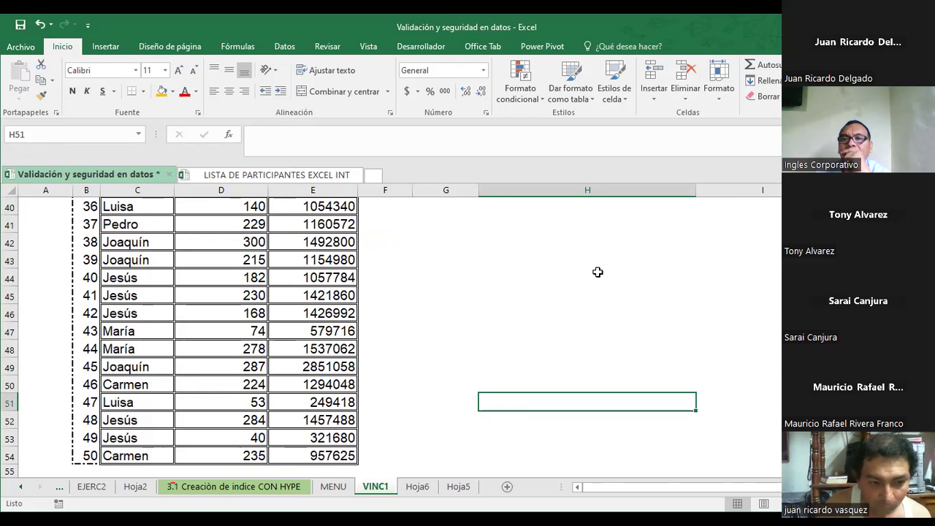
pyautogui.scroll(-6, 598, 272)
pyautogui.scroll(2, 598, 272)
pyautogui.scroll(4, 598, 272)
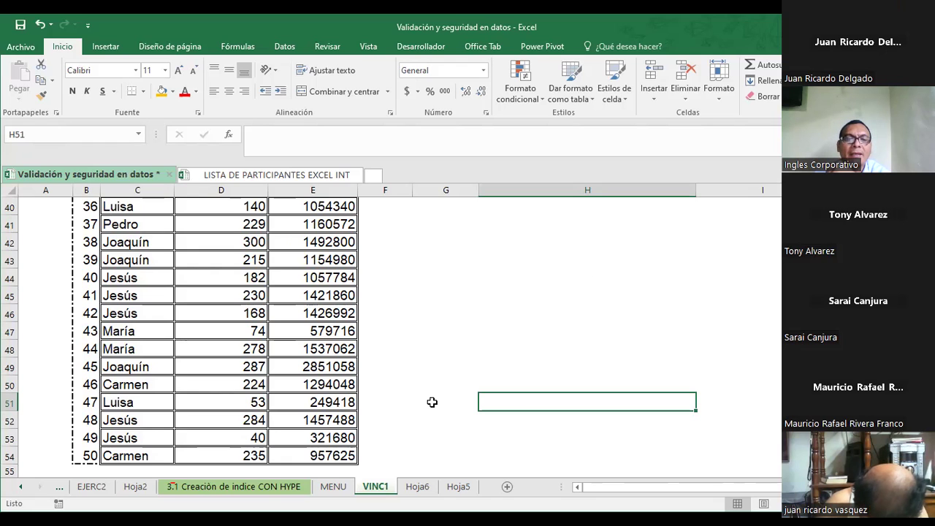
pyautogui.click(486, 260)
pyautogui.scroll(10, 463, 259)
pyautogui.scroll(4, 462, 257)
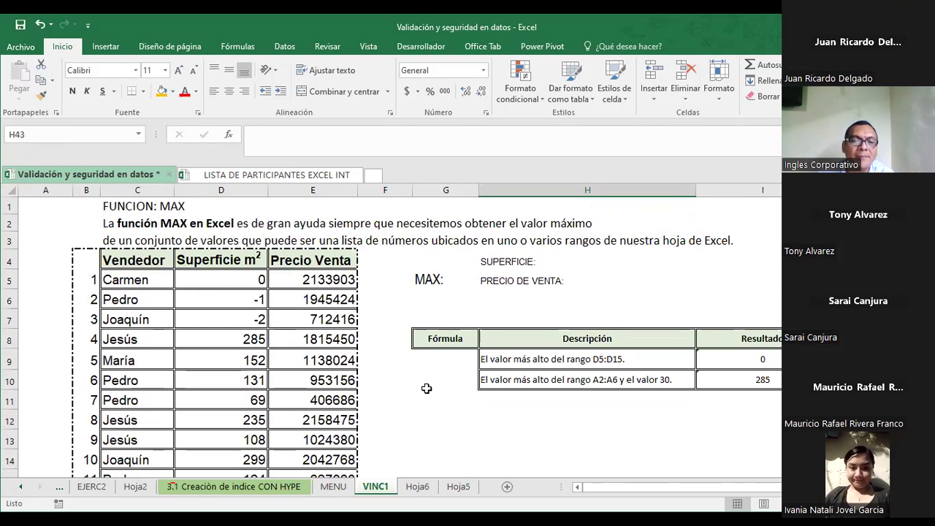
# Step: On Hoja6, insert a gold-style WordArt from the Insertar tab
pyautogui.click(426, 488)
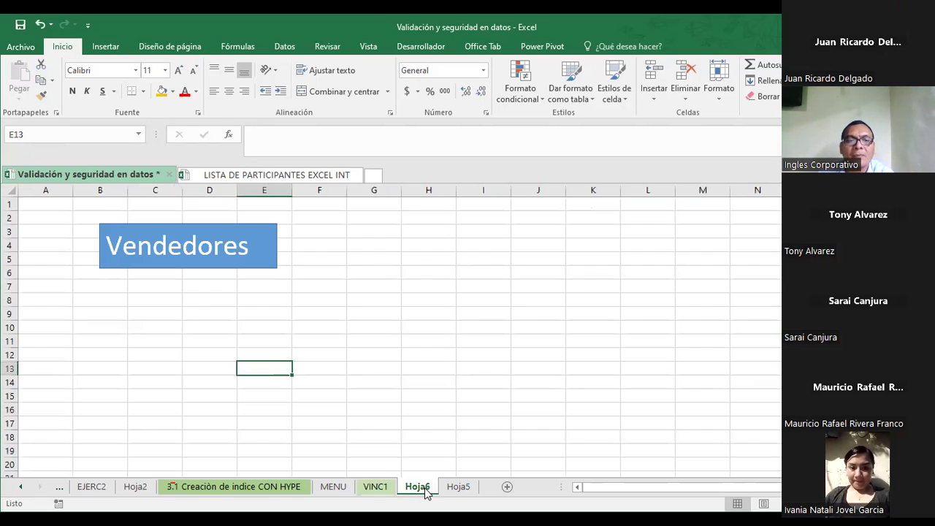
pyautogui.click(213, 342)
pyautogui.click(124, 286)
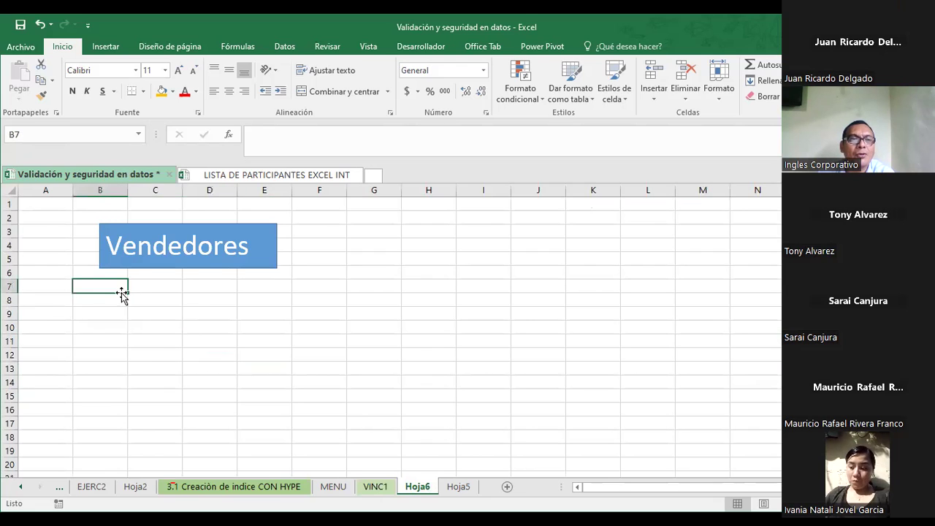
pyautogui.click(133, 289)
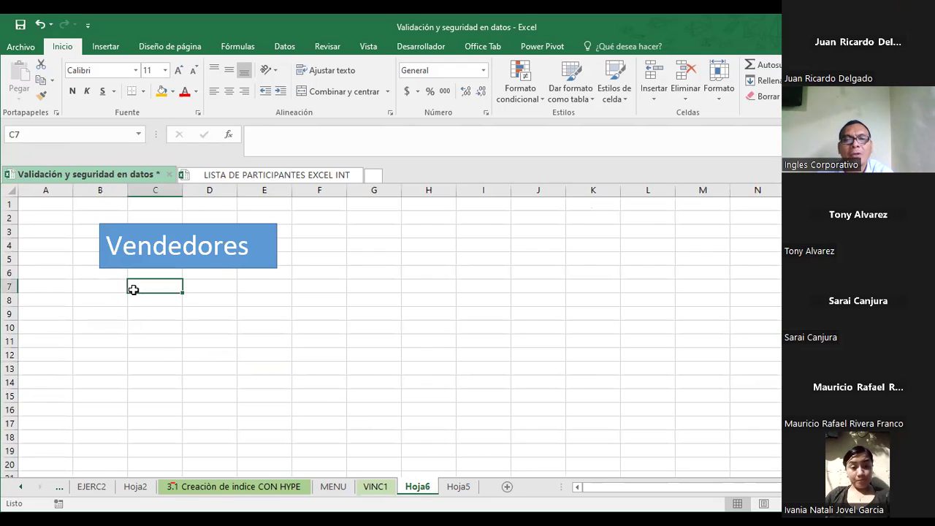
pyautogui.click(119, 329)
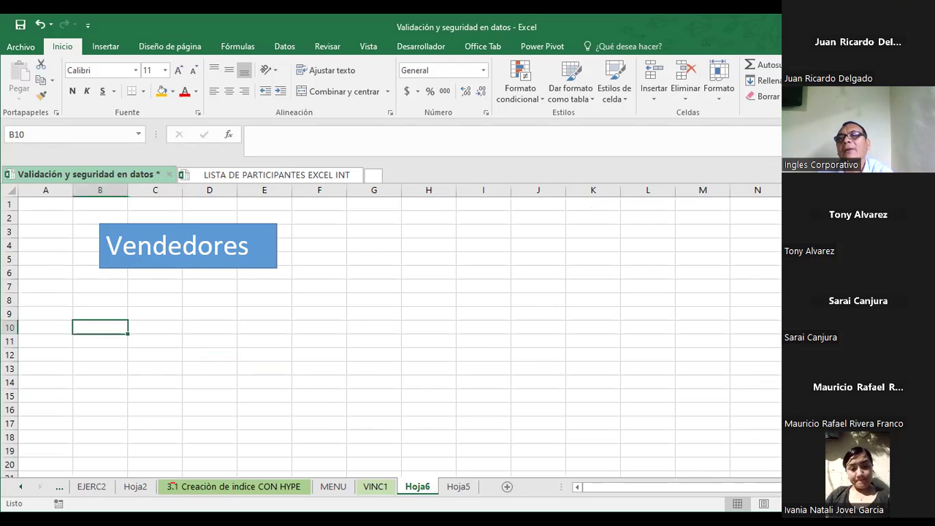
pyautogui.click(110, 49)
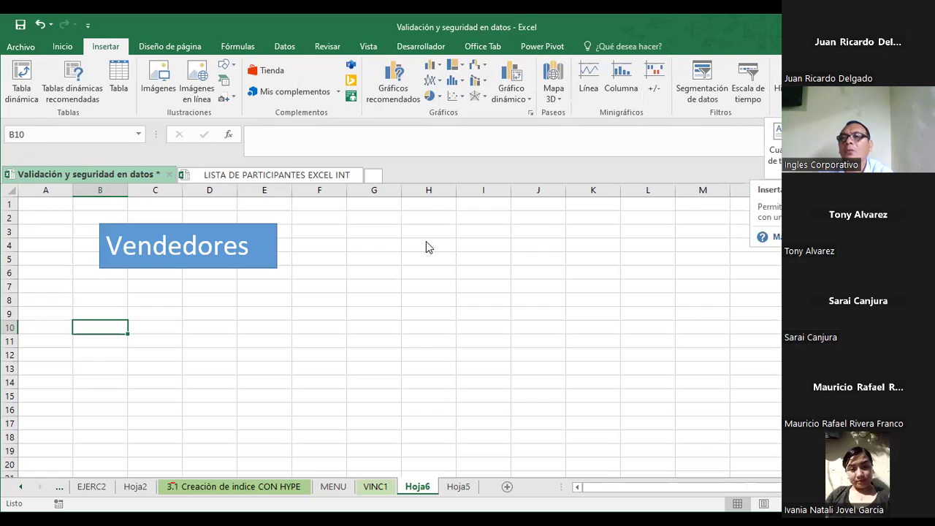
pyautogui.click(804, 80)
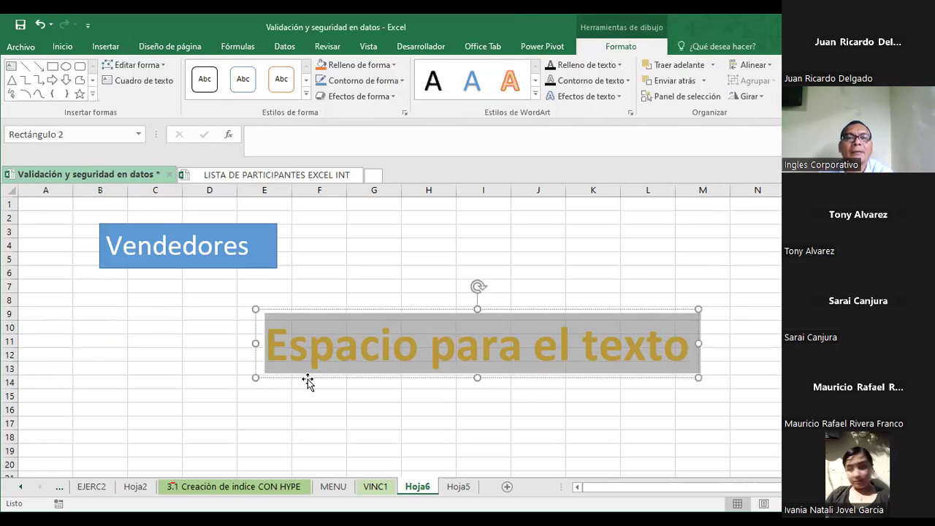
# Step: Replace the WordArt text with 'Mi enlace' and place it below Vendedores, over rows 11–16
pyautogui.moveTo(307, 379); pyautogui.dragTo(137, 403)
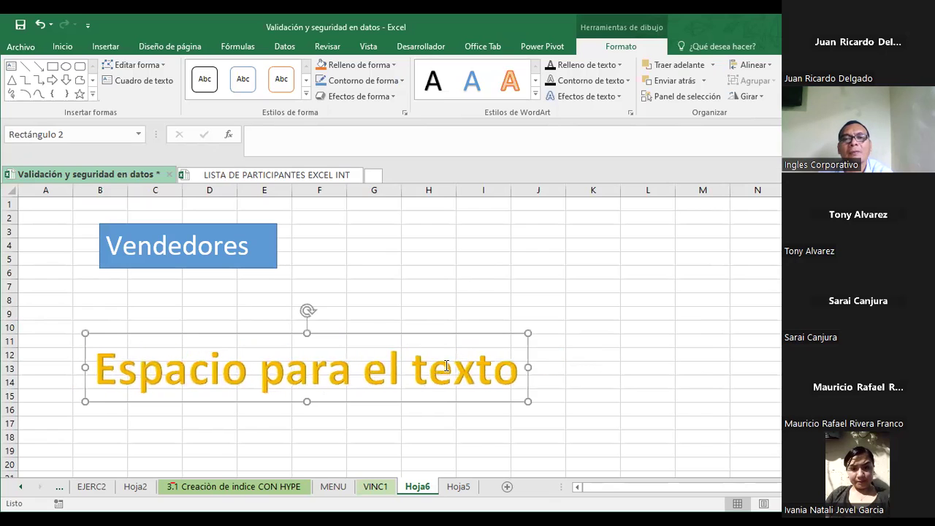
pyautogui.moveTo(515, 380); pyautogui.dragTo(150, 385)
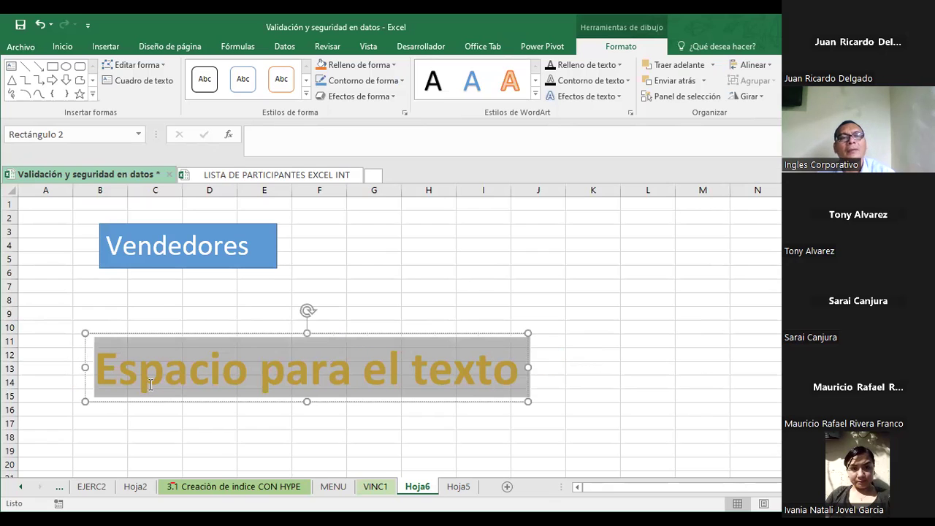
pyautogui.write('ml')
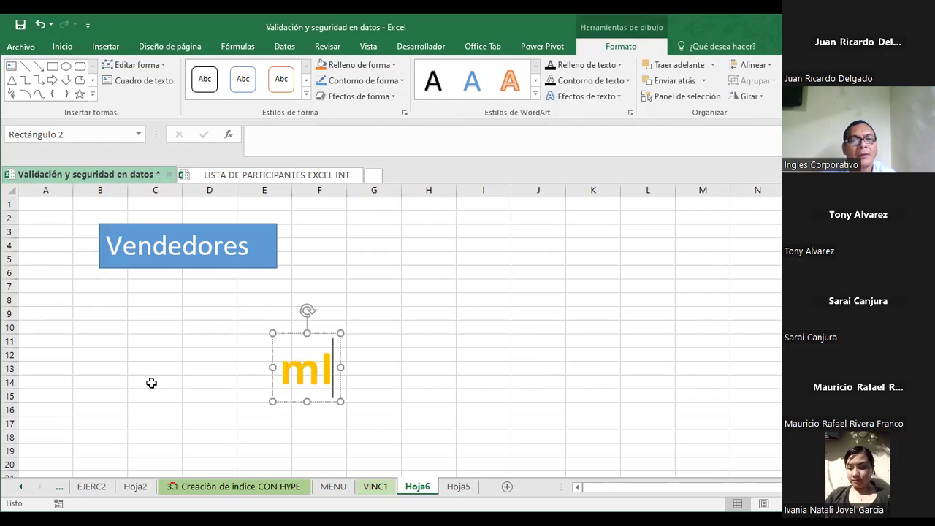
pyautogui.press('BackSpace')
pyautogui.press('BackSpace')
pyautogui.write('Mi ')
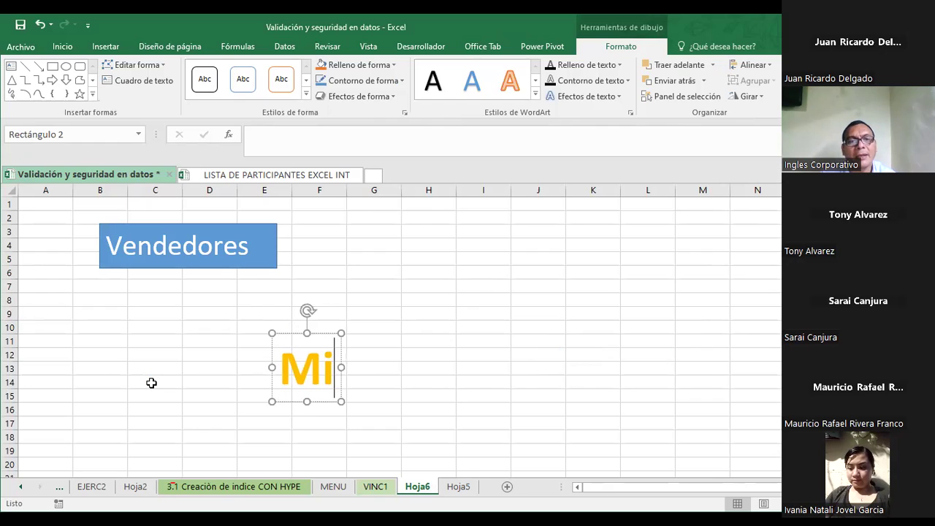
pyautogui.write('enc')
pyautogui.press('BackSpace')
pyautogui.write('lace')
pyautogui.click(151, 383)
pyautogui.click(276, 351)
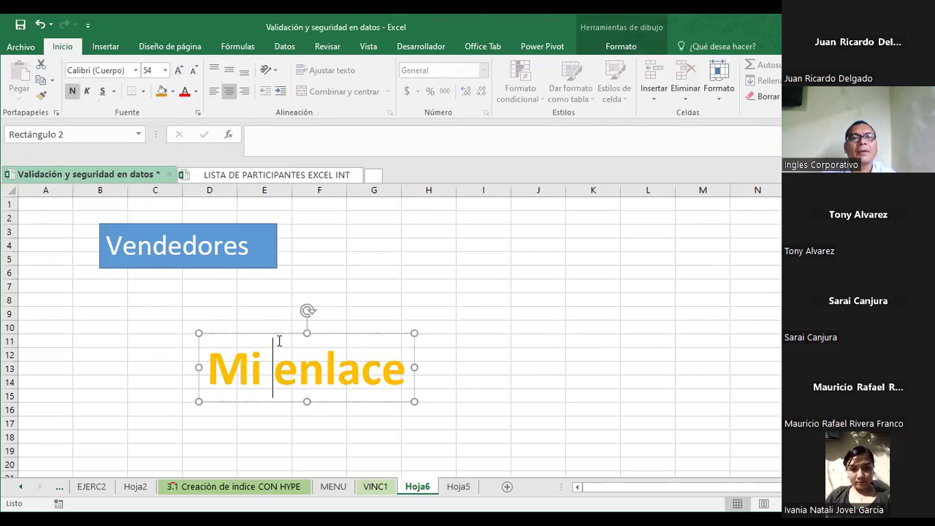
pyautogui.moveTo(277, 333); pyautogui.dragTo(120, 344)
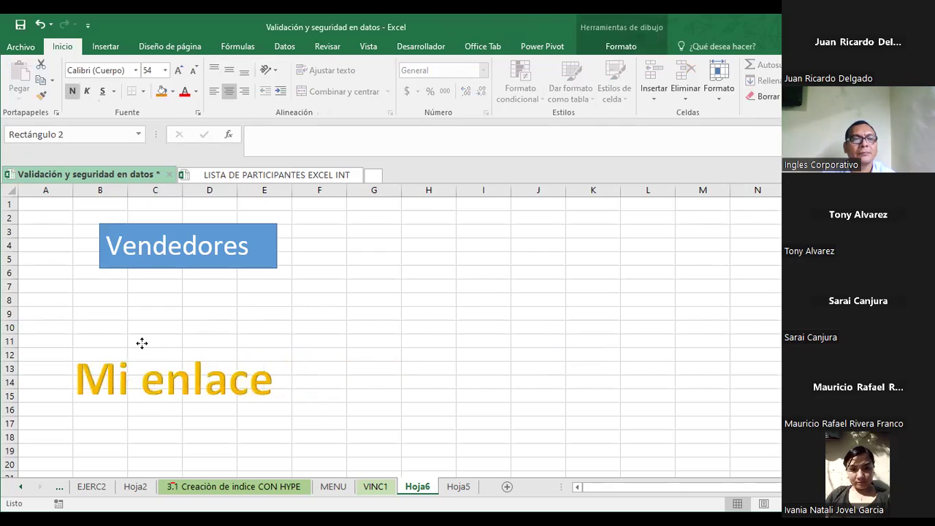
pyautogui.rightClick(193, 349)
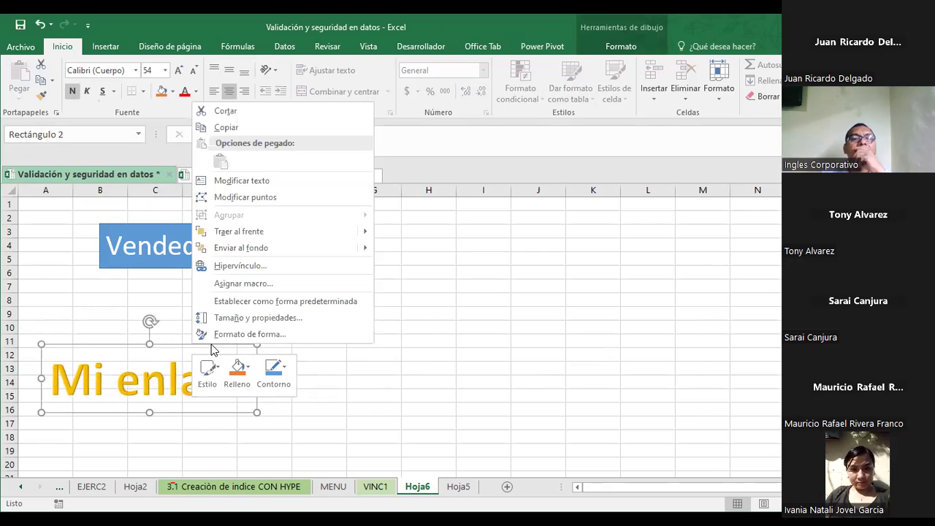
pyautogui.click(257, 270)
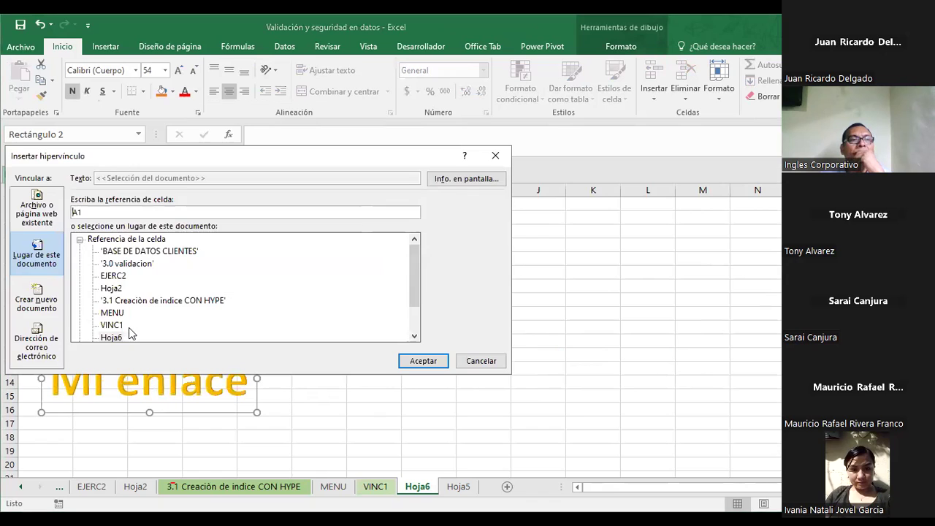
pyautogui.click(37, 210)
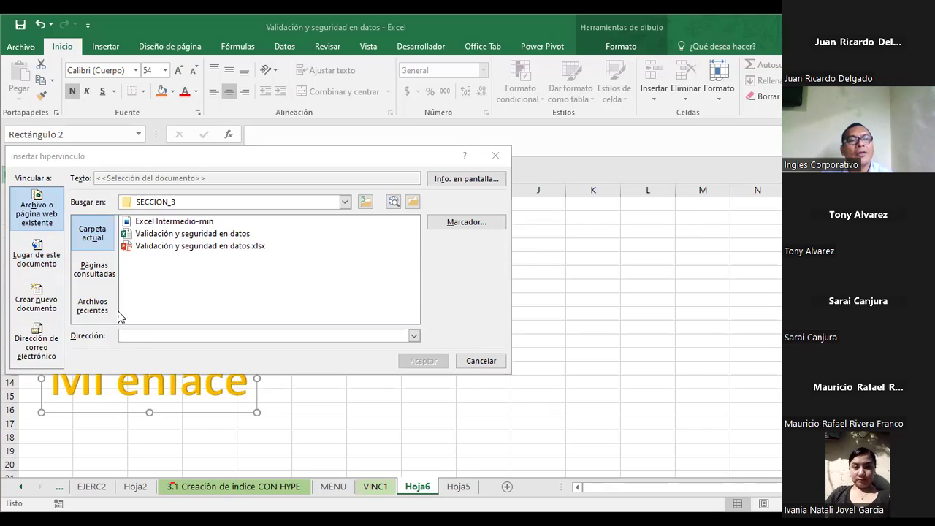
pyautogui.click(138, 335)
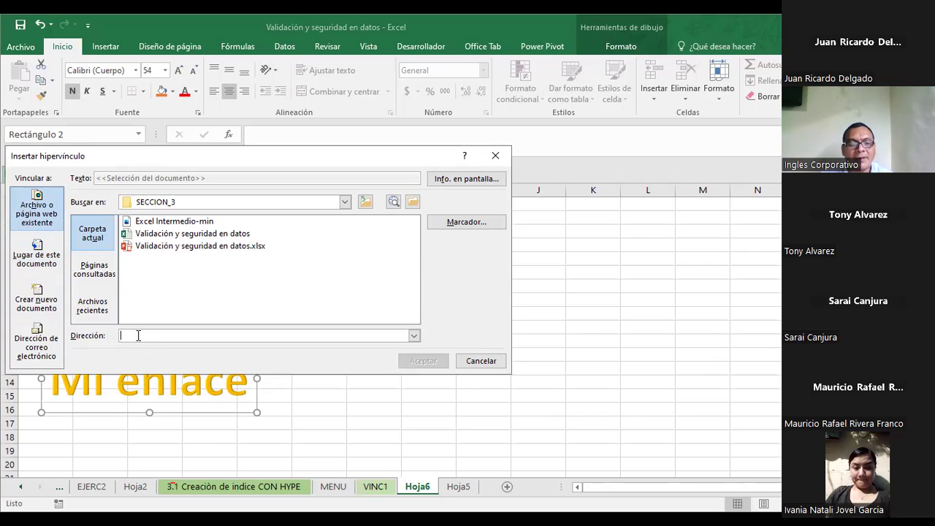
pyautogui.write('www.')
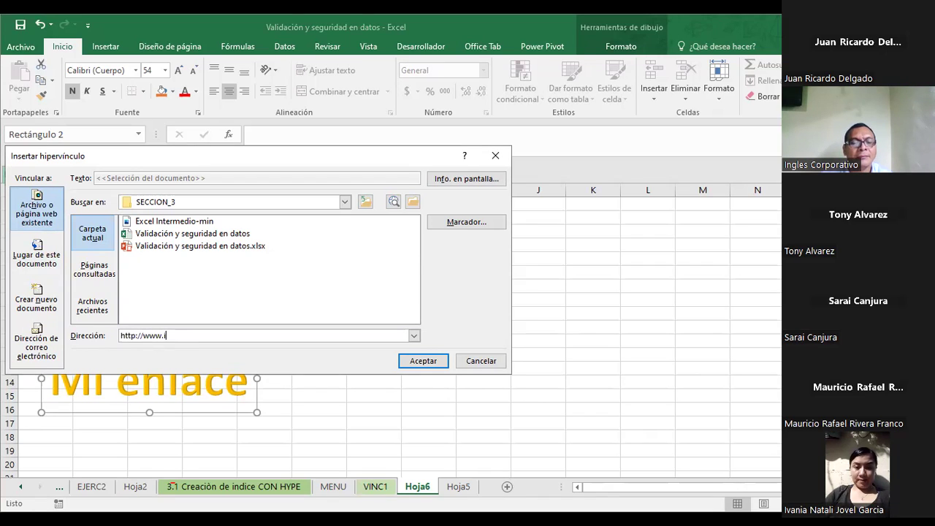
pyautogui.write('inglescorporativo')
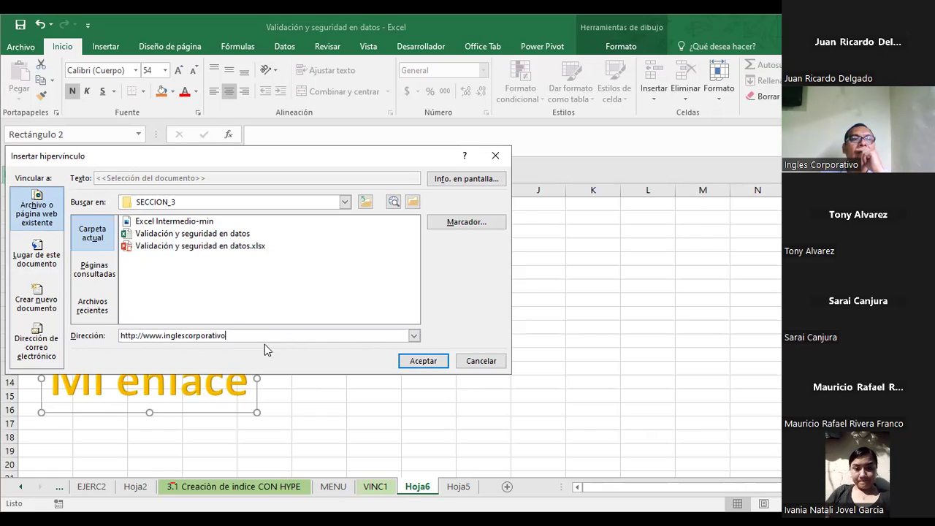
pyautogui.click(432, 361)
pyautogui.click(351, 386)
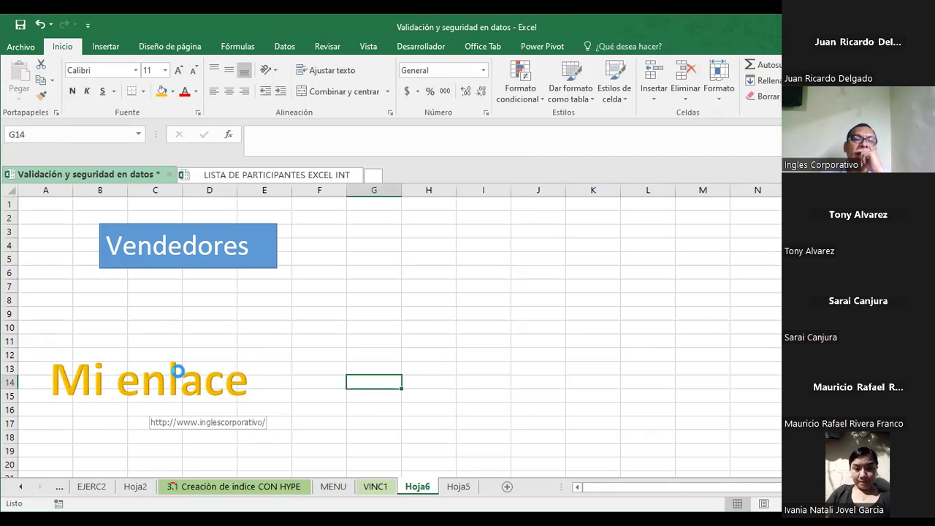
pyautogui.click(179, 377)
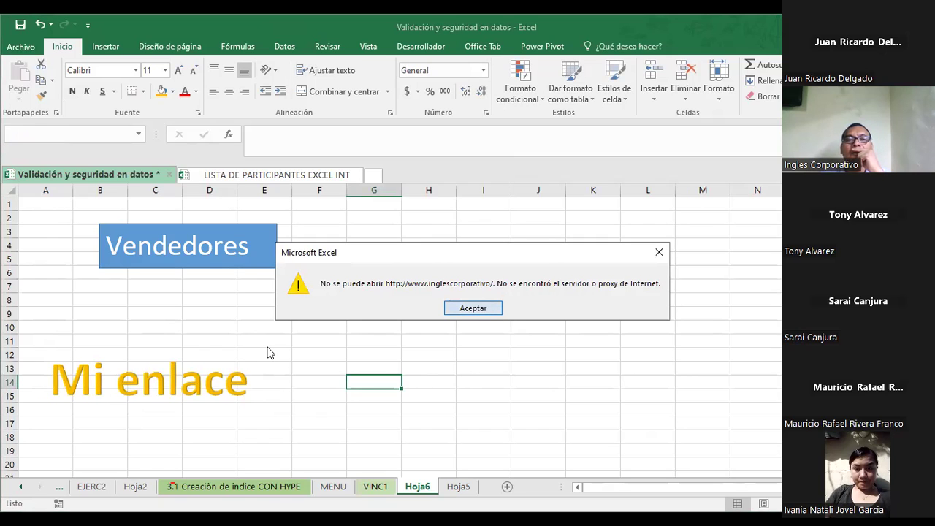
pyautogui.press('Return')
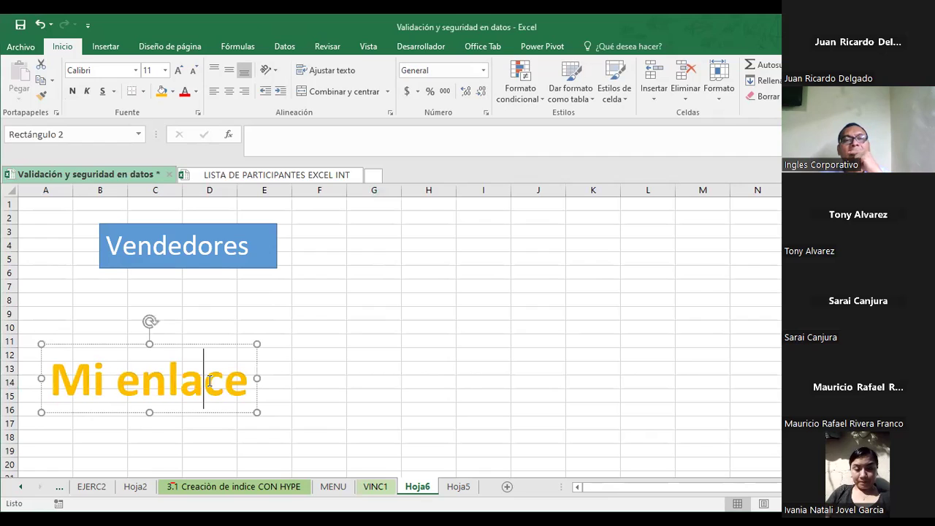
pyautogui.rightClick(207, 354)
pyautogui.click(190, 345)
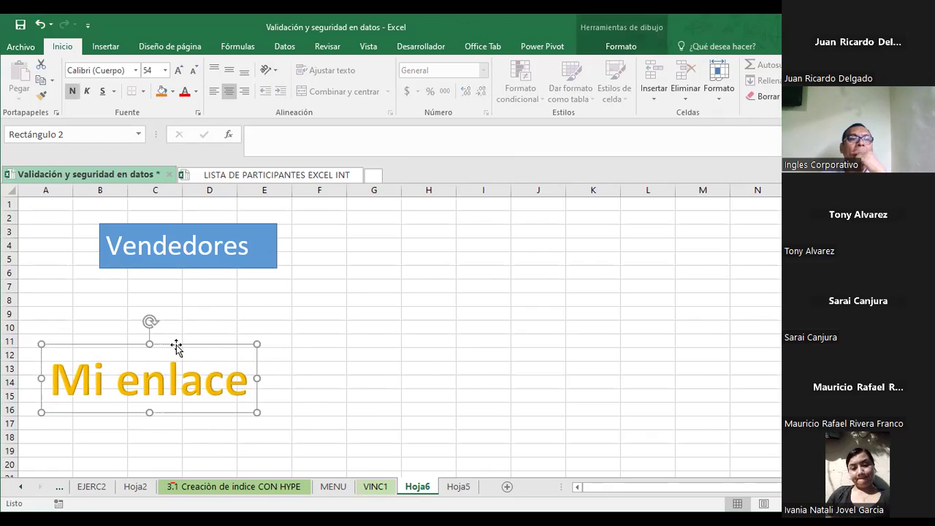
pyautogui.rightClick(177, 349)
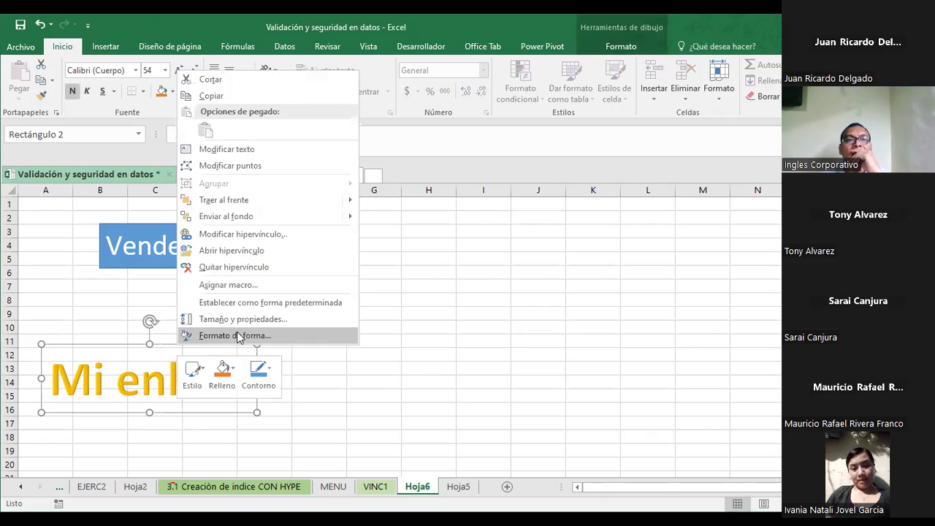
pyautogui.click(279, 235)
pyautogui.hotkey('shift', 'Left')
pyautogui.hotkey('shift', 'Left')
pyautogui.hotkey('shift', 'Left')
pyautogui.hotkey('shift', 'Left')
pyautogui.hotkey('shift', 'Left')
pyautogui.hotkey('shift', 'Left')
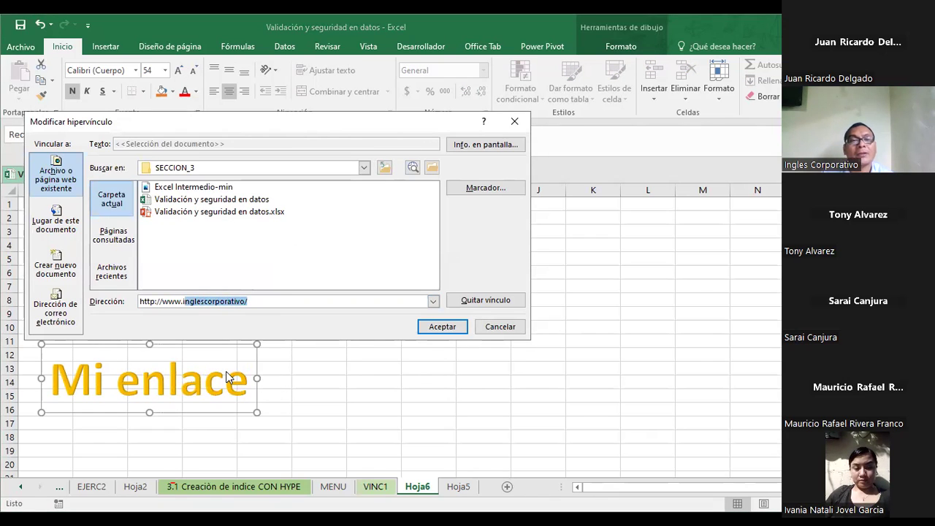
pyautogui.press('BackSpace')
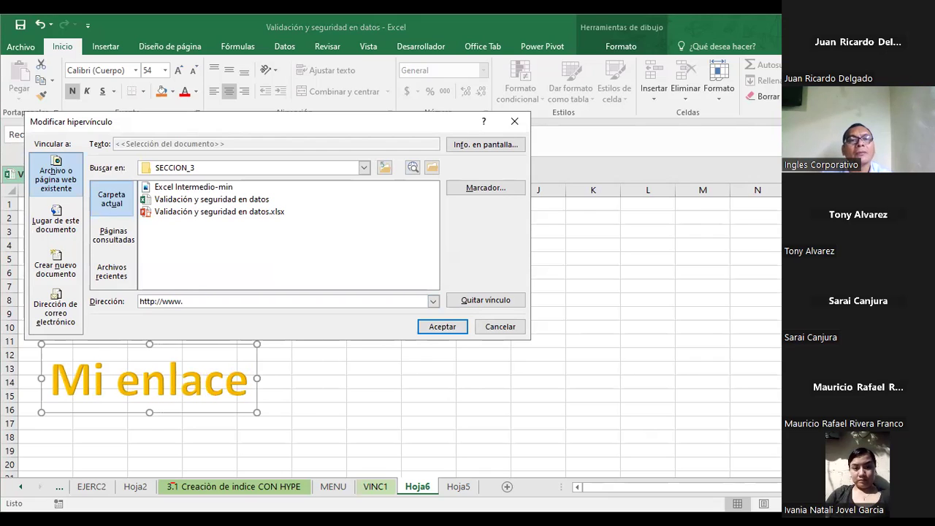
pyautogui.write('.')
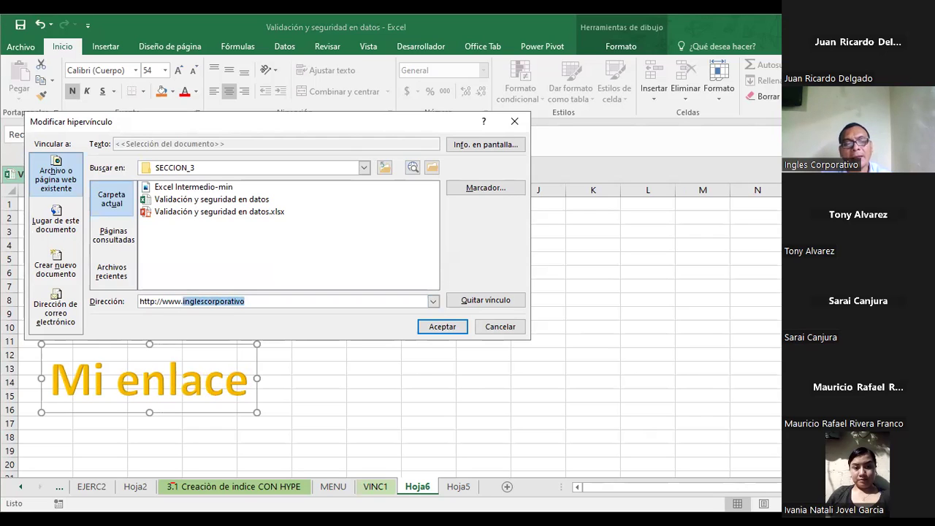
pyautogui.write('nissa')
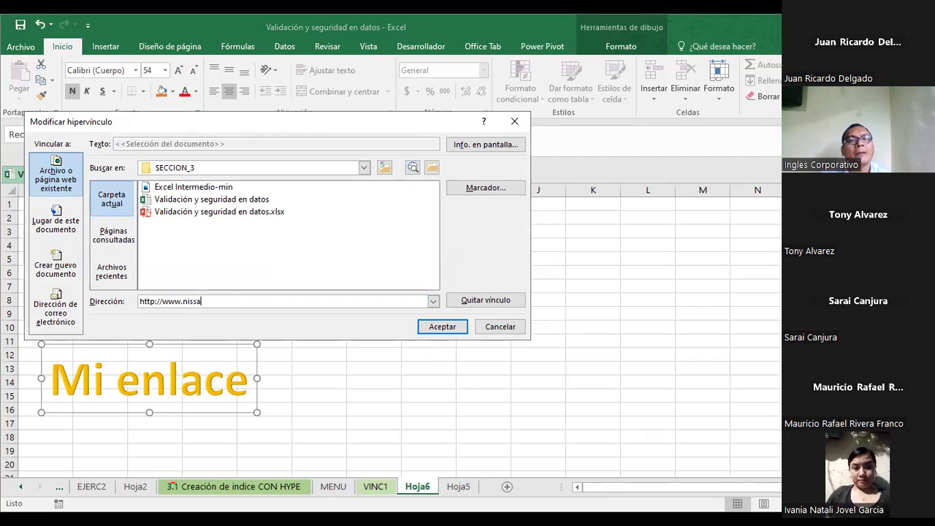
pyautogui.write('n.com')
pyautogui.press('Tab')
# Step: Confirm the edited address, then remove the existing link from Mi enlace
pyautogui.press('Return')
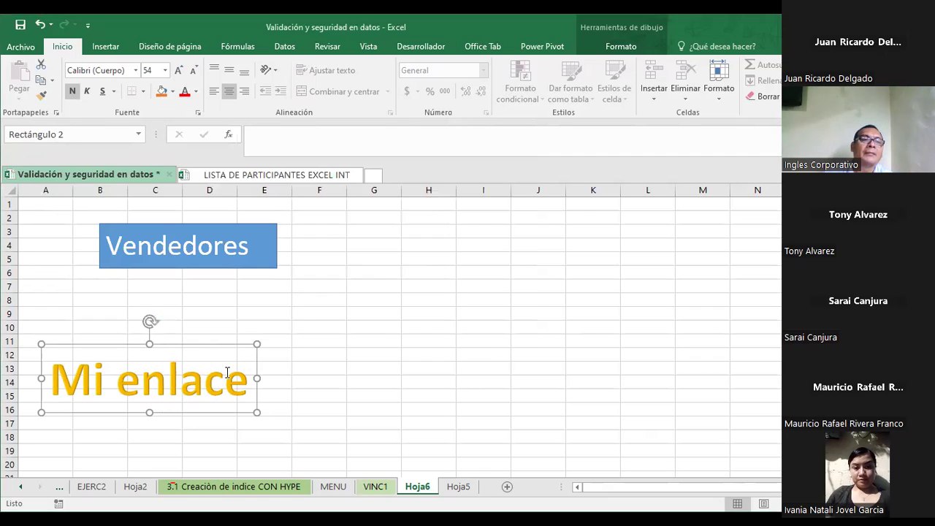
pyautogui.click(193, 347)
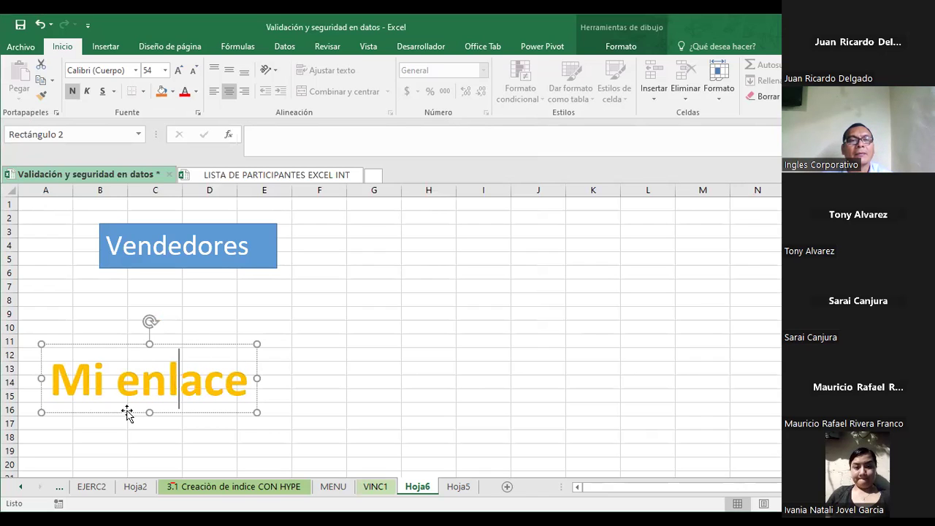
pyautogui.moveTo(127, 413); pyautogui.dragTo(134, 410)
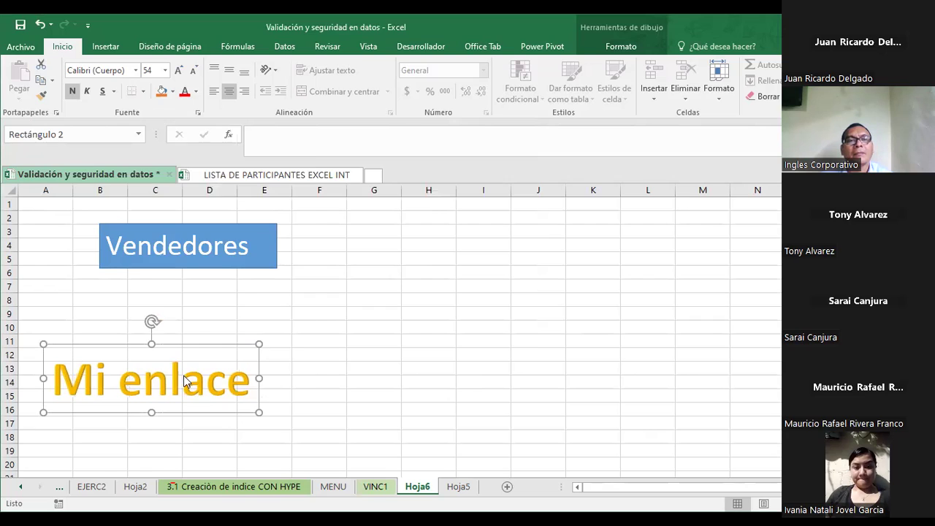
pyautogui.rightClick(134, 411)
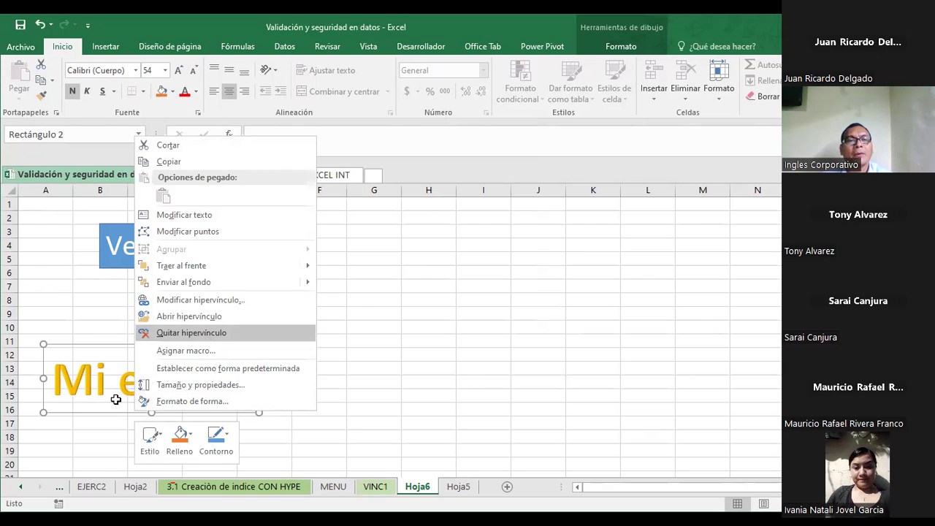
pyautogui.press('Return')
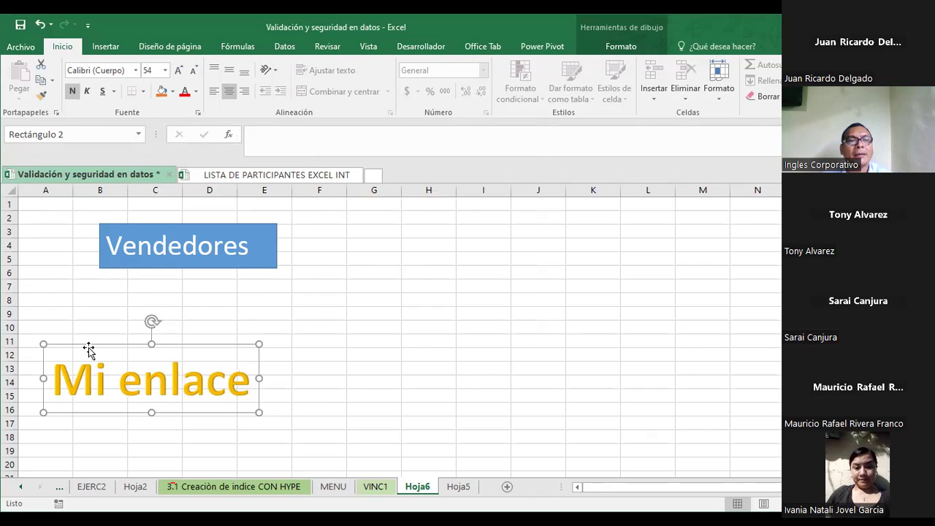
pyautogui.rightClick(88, 348)
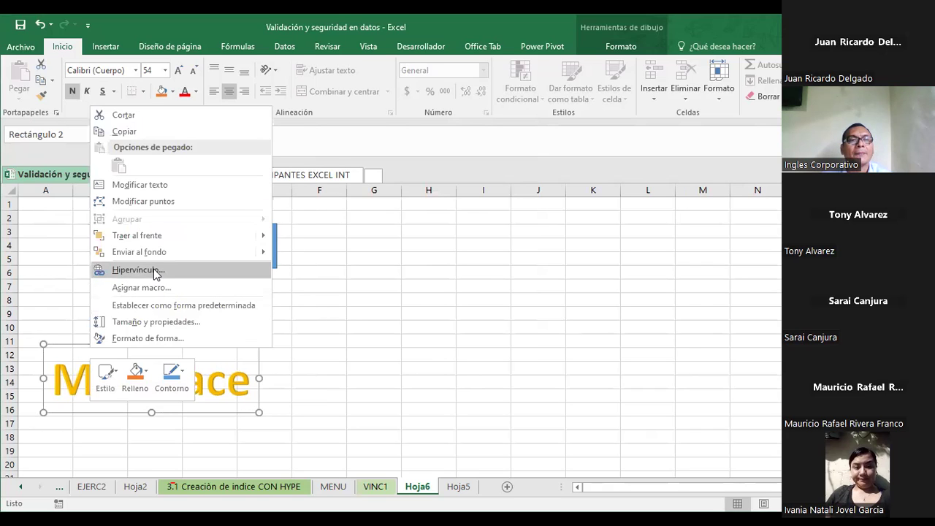
pyautogui.click(155, 270)
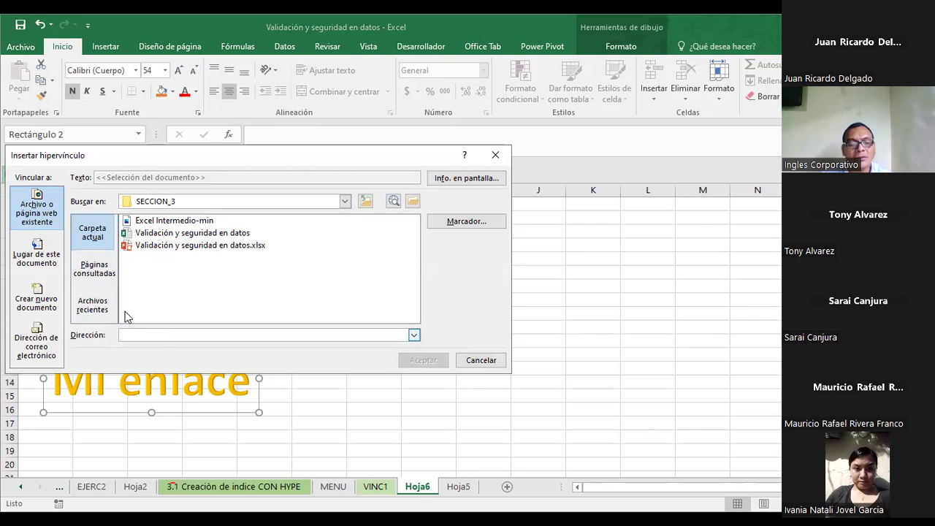
pyautogui.write('nissan.com')
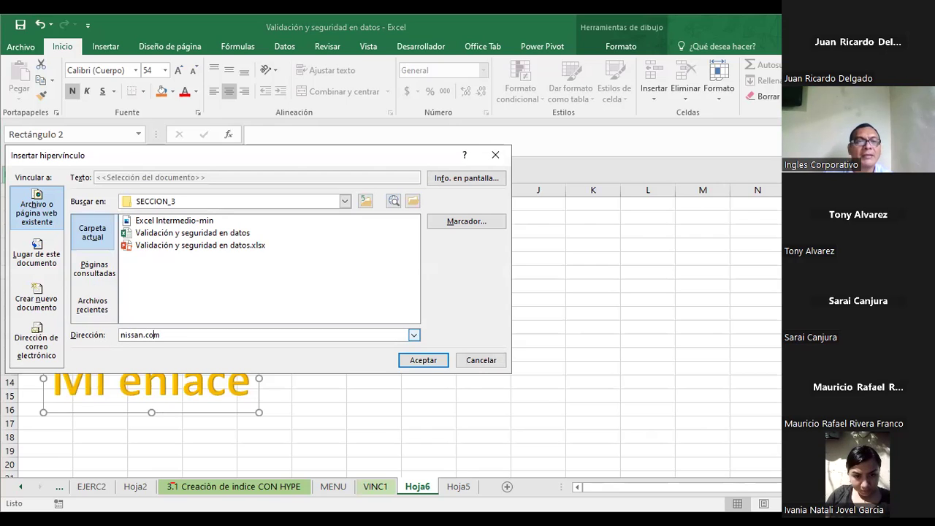
pyautogui.write('www.')
pyautogui.press('Home')
pyautogui.write('http://')
pyautogui.press('End')
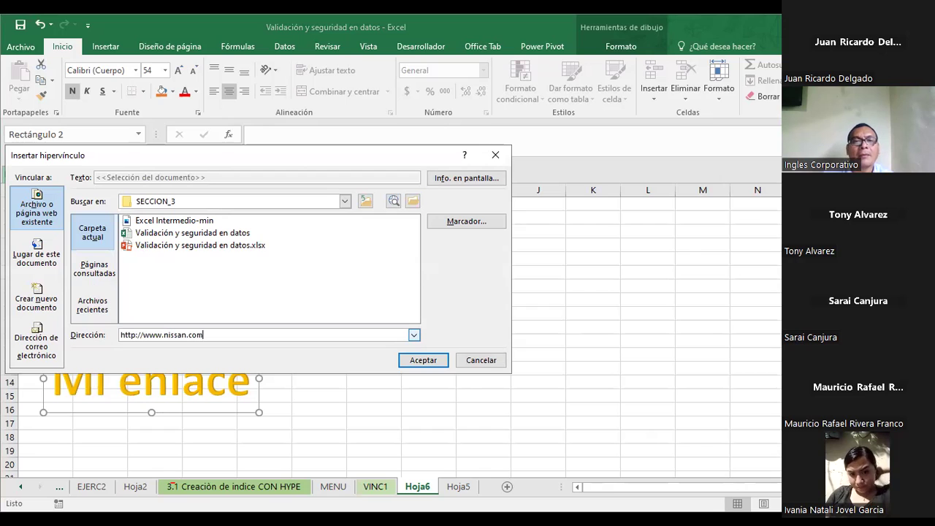
pyautogui.click(410, 365)
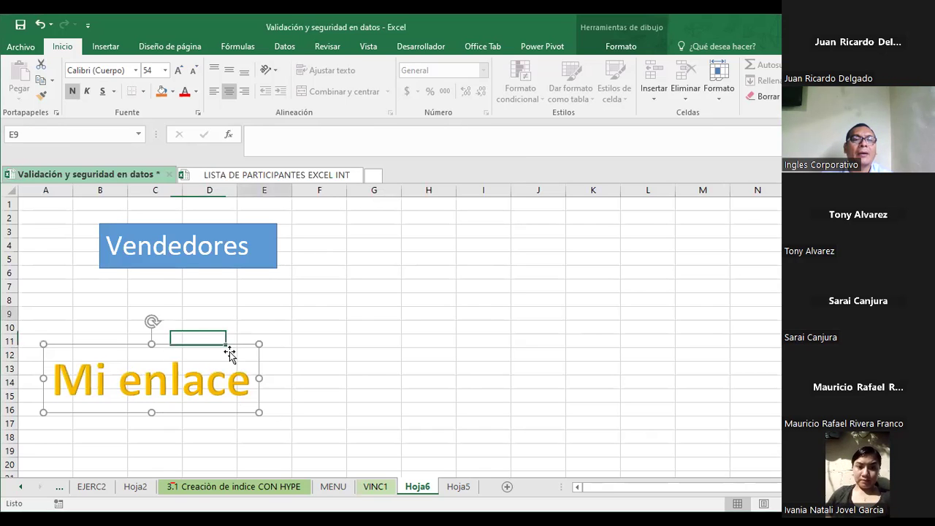
# Step: Test the Mi enlace link to nissan.com, then go from Excel to the Firefox course page
pyautogui.press('Escape')
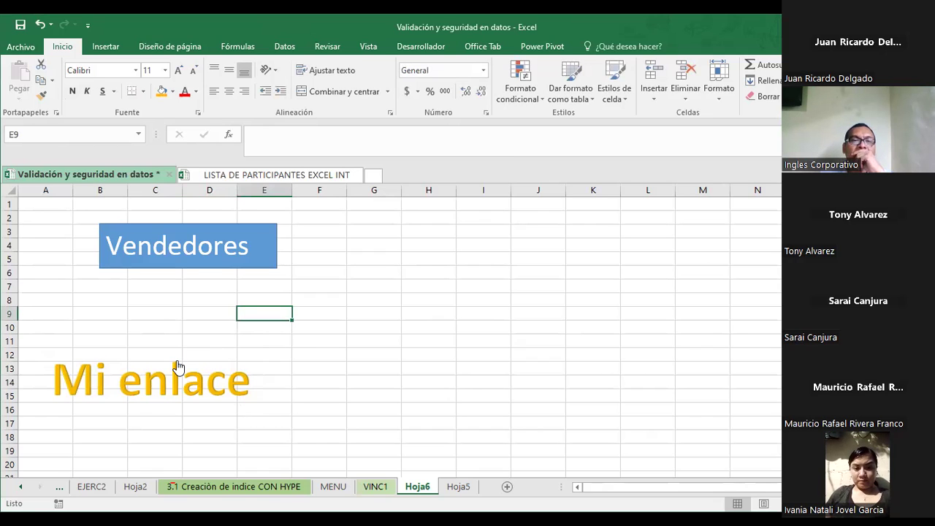
pyautogui.click(177, 366)
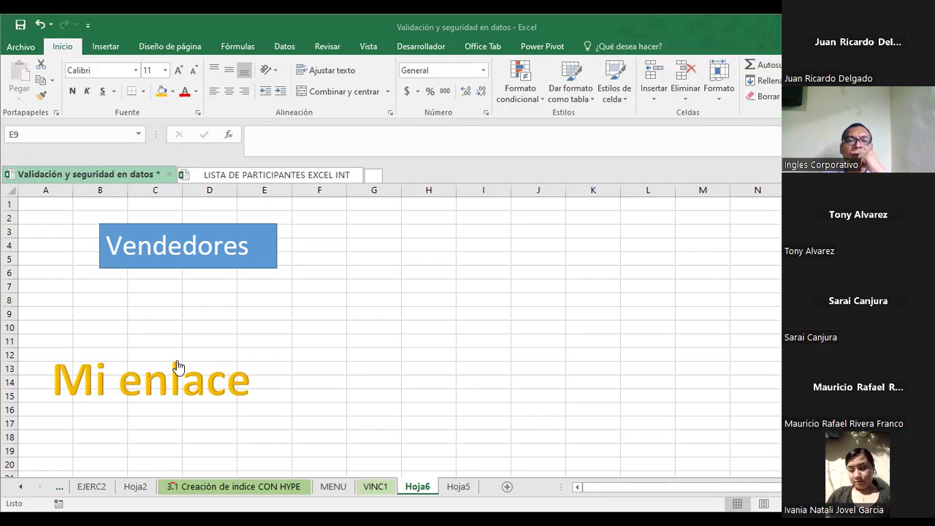
pyautogui.click(223, 388)
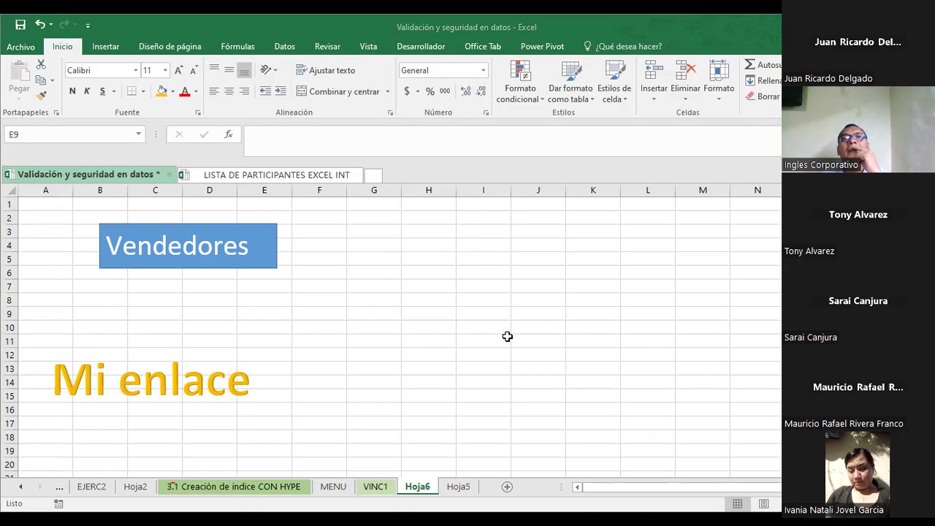
pyautogui.hotkey('alt', 'Tab')
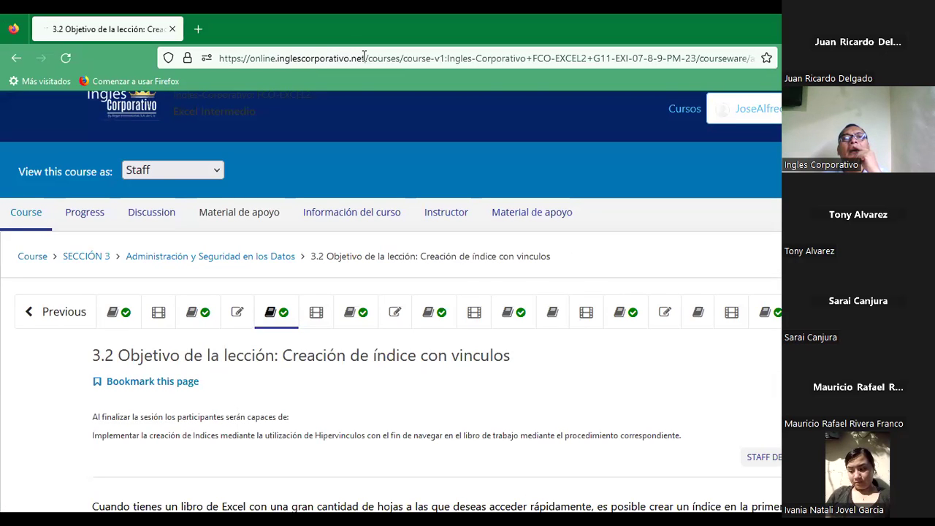
pyautogui.moveTo(364, 57); pyautogui.dragTo(248, 60)
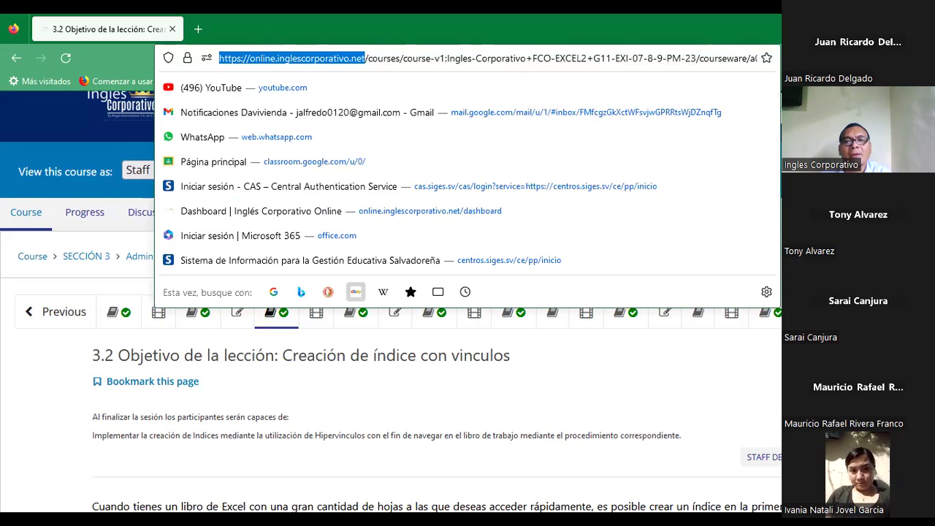
pyautogui.hotkey('alt', 'Tab')
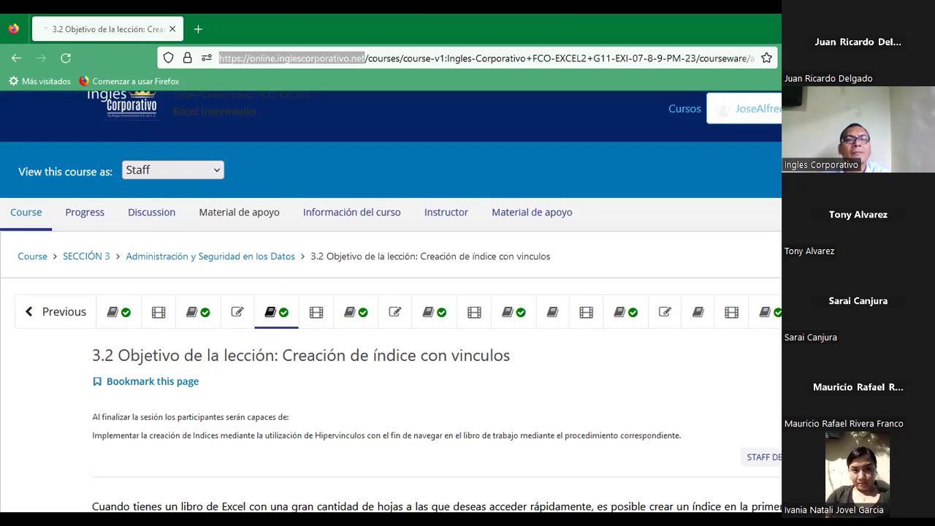
pyautogui.hotkey('alt', 'Tab')
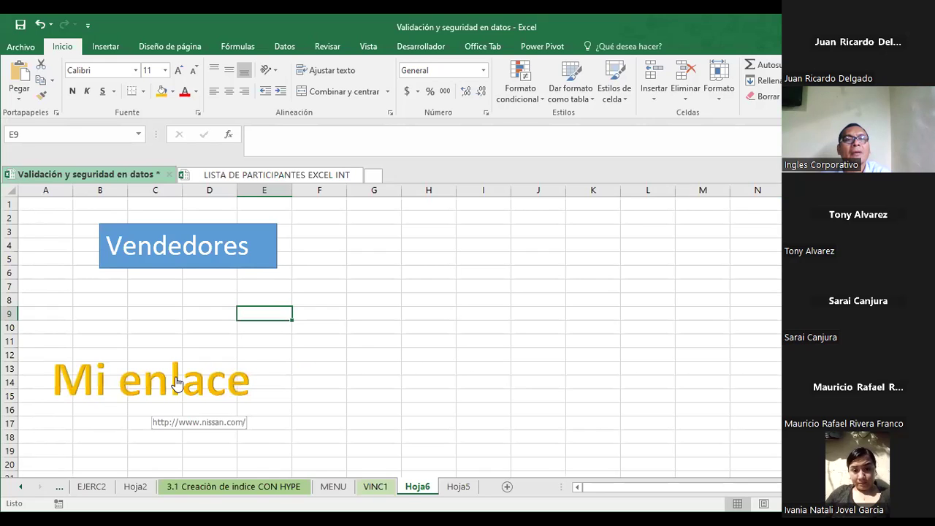
pyautogui.rightClick(211, 343)
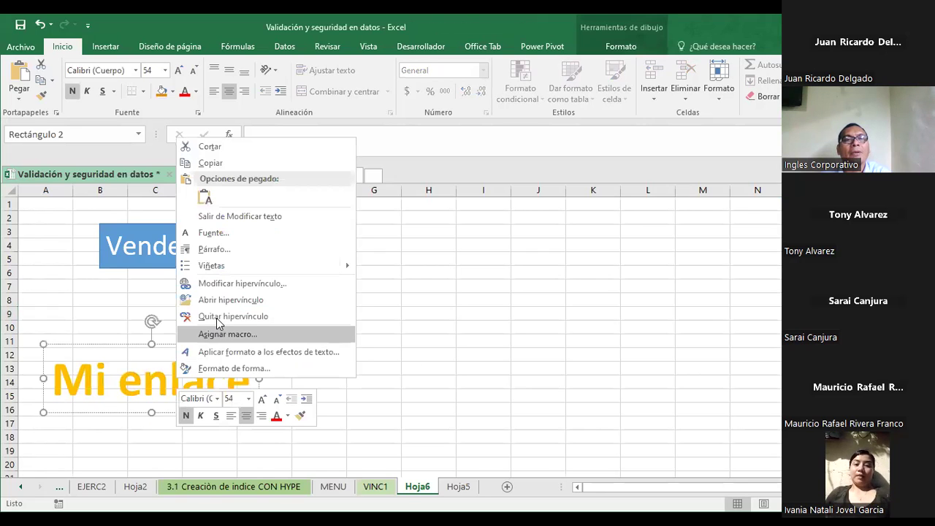
pyautogui.press('Escape')
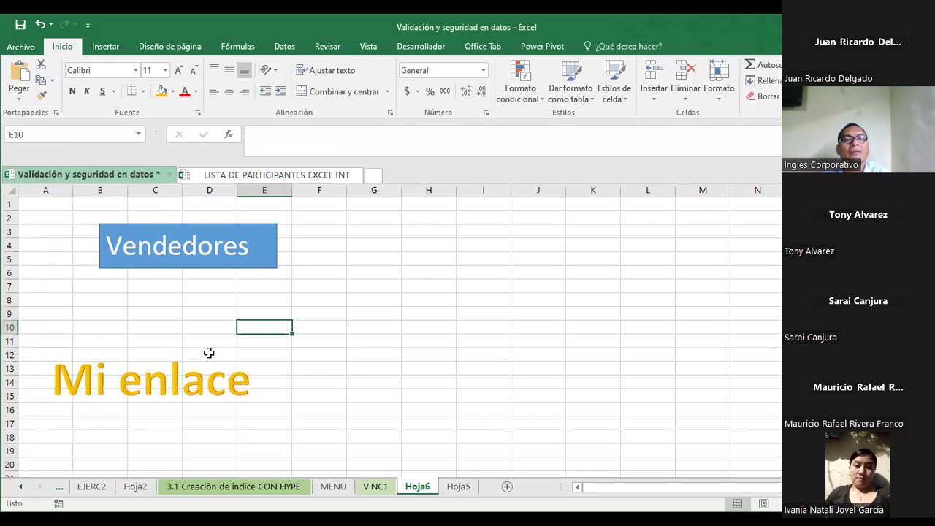
pyautogui.click(207, 353)
pyautogui.click(117, 344)
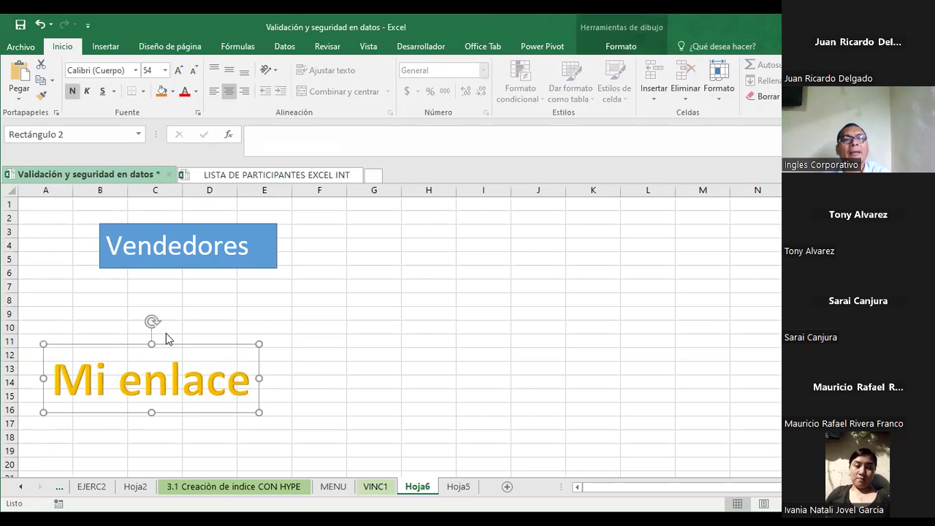
pyautogui.hotkey('shift', 'F10')
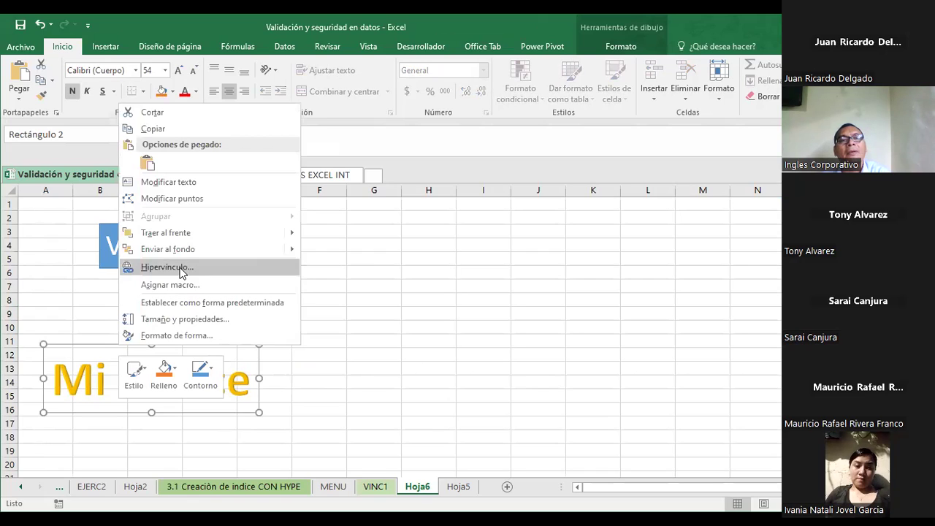
pyautogui.click(182, 268)
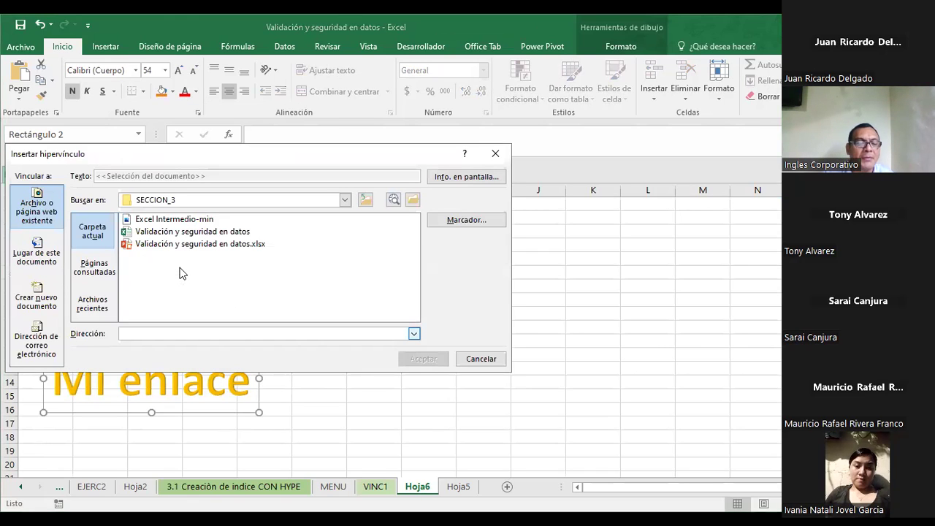
pyautogui.write('https://online.inglescorporativo.net')
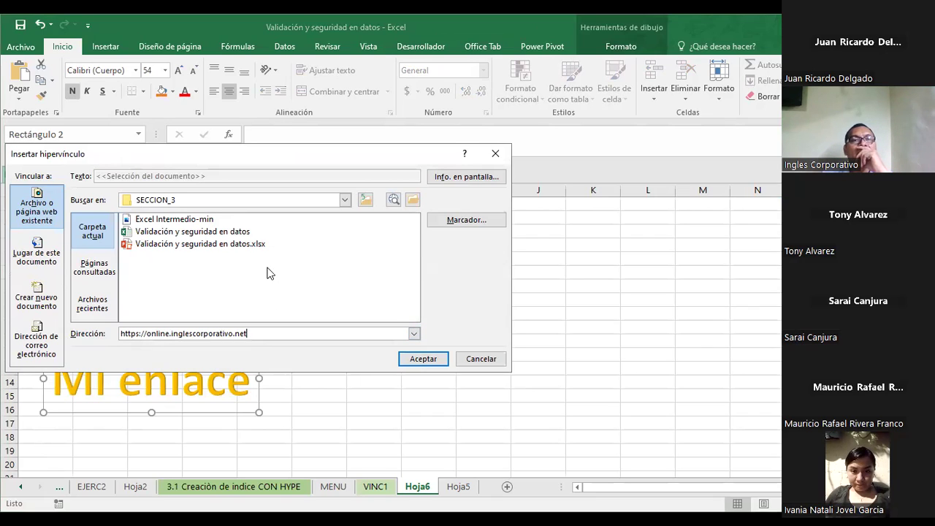
pyautogui.click(421, 362)
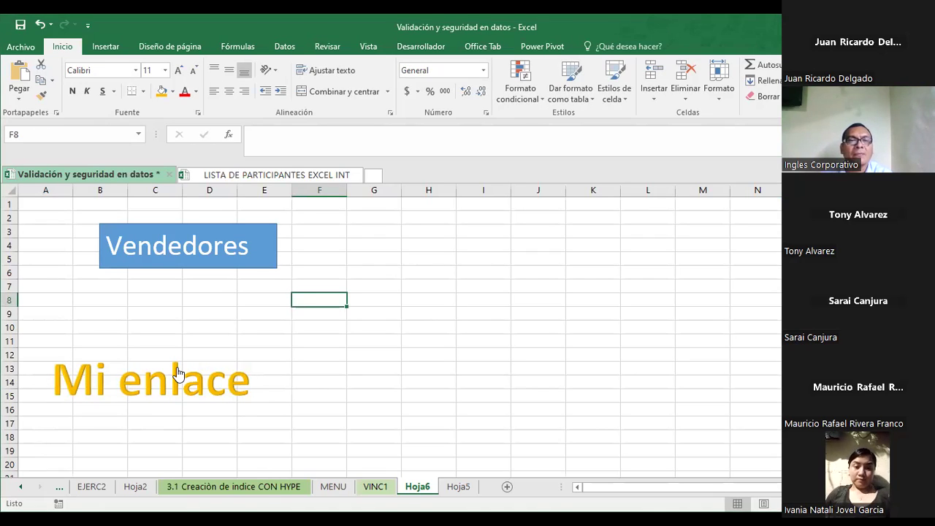
pyautogui.click(178, 373)
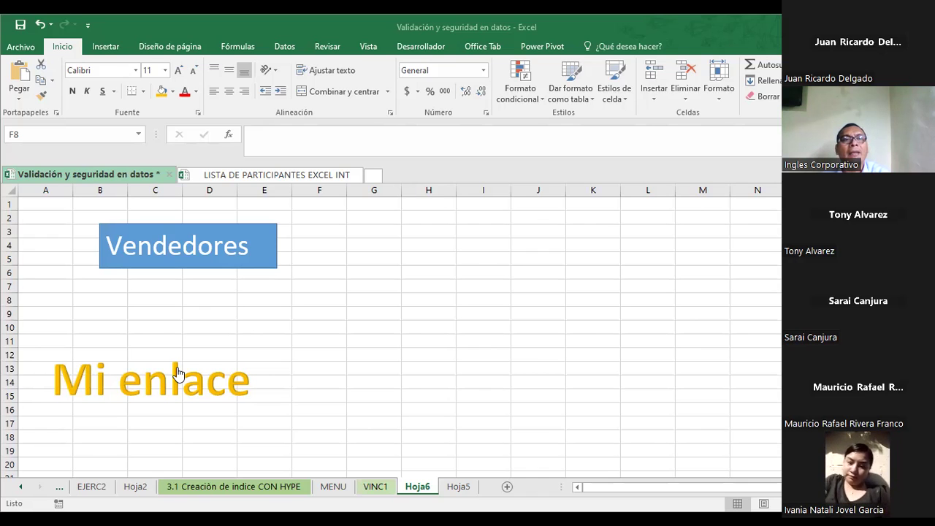
# Step: Follow Mi enlace to the course site, then load the site's root address
pyautogui.click(178, 374)
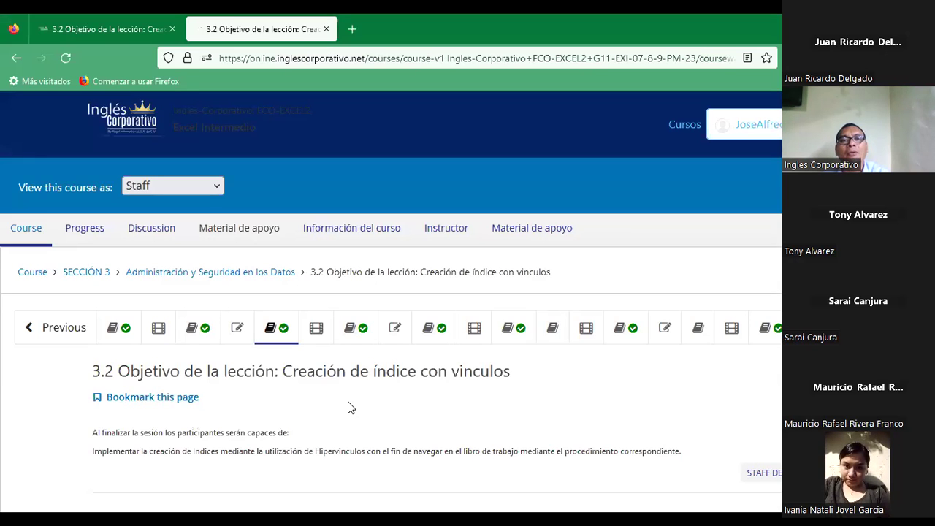
pyautogui.click(15, 62)
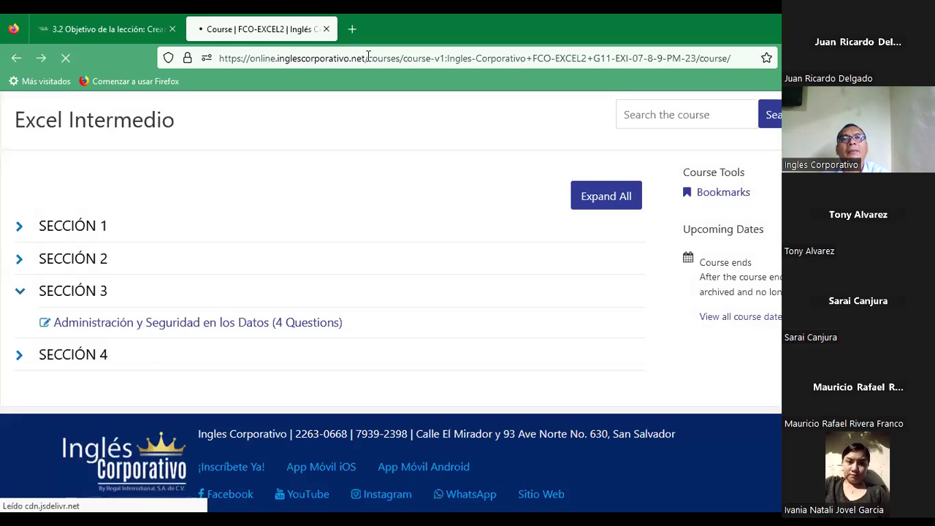
pyautogui.moveTo(368, 57); pyautogui.dragTo(632, 57)
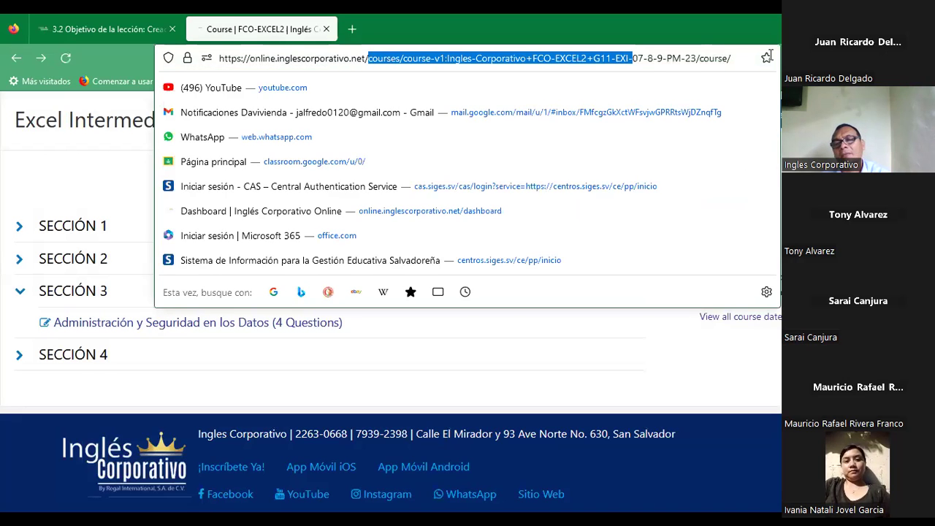
pyautogui.moveTo(770, 57); pyautogui.dragTo(769, 57)
pyautogui.press('BackSpace')
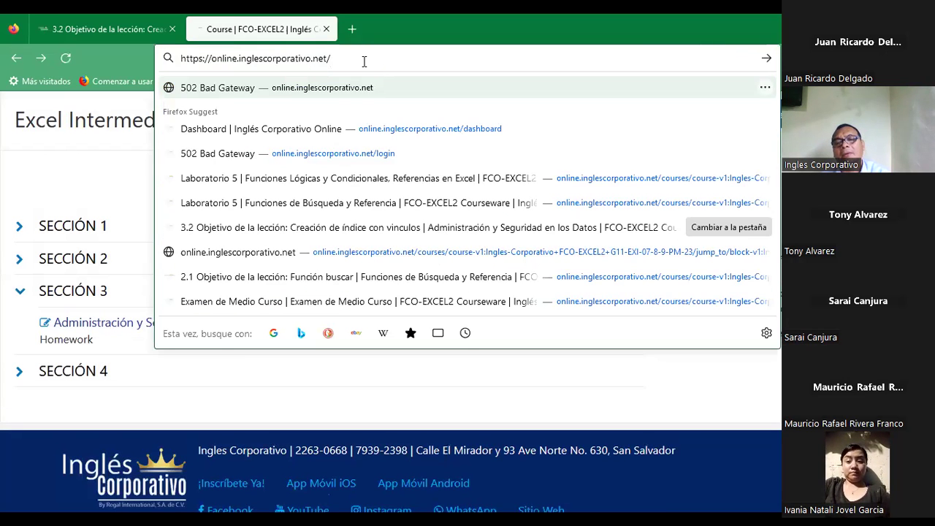
pyautogui.press('Return')
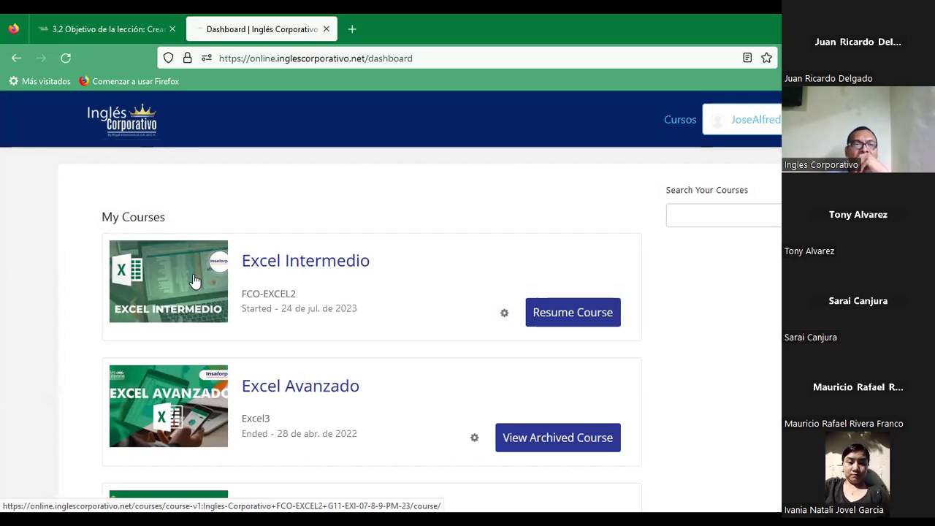
# Step: Open the Excel Intermedio course and its Administración y Seguridad en los Datos unit
pyautogui.click(194, 282)
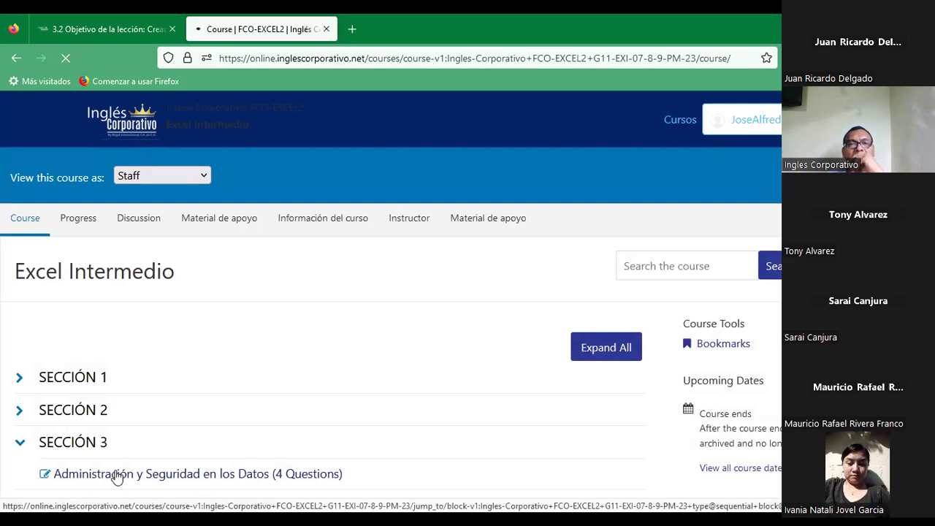
pyautogui.click(117, 476)
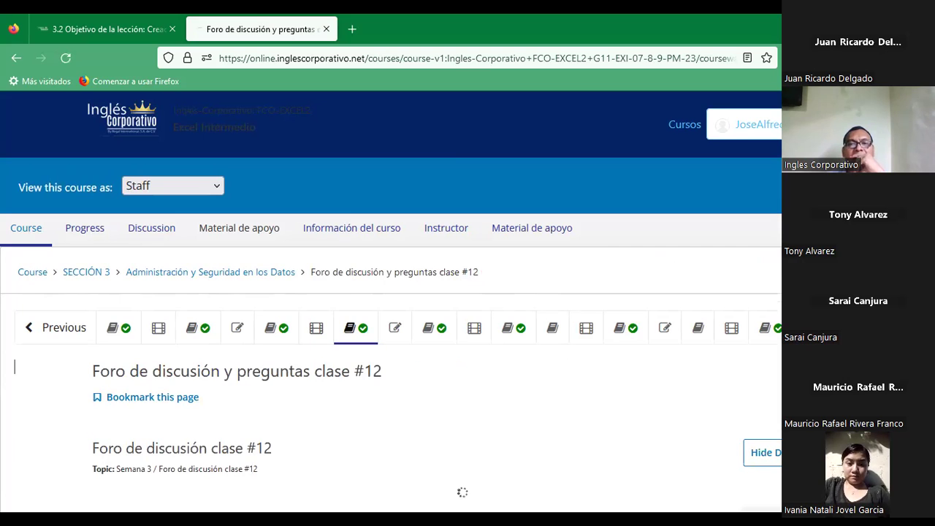
pyautogui.scroll(-3, 391, 300)
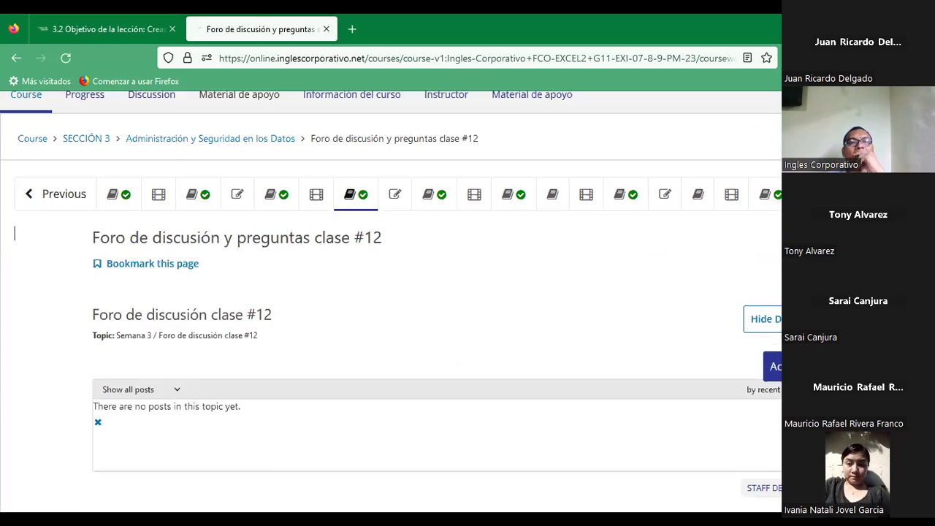
pyautogui.scroll(1, 14, 233)
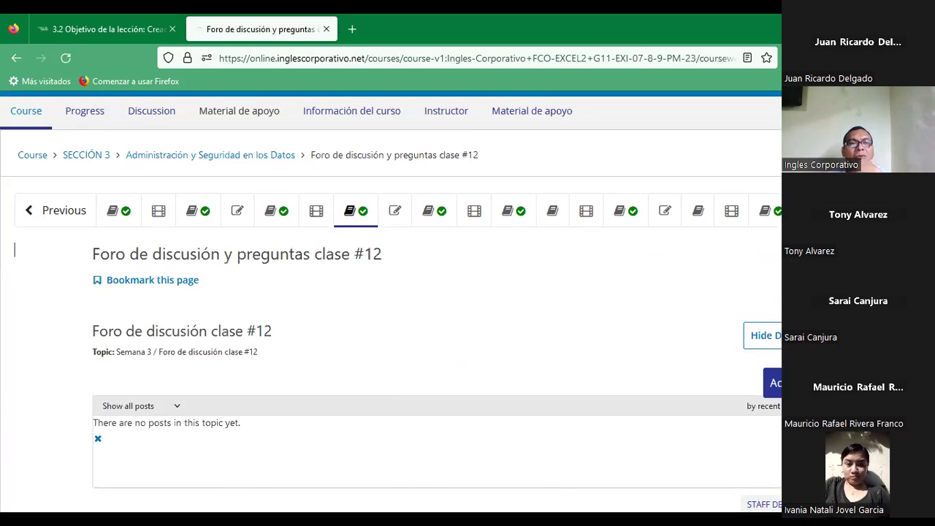
pyautogui.scroll(2, 750, 326)
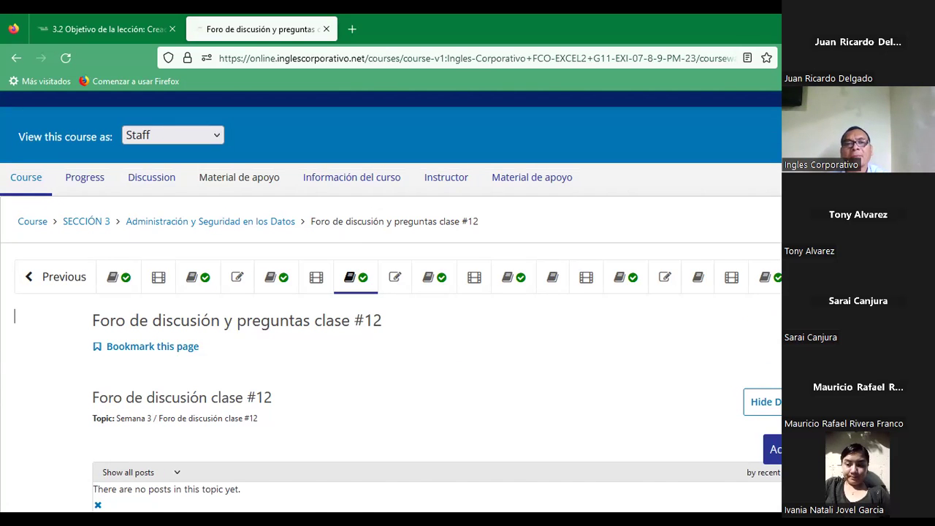
# Step: Move to the Laboratorio 2 unit, scroll through its questions, then return to the Excel workbook
pyautogui.click(395, 277)
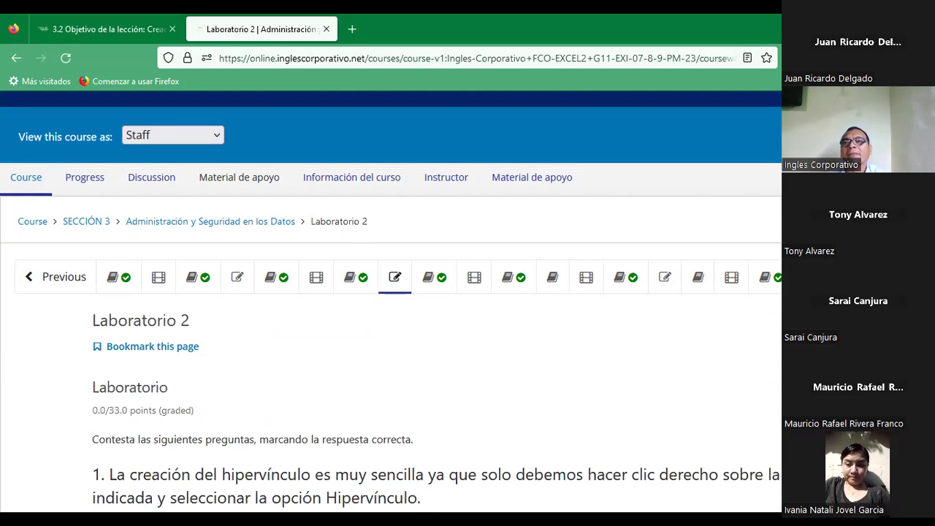
pyautogui.scroll(-3, 392, 301)
pyautogui.scroll(-2, 391, 301)
pyautogui.scroll(-2, 392, 301)
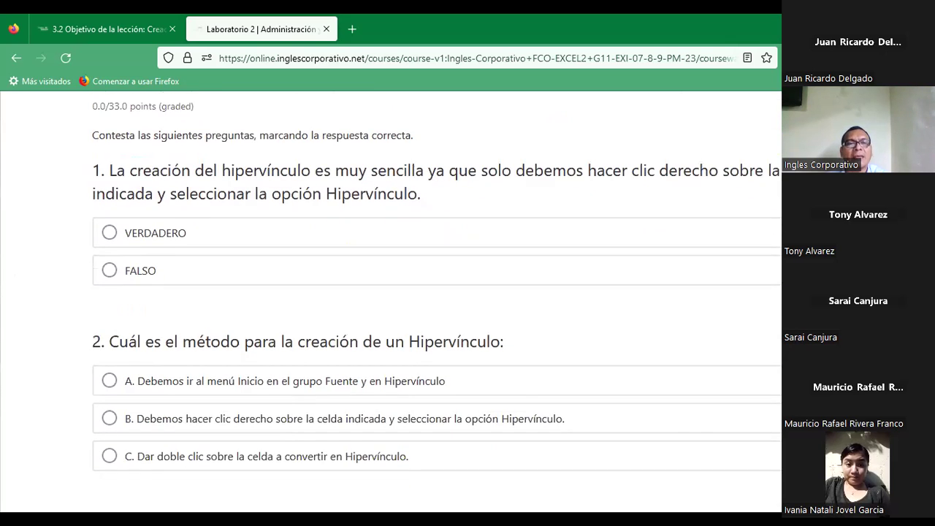
pyautogui.scroll(-1, 437, 304)
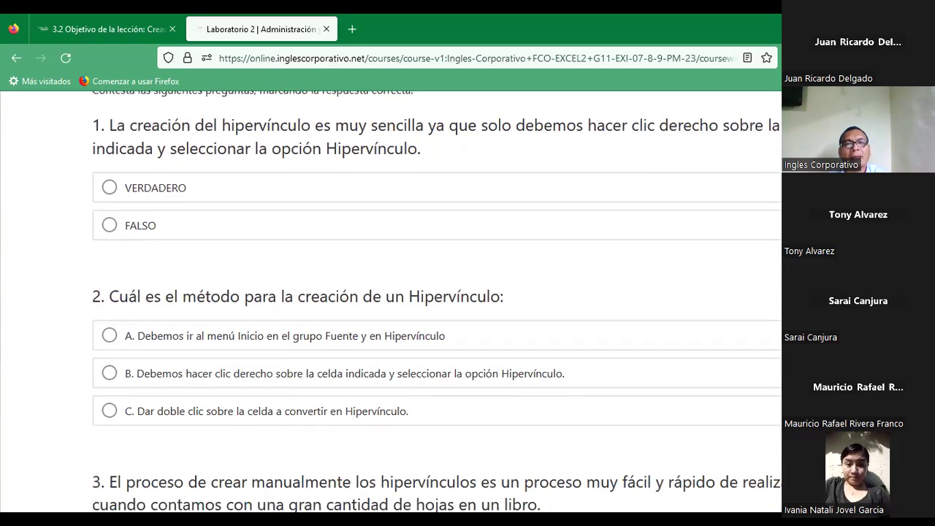
pyautogui.scroll(-2, 437, 304)
pyautogui.scroll(-2, 437, 302)
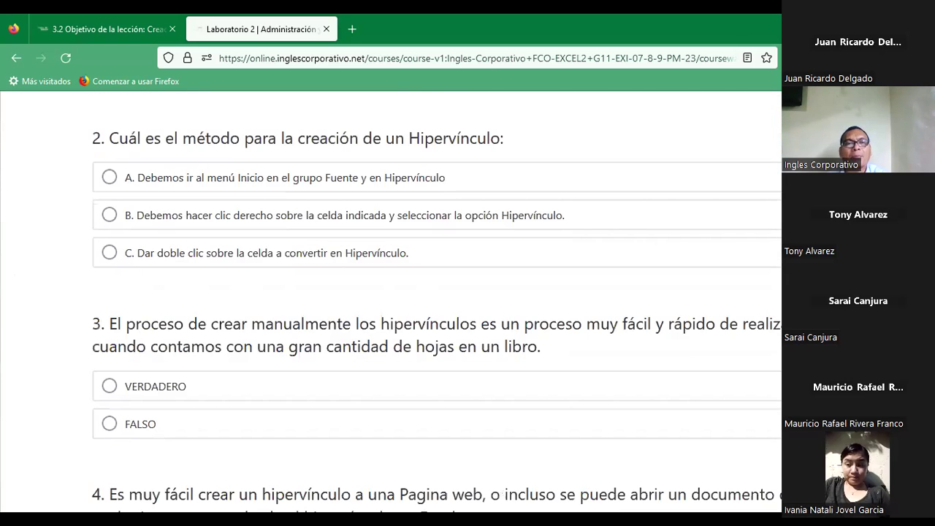
pyautogui.scroll(-2, 437, 302)
pyautogui.scroll(-2, 437, 302)
pyautogui.scroll(-1, 437, 302)
pyautogui.scroll(5, 427, 452)
pyautogui.scroll(5, 427, 452)
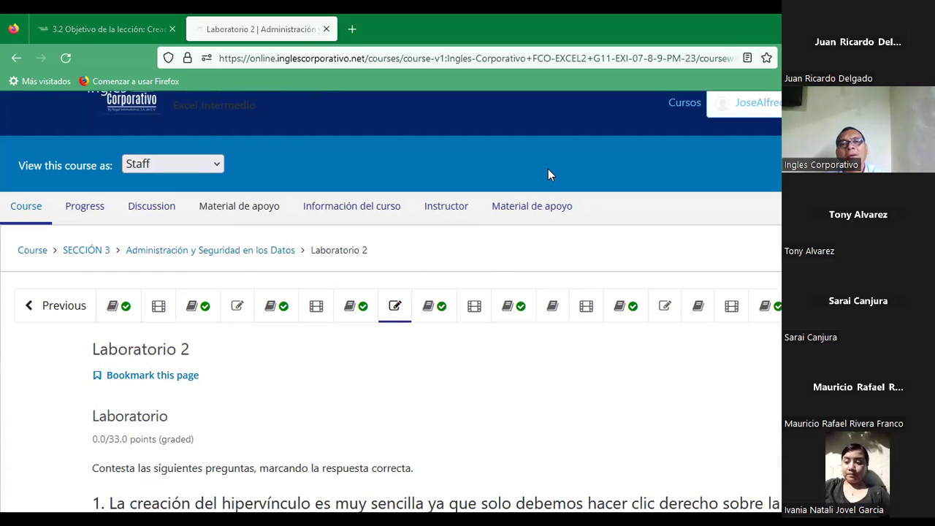
pyautogui.hotkey('alt', 'Tab')
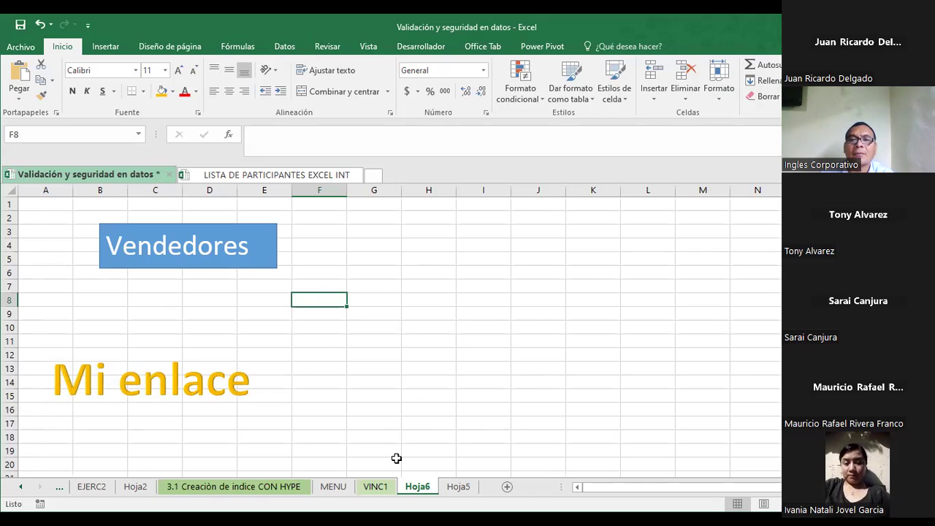
# Step: Add a new blank sheet, Hoja7, after Hoja6
pyautogui.click(460, 488)
pyautogui.click(507, 486)
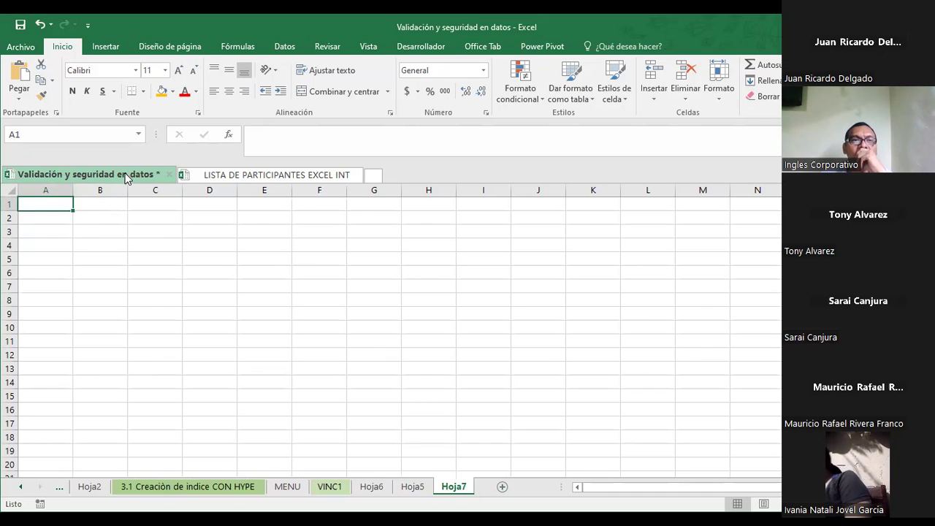
pyautogui.click(106, 47)
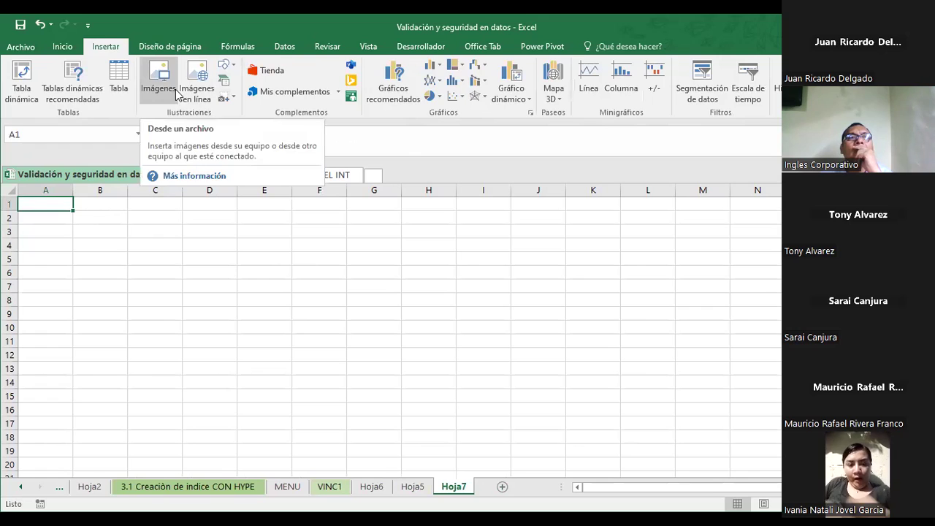
pyautogui.click(63, 45)
pyautogui.click(156, 48)
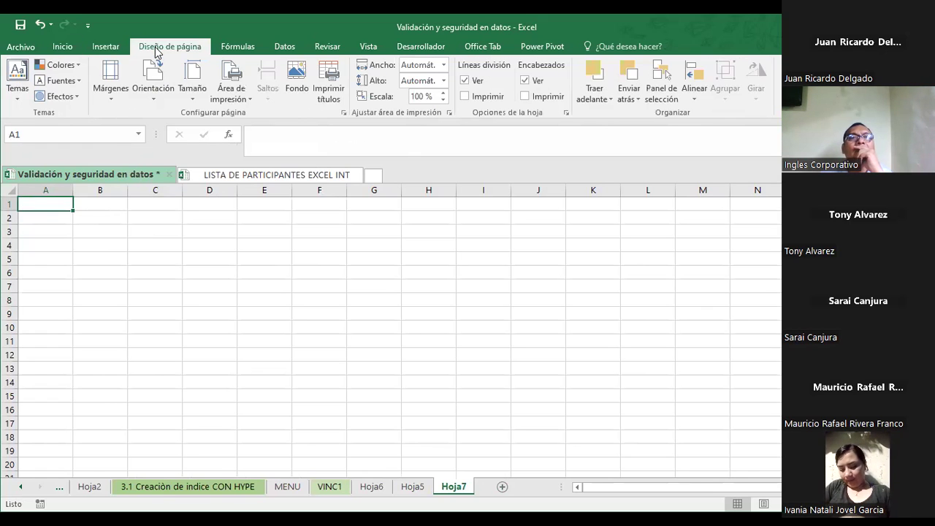
# Step: Set the Excel Intermedio picture from Descargas as Hoja7's sheet background
pyautogui.click(297, 74)
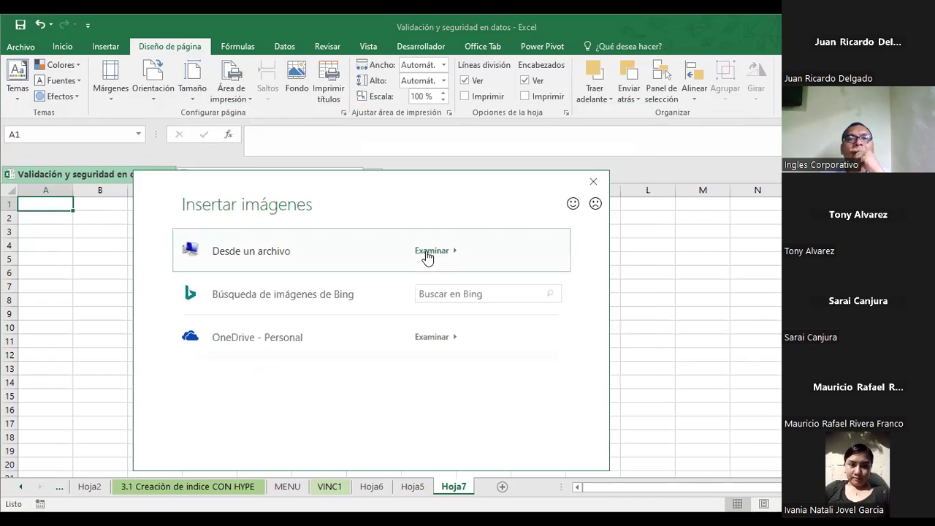
pyautogui.click(431, 251)
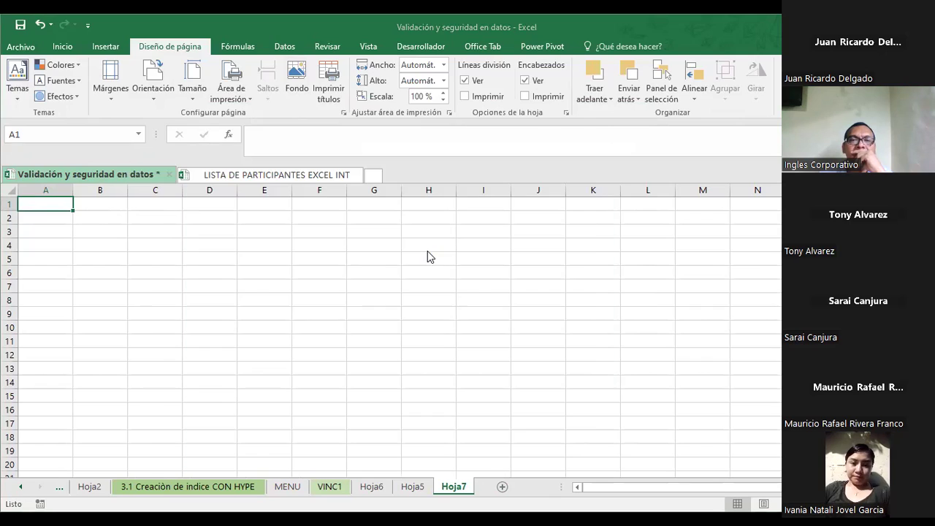
pyautogui.moveTo(64, 160)
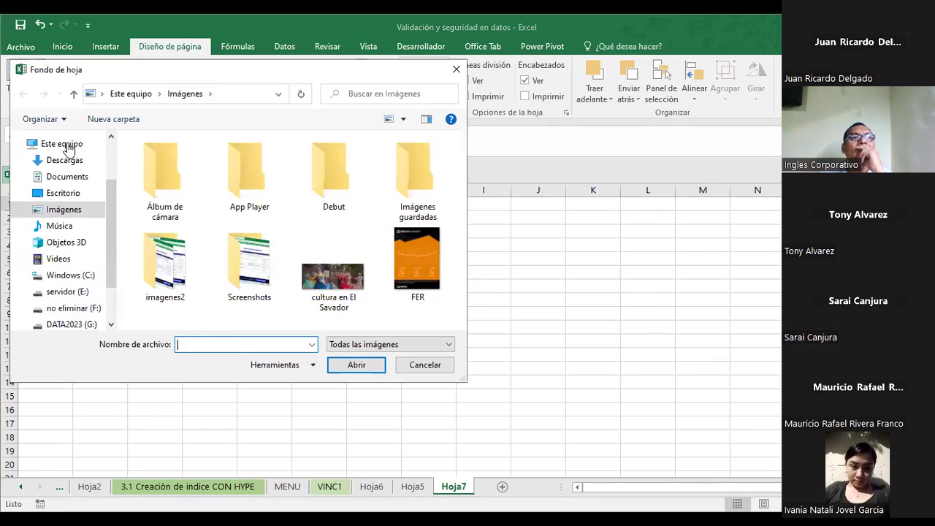
pyautogui.click(63, 162)
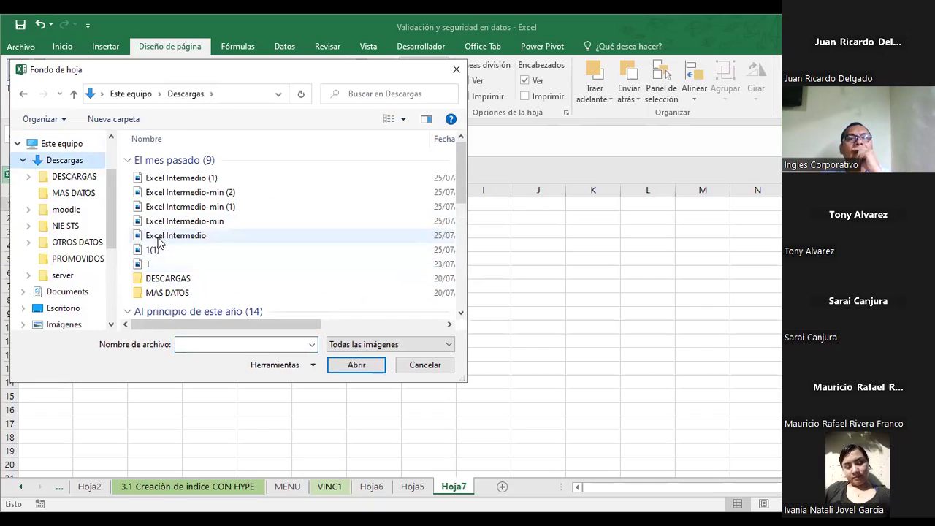
pyautogui.click(159, 238)
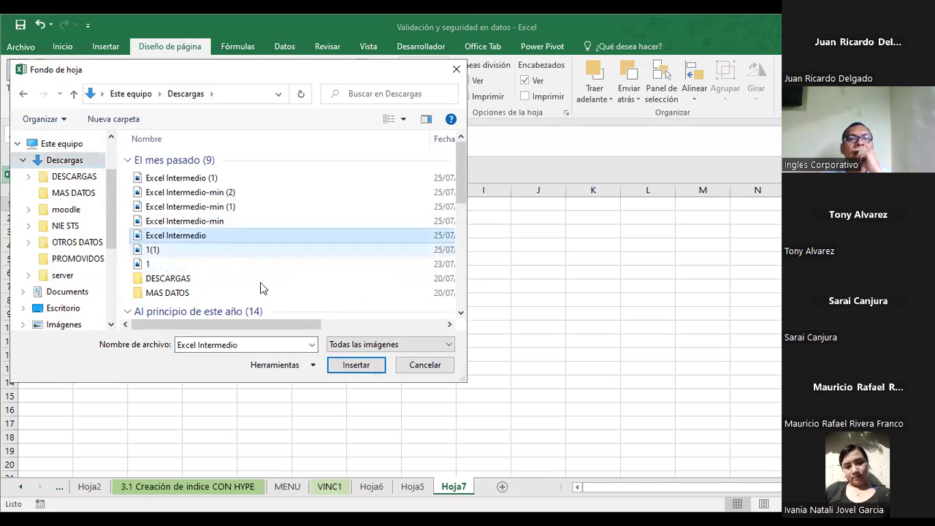
pyautogui.click(356, 364)
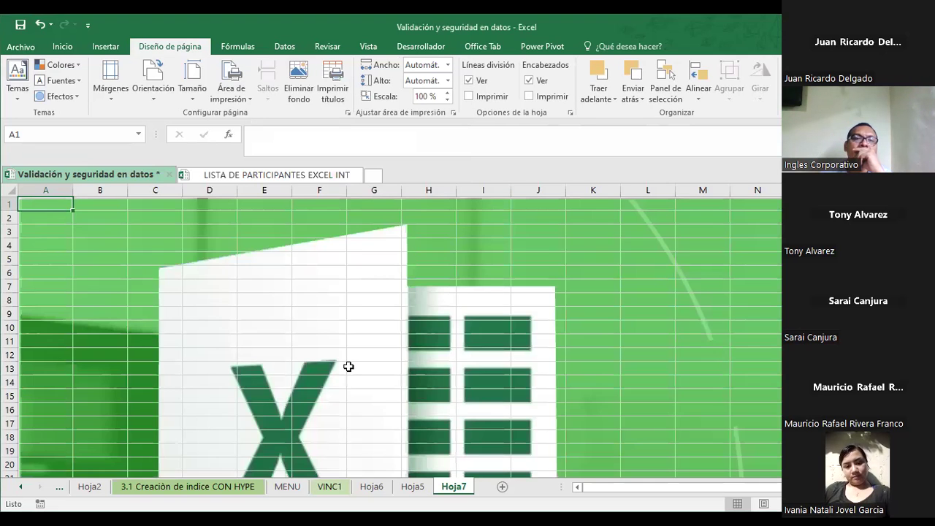
pyautogui.scroll(-6, 272, 319)
pyautogui.scroll(5, 272, 318)
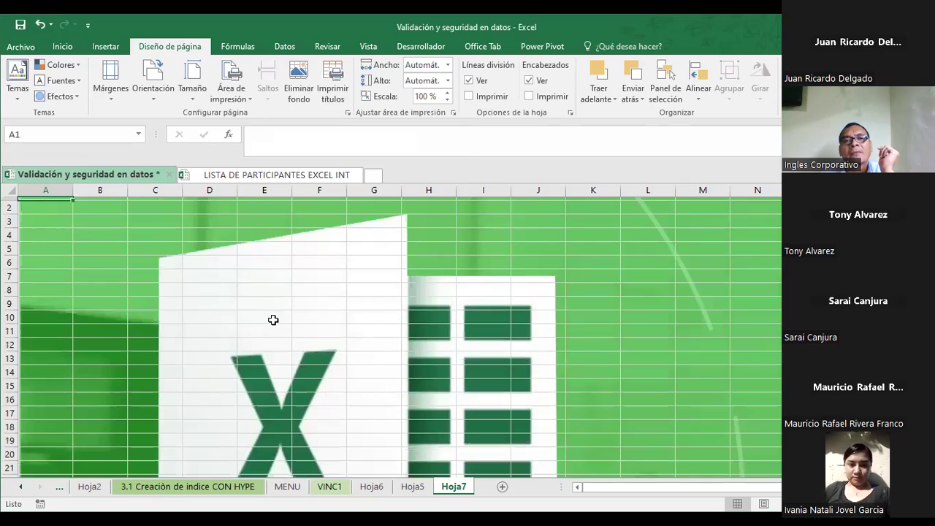
pyautogui.scroll(1, 273, 320)
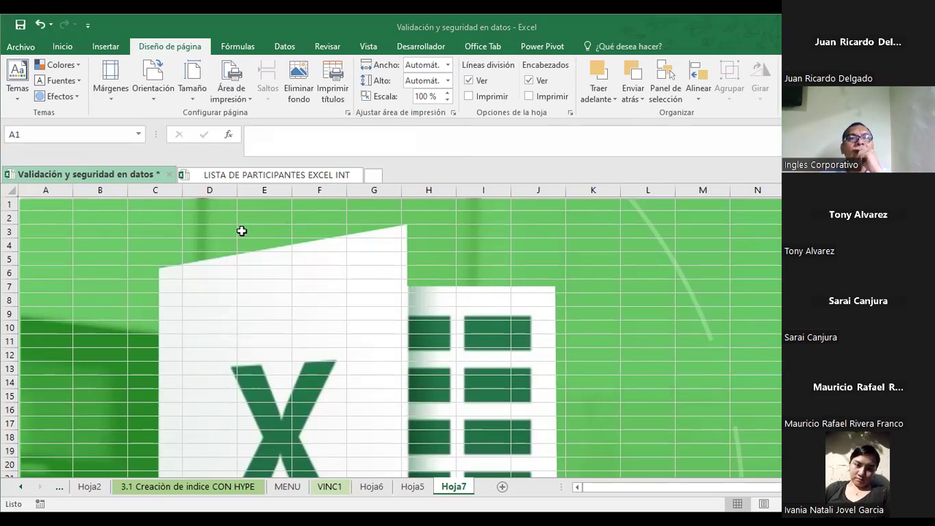
pyautogui.click(106, 47)
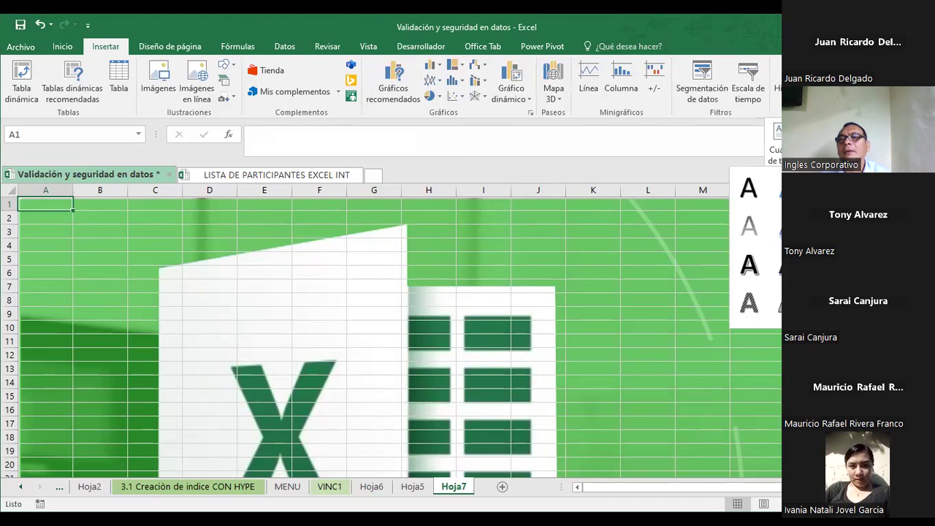
# Step: Insert a gold WordArt reading 'OPCION 1' around D3:H8 on Hoja7
pyautogui.click(299, 314)
pyautogui.moveTo(293, 271); pyautogui.dragTo(343, 263)
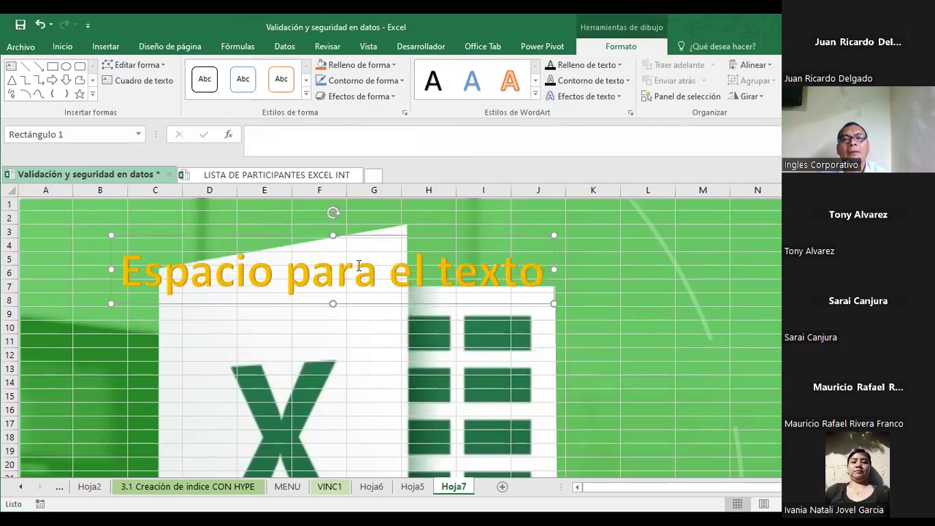
pyautogui.moveTo(549, 281); pyautogui.dragTo(390, 272)
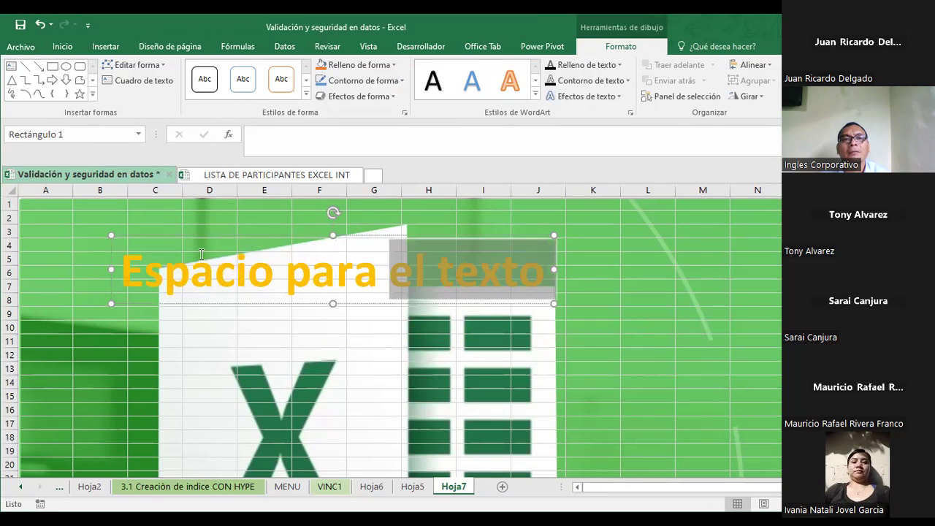
pyautogui.moveTo(201, 255); pyautogui.dragTo(159, 263)
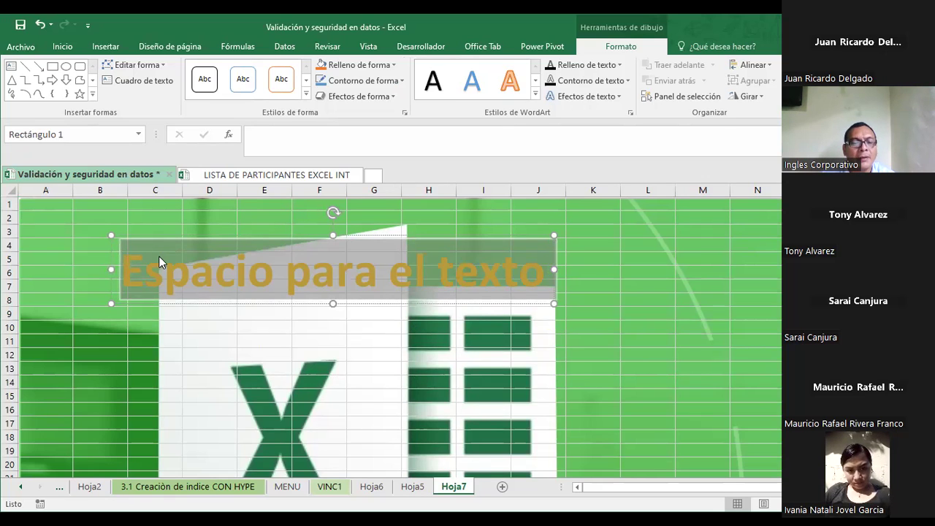
pyautogui.write('OPCION')
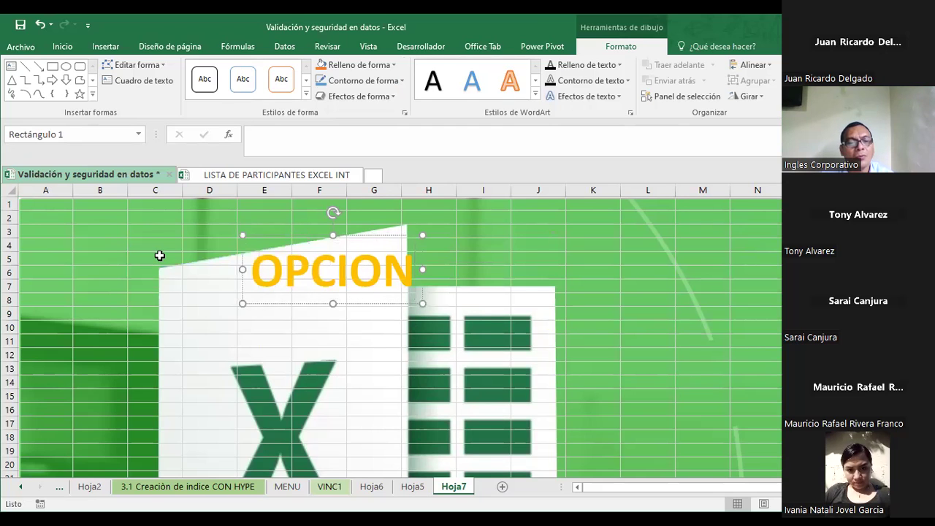
pyautogui.write(' 1')
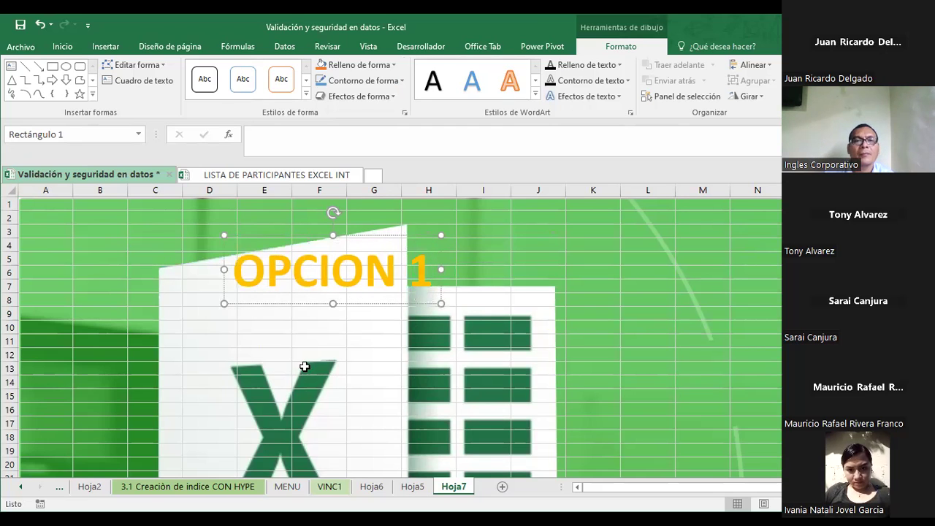
pyautogui.click(302, 367)
pyautogui.click(282, 290)
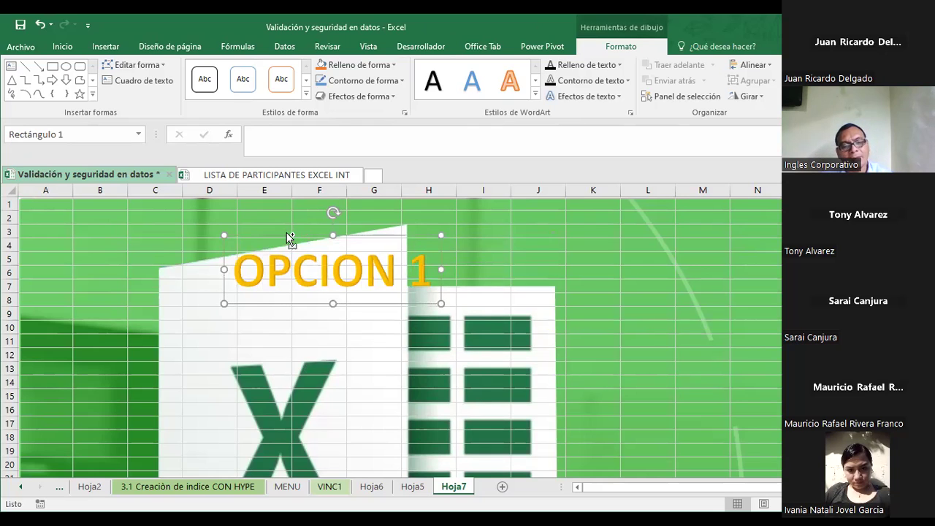
# Step: Duplicate the OPCION 1 WordArt and spread the overlapping copies apart on the sheet
pyautogui.hotkey('ctrl', 'd')
pyautogui.hotkey('ctrl', 'd')
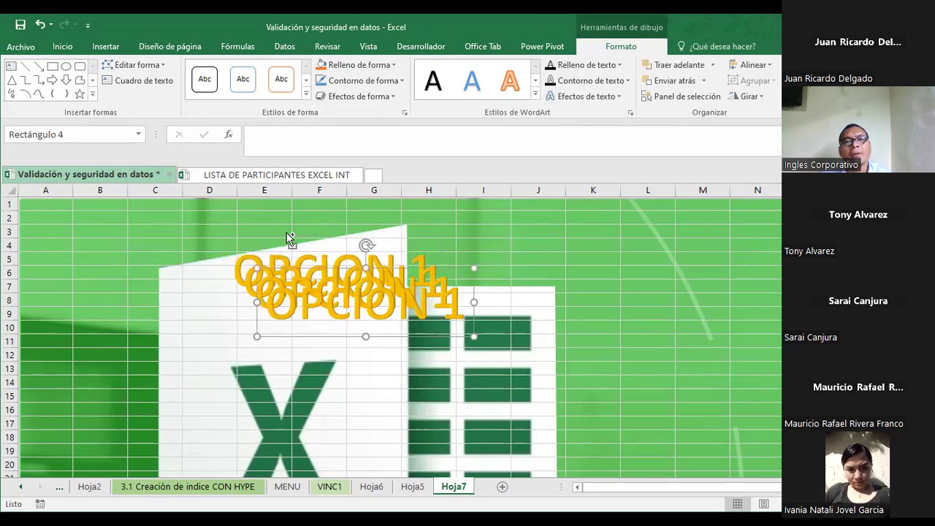
pyautogui.hotkey('ctrl', 'd')
pyautogui.moveTo(343, 353); pyautogui.dragTo(305, 439)
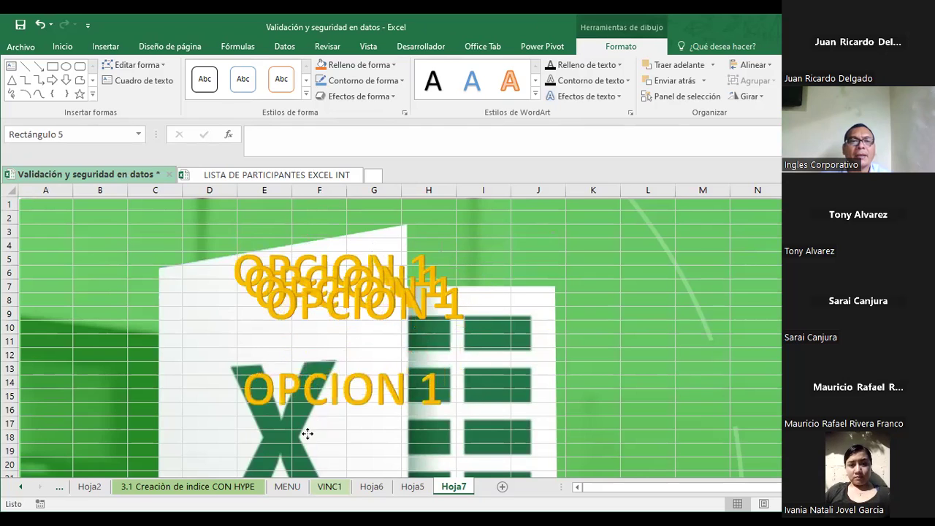
pyautogui.click(339, 308)
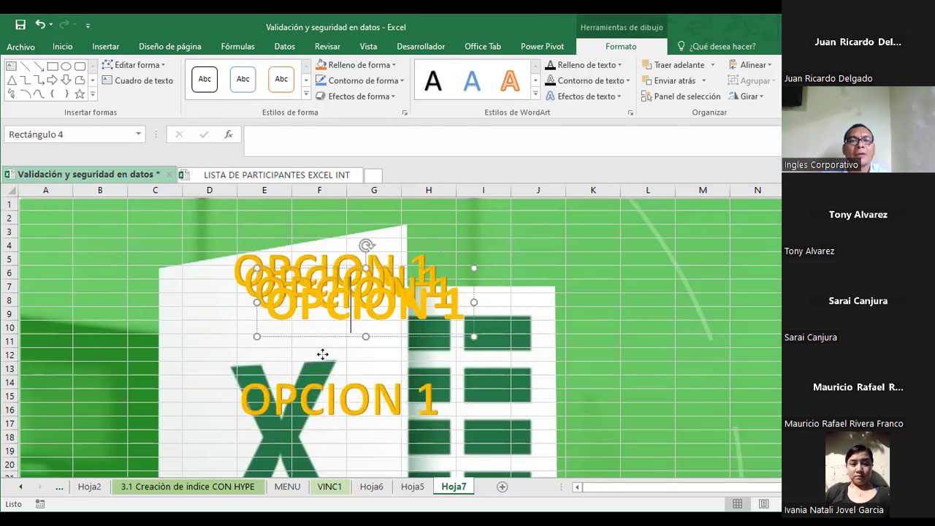
pyautogui.moveTo(330, 334); pyautogui.dragTo(308, 377)
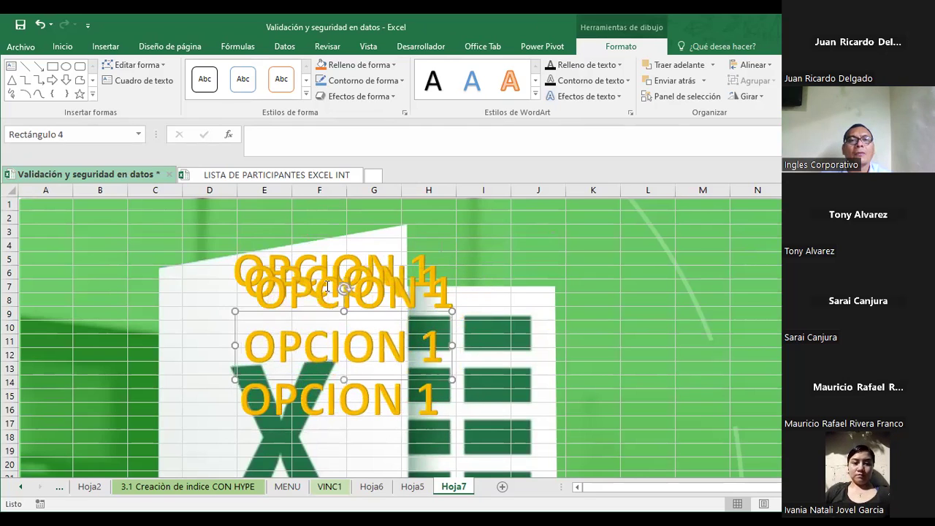
pyautogui.click(329, 311)
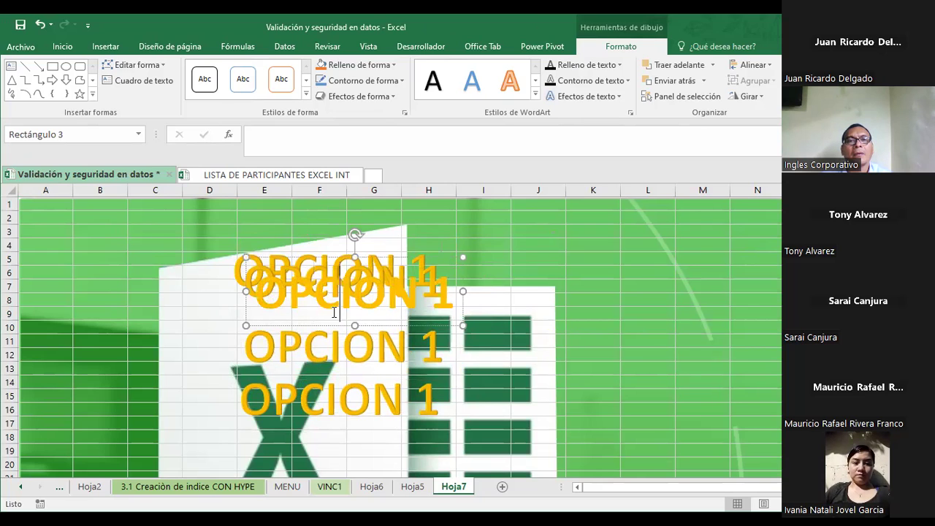
pyautogui.moveTo(386, 251)
pyautogui.mouseDown()
pyautogui.moveTo(361, 190)
pyautogui.moveTo(354, 274)
pyautogui.mouseUp()
pyautogui.click(339, 303)
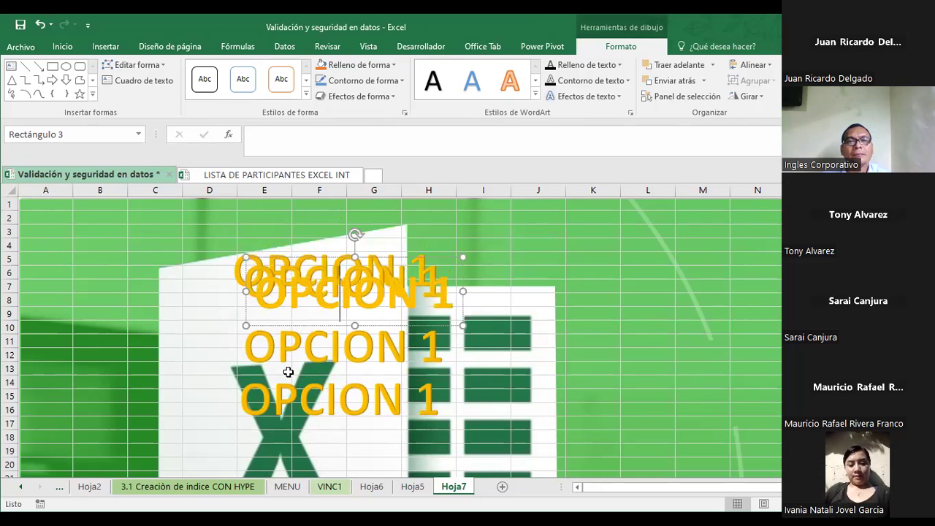
pyautogui.click(287, 293)
pyautogui.moveTo(289, 324); pyautogui.dragTo(270, 262)
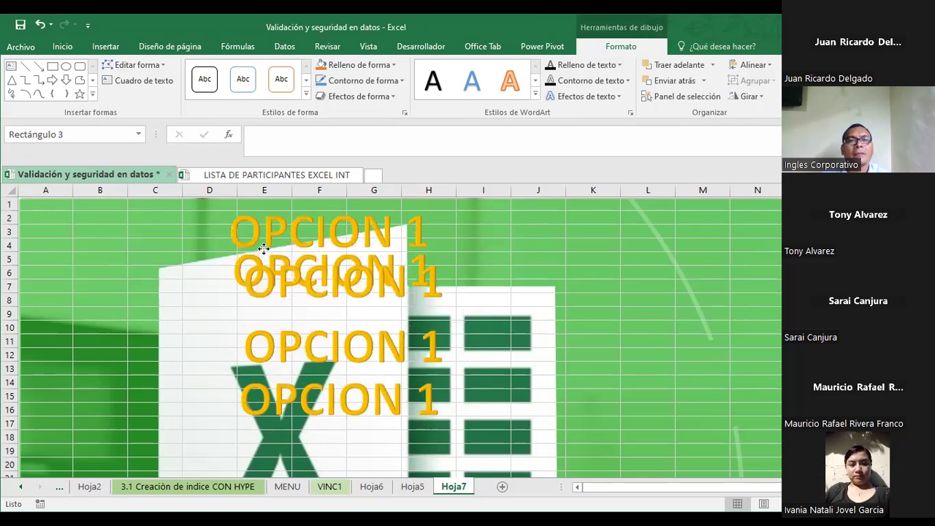
pyautogui.click(282, 295)
pyautogui.moveTo(275, 315); pyautogui.dragTo(265, 342)
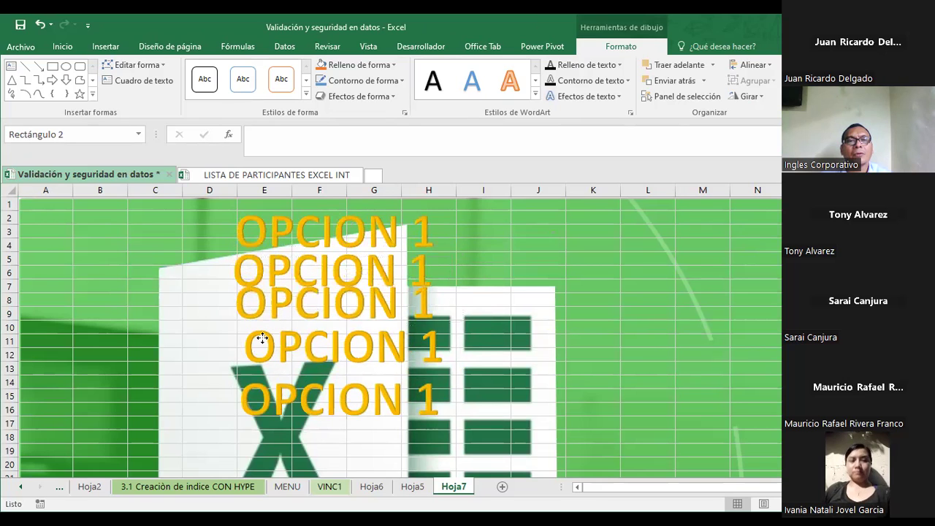
# Step: Arrange four OPCION 1 labels into a two-by-two grid and delete the extra copy
pyautogui.click(265, 342)
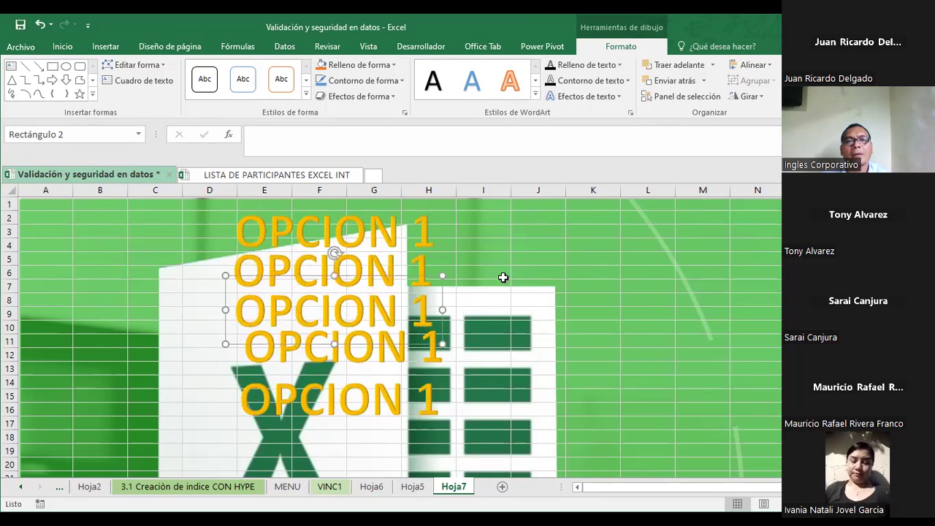
pyautogui.click(257, 355)
pyautogui.click(257, 356)
pyautogui.moveTo(251, 355)
pyautogui.mouseDown()
pyautogui.moveTo(113, 284)
pyautogui.moveTo(95, 260)
pyautogui.mouseUp()
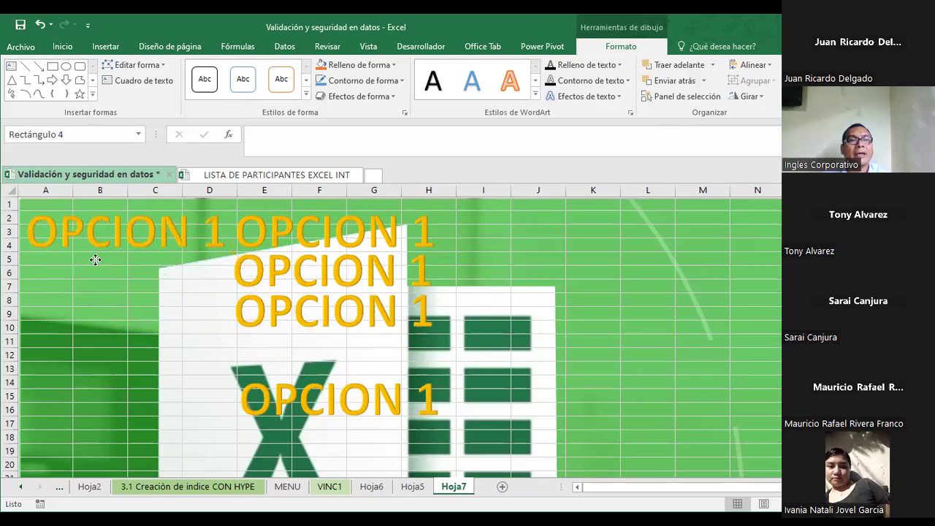
pyautogui.click(301, 391)
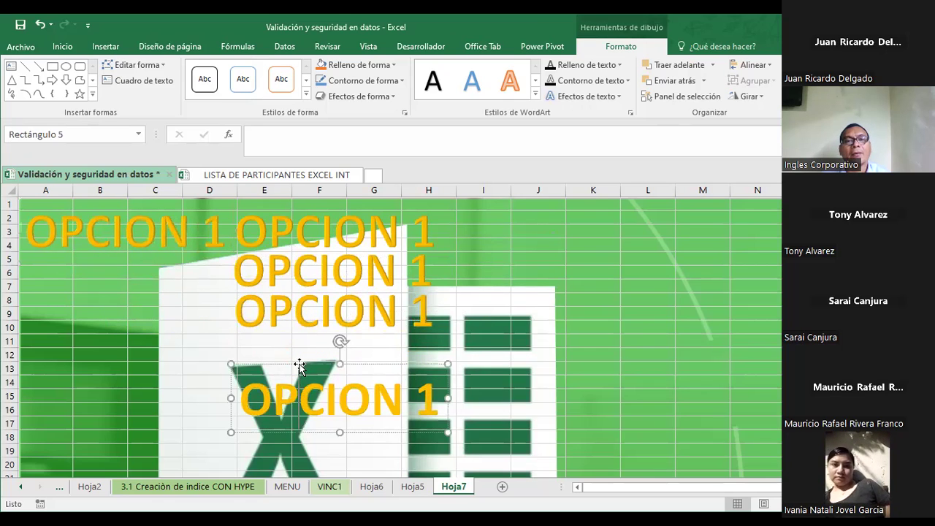
pyautogui.moveTo(300, 365); pyautogui.dragTo(83, 326)
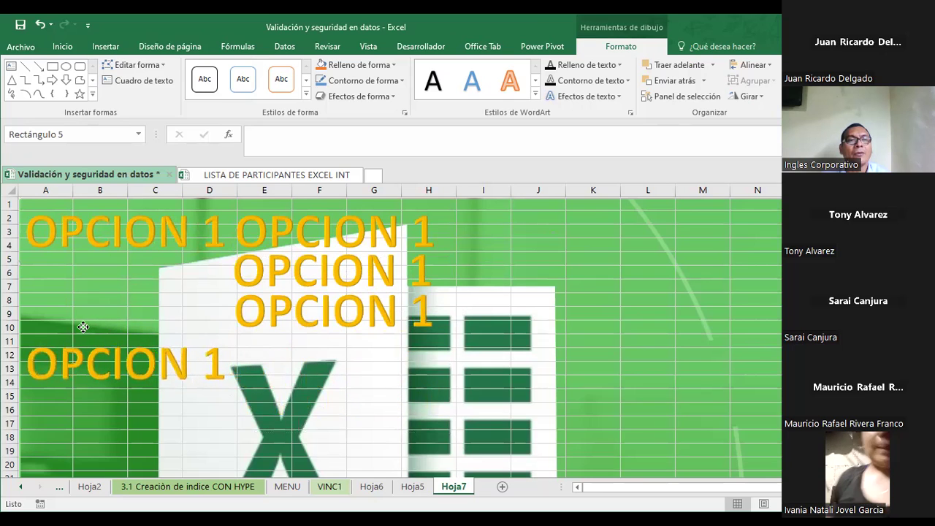
pyautogui.click(329, 278)
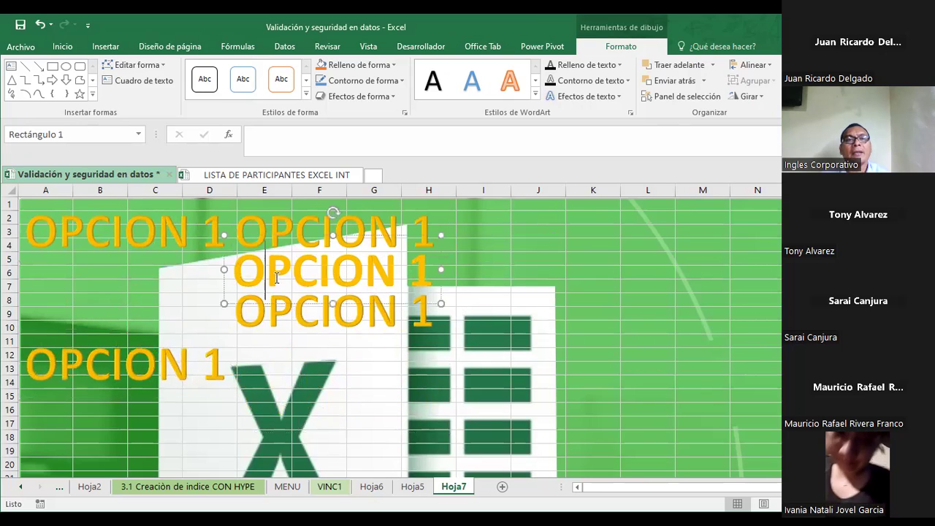
pyautogui.moveTo(333, 304); pyautogui.dragTo(333, 277)
pyautogui.moveTo(369, 238)
pyautogui.mouseDown()
pyautogui.moveTo(410, 338)
pyautogui.moveTo(402, 325)
pyautogui.mouseUp()
pyautogui.click(330, 293)
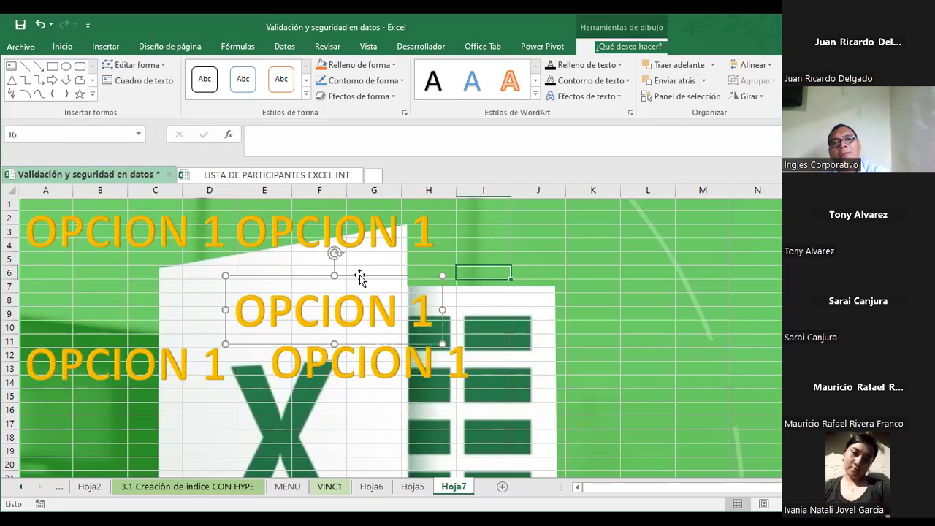
pyautogui.press('Delete')
pyautogui.click(283, 239)
pyautogui.moveTo(267, 258)
pyautogui.mouseDown()
pyautogui.moveTo(335, 267)
pyautogui.moveTo(305, 261)
pyautogui.mouseUp()
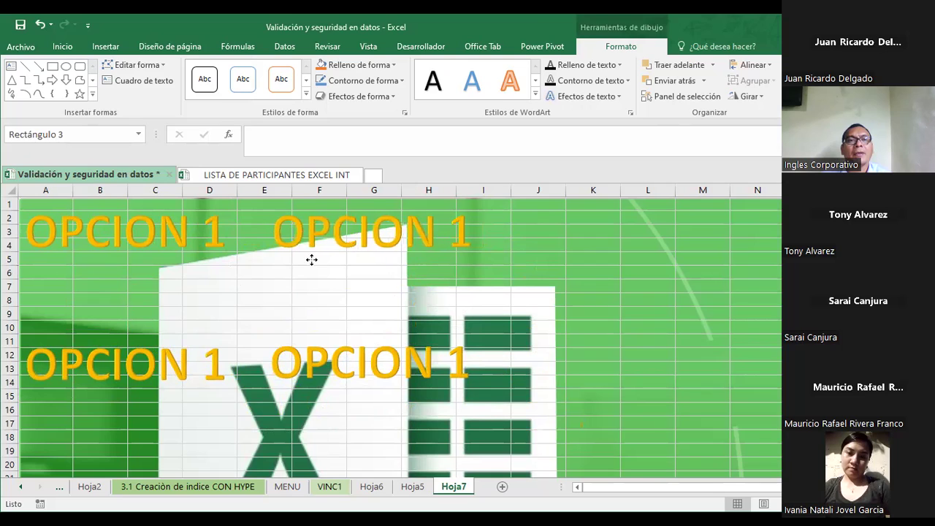
pyautogui.click(140, 236)
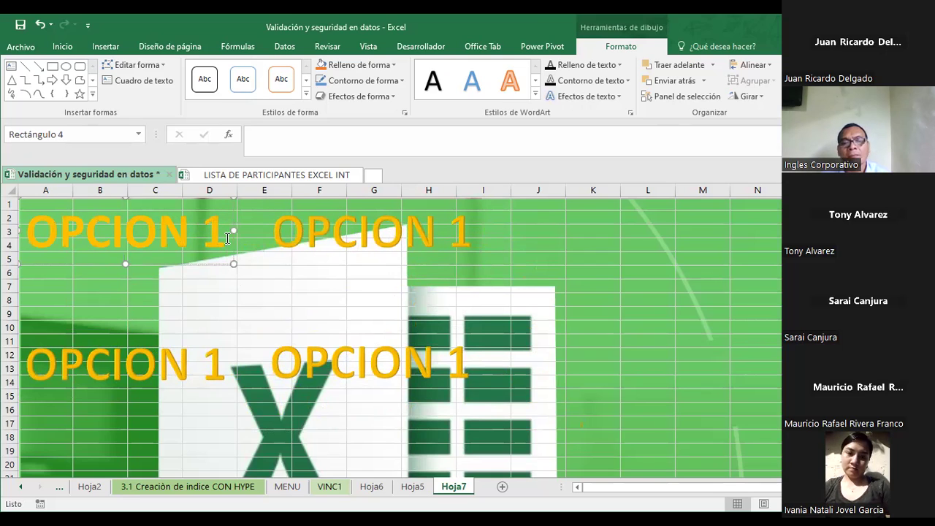
# Step: Renumber the upper-right, lower-left and lower-right labels to OPCION 2, 3 and 4
pyautogui.click(468, 236)
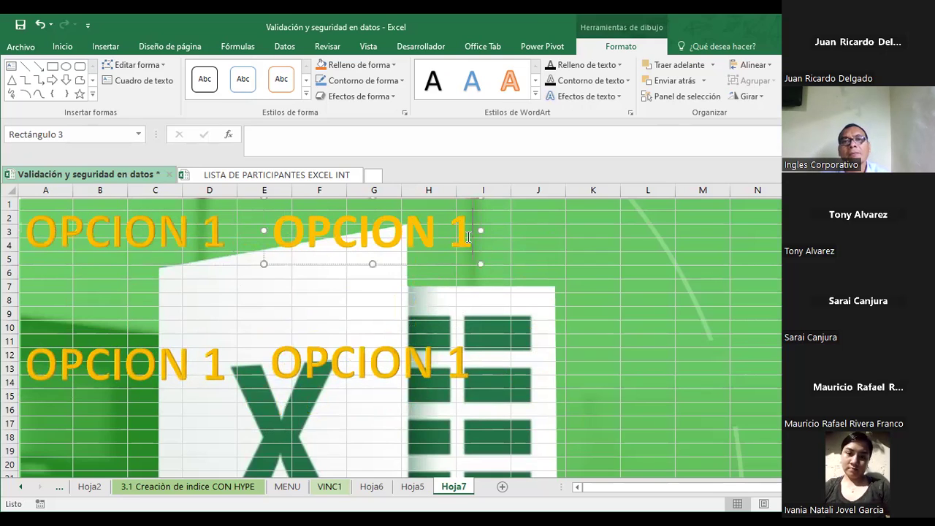
pyautogui.press('BackSpace')
pyautogui.write('2')
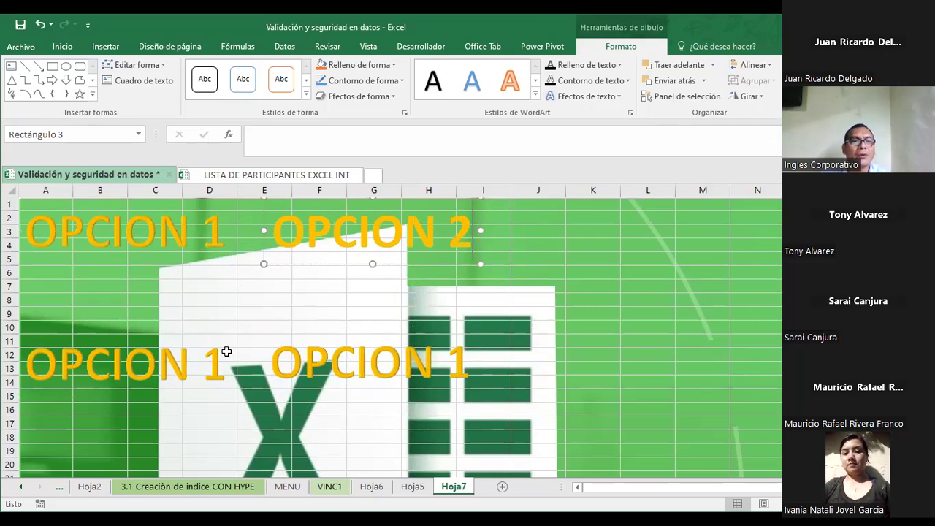
pyautogui.click(221, 365)
pyautogui.press('BackSpace')
pyautogui.write('3')
pyautogui.click(462, 363)
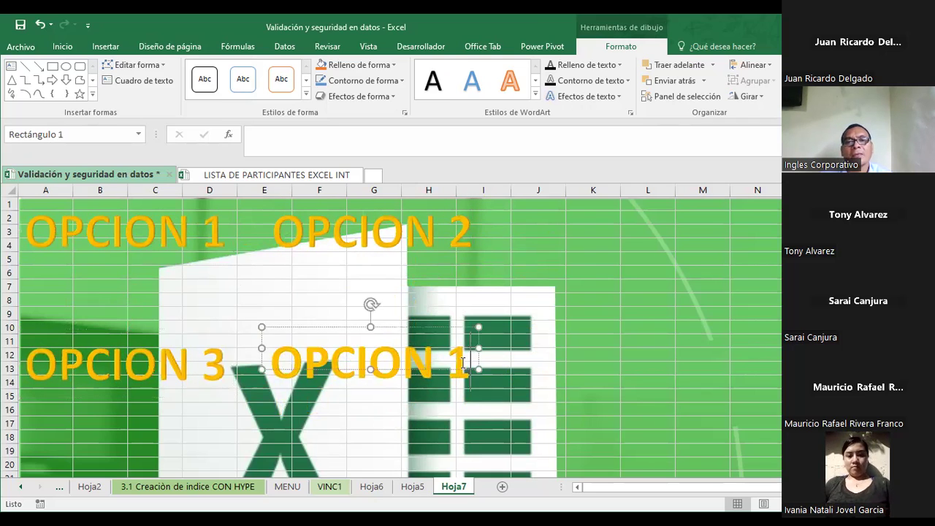
pyautogui.press('BackSpace')
pyautogui.write('4')
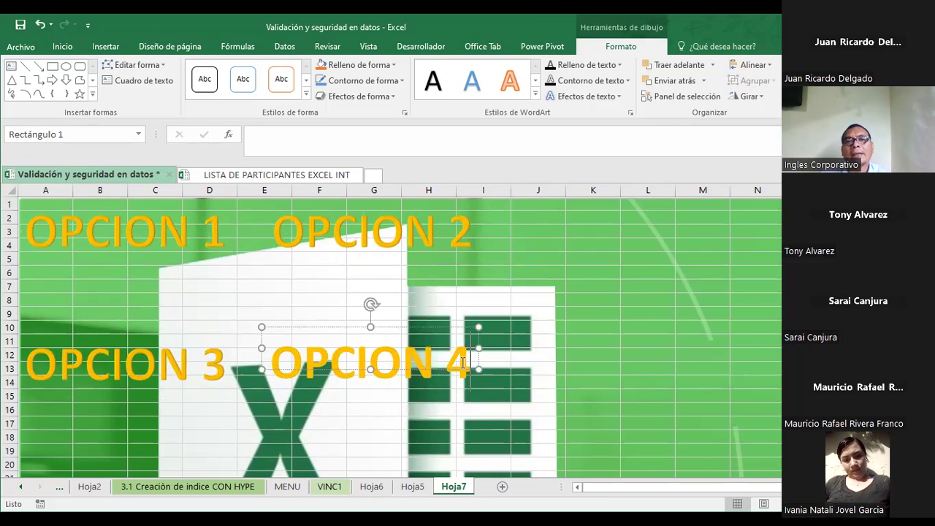
pyautogui.click(502, 274)
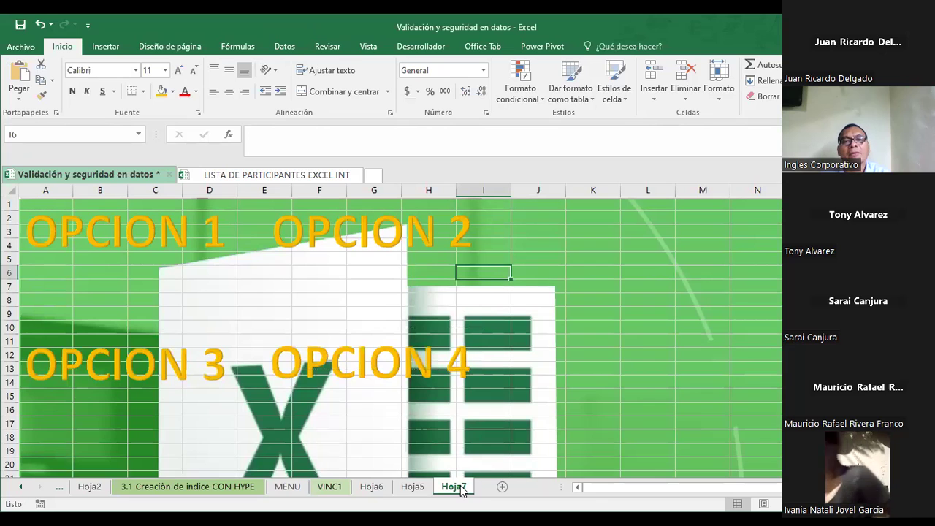
# Step: Rename the Hoja7 sheet to MENU2
pyautogui.rightClick(460, 491)
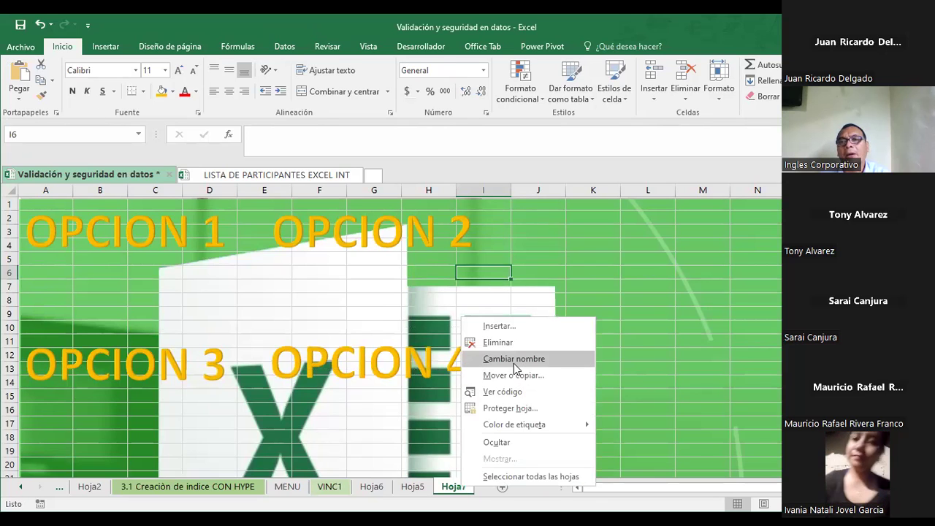
pyautogui.click(515, 361)
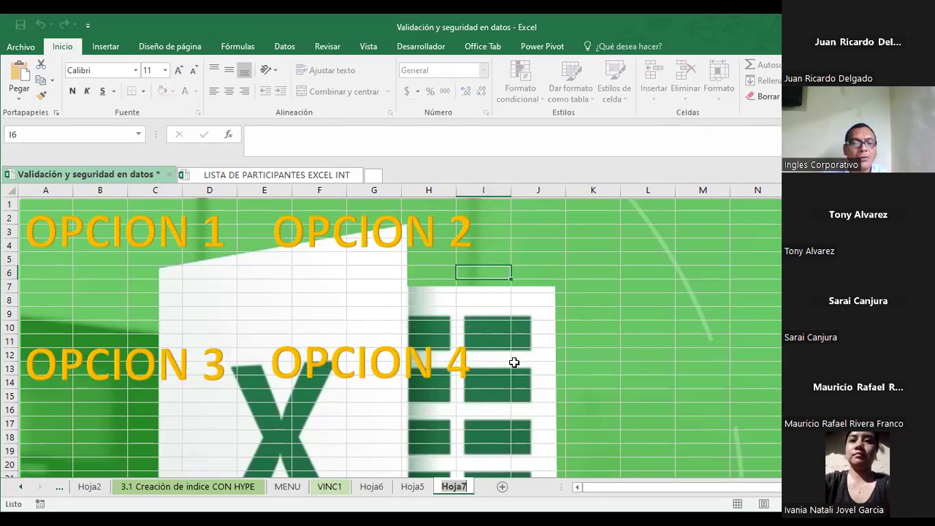
pyautogui.write('MENU2')
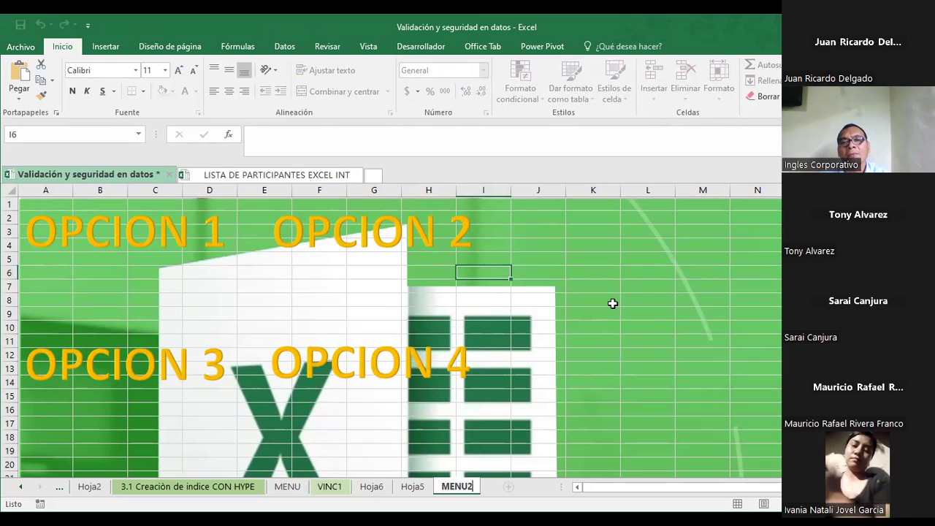
pyautogui.click(612, 302)
# Step: Add two new sheets and rename the first one CLIENTES
pyautogui.click(508, 488)
pyautogui.click(508, 488)
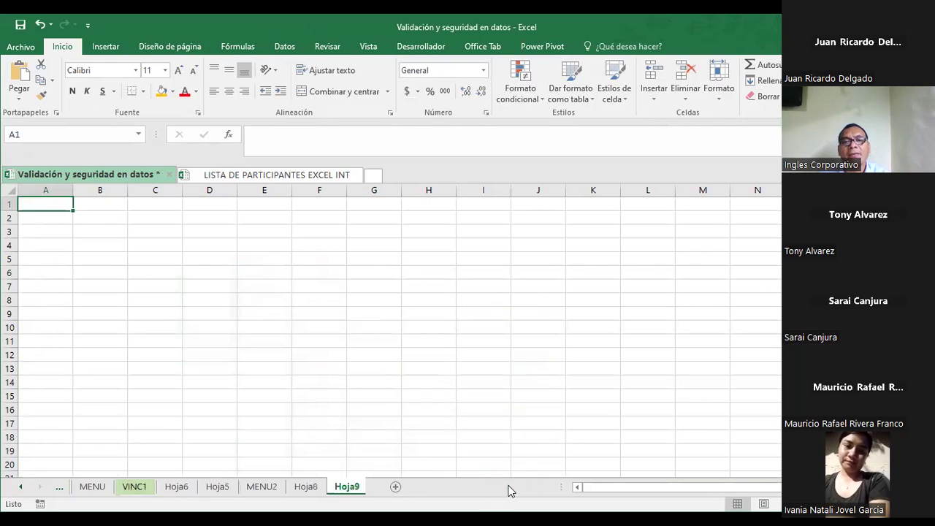
pyautogui.click(307, 487)
pyautogui.rightClick(308, 488)
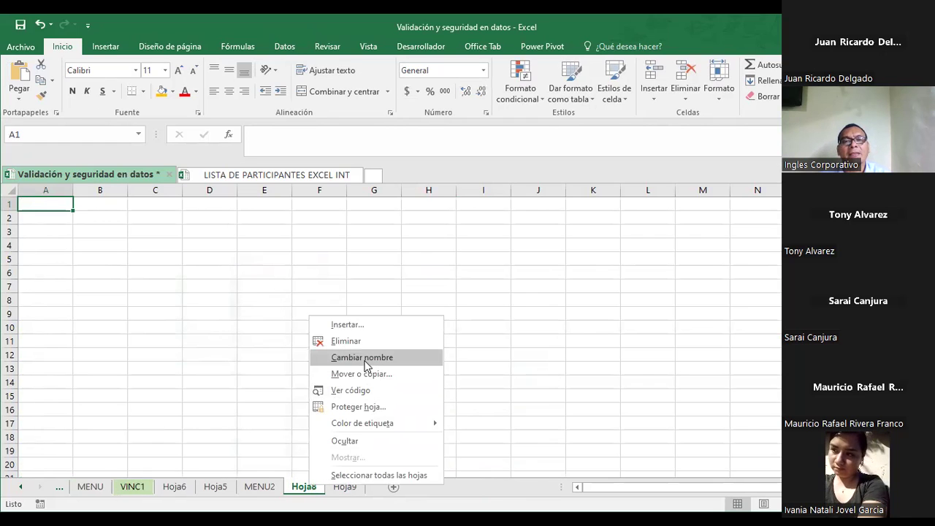
pyautogui.click(366, 357)
pyautogui.write('d')
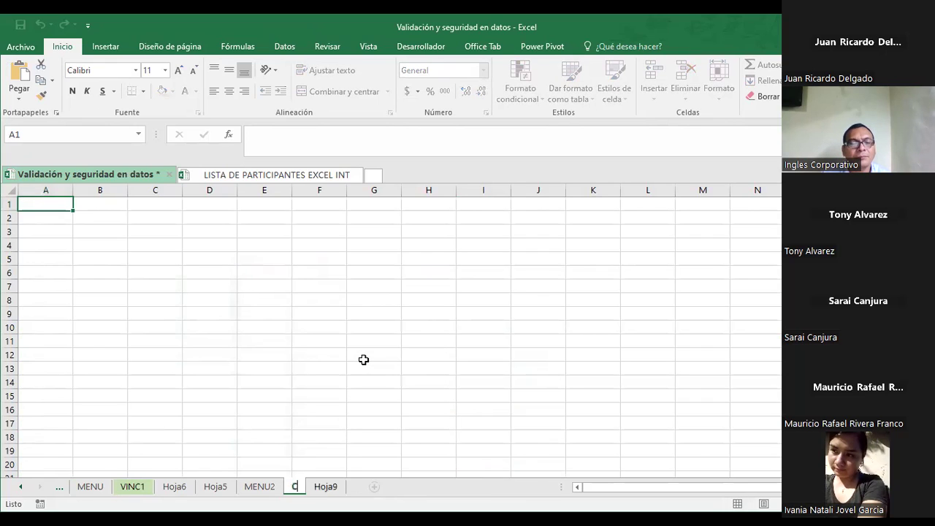
pyautogui.write('LIEWNTES')
pyautogui.press('BackSpace')
pyautogui.press('BackSpace')
pyautogui.press('BackSpace')
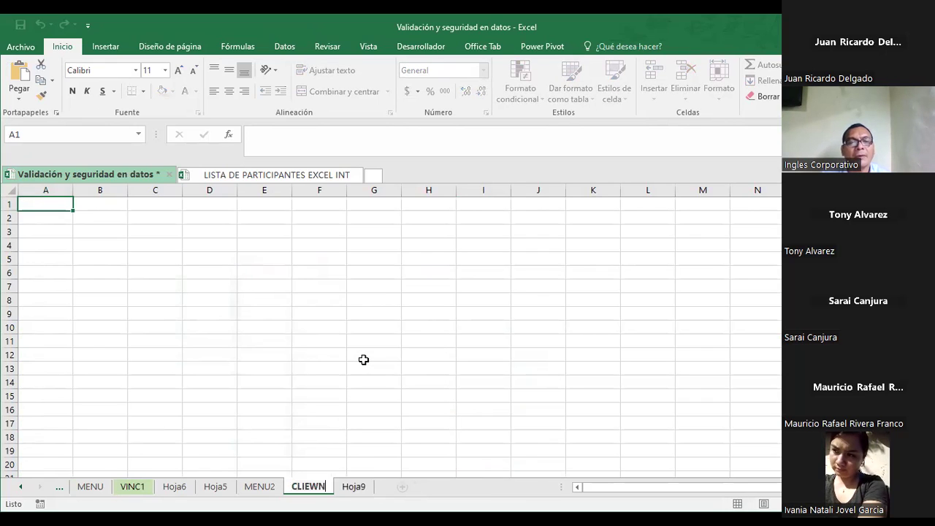
pyautogui.press('BackSpace')
pyautogui.press('BackSpace')
pyautogui.write('NTES')
pyautogui.press('Return')
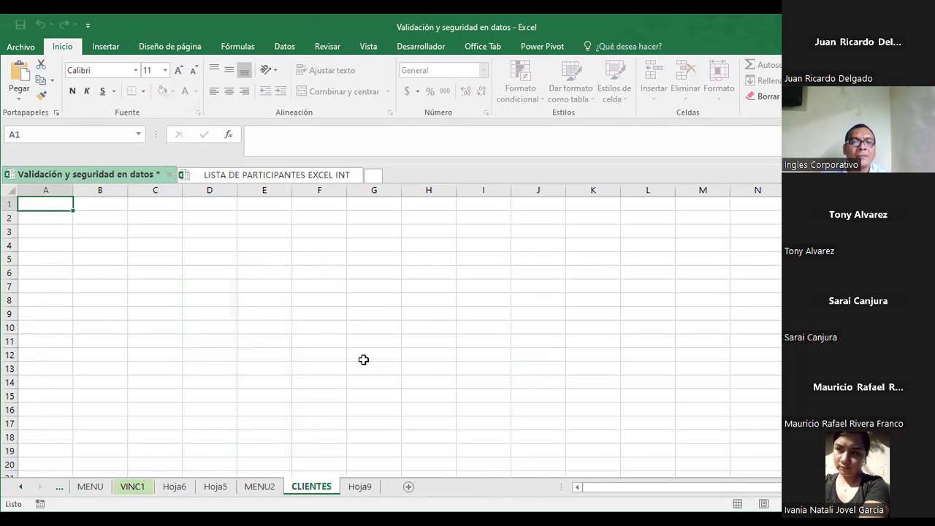
# Step: Rename the following sheet to PROVEEDORES
pyautogui.click(361, 487)
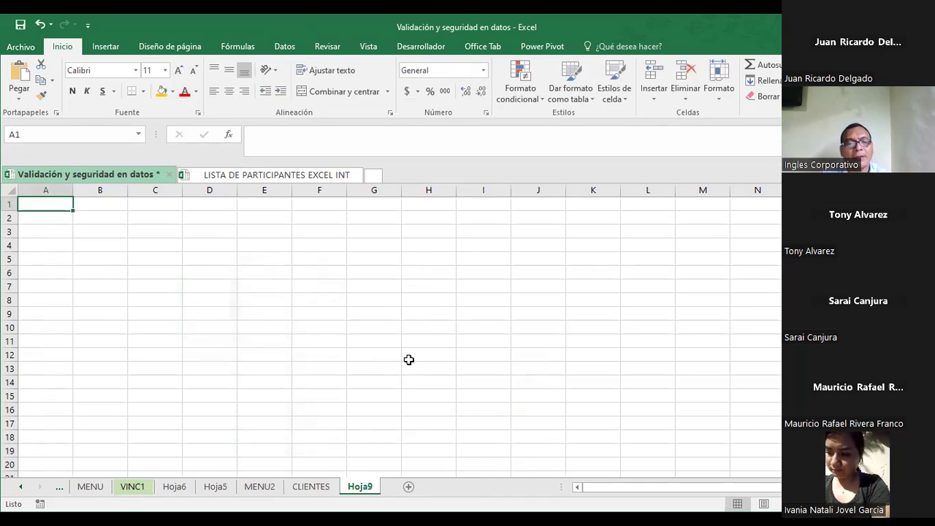
pyautogui.hotkey('alt', 'h')
pyautogui.write('orPROVVEDORES')
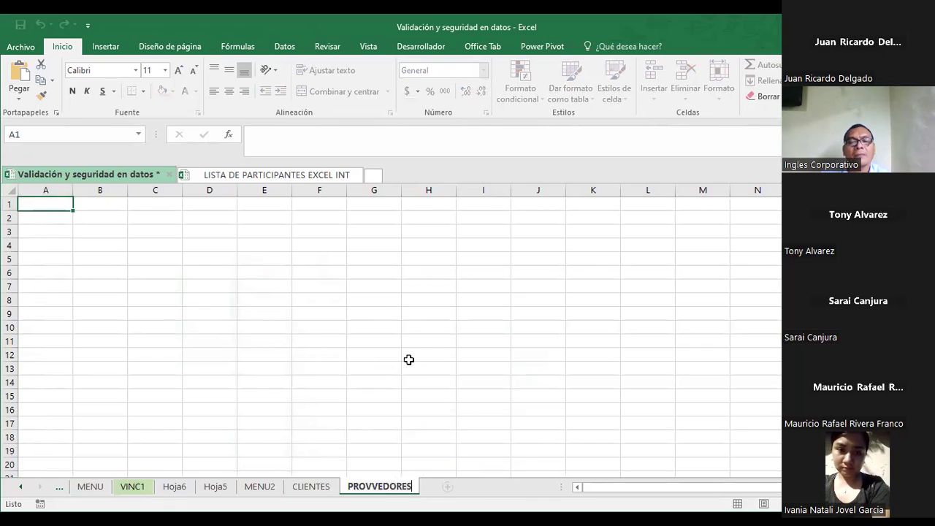
pyautogui.press('BackSpace')
pyautogui.press('BackSpace')
pyautogui.press('BackSpace')
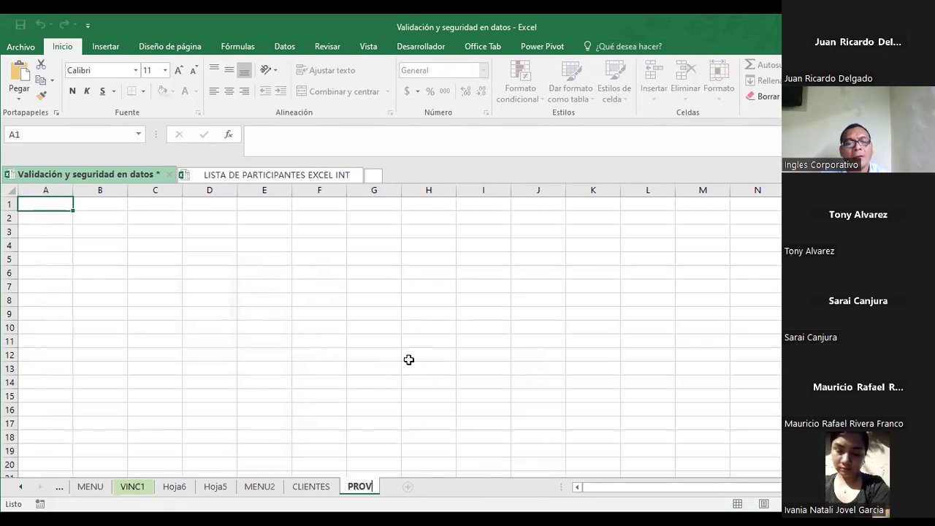
pyautogui.write('EED')
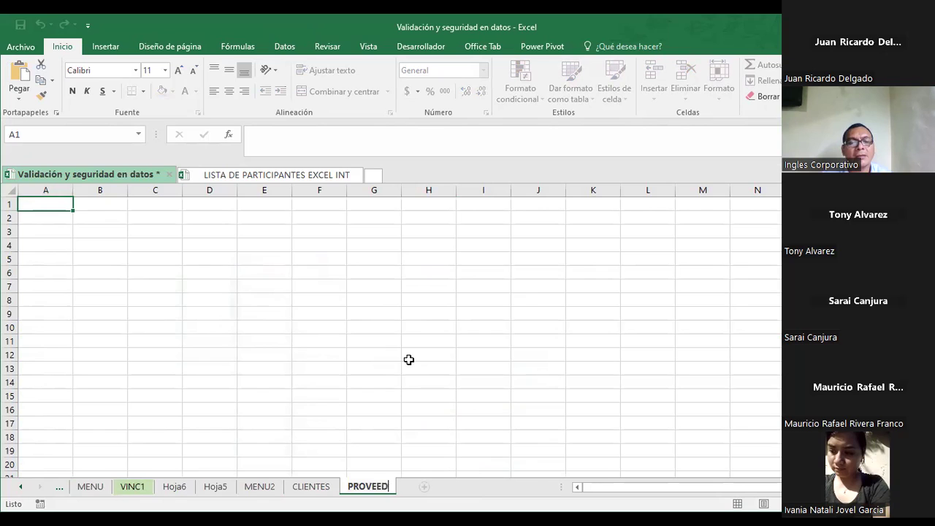
pyautogui.write('ORES')
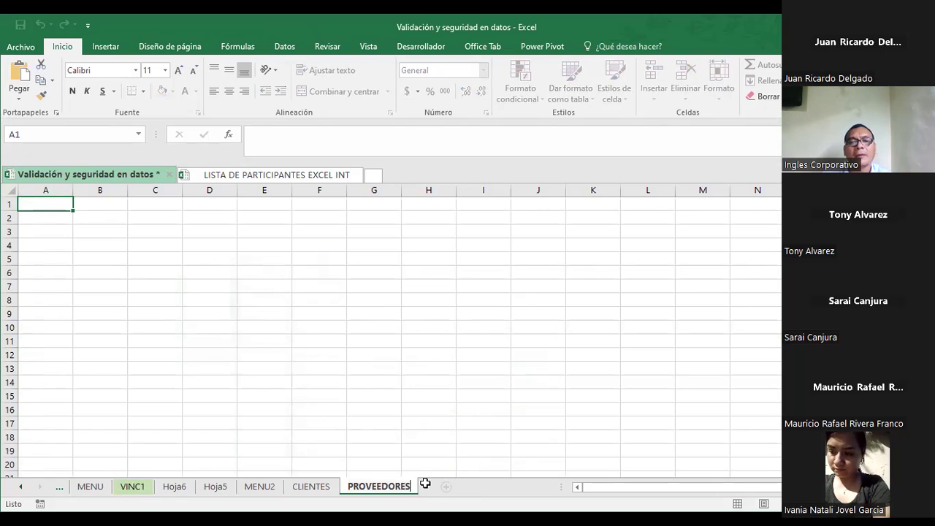
pyautogui.press('Return')
# Step: Add sheets named VENTAS and INVENTARIO, then switch back to CLIENTES
pyautogui.click(446, 487)
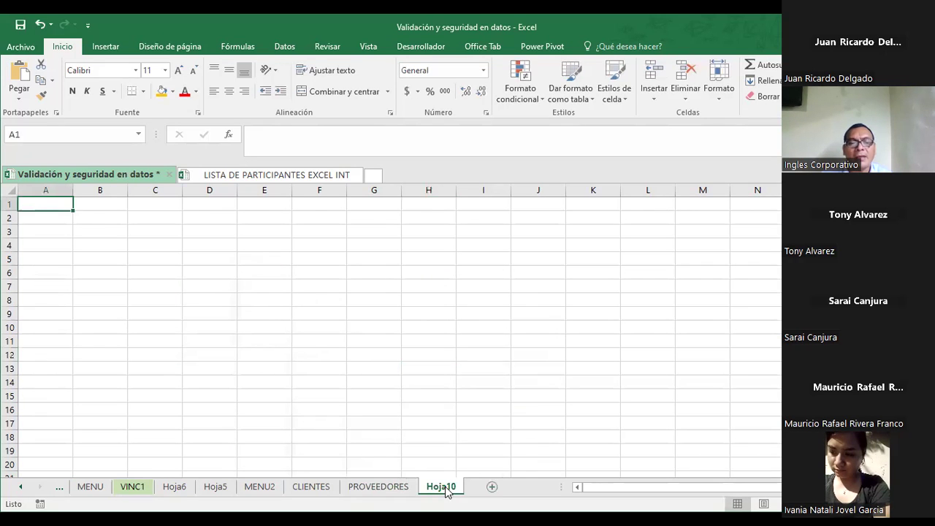
pyautogui.rightClick(447, 486)
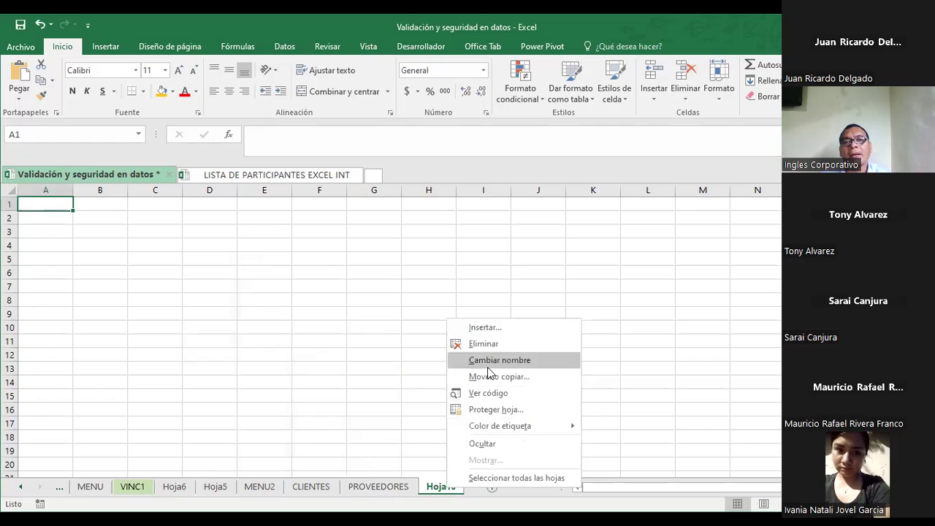
pyautogui.click(491, 360)
pyautogui.write('VENTAS')
pyautogui.click(491, 361)
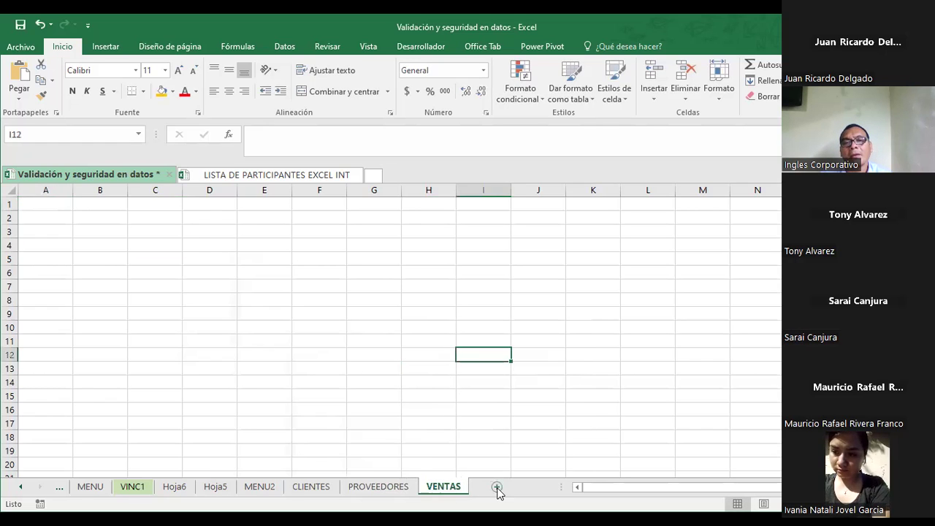
pyautogui.click(497, 487)
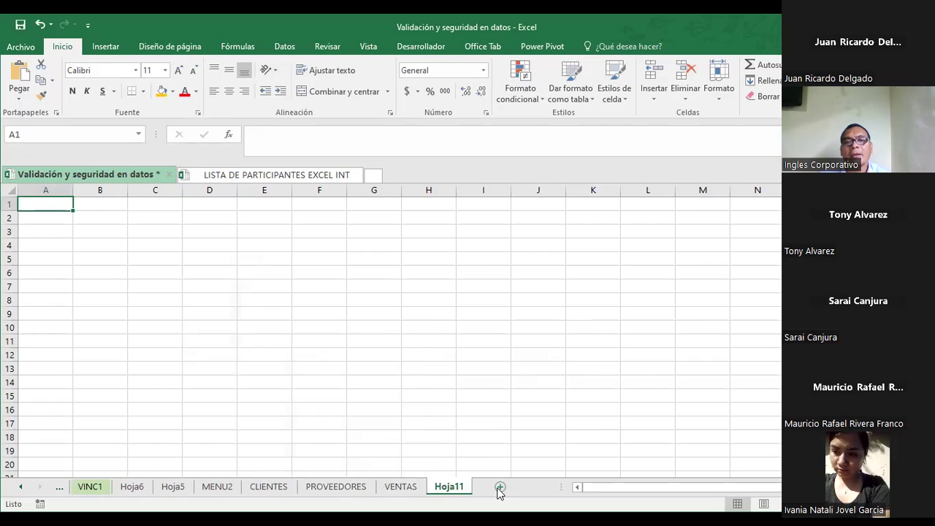
pyautogui.rightClick(452, 489)
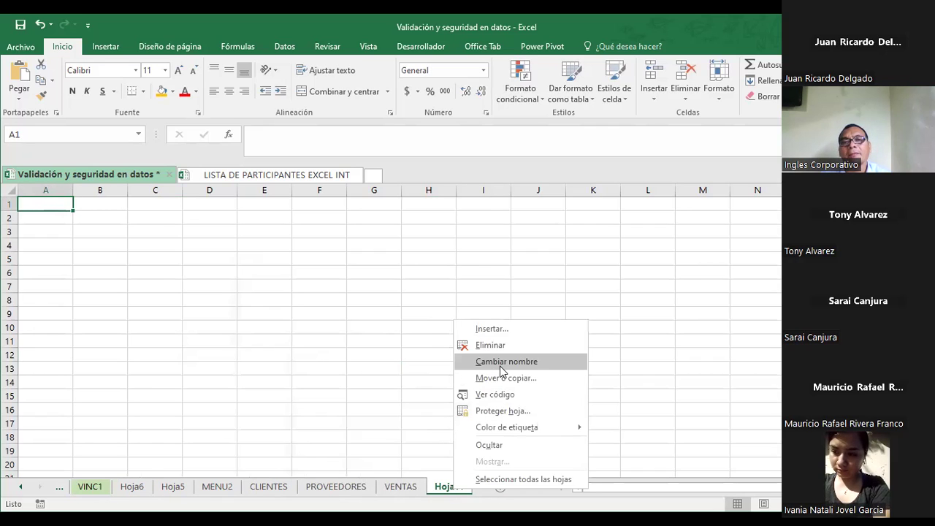
pyautogui.click(499, 362)
pyautogui.write('INVENTARIO')
pyautogui.click(407, 386)
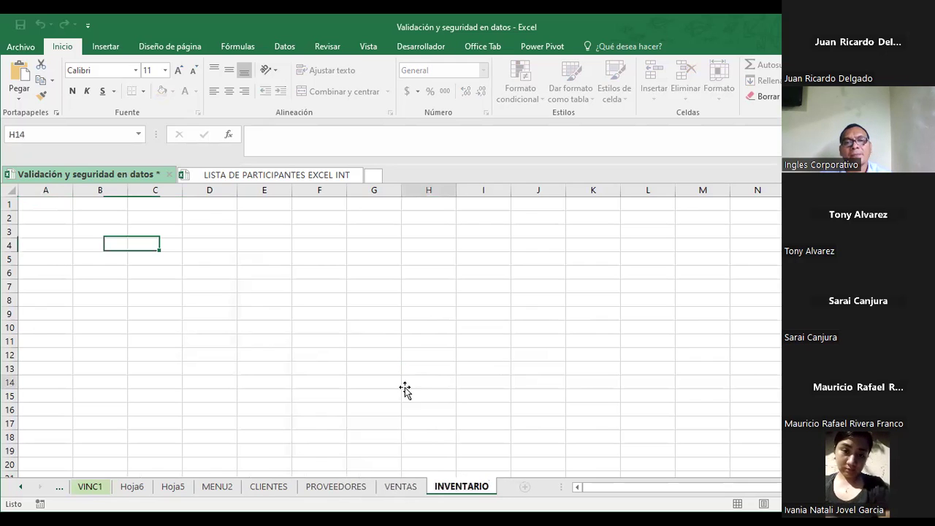
pyautogui.click(269, 486)
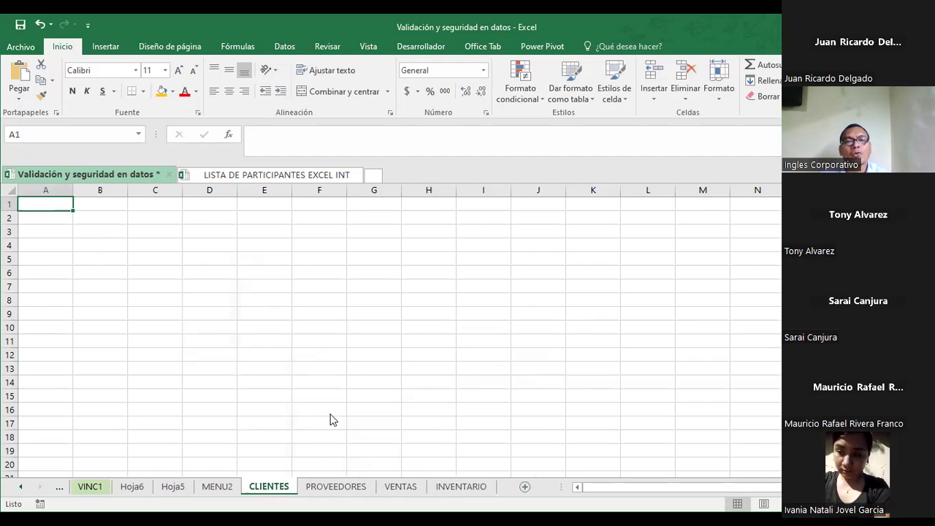
# Step: Set the tab colours: CLIENTES red, PROVEEDORES green, INVENTARIO purple
pyautogui.rightClick(269, 486)
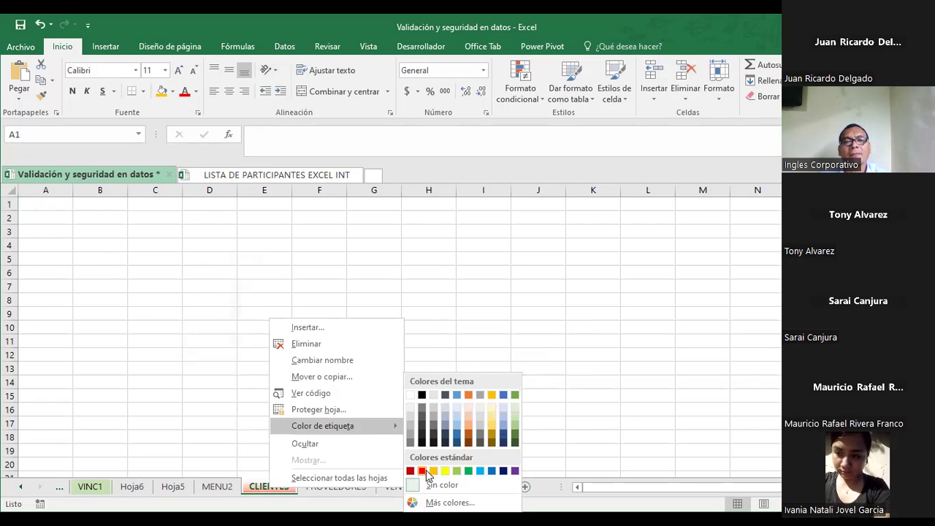
pyautogui.click(427, 471)
pyautogui.click(337, 487)
pyautogui.rightClick(339, 486)
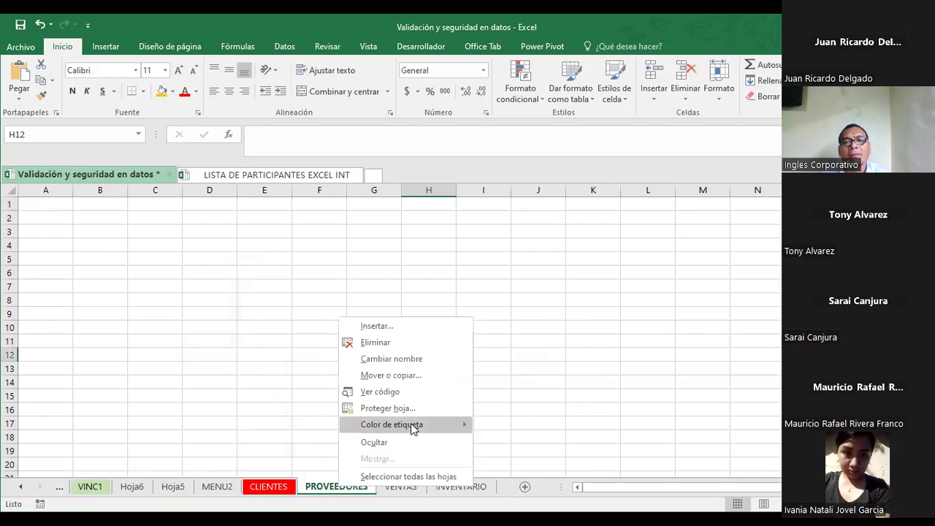
pyautogui.moveTo(392, 425)
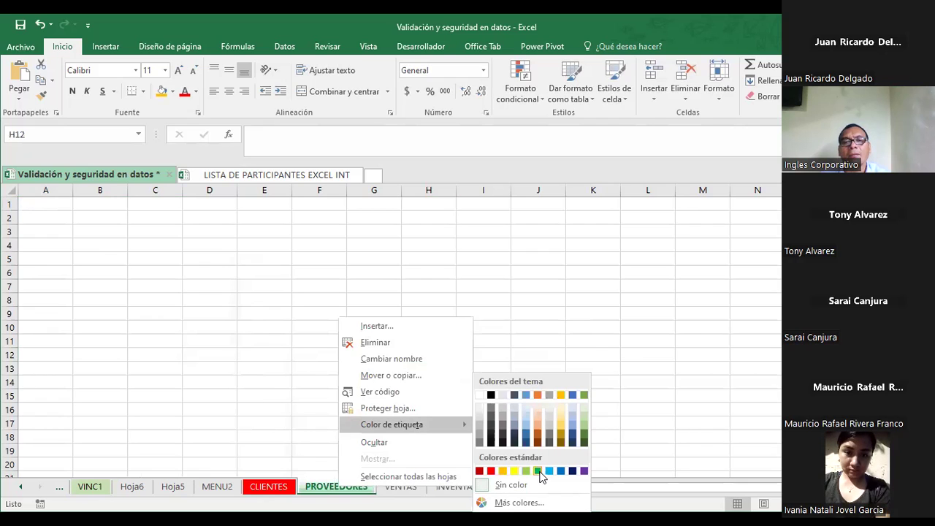
pyautogui.click(402, 487)
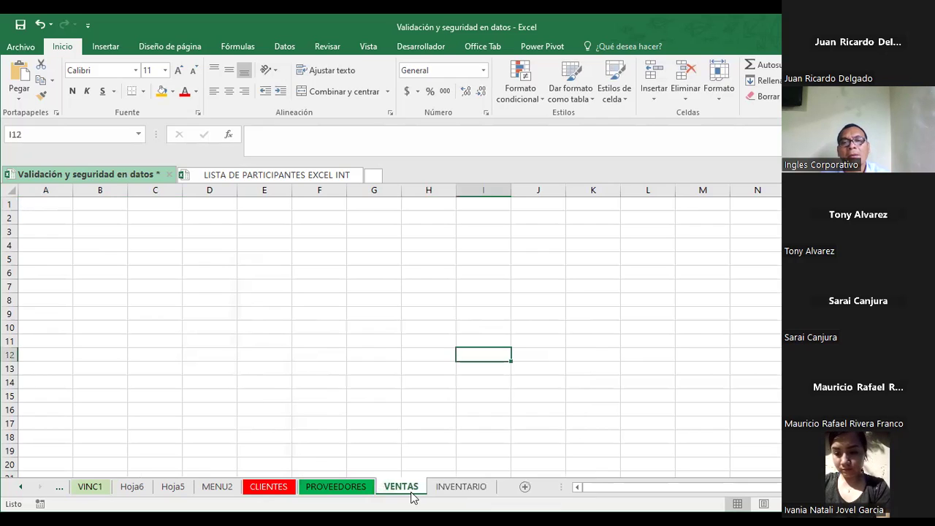
pyautogui.rightClick(413, 486)
pyautogui.moveTo(465, 424)
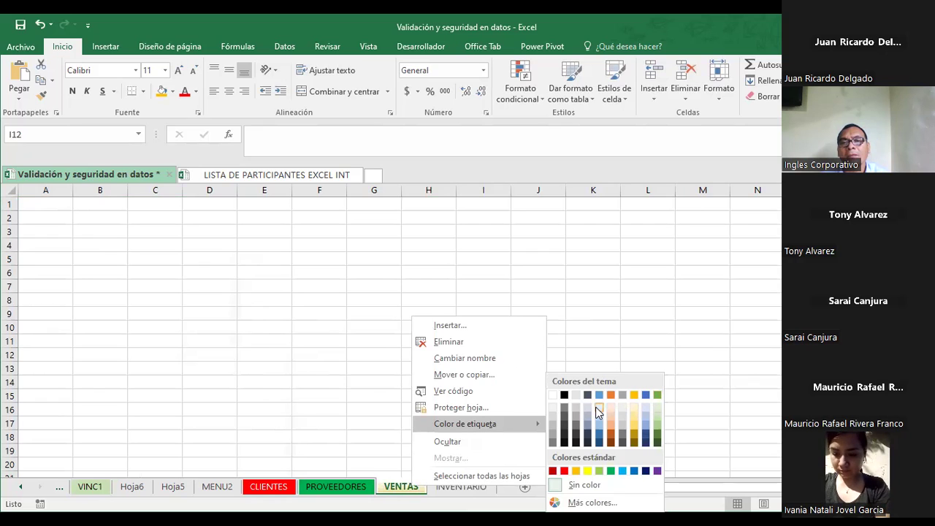
pyautogui.click(453, 486)
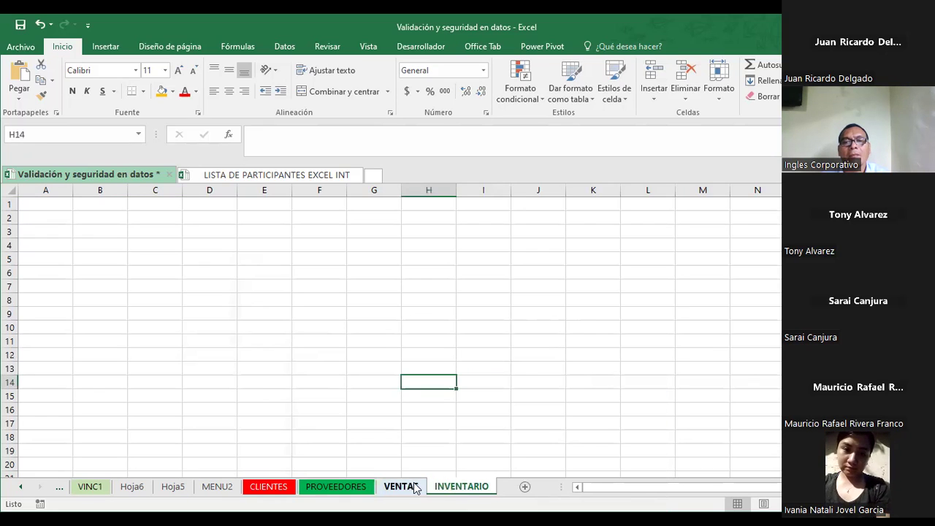
pyautogui.rightClick(460, 486)
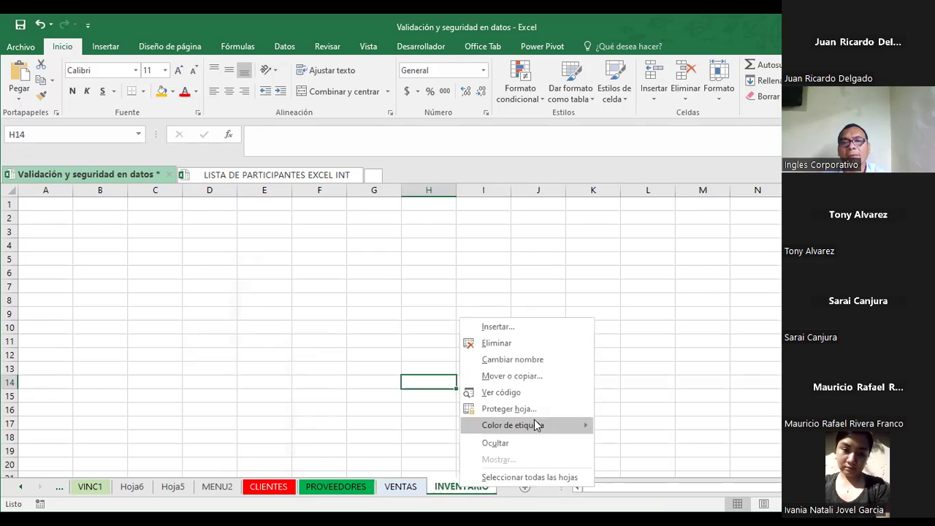
pyautogui.moveTo(513, 425)
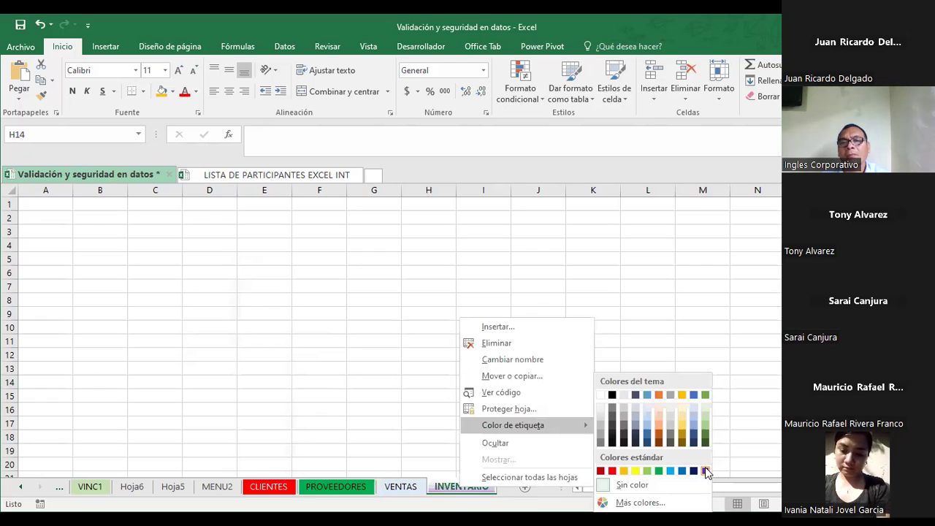
pyautogui.click(219, 488)
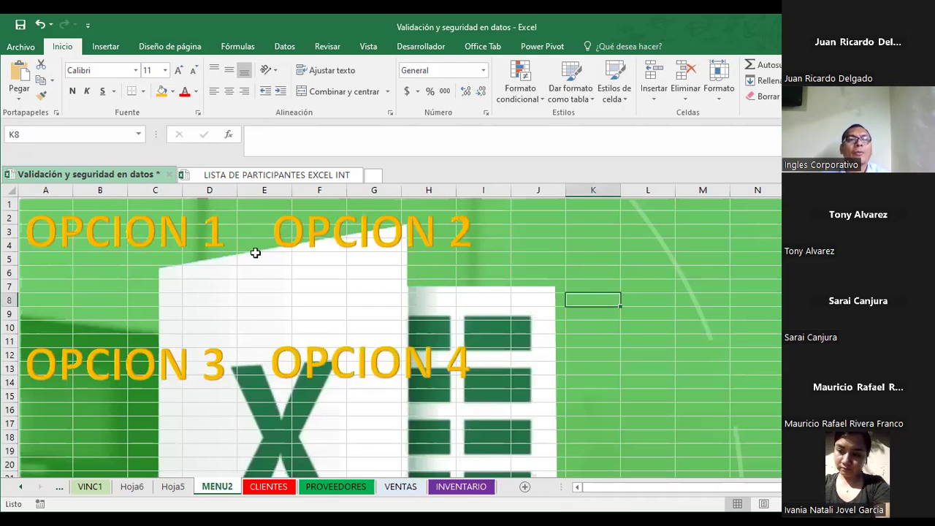
# Step: On MENU2, change the OPCION 1 and OPCION 2 label text to CLIENTES and PROVEEDORES
pyautogui.click(152, 235)
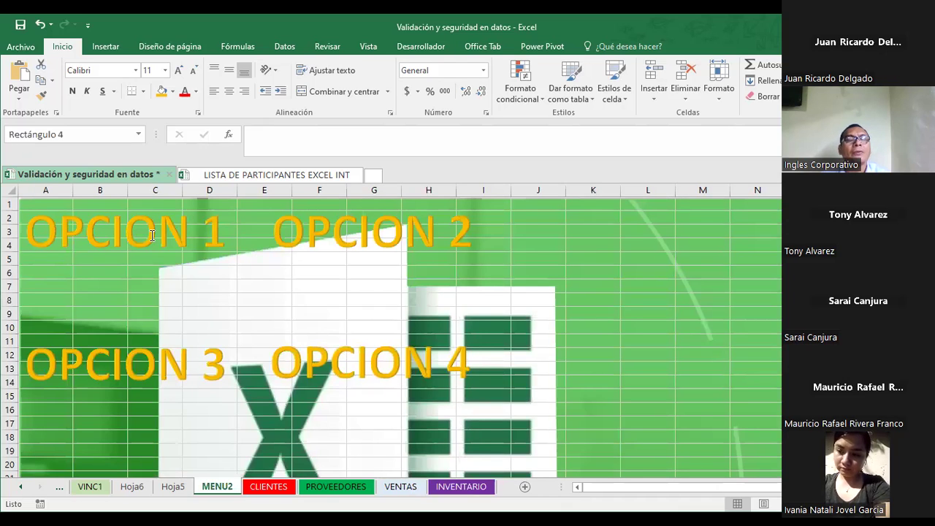
pyautogui.click(220, 234)
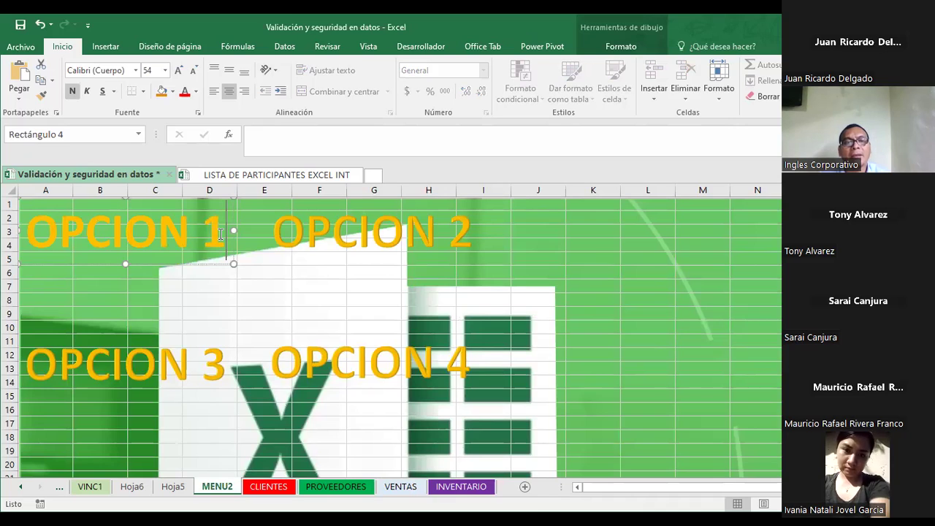
pyautogui.press('BackSpace')
pyautogui.press('BackSpace')
pyautogui.press('BackSpace')
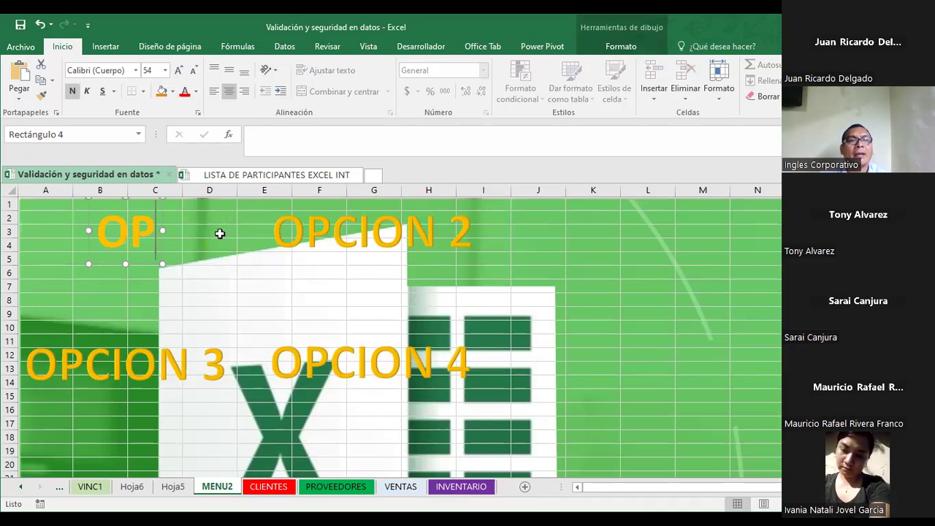
pyautogui.press('BackSpace')
pyautogui.write('LIENTE')
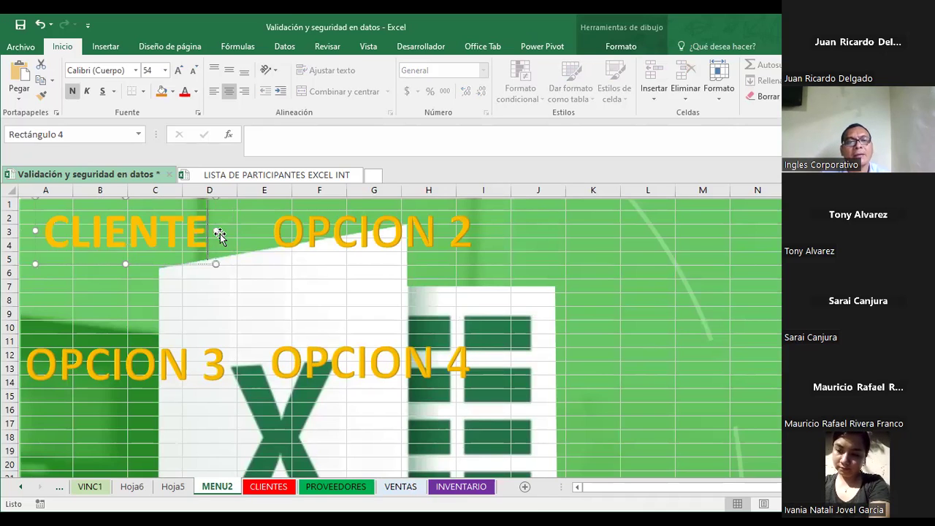
pyautogui.write('S')
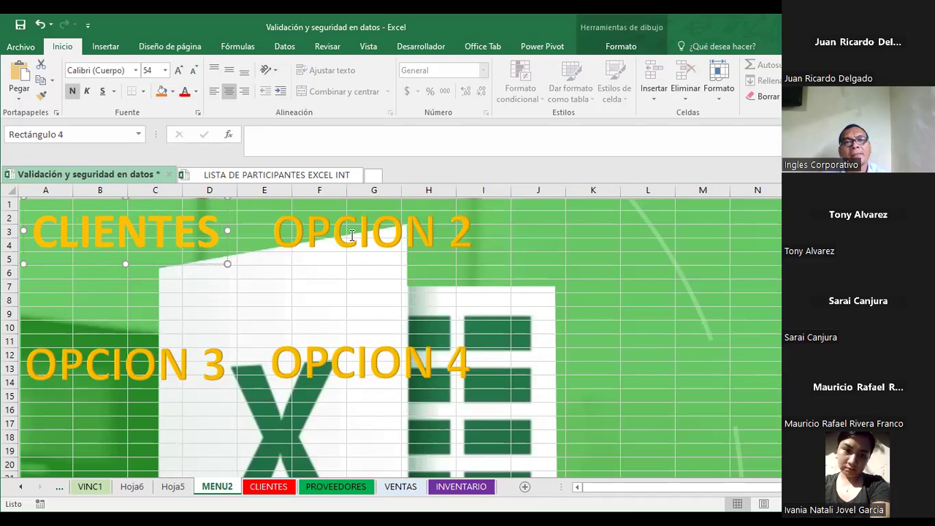
pyautogui.click(430, 237)
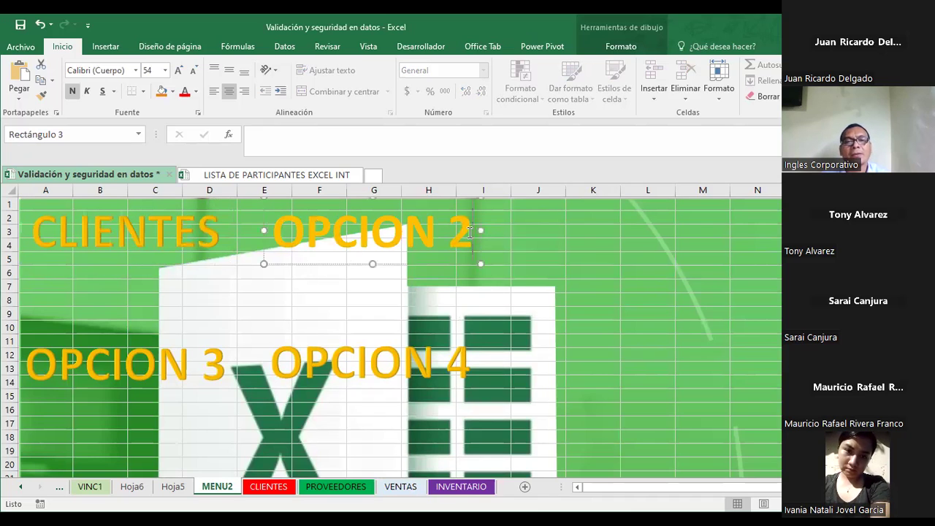
pyautogui.press('BackSpace')
pyautogui.press('BackSpace')
pyautogui.press('BackSpace')
pyautogui.press('BackSpace')
pyautogui.press('BackSpace')
pyautogui.press('BackSpace')
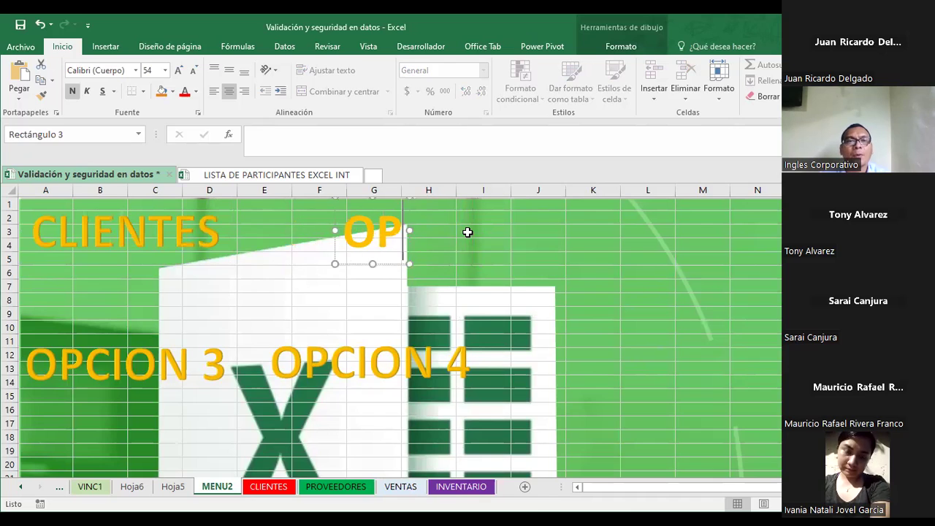
pyautogui.press('BackSpace')
pyautogui.press('BackSpace')
pyautogui.write('PROVE')
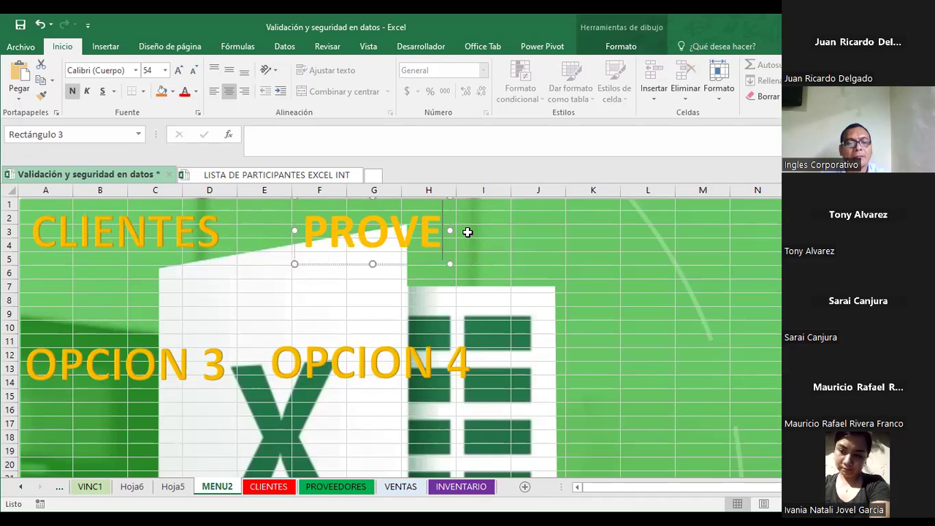
pyautogui.write('EDORES')
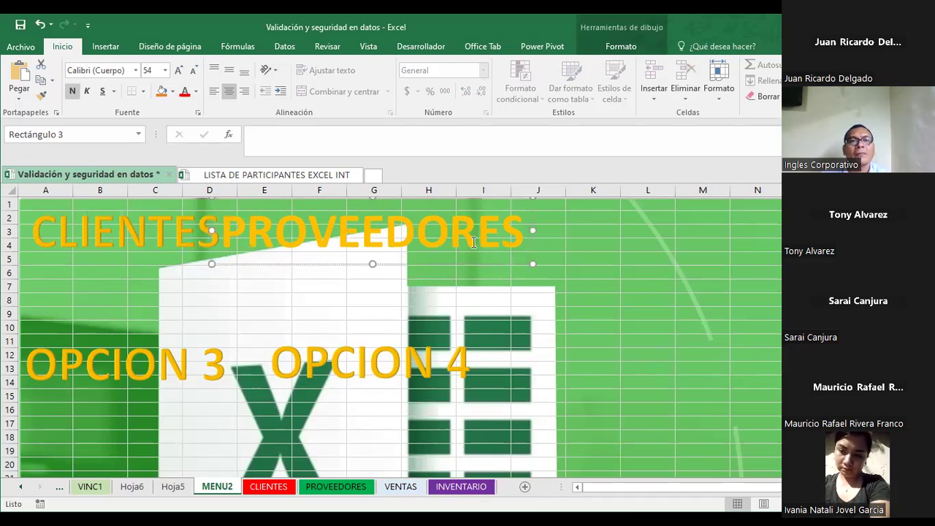
# Step: Drag the PROVEEDORES label to the right so it no longer collides with CLIENTES
pyautogui.click(279, 298)
pyautogui.click(303, 253)
pyautogui.moveTo(302, 266); pyautogui.dragTo(355, 265)
pyautogui.click(278, 311)
pyautogui.click(176, 364)
pyautogui.click(131, 243)
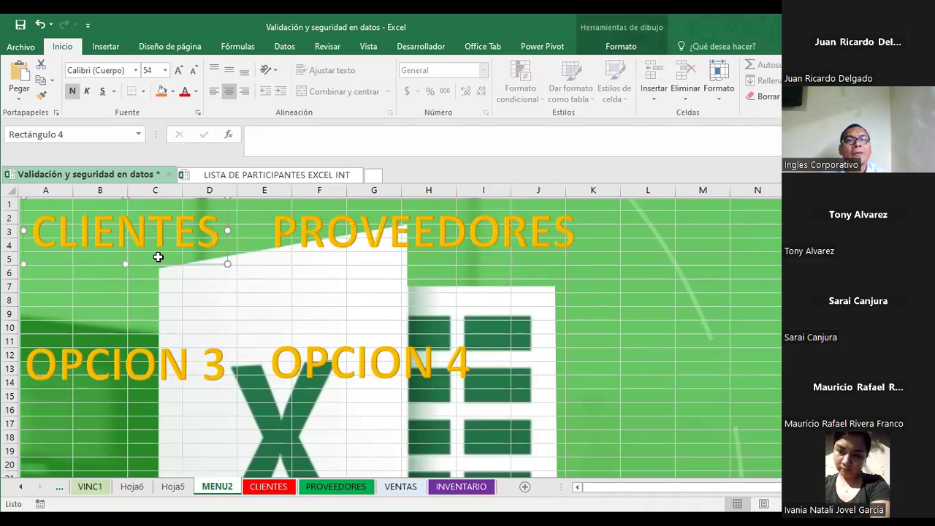
pyautogui.rightClick(158, 261)
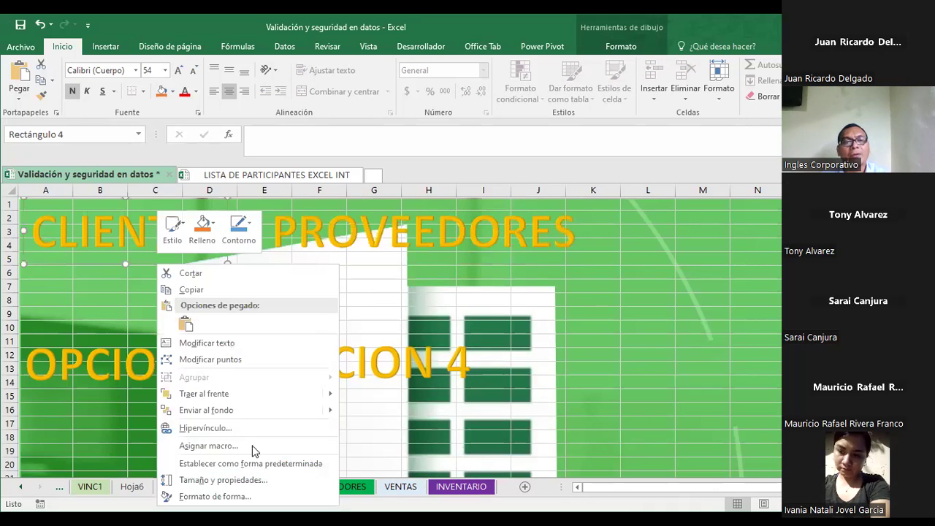
# Step: Give the CLIENTES shape a solid blue fill in Formato de forma
pyautogui.click(266, 496)
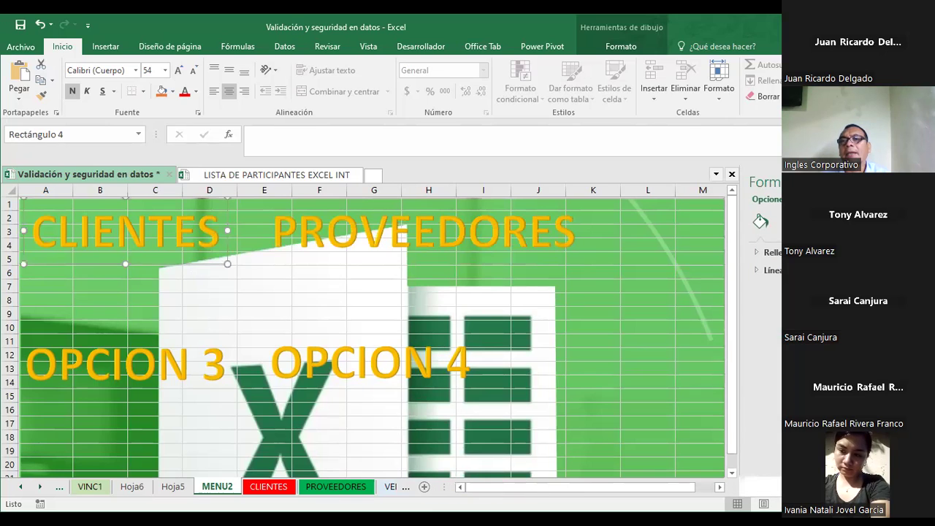
pyautogui.click(763, 252)
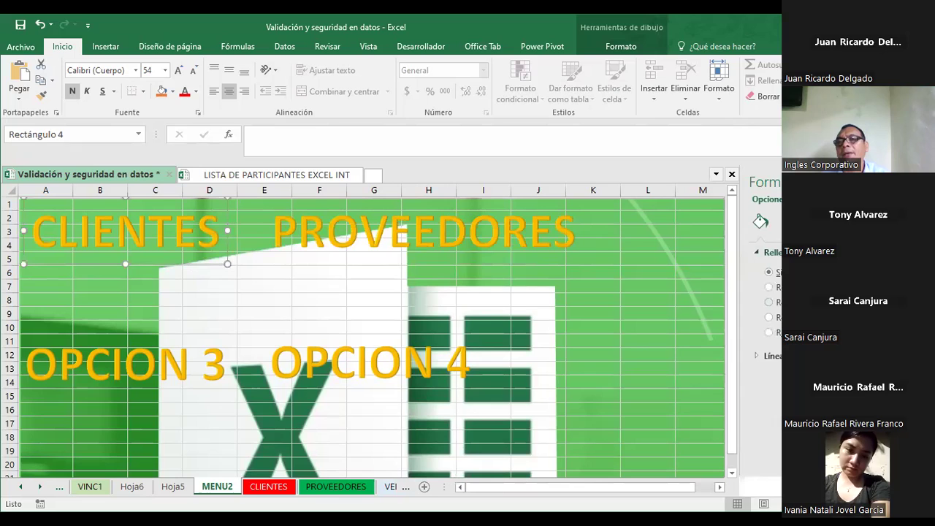
pyautogui.click(769, 287)
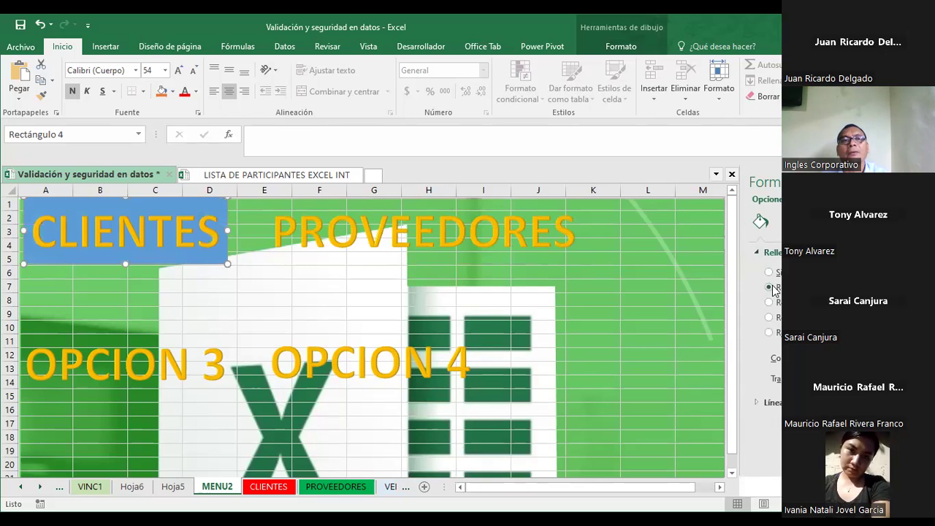
pyautogui.click(623, 288)
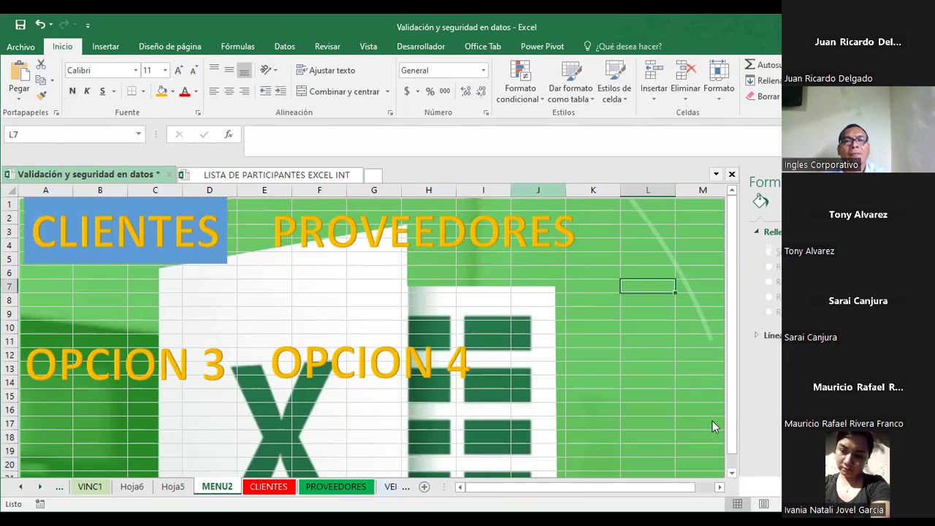
# Step: Apply a solid fill to the PROVEEDORES shape
pyautogui.click(321, 245)
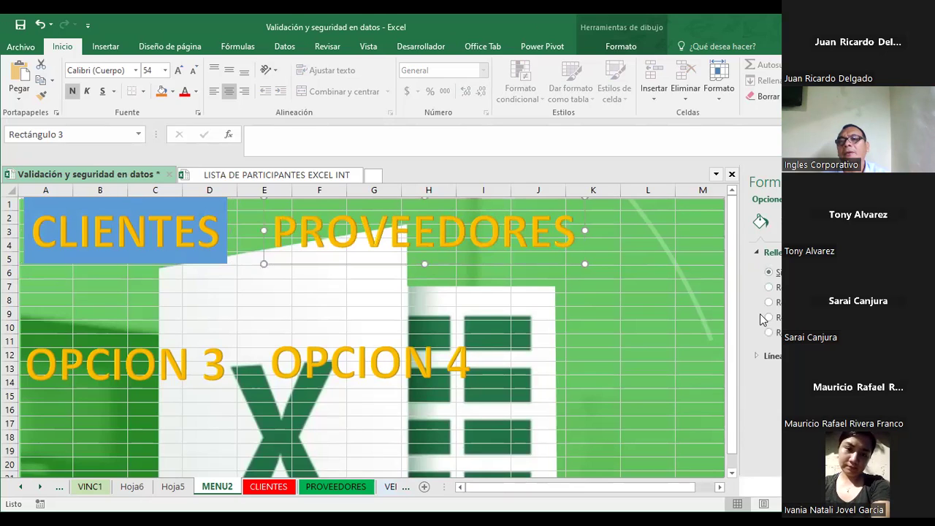
pyautogui.click(769, 287)
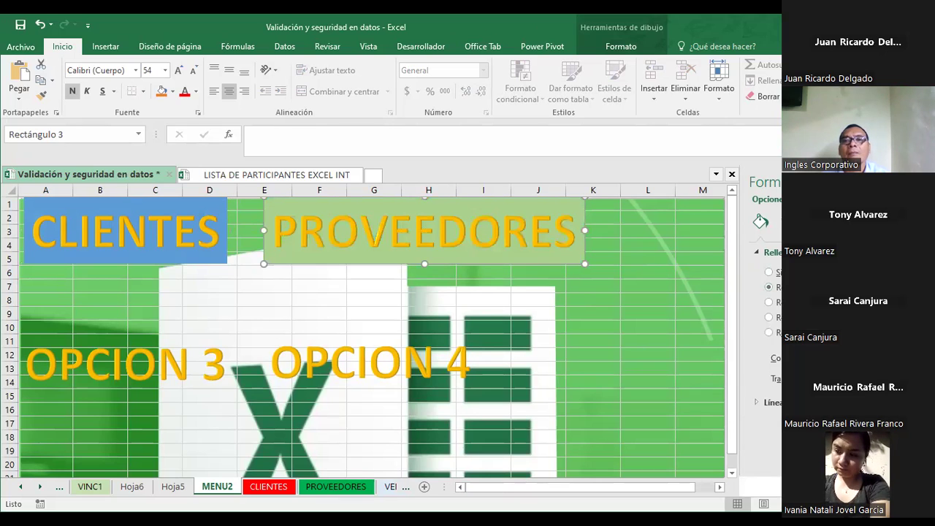
pyautogui.click(144, 363)
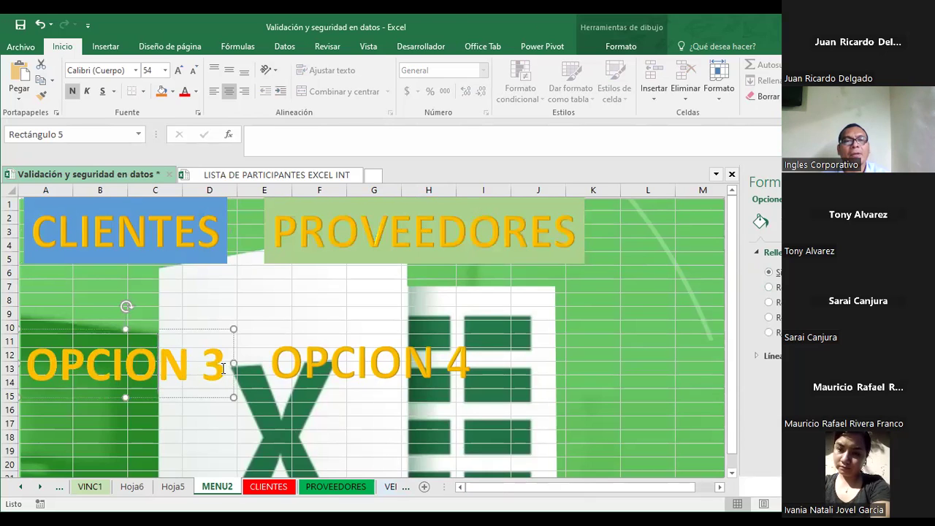
# Step: Replace the OPCION 3 label text with VENTAS
pyautogui.moveTo(222, 367); pyautogui.dragTo(59, 368)
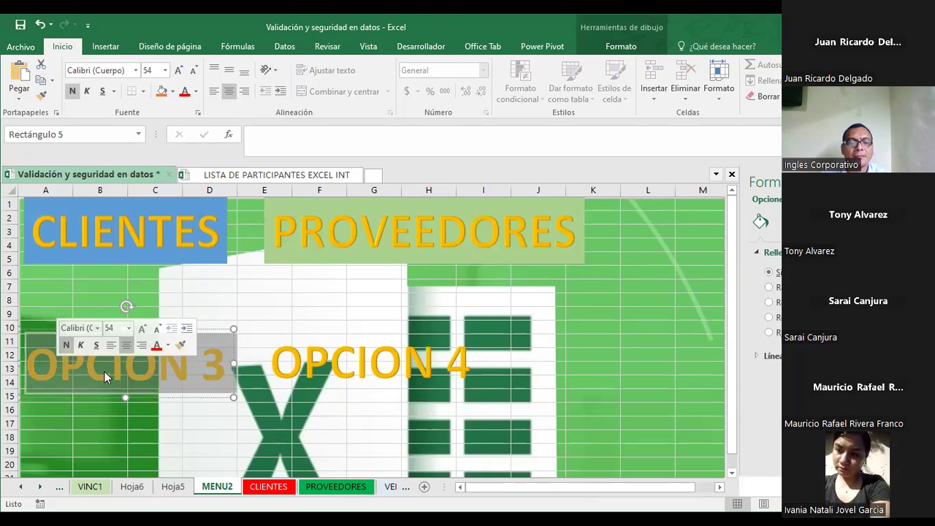
pyautogui.write('VENTAS')
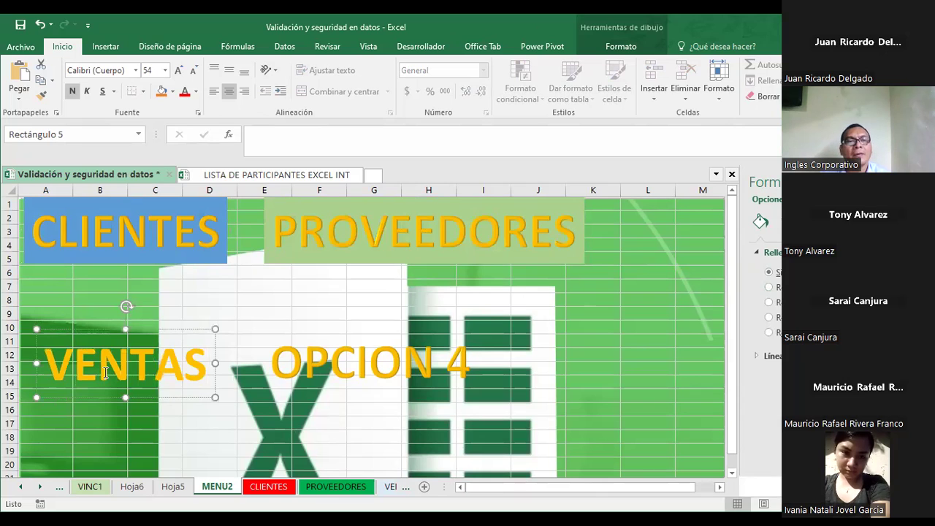
pyautogui.click(65, 439)
pyautogui.click(390, 488)
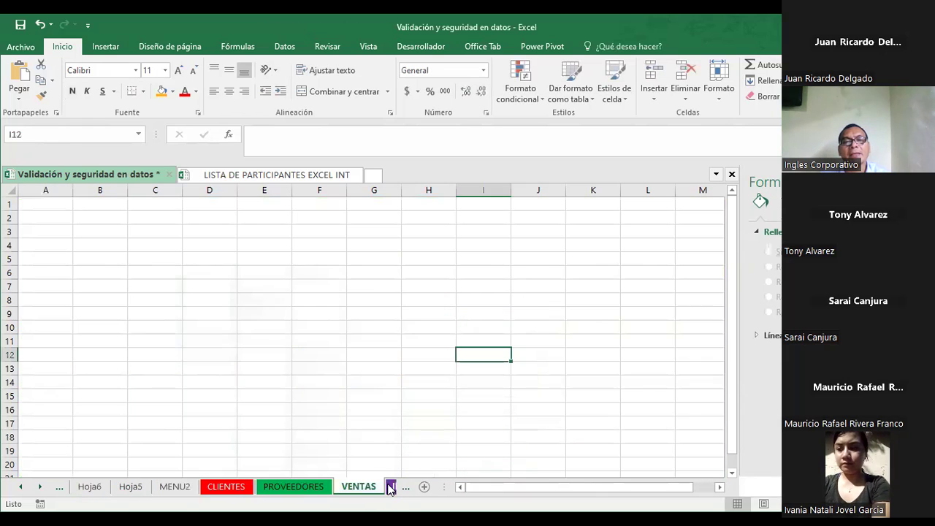
pyautogui.click(176, 487)
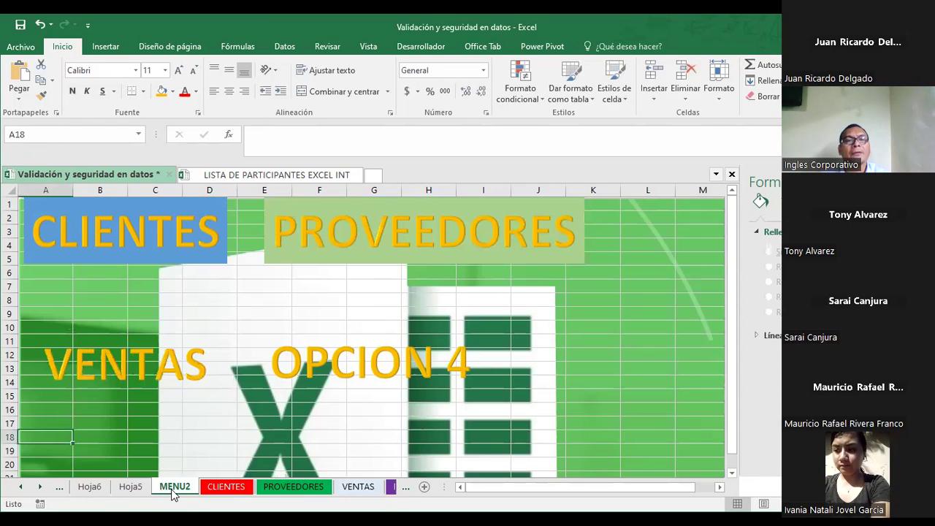
# Step: Give the VENTAS shape a solid orange fill through Formato de forma
pyautogui.click(121, 389)
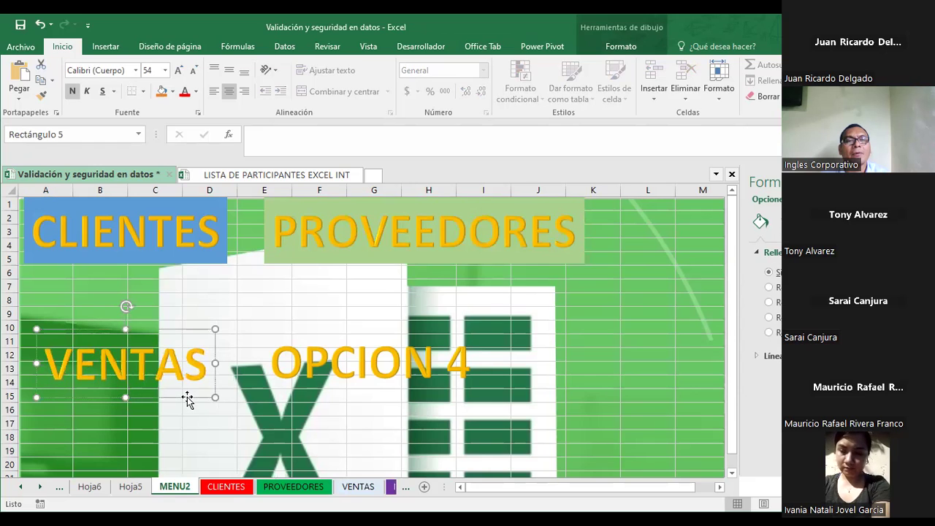
pyautogui.rightClick(186, 400)
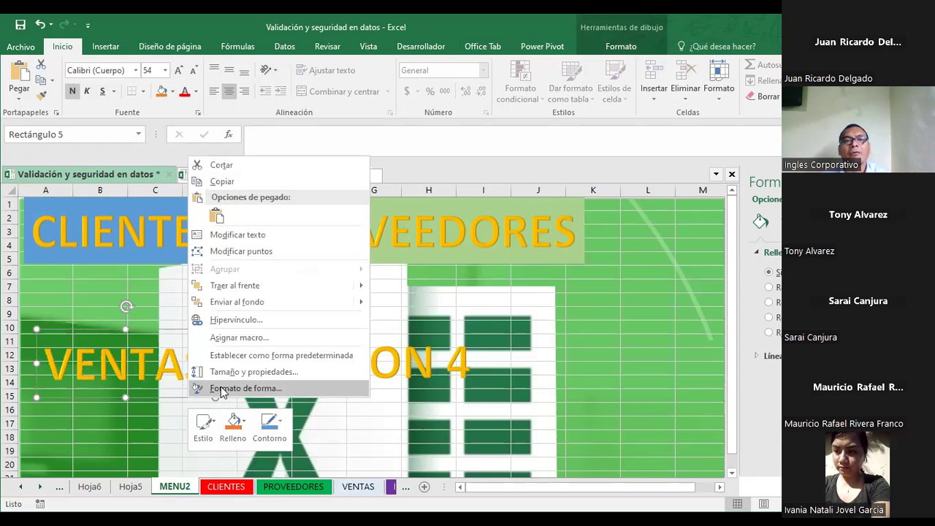
pyautogui.click(222, 389)
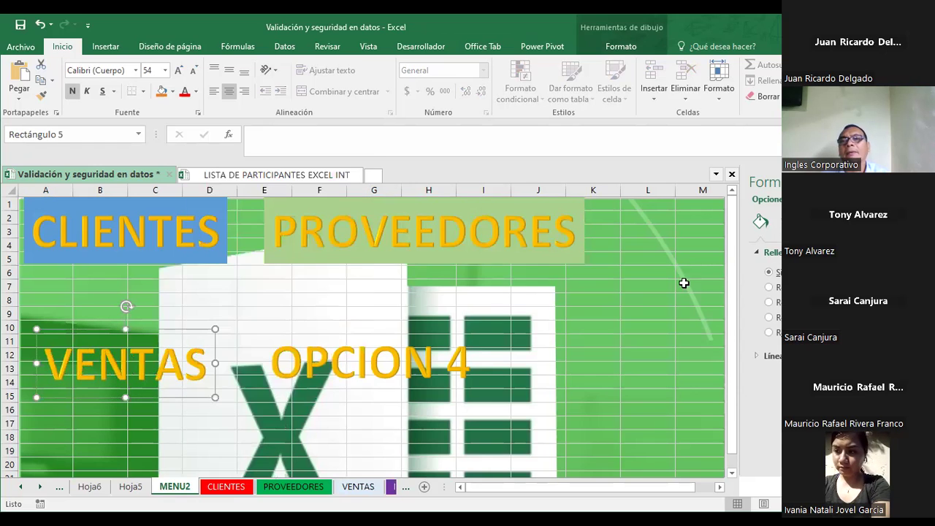
pyautogui.click(773, 287)
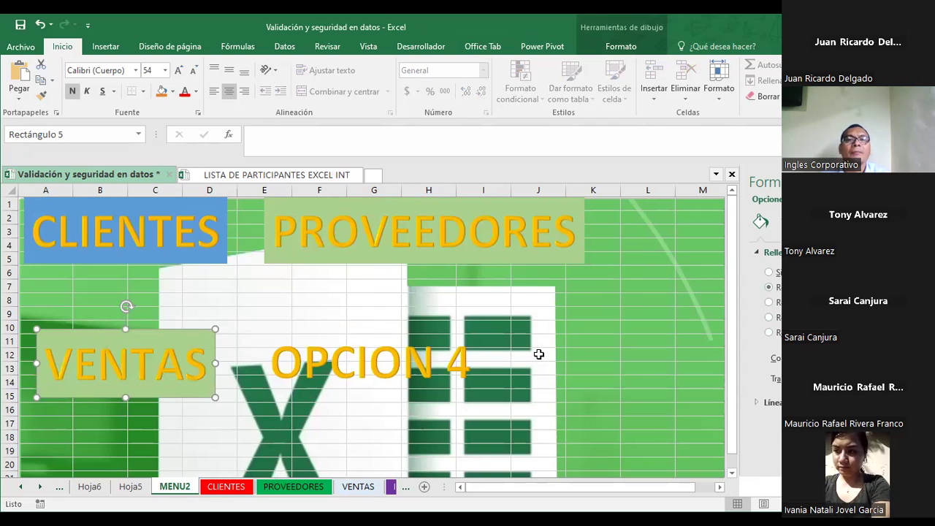
pyautogui.click(567, 341)
pyautogui.click(402, 362)
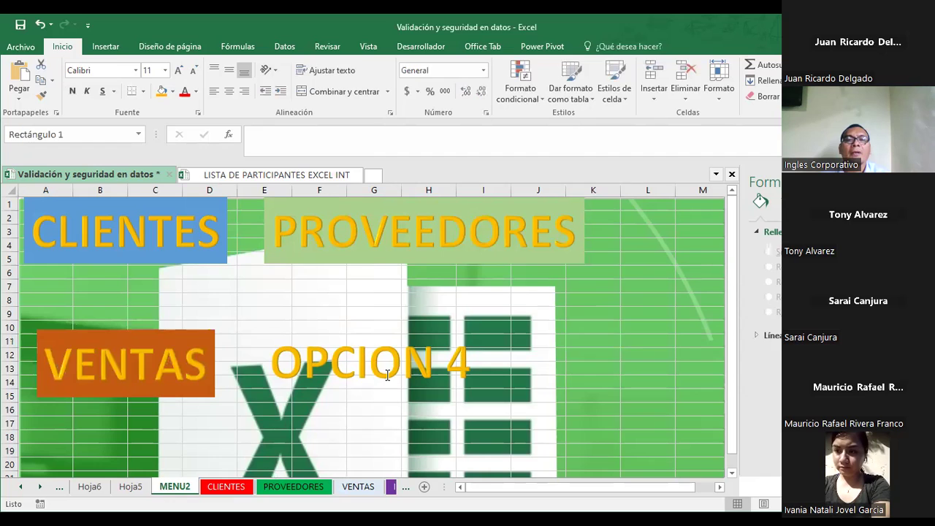
pyautogui.click(39, 488)
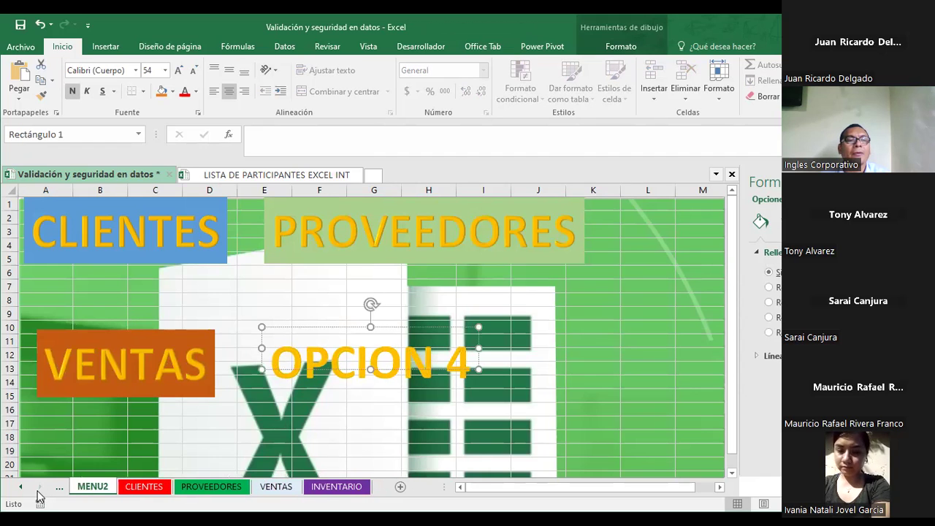
pyautogui.click(21, 487)
# Step: Change the OPCION 4 label text to INVENTARIO and nudge the box slightly right
pyautogui.click(21, 488)
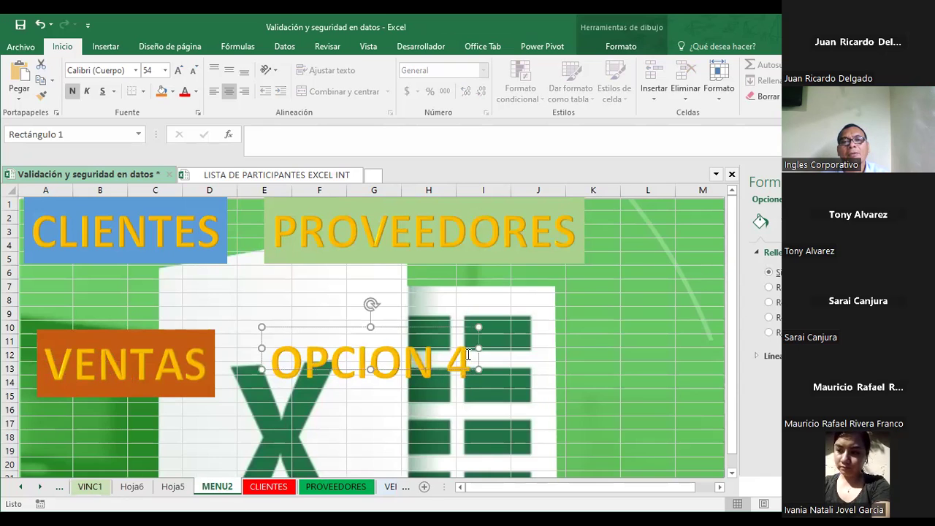
pyautogui.moveTo(472, 361); pyautogui.dragTo(436, 361)
pyautogui.press('BackSpace')
pyautogui.press('BackSpace')
pyautogui.press('BackSpace')
pyautogui.press('BackSpace')
pyautogui.press('BackSpace')
pyautogui.press('BackSpace')
pyautogui.press('BackSpace')
pyautogui.press('BackSpace')
pyautogui.write('INVENTARIO')
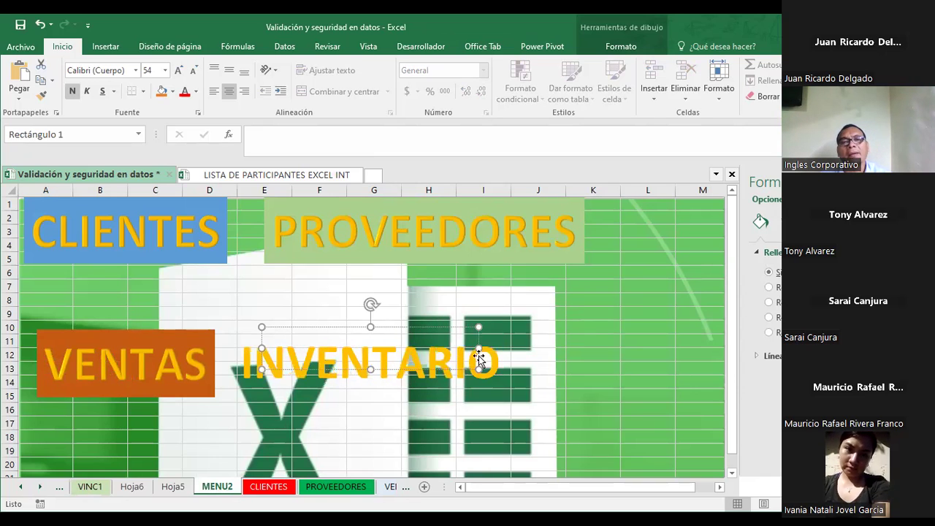
pyautogui.moveTo(410, 327); pyautogui.dragTo(420, 329)
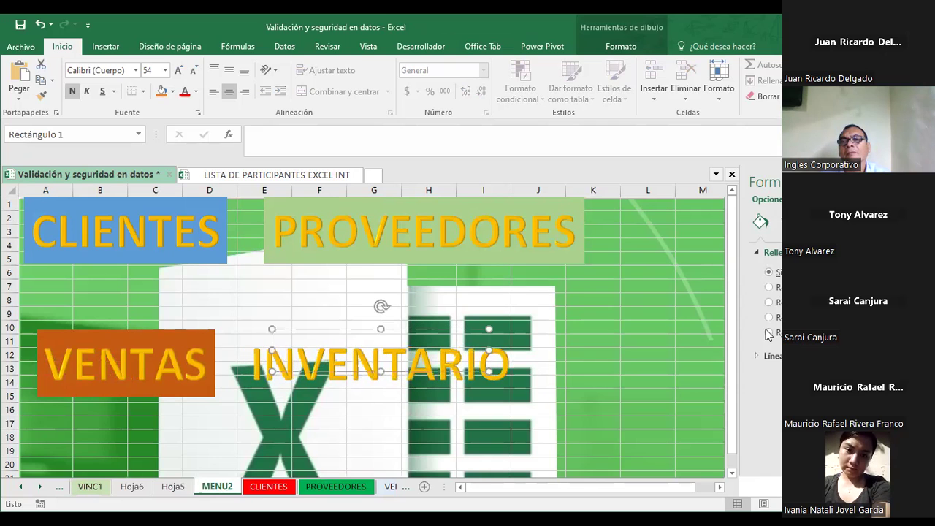
# Step: Set the INVENTARIO shape to a picture or texture fill
pyautogui.click(777, 287)
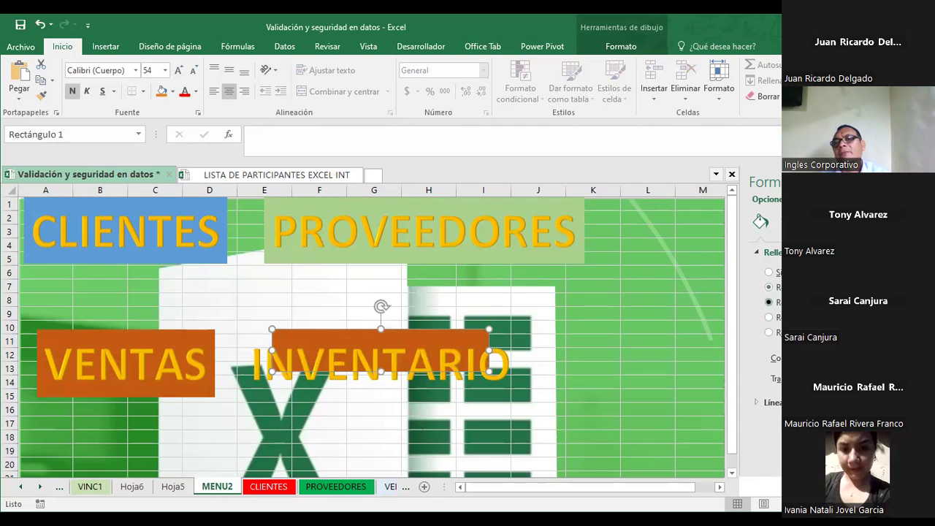
pyautogui.click(769, 302)
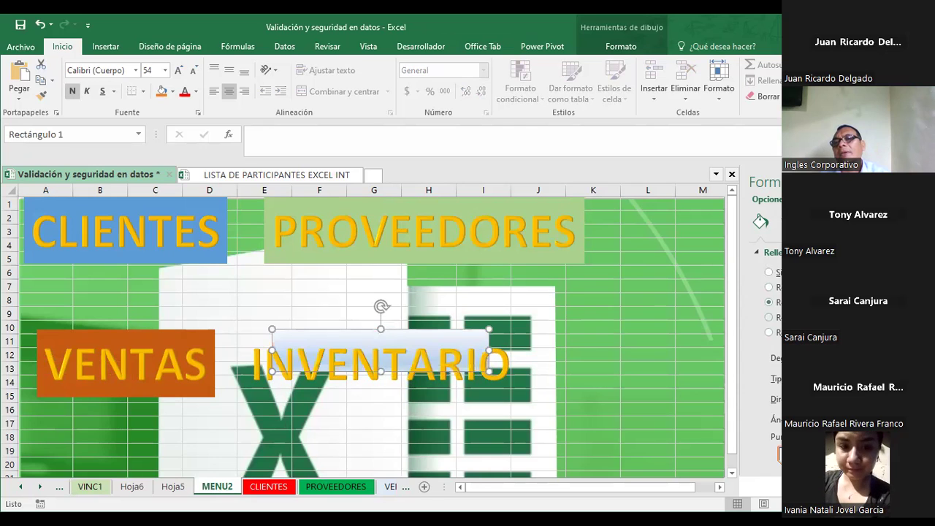
pyautogui.click(769, 317)
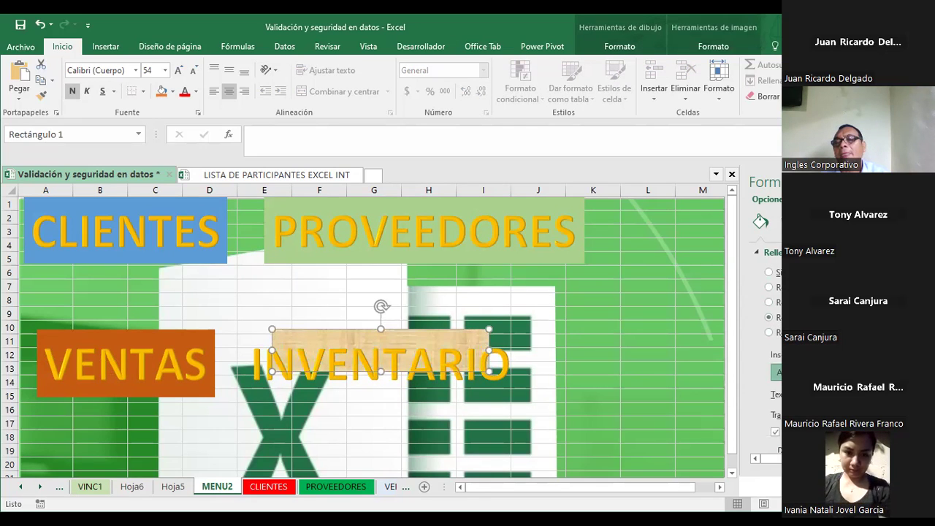
# Step: Fill INVENTARIO with the exc3 picture from Escritorio > Excel Intermedio > FONDOS
pyautogui.click(776, 372)
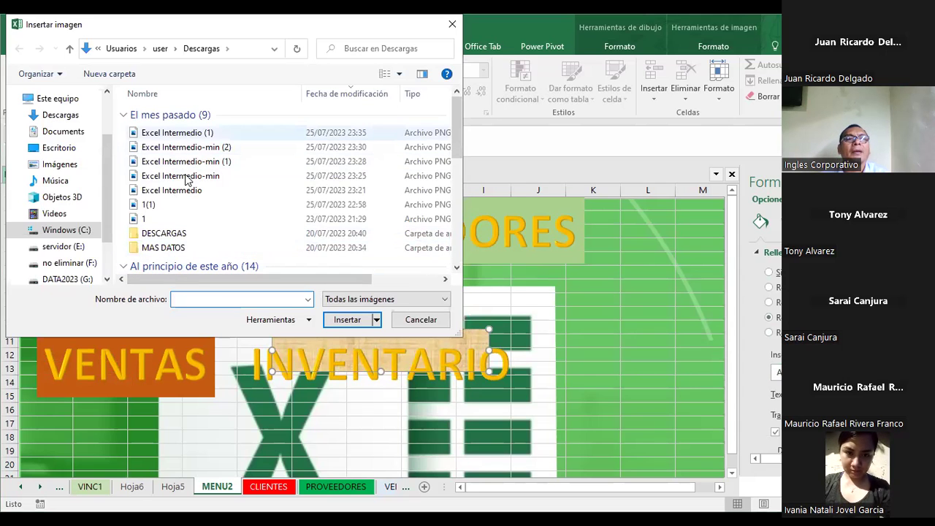
pyautogui.doubleClick(61, 117)
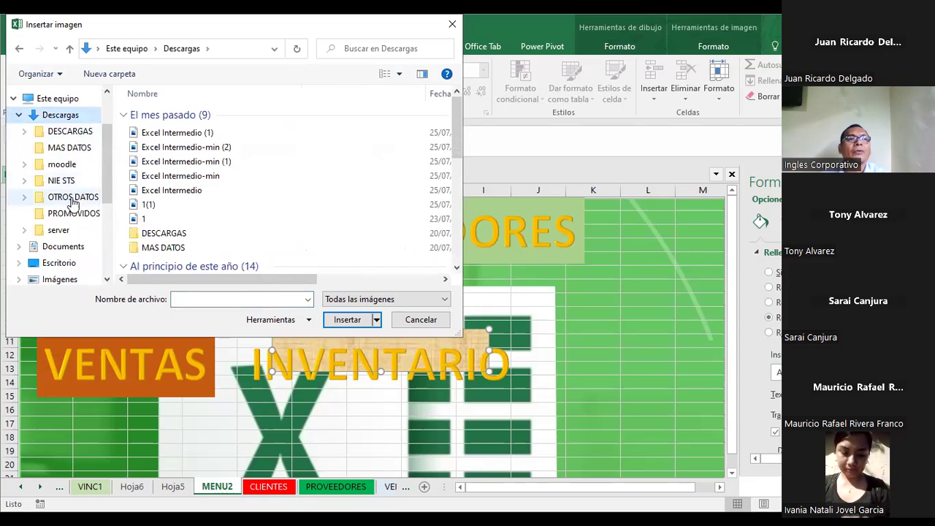
pyautogui.click(27, 115)
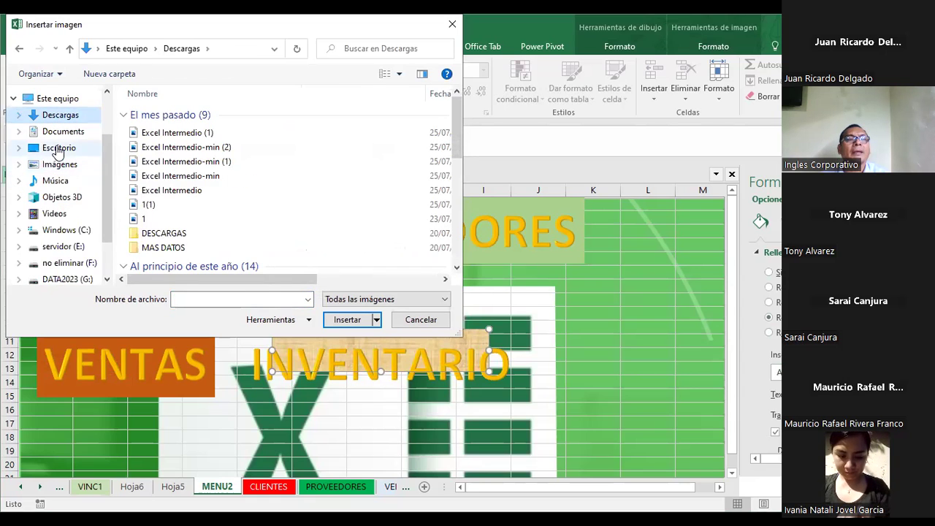
pyautogui.click(59, 148)
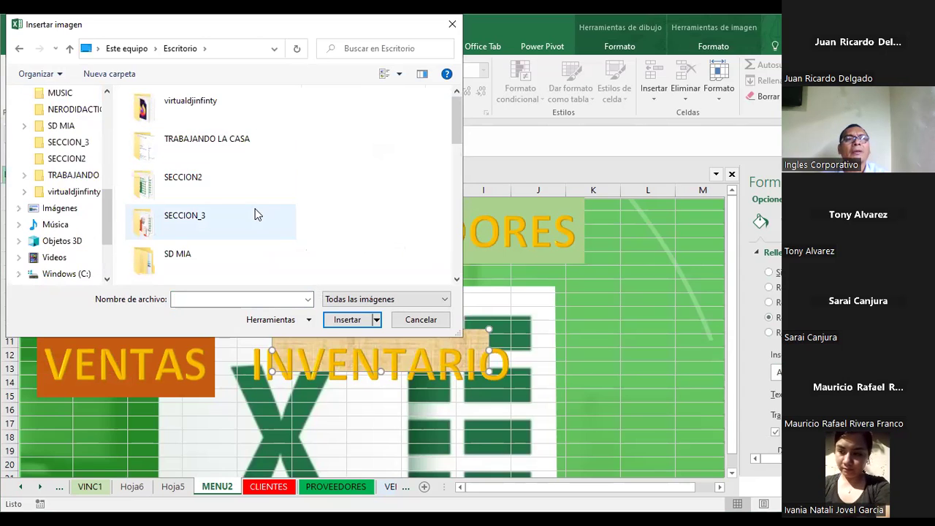
pyautogui.scroll(-2, 255, 213)
pyautogui.doubleClick(226, 219)
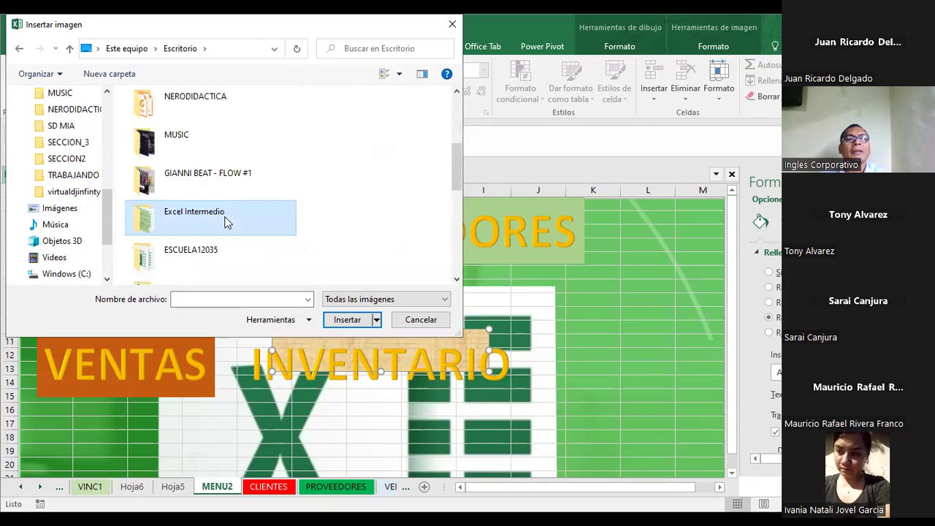
pyautogui.press('Return')
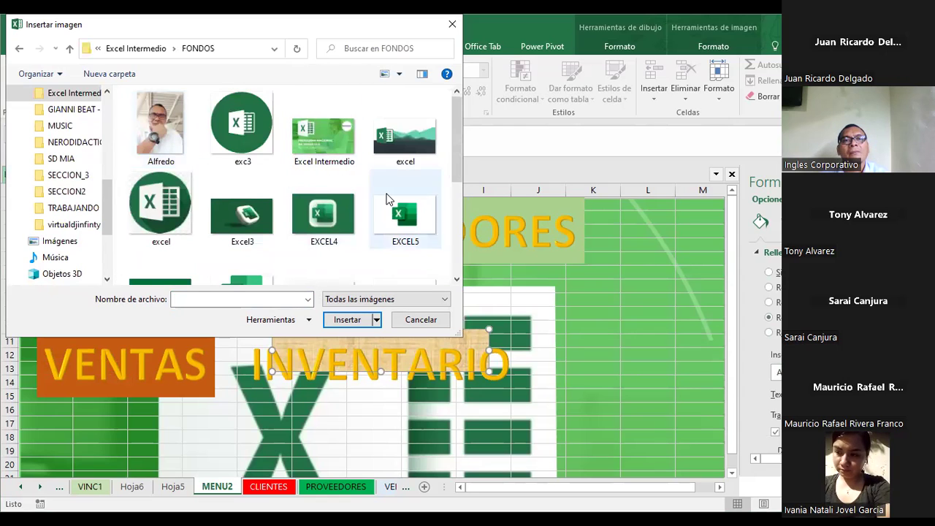
pyautogui.click(357, 320)
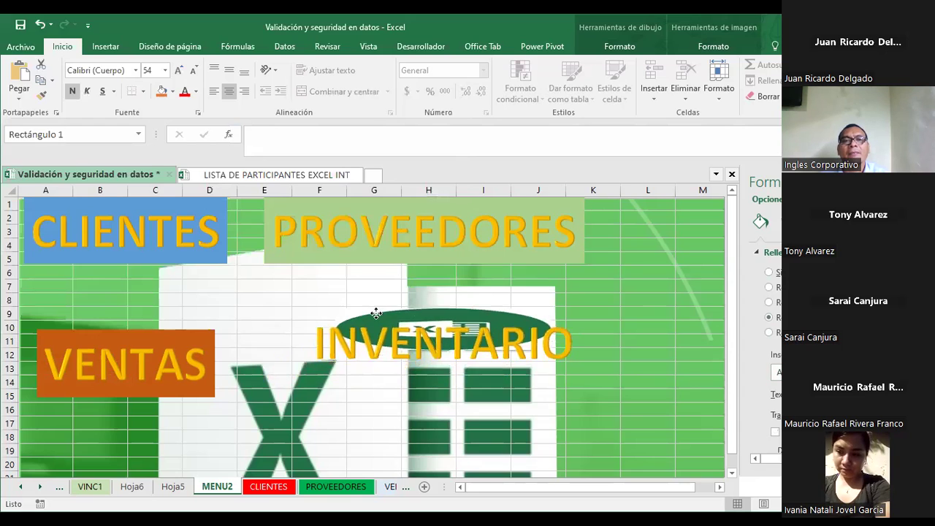
# Step: Widen and heighten the INVENTARIO button so its picture shows fully
pyautogui.click(352, 315)
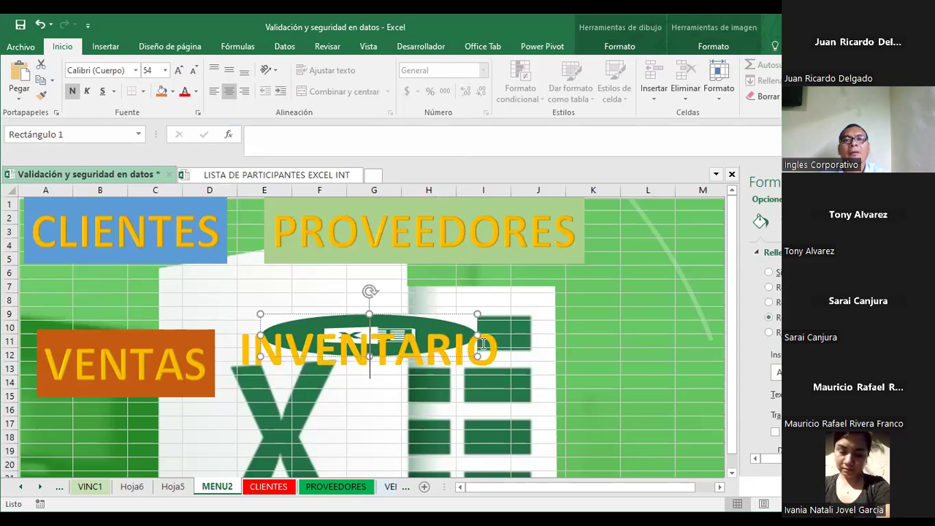
pyautogui.moveTo(480, 337); pyautogui.dragTo(524, 337)
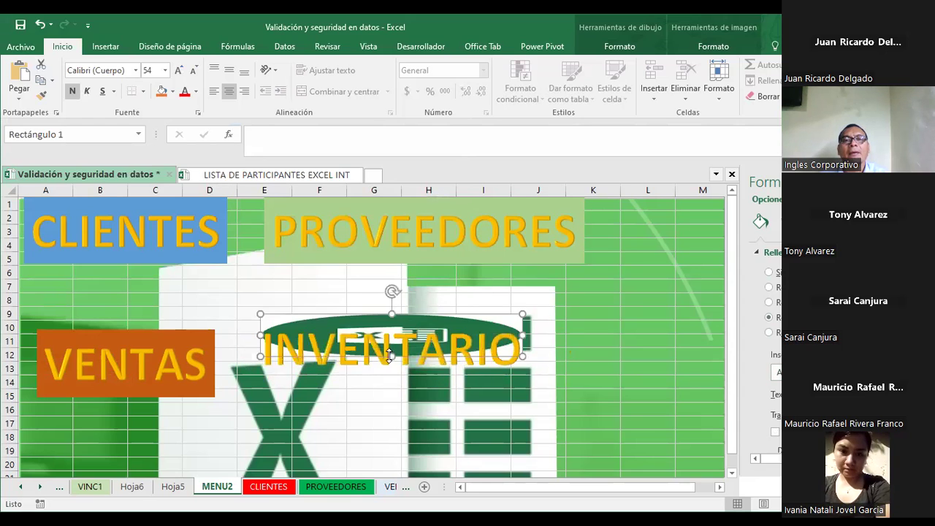
pyautogui.moveTo(389, 365); pyautogui.dragTo(388, 378)
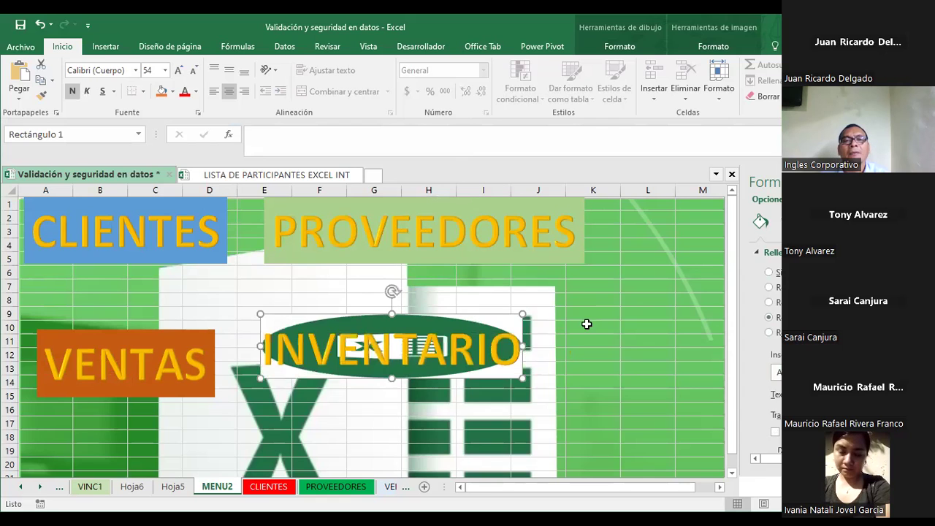
pyautogui.click(632, 302)
pyautogui.click(622, 245)
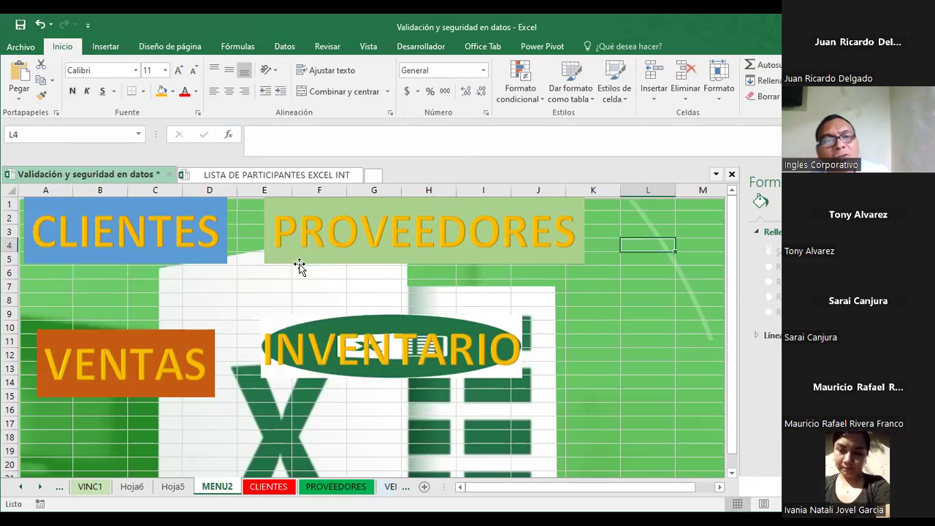
# Step: Open the Insertar hipervínculo dialog for the CLIENTES button
pyautogui.click(157, 249)
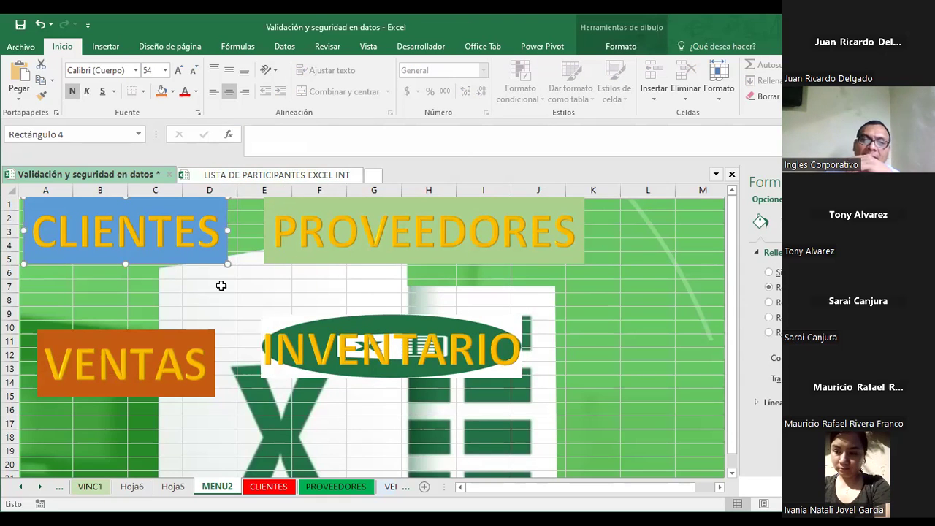
pyautogui.click(165, 292)
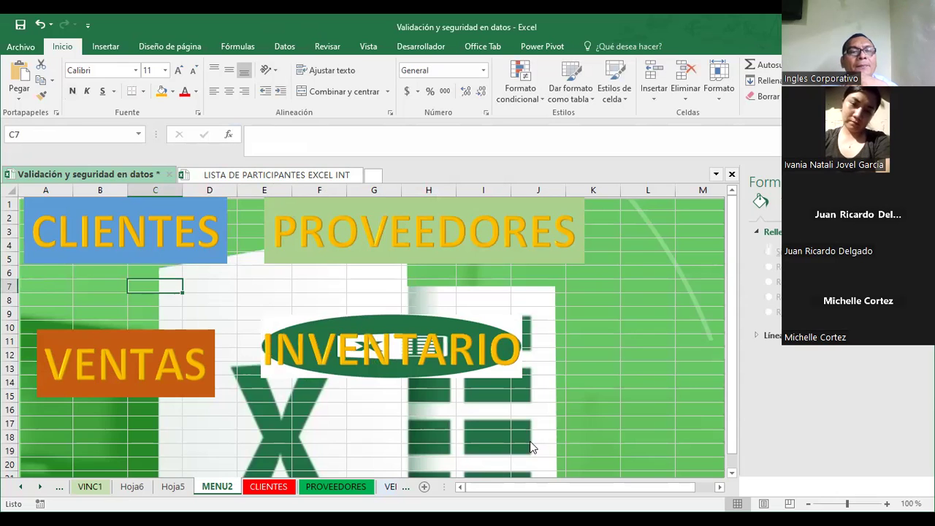
pyautogui.click(158, 257)
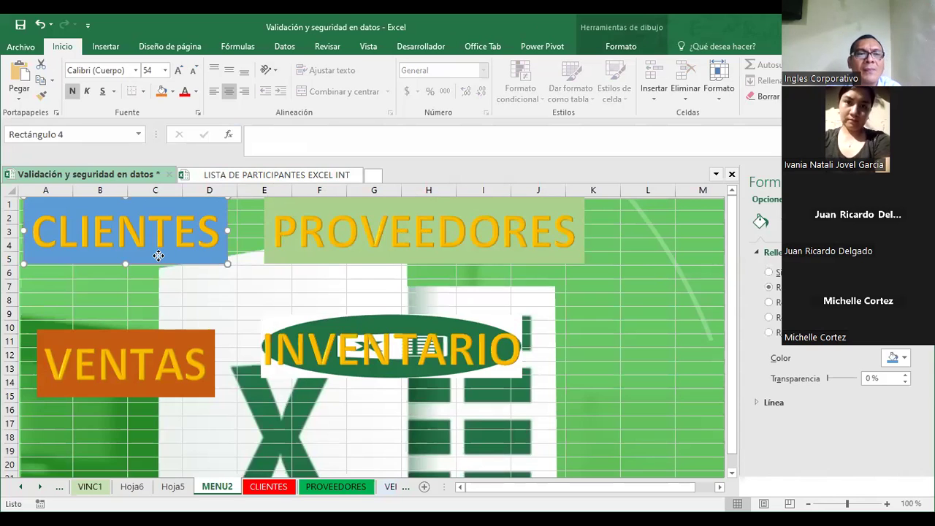
pyautogui.rightClick(158, 255)
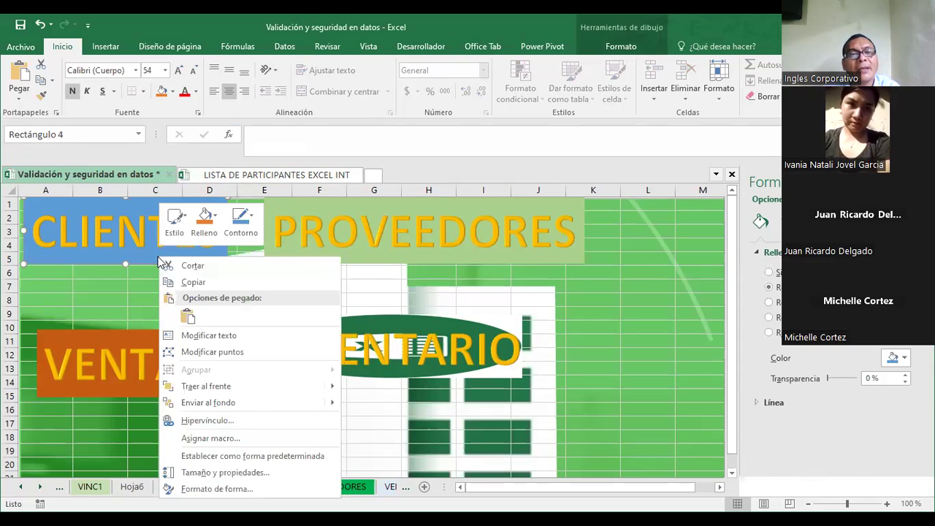
pyautogui.click(232, 421)
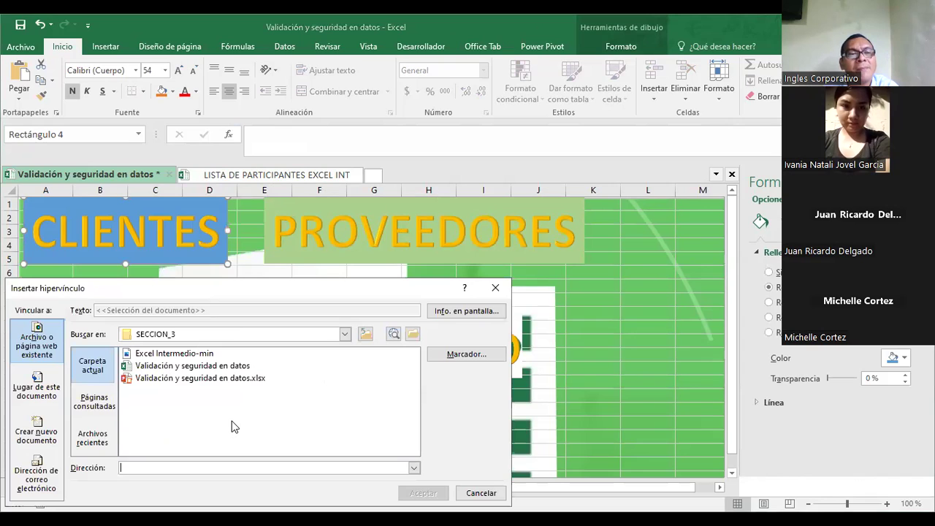
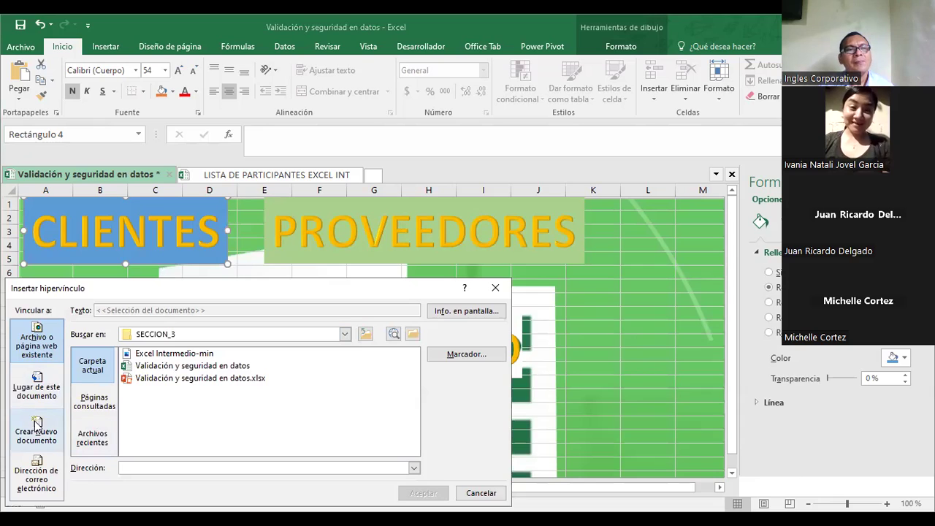
# Step: Link the CLIENTES shape to cell A1 of the CLIENTES sheet, then select the PROVEEDORES shape
pyautogui.click(40, 393)
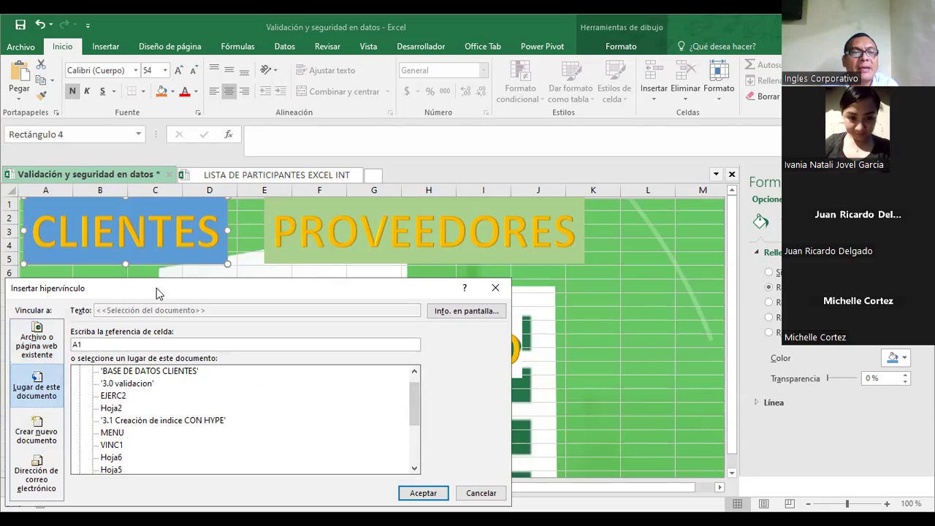
pyautogui.moveTo(156, 293); pyautogui.dragTo(175, 255)
pyautogui.moveTo(434, 380); pyautogui.dragTo(436, 395)
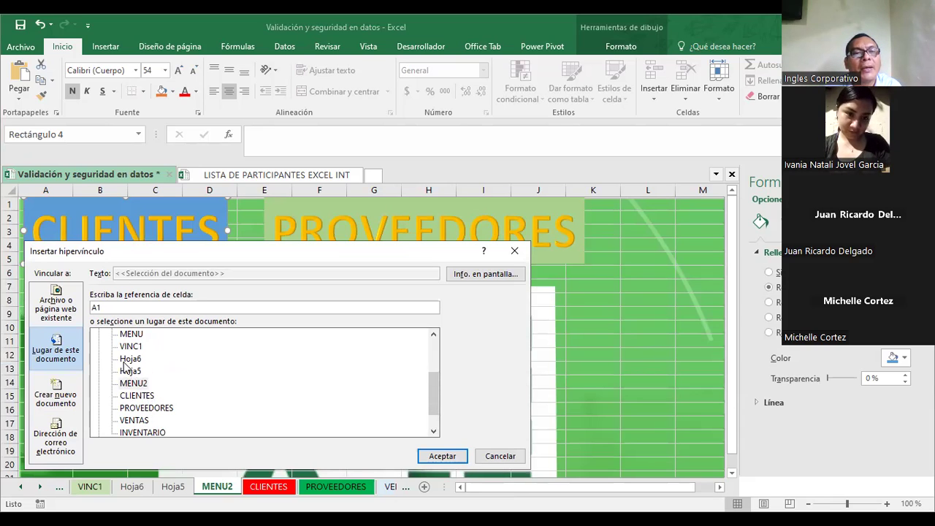
pyautogui.click(142, 399)
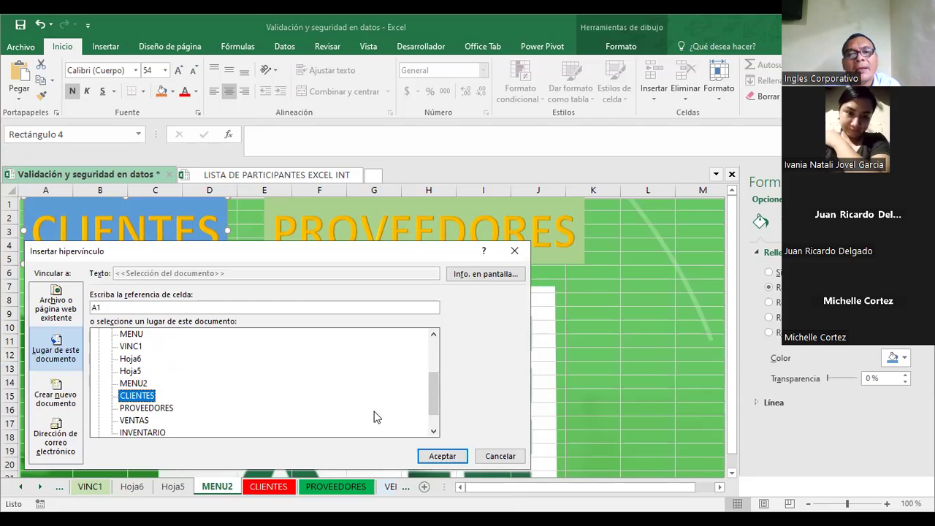
pyautogui.click(437, 458)
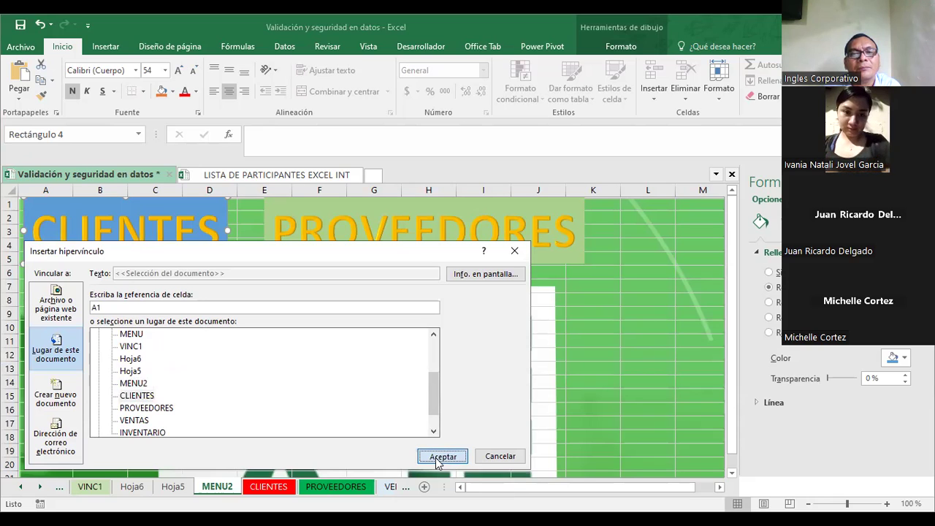
pyautogui.click(283, 261)
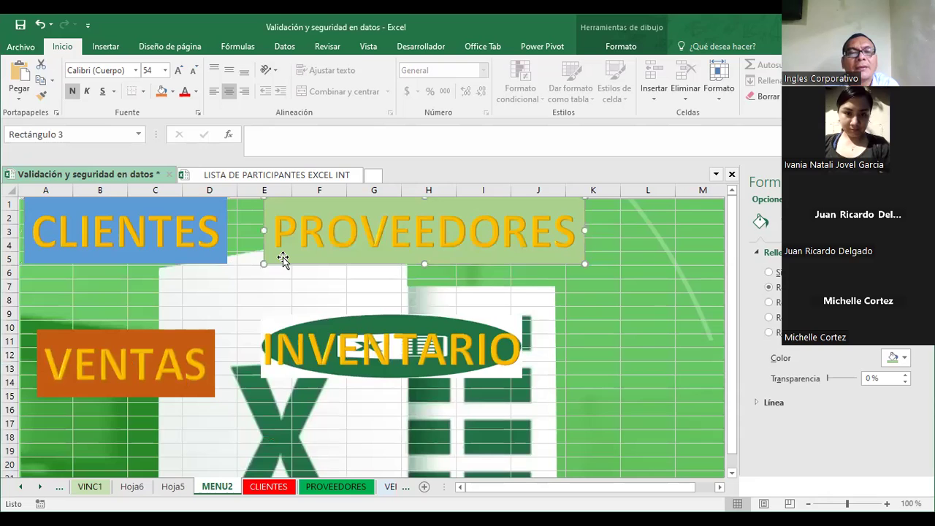
# Step: Link the PROVEEDORES shape to the PROVEEDORES sheet and nudge it slightly left
pyautogui.rightClick(283, 257)
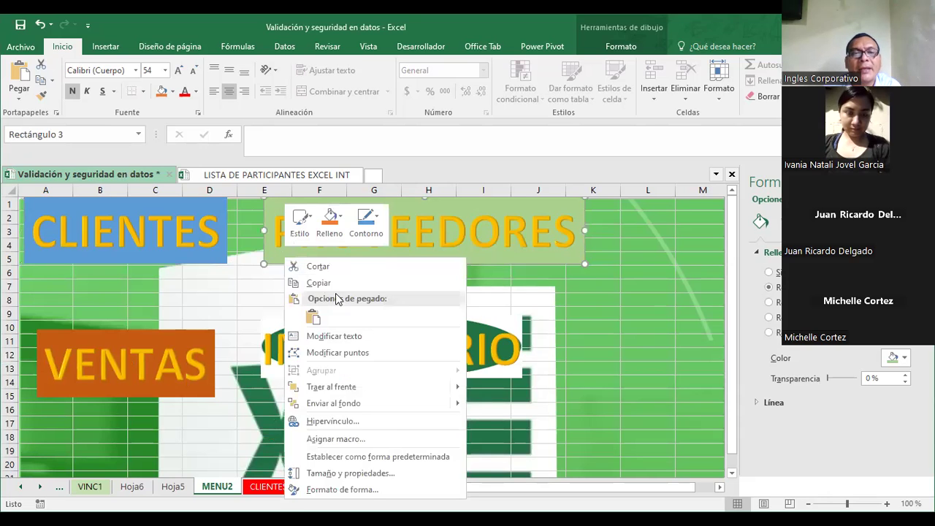
pyautogui.click(357, 422)
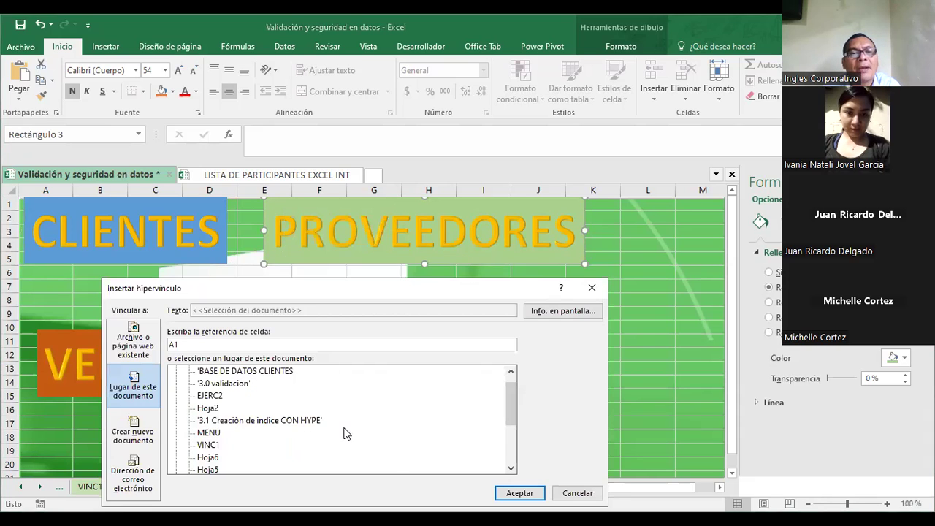
pyautogui.moveTo(511, 400); pyautogui.dragTo(510, 427)
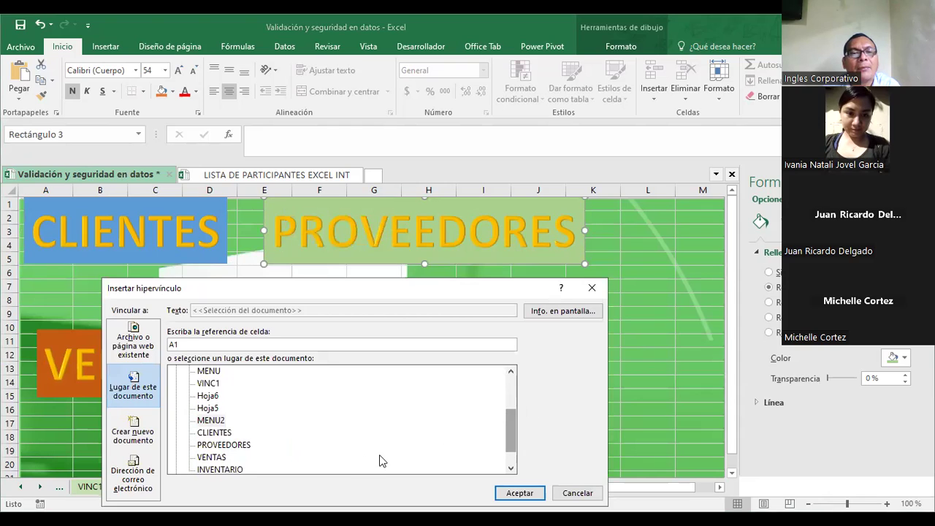
pyautogui.click(216, 447)
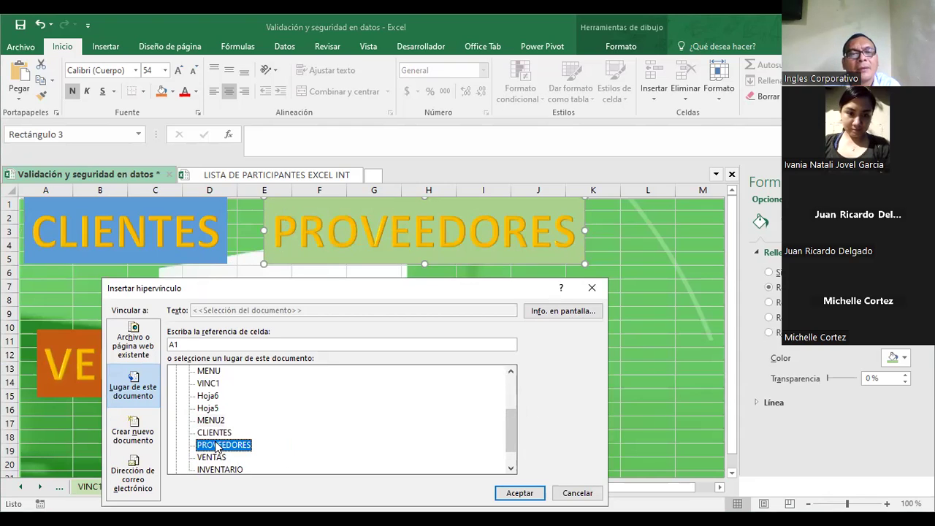
pyautogui.click(520, 493)
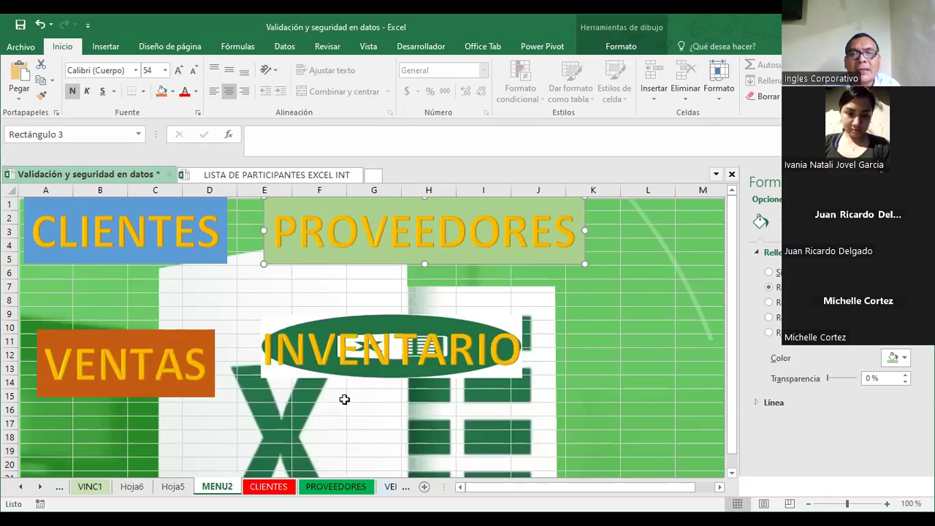
pyautogui.moveTo(346, 261); pyautogui.dragTo(340, 265)
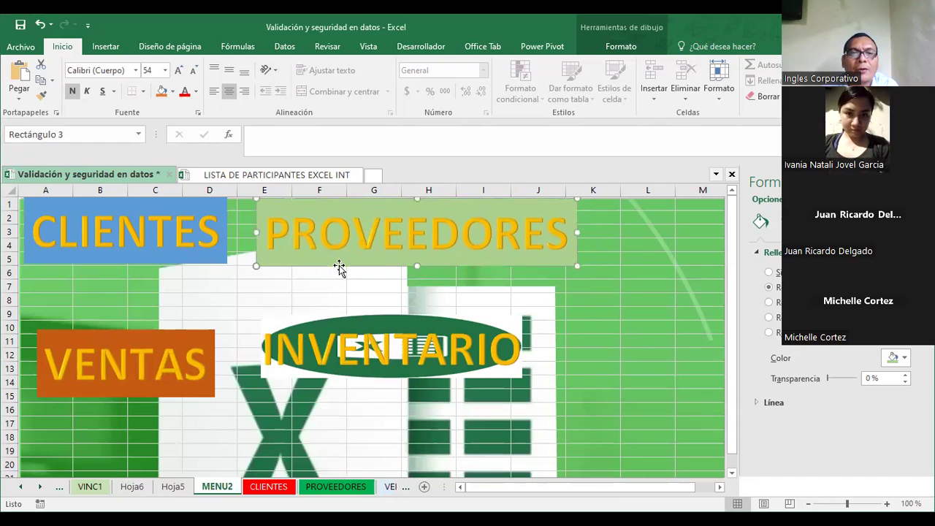
pyautogui.click(223, 303)
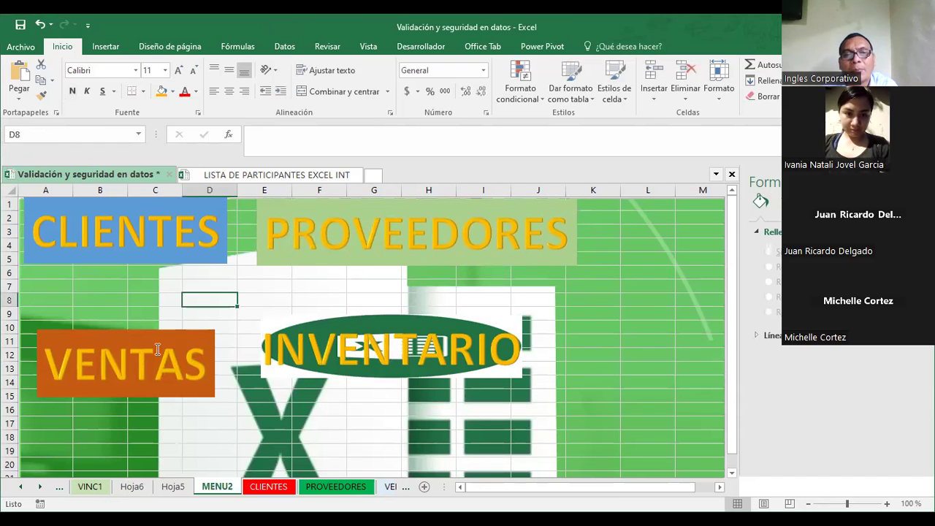
# Step: Shift the VENTAS shape slightly left and link it to the VENTAS sheet
pyautogui.moveTo(136, 334); pyautogui.dragTo(123, 338)
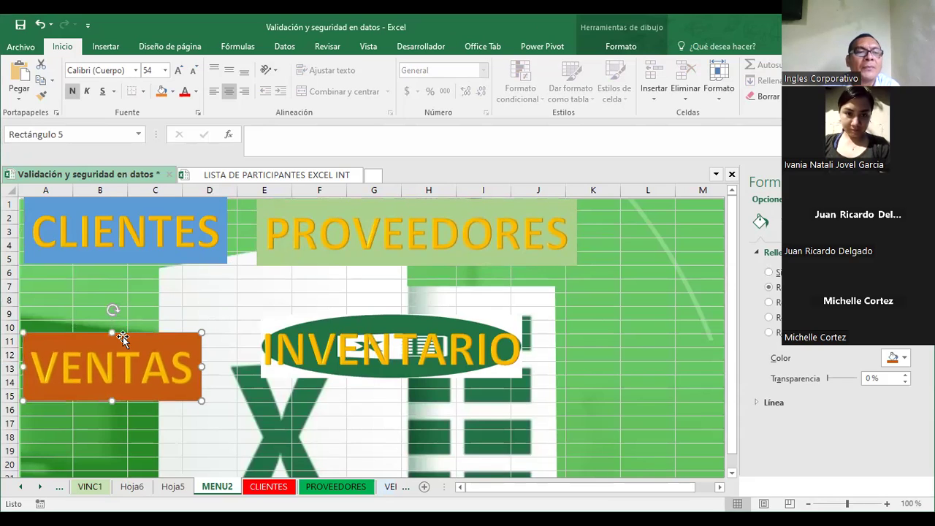
pyautogui.rightClick(122, 337)
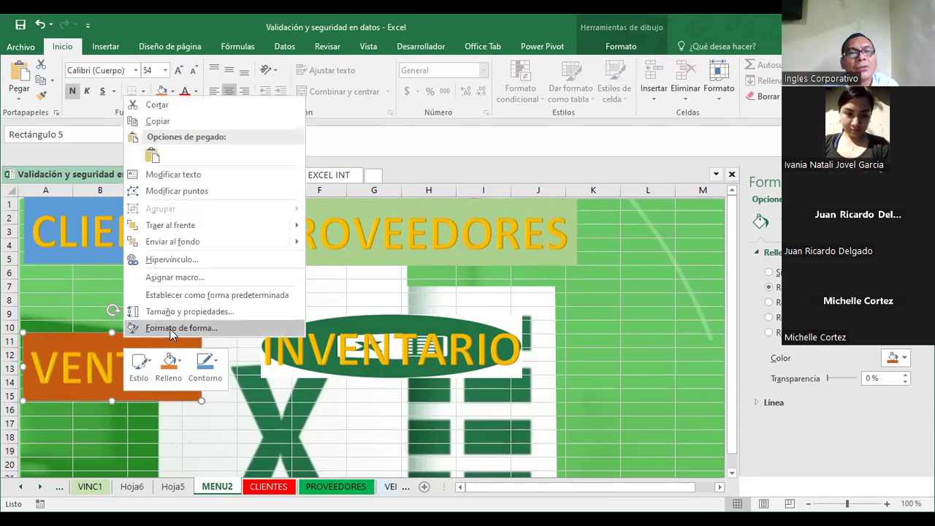
pyautogui.click(165, 261)
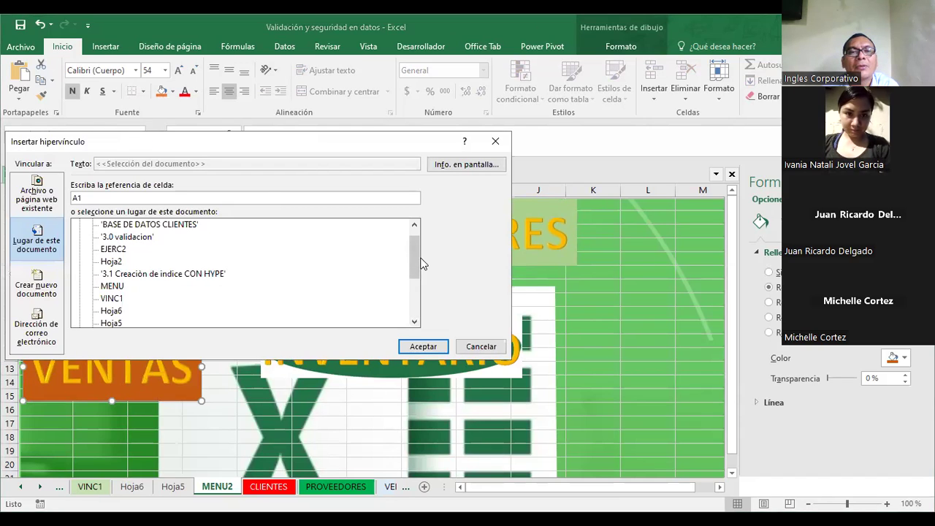
pyautogui.moveTo(415, 259); pyautogui.dragTo(414, 300)
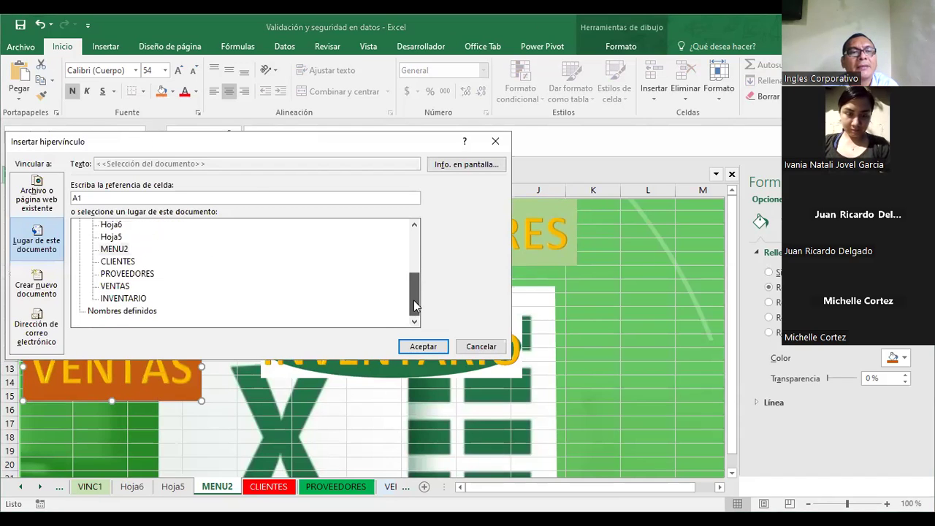
pyautogui.click(115, 286)
pyautogui.click(408, 348)
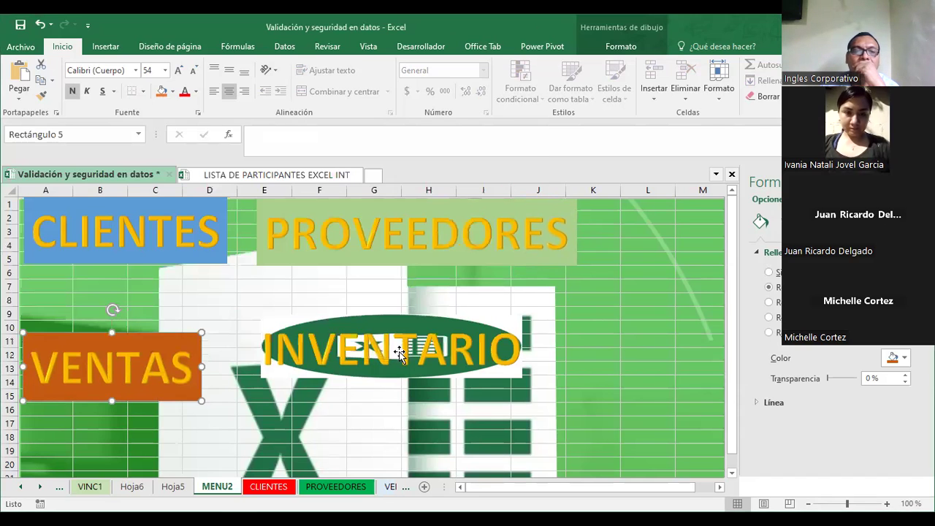
# Step: Move the INVENTARIO shape slightly down
pyautogui.click(322, 374)
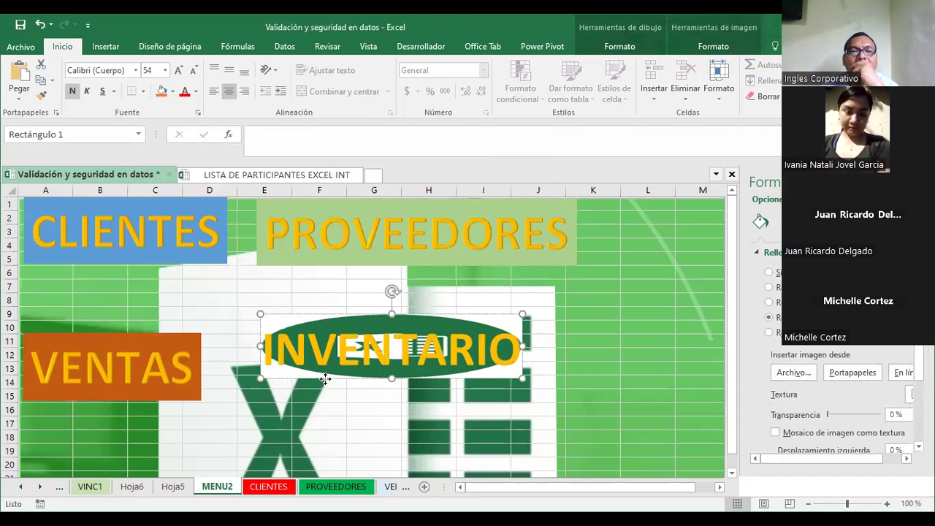
pyautogui.moveTo(324, 378); pyautogui.dragTo(317, 401)
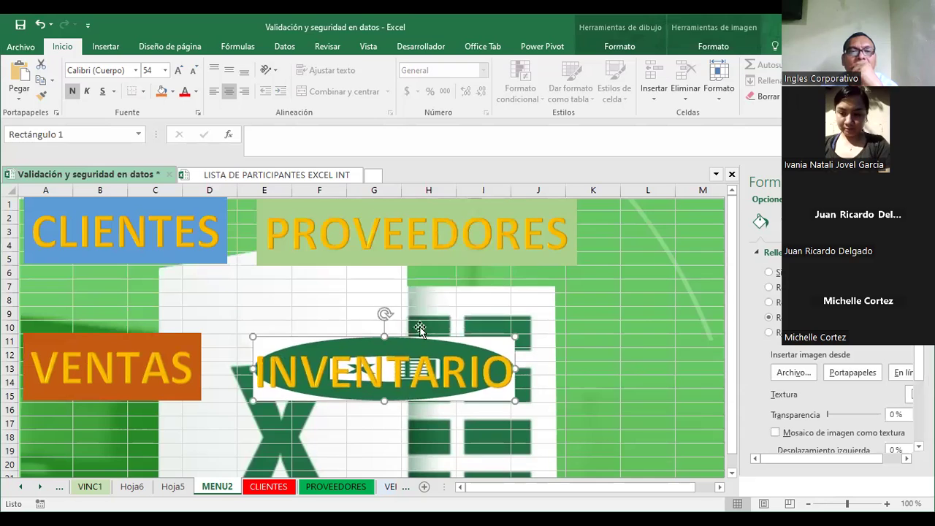
pyautogui.click(535, 310)
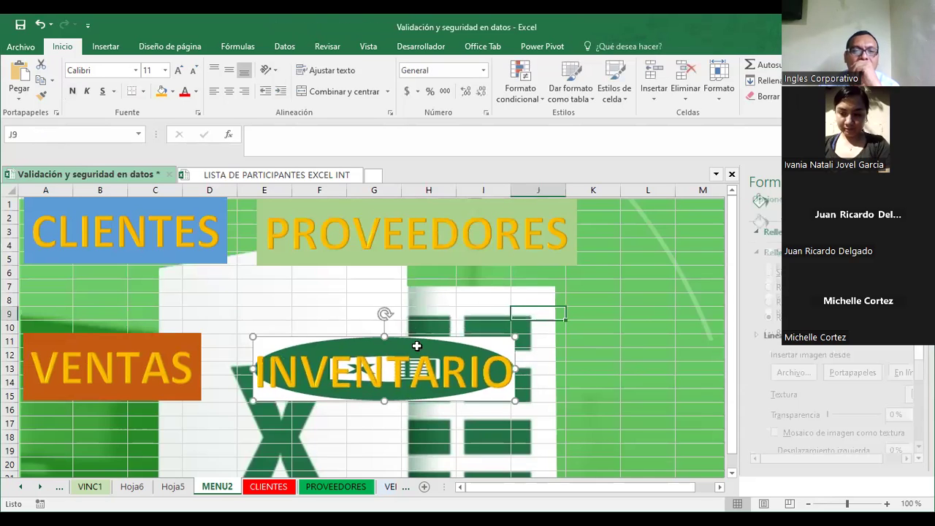
pyautogui.click(342, 344)
# Step: Link the INVENTARIO shape to the INVENTARIO sheet in this workbook
pyautogui.rightClick(348, 358)
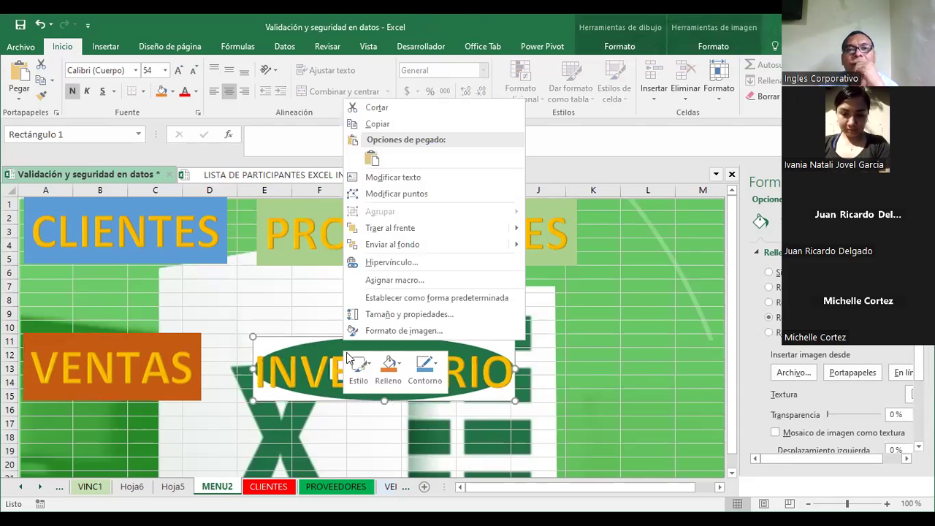
pyautogui.click(393, 263)
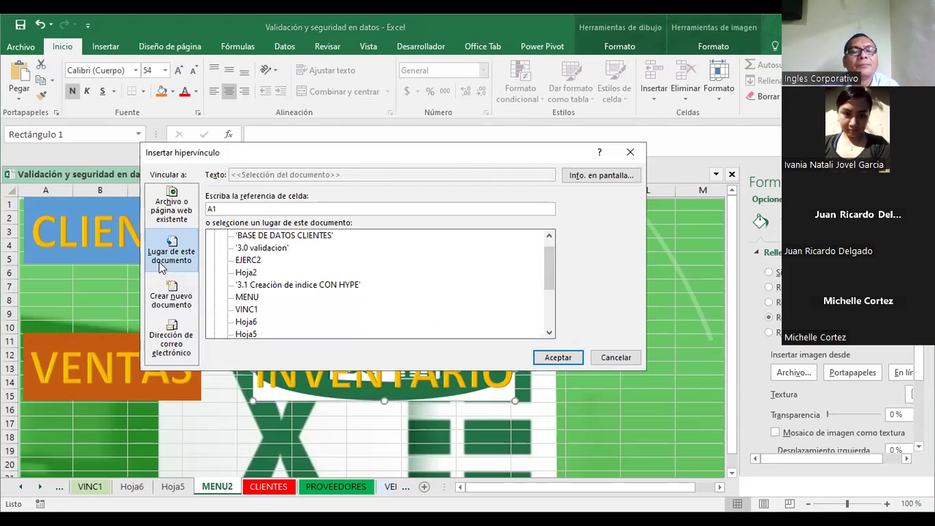
pyautogui.moveTo(550, 272); pyautogui.dragTo(550, 299)
pyautogui.click(256, 334)
pyautogui.click(563, 357)
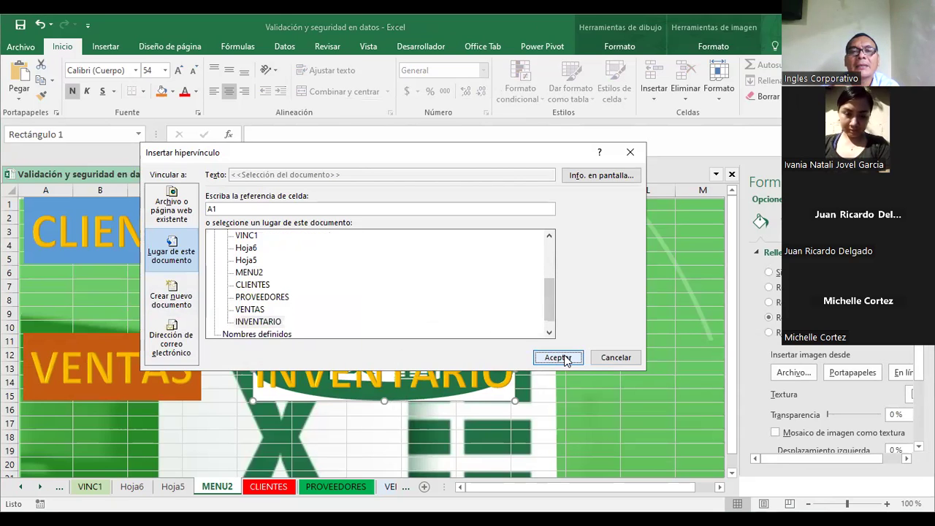
pyautogui.click(584, 326)
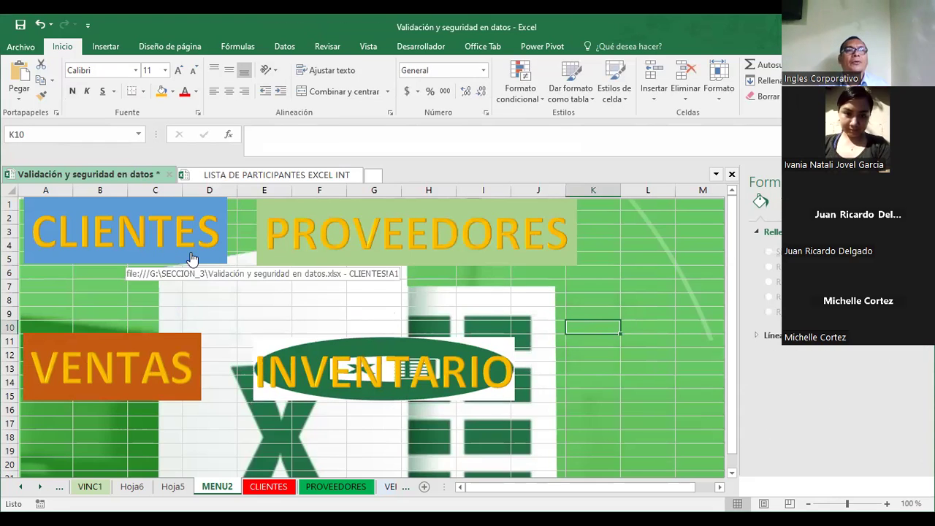
# Step: Test that the CLIENTES shape on MENU2 jumps to the CLIENTES sheet
pyautogui.click(217, 253)
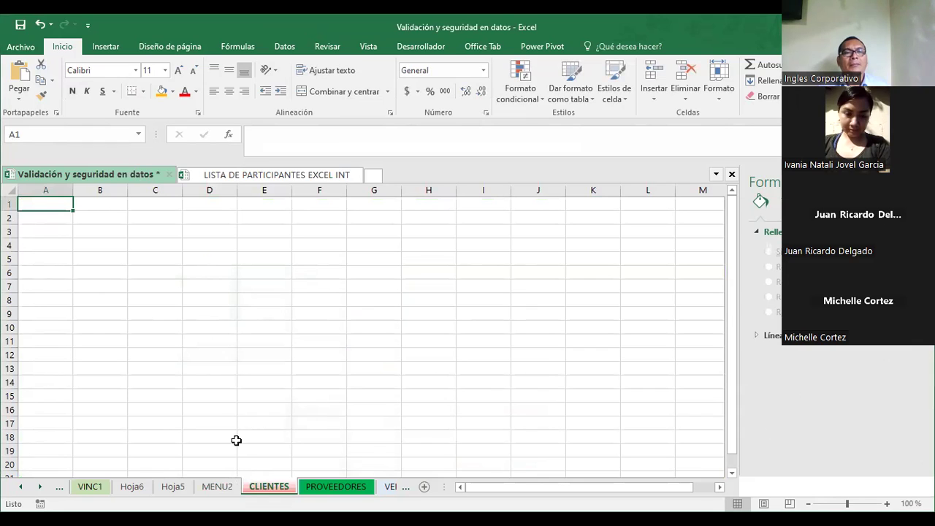
pyautogui.click(218, 487)
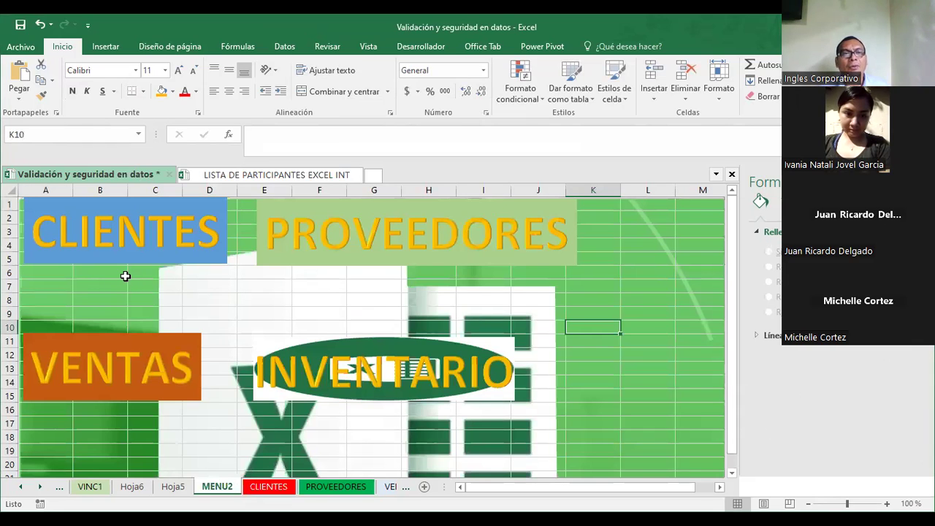
pyautogui.moveTo(124, 233)
pyautogui.click(108, 227)
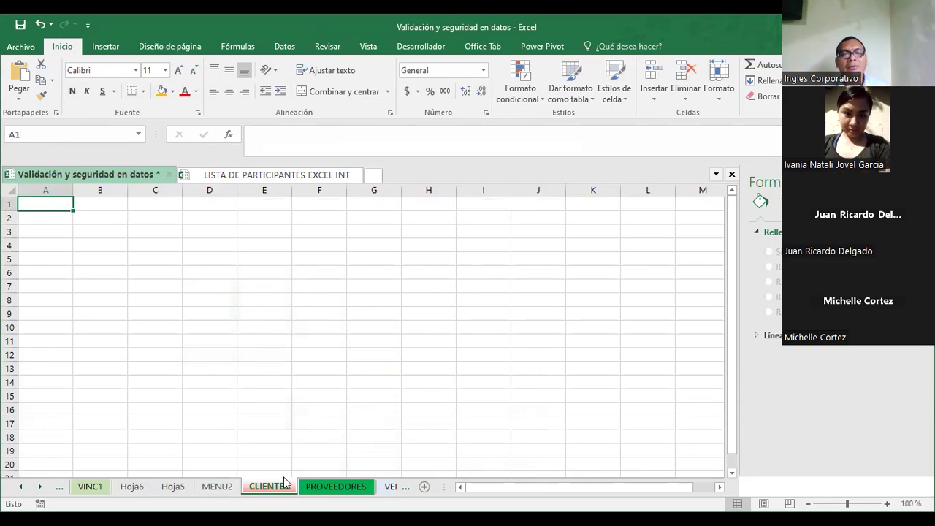
# Step: Browse to the VINC1 and Hoja6 sheets
pyautogui.click(98, 491)
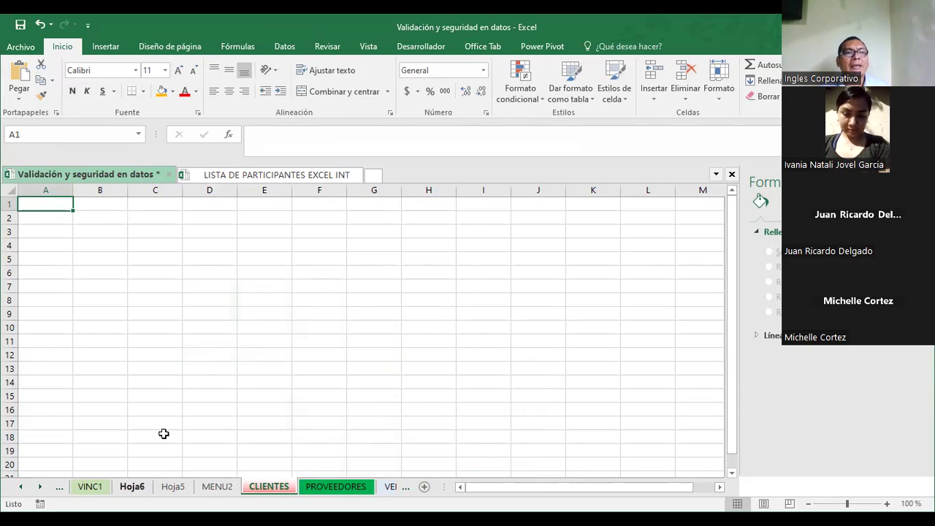
pyautogui.click(127, 487)
pyautogui.click(20, 486)
pyautogui.click(21, 487)
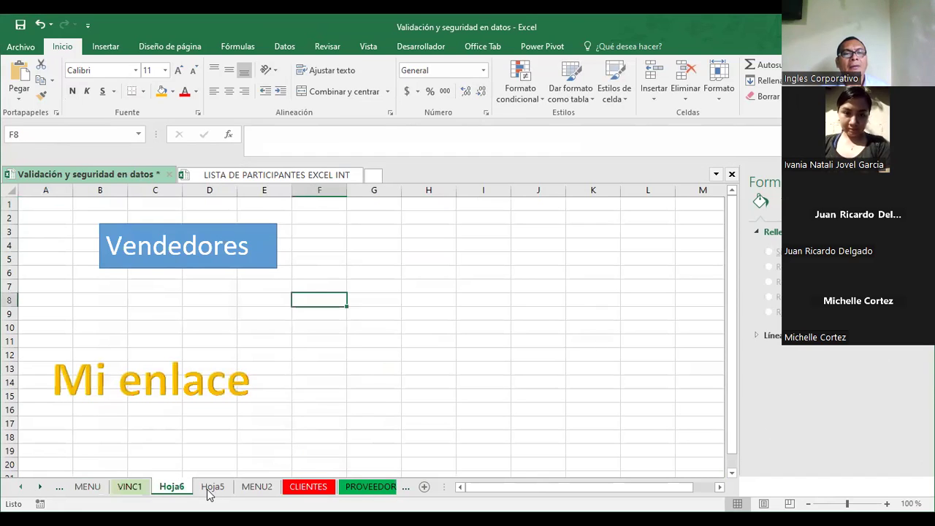
# Step: Copy the four employee names in B10:B13 of BASE DE DATOS CLIENTES
pyautogui.click(131, 490)
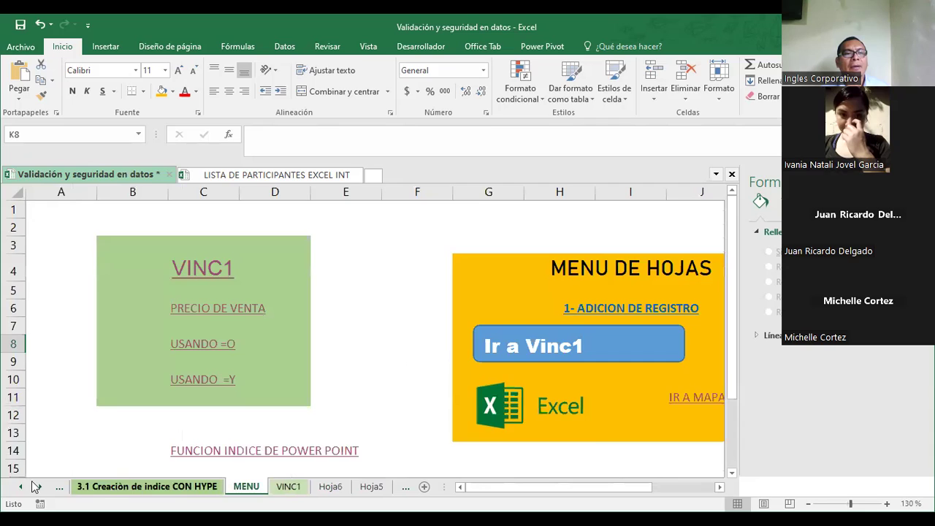
pyautogui.click(21, 487)
pyautogui.click(21, 487)
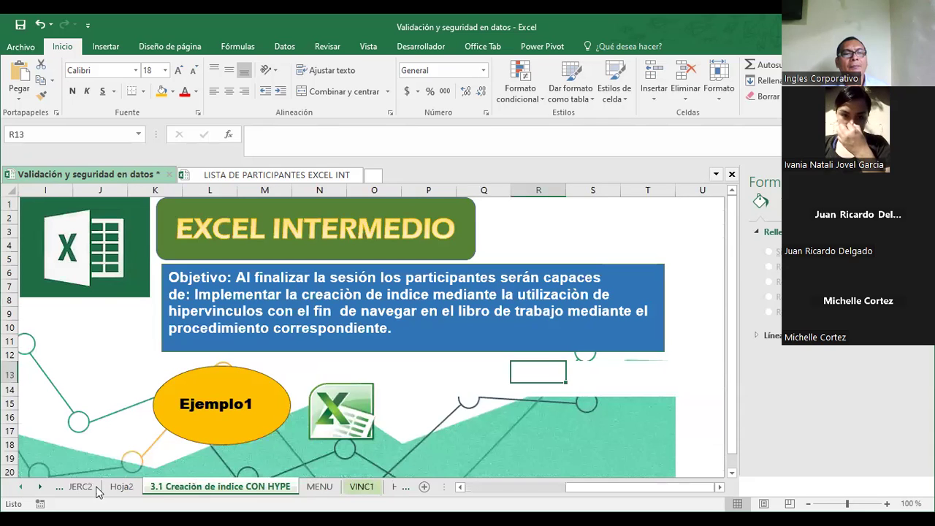
pyautogui.click(82, 487)
pyautogui.click(124, 488)
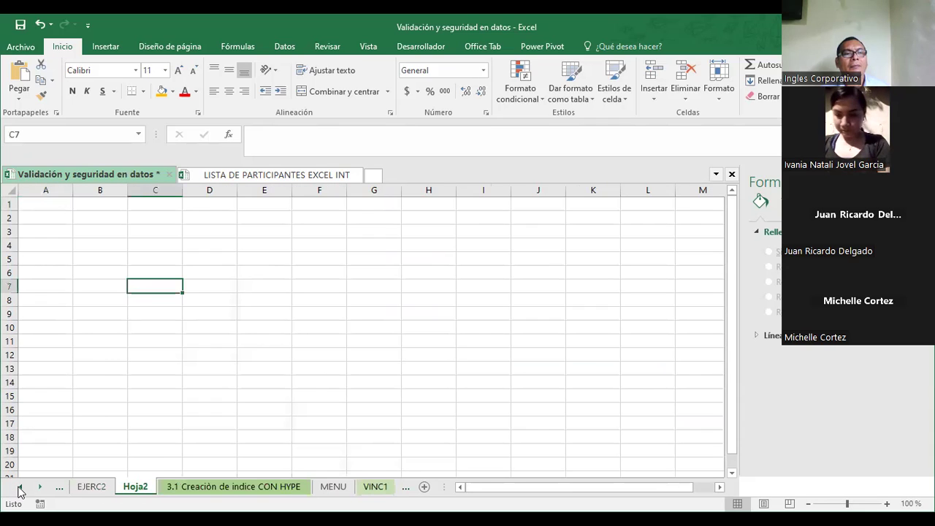
pyautogui.click(21, 487)
pyautogui.click(20, 487)
pyautogui.click(102, 487)
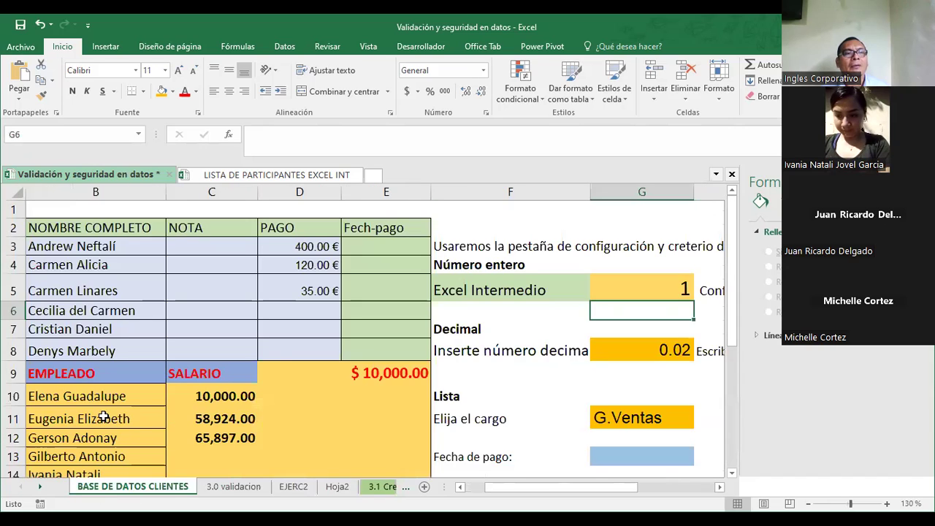
pyautogui.moveTo(80, 396); pyautogui.dragTo(92, 456)
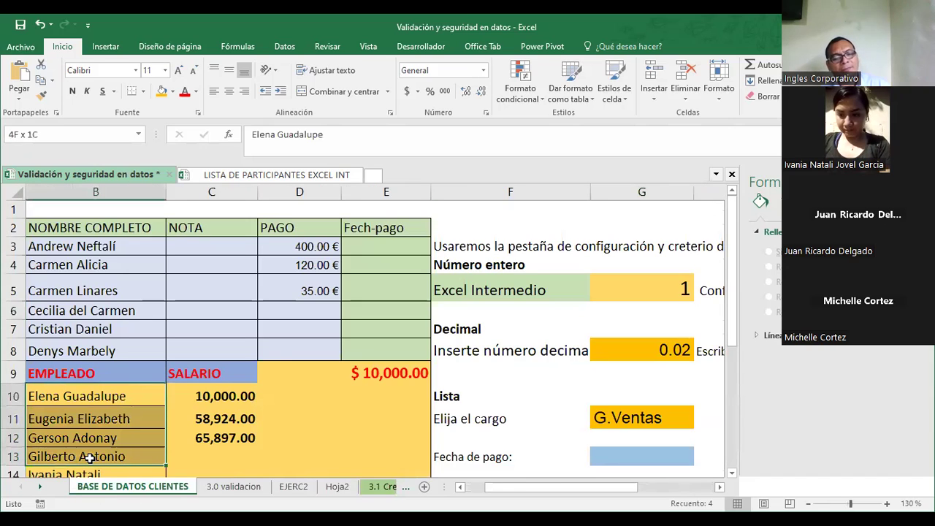
pyautogui.hotkey('ctrl', 'c')
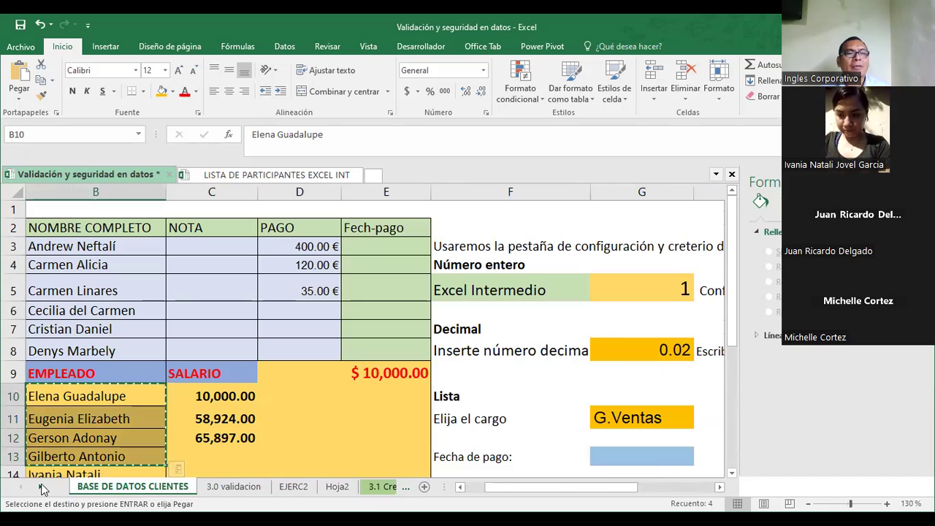
# Step: Paste the names into B2:B5 of CLIENTES, widen column B, enlarge their font, and return to MENU2
pyautogui.click(40, 487)
pyautogui.click(42, 488)
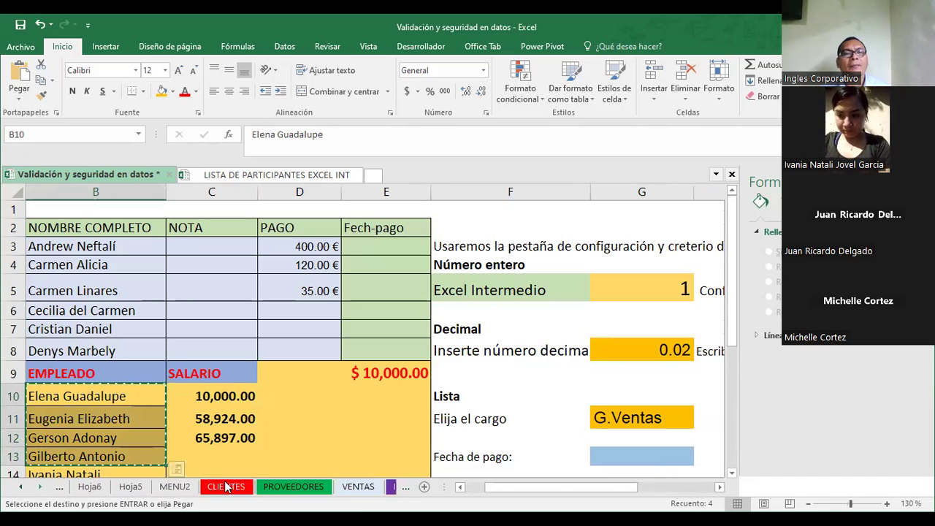
pyautogui.hotkey('ctrl', 'pagedown')
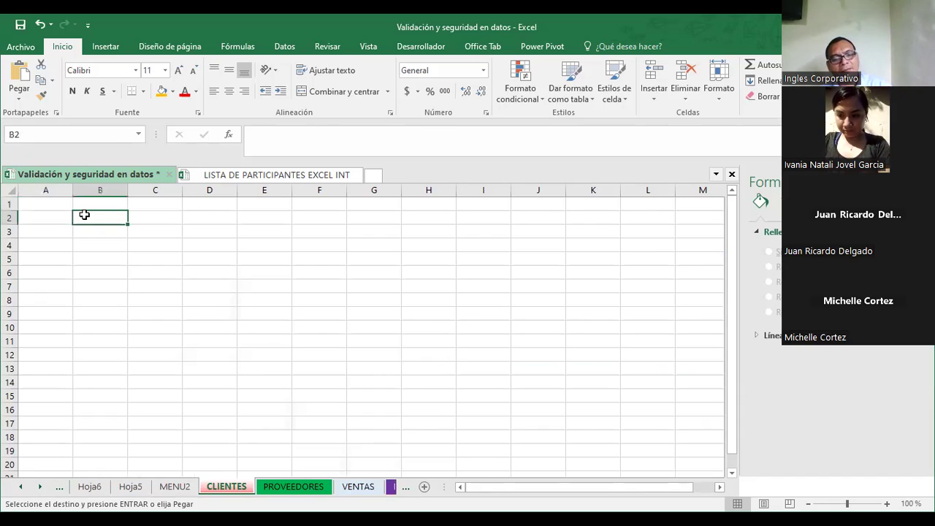
pyautogui.hotkey('ctrl', 'v')
pyautogui.click(184, 222)
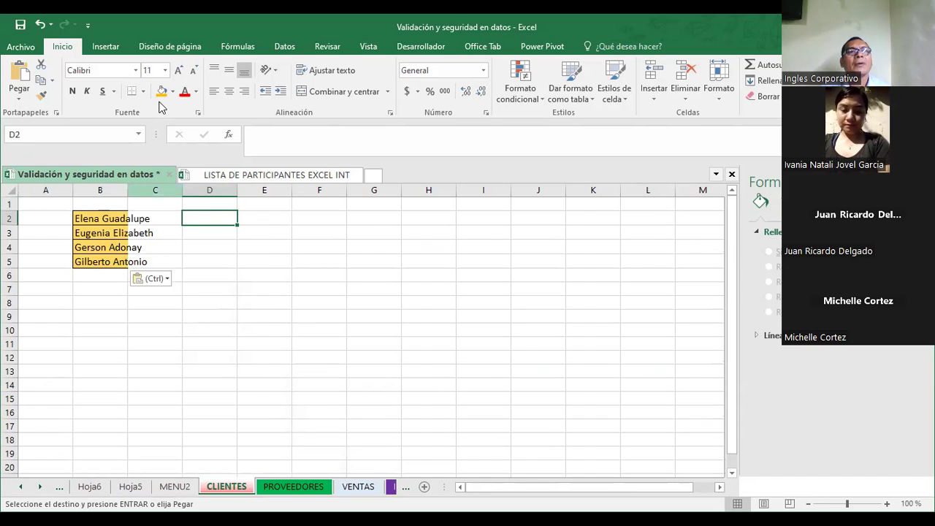
pyautogui.hotkey('ctrl', 'w')
pyautogui.click(181, 74)
pyautogui.click(282, 259)
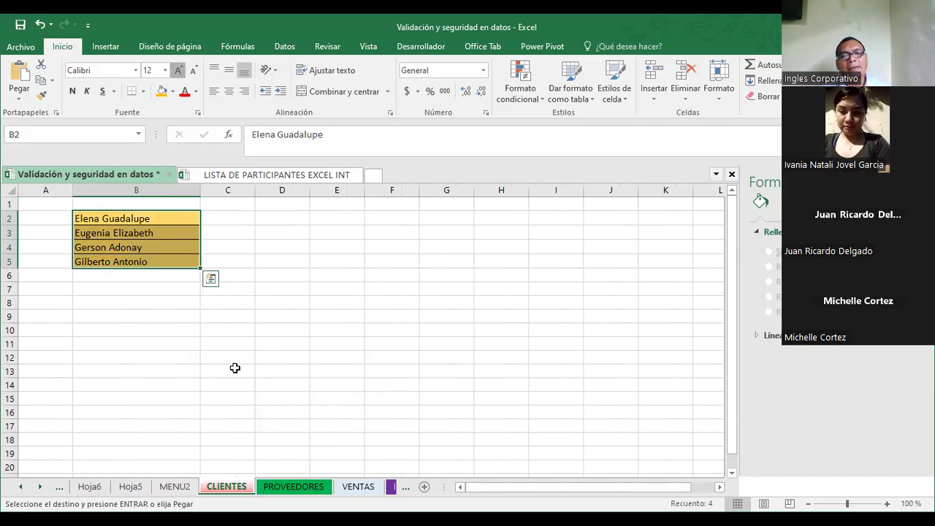
pyautogui.click(175, 487)
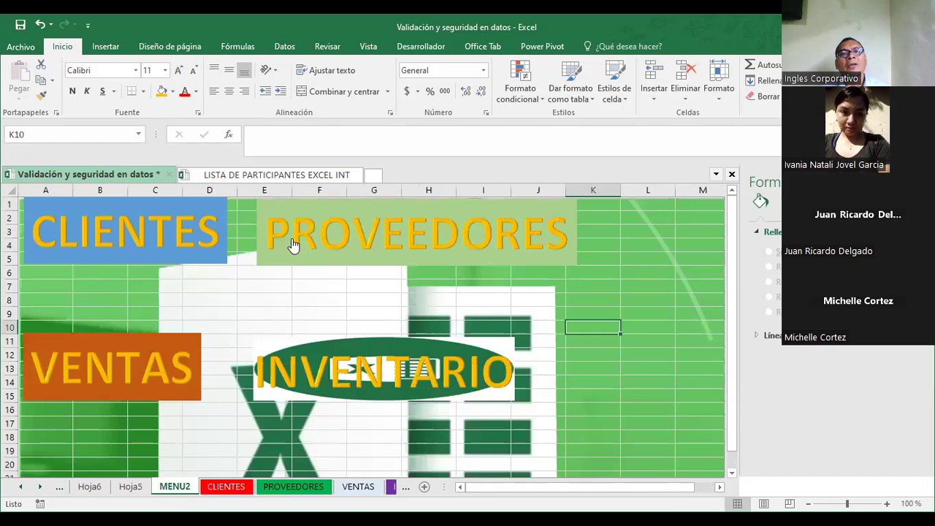
pyautogui.click(283, 350)
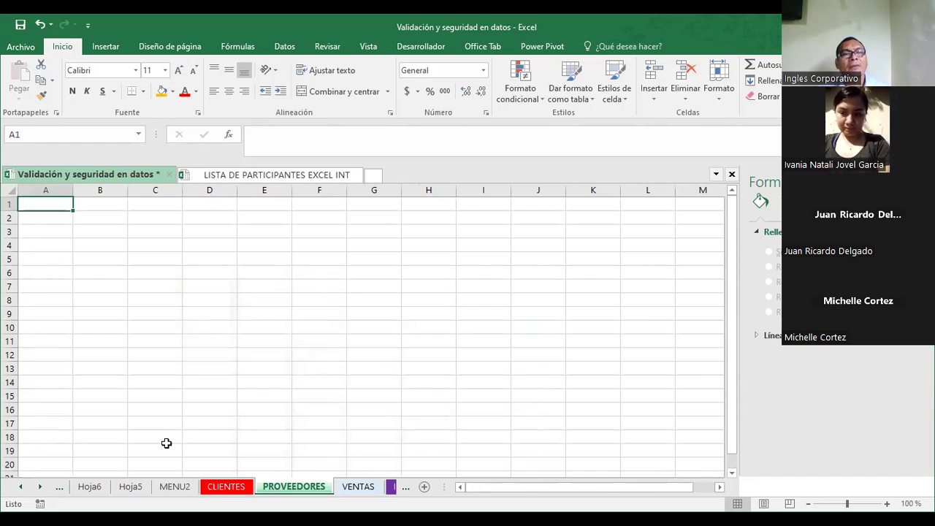
pyautogui.click(185, 486)
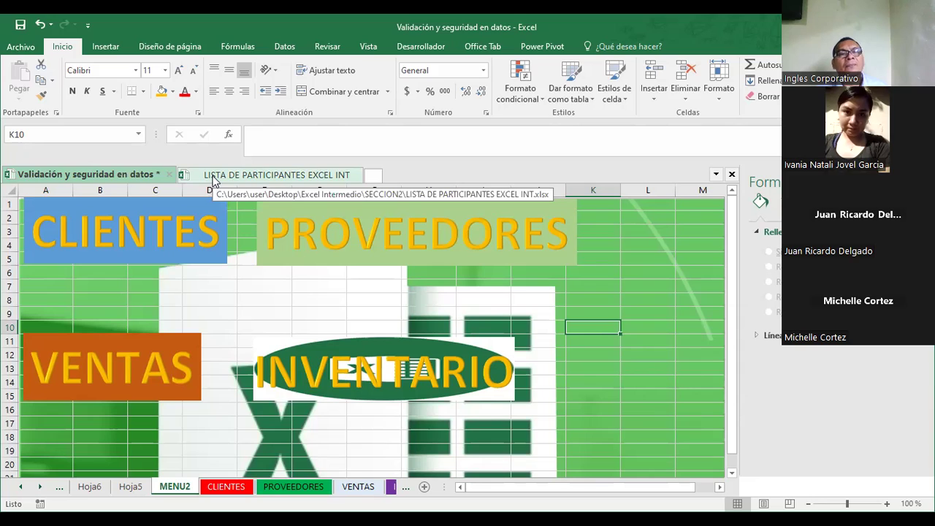
pyautogui.click(214, 180)
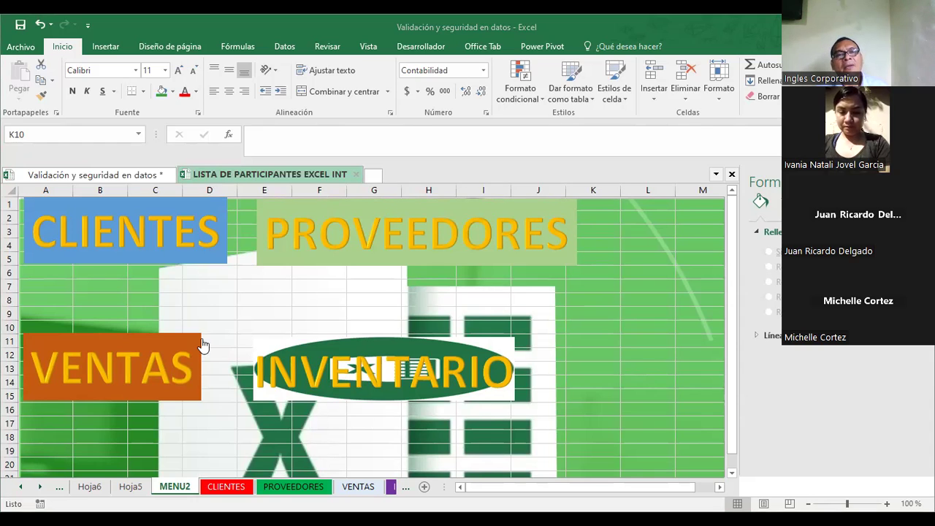
pyautogui.hotkey('ctrl', 'Tab')
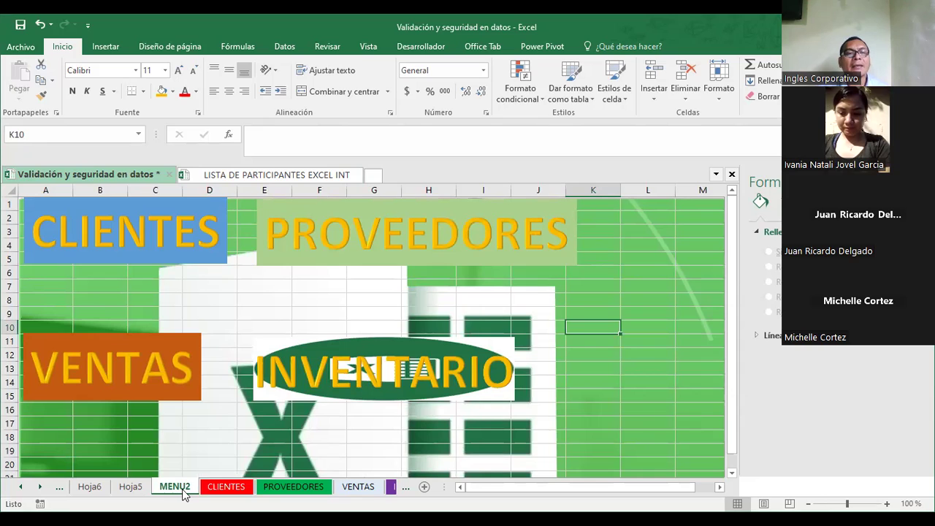
# Step: Remove the existing hyperlink from the VENTAS shape
pyautogui.rightClick(146, 343)
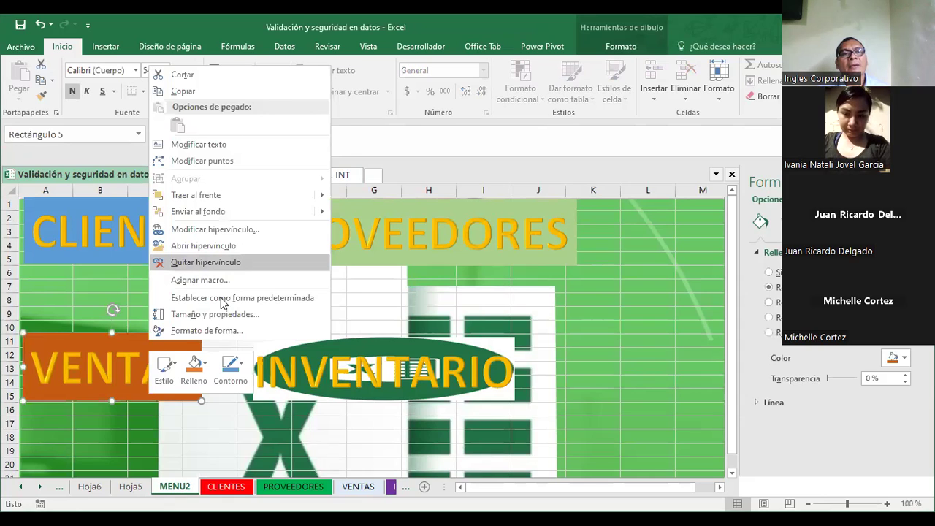
pyautogui.press('Return')
pyautogui.hotkey('shift', 'F10')
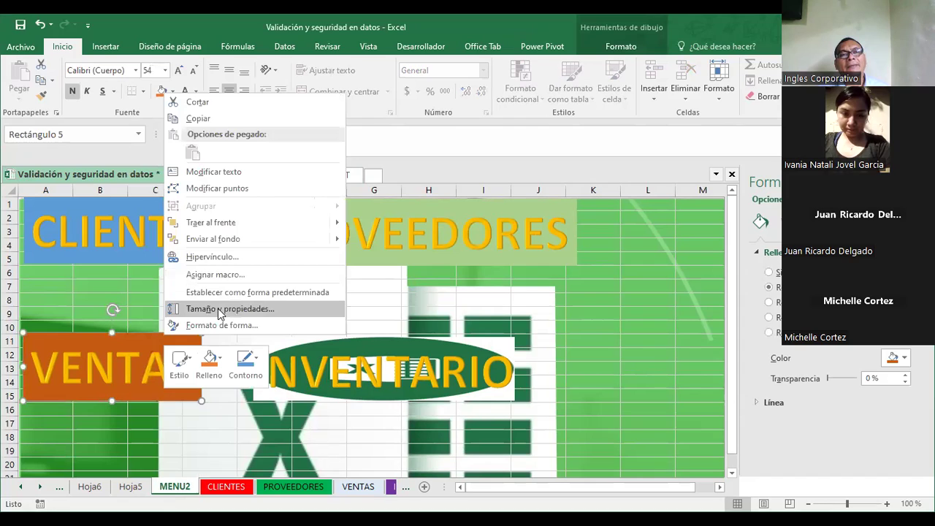
# Step: Start a new hyperlink on VENTAS targeting an existing file instead of a sheet
pyautogui.click(221, 264)
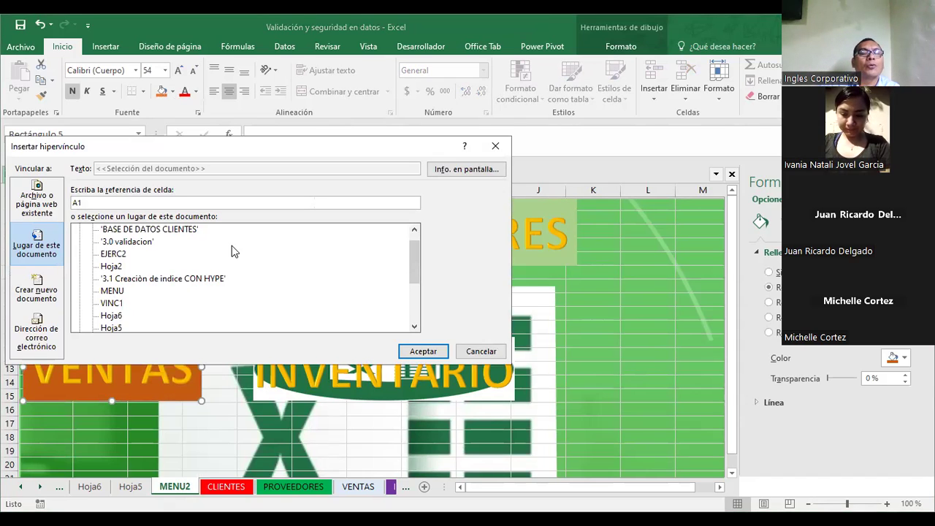
pyautogui.scroll(1, 413, 261)
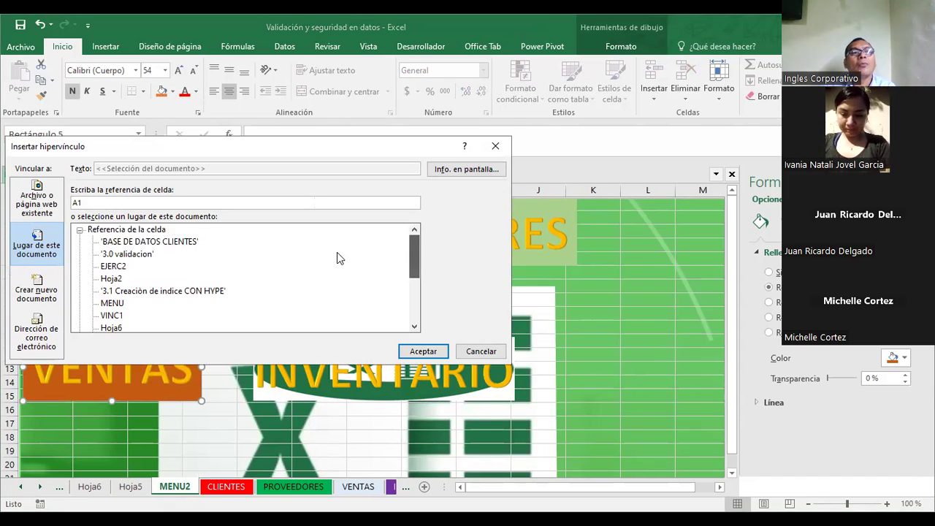
pyautogui.click(79, 231)
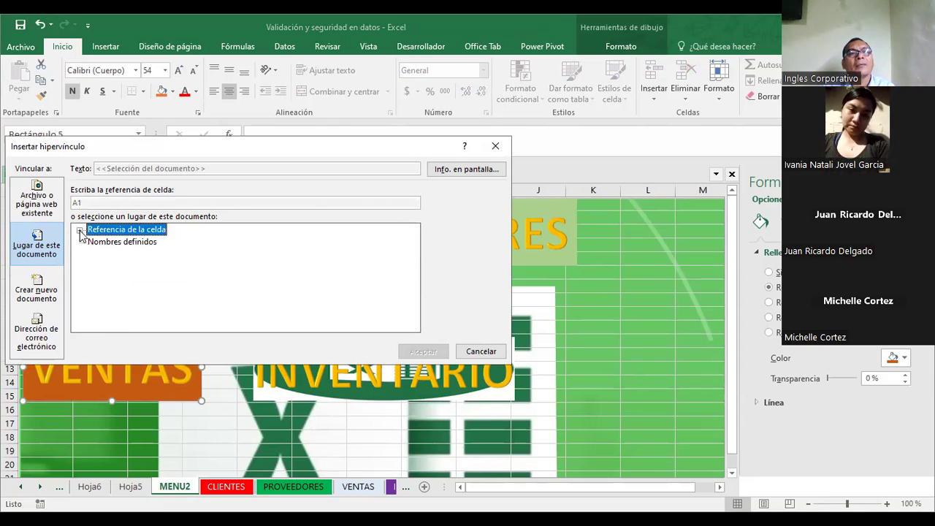
pyautogui.click(80, 231)
pyautogui.scroll(-3, 216, 313)
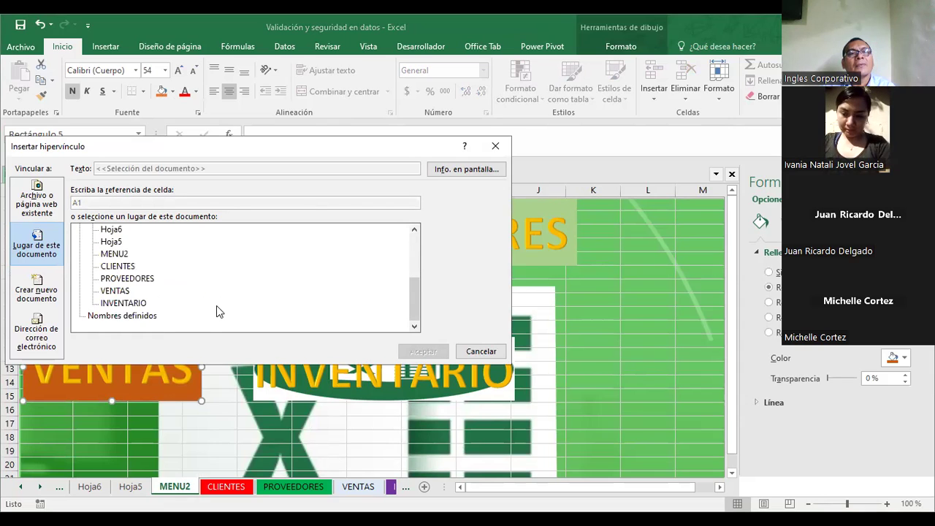
pyautogui.scroll(2, 217, 313)
pyautogui.moveTo(418, 266); pyautogui.dragTo(418, 250)
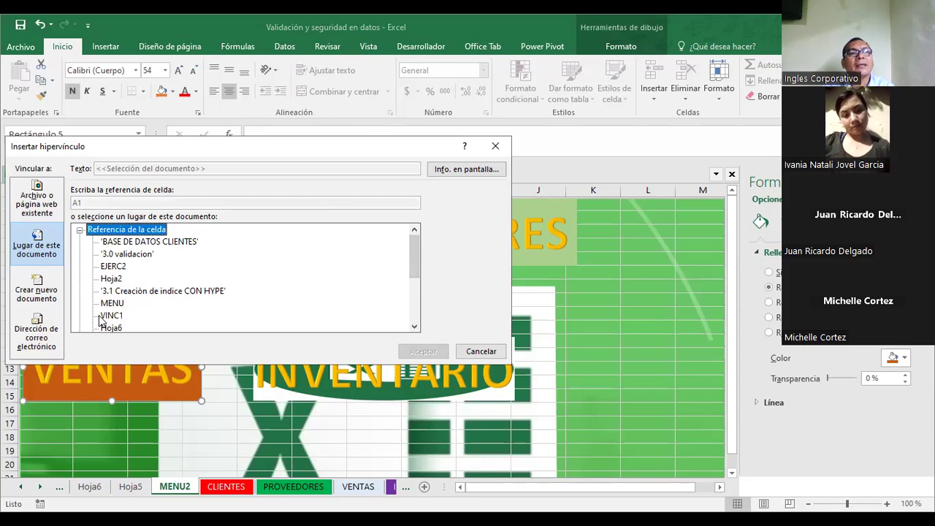
pyautogui.click(39, 198)
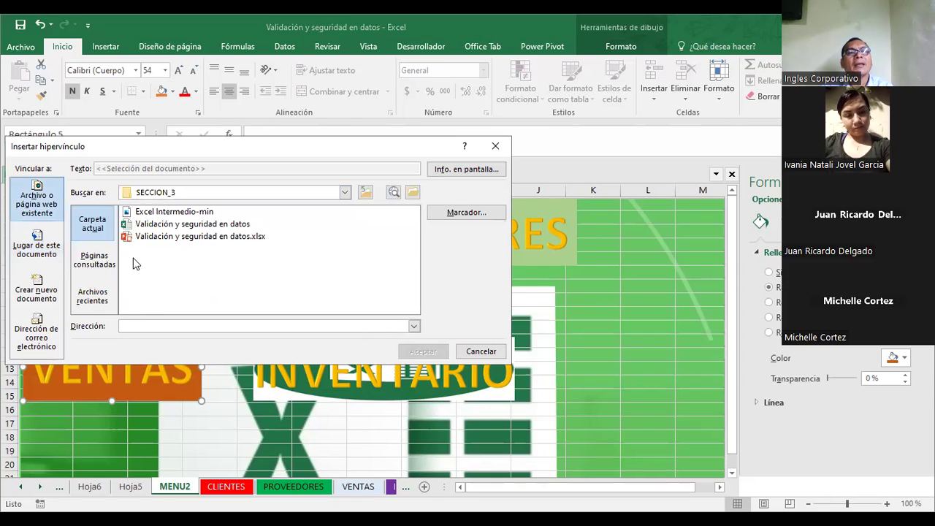
# Step: Browse to Escritorio > SECCION2 and pick LISTA DE PARTICIPANTES EXCEL INT.xlsx as VENTAS's link target
pyautogui.click(90, 302)
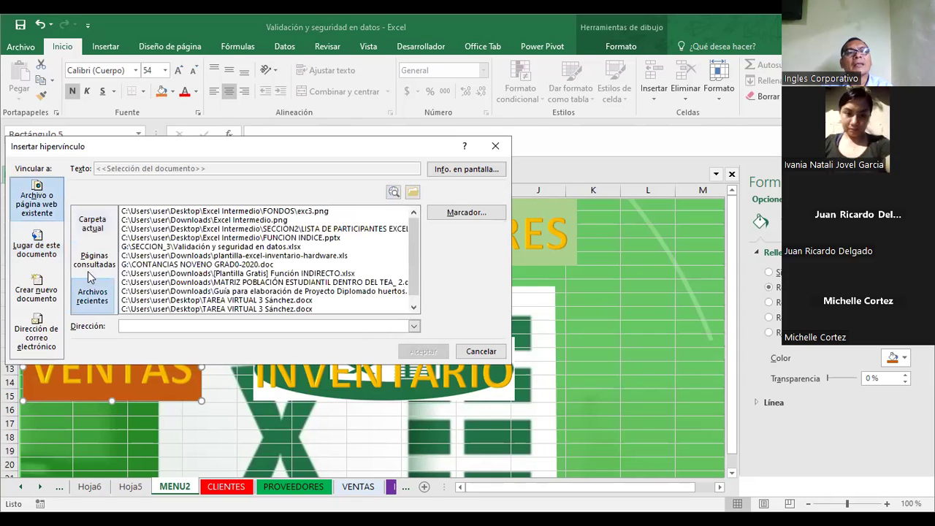
pyautogui.click(93, 234)
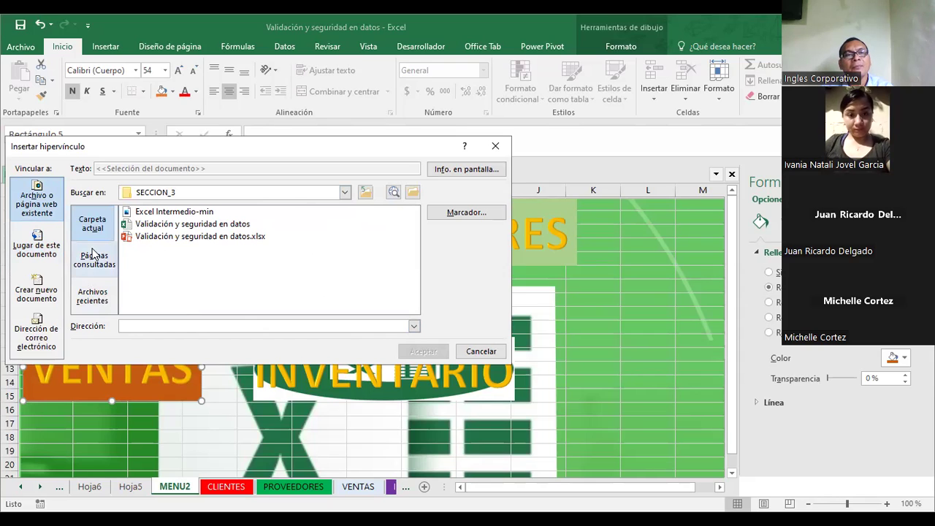
pyautogui.click(347, 192)
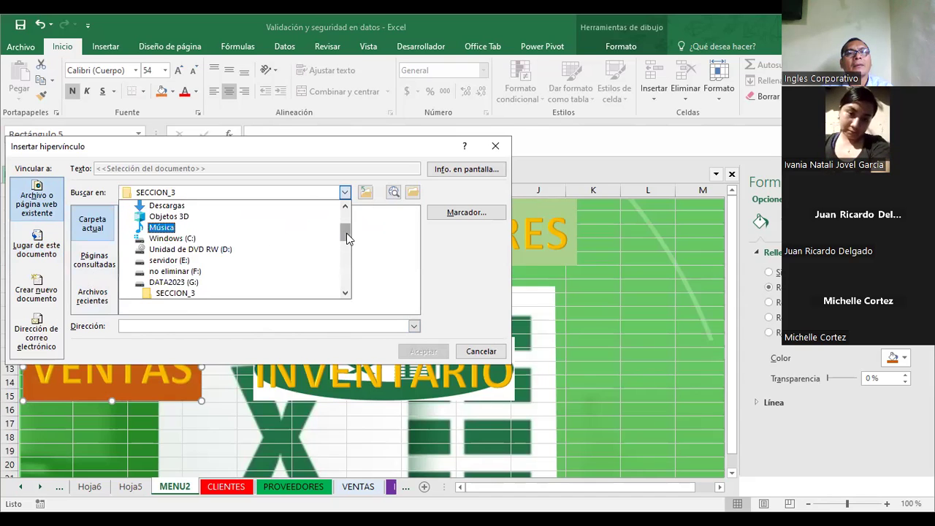
pyautogui.scroll(2, 342, 225)
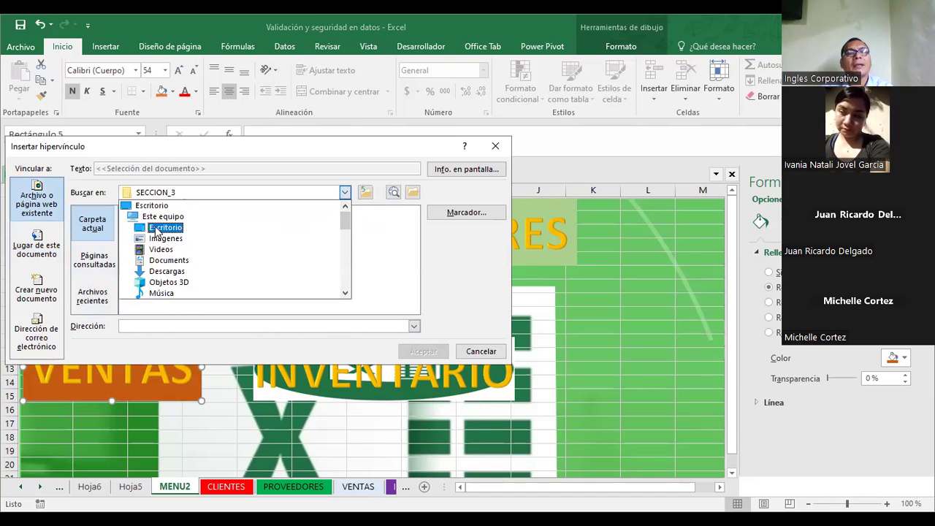
pyautogui.click(158, 230)
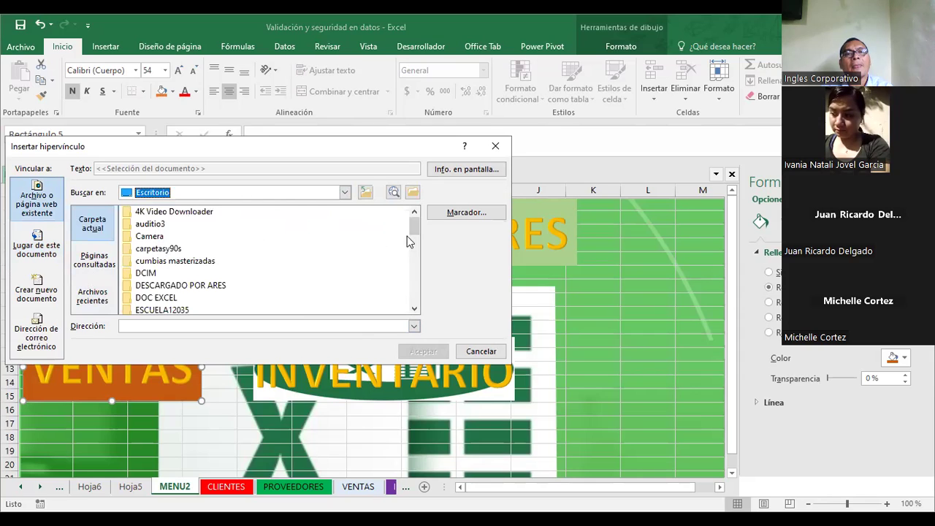
pyautogui.moveTo(413, 232); pyautogui.dragTo(410, 253)
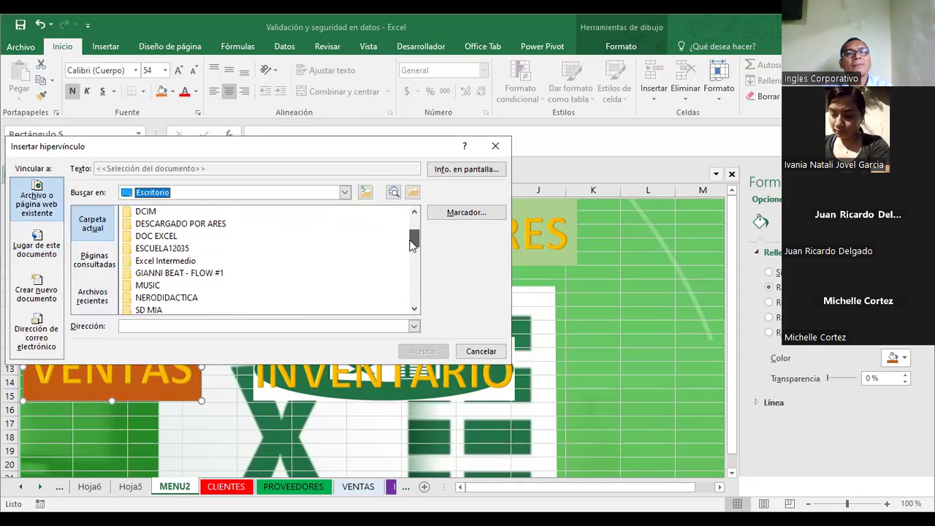
pyautogui.moveTo(408, 256); pyautogui.dragTo(376, 260)
pyautogui.doubleClick(154, 248)
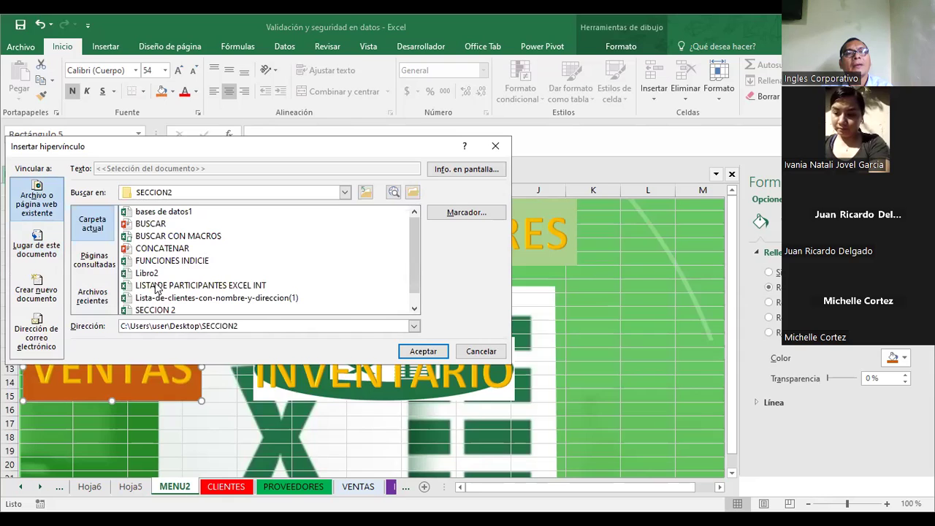
pyautogui.click(161, 285)
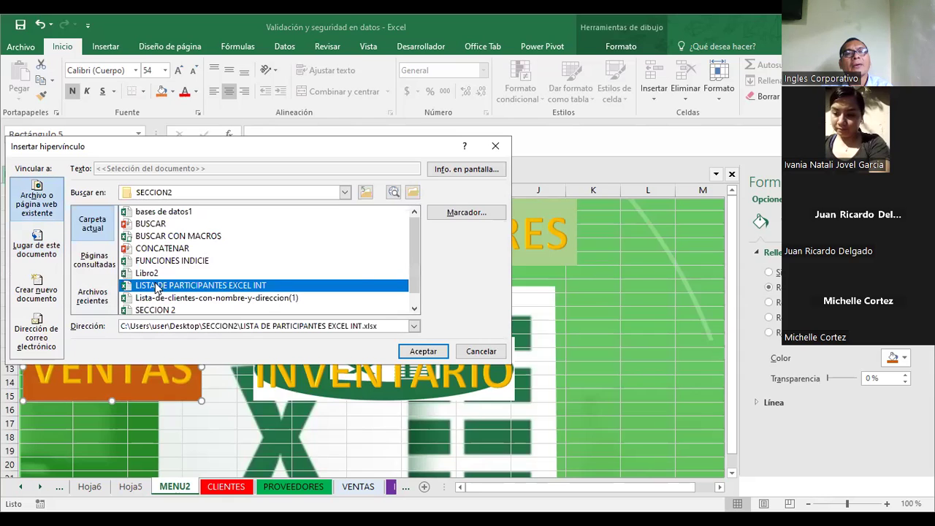
pyautogui.click(413, 355)
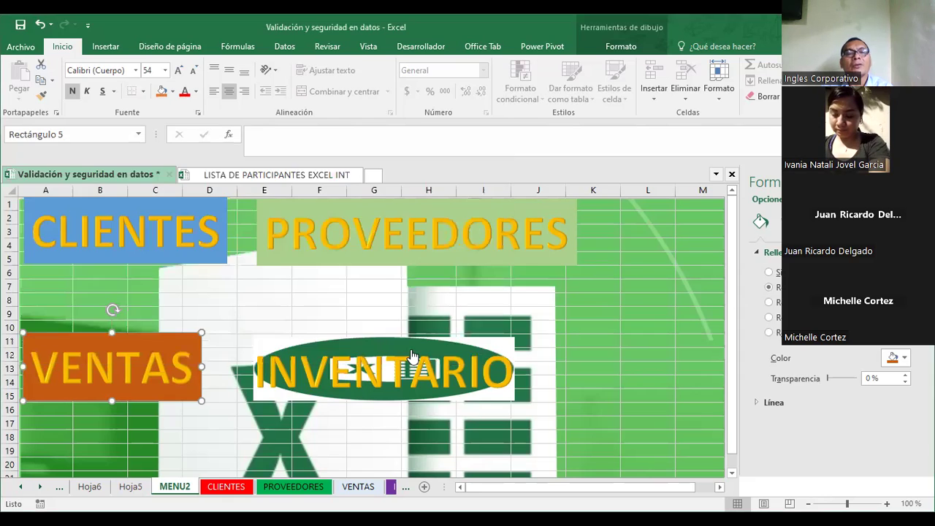
# Step: Test the VENTAS shape's link to open the LISTA DE PARTICIPANTES EXCEL INT workbook
pyautogui.click(257, 177)
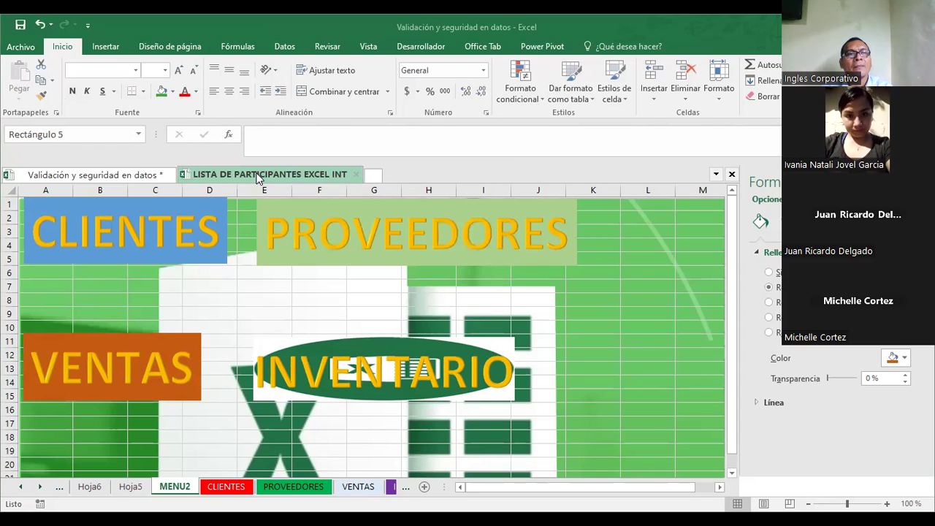
pyautogui.click(217, 292)
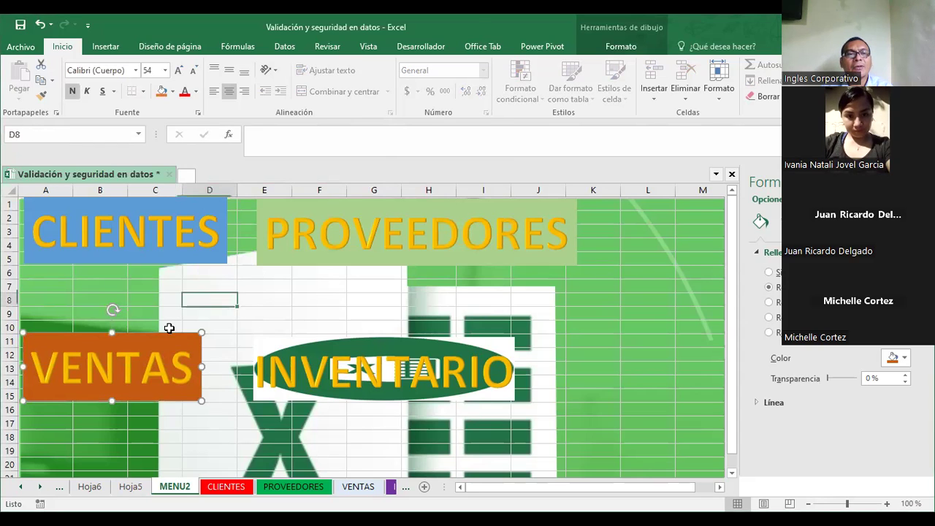
pyautogui.press('Escape')
pyautogui.click(121, 342)
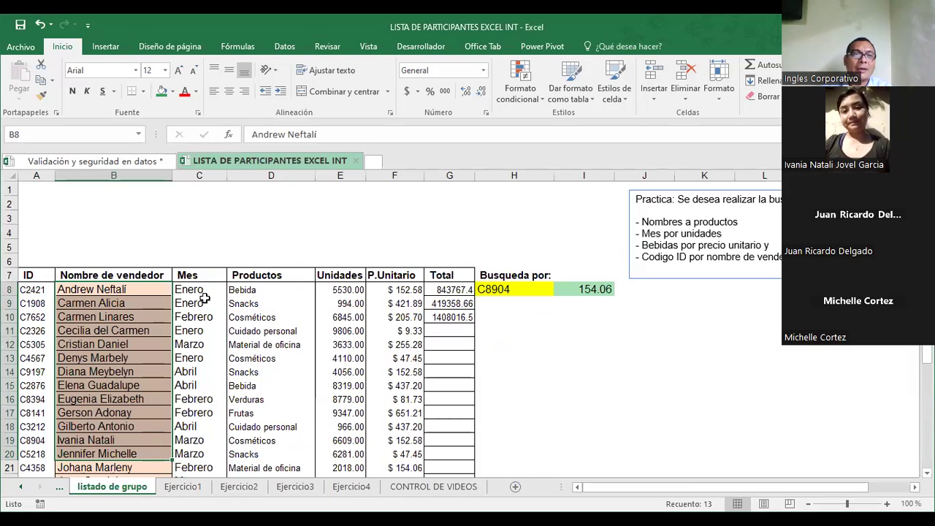
# Step: Clear the selection on listado de grupo, then bring LISTA DE PARTICIPANTES EXCEL INT to the front again
pyautogui.click(136, 217)
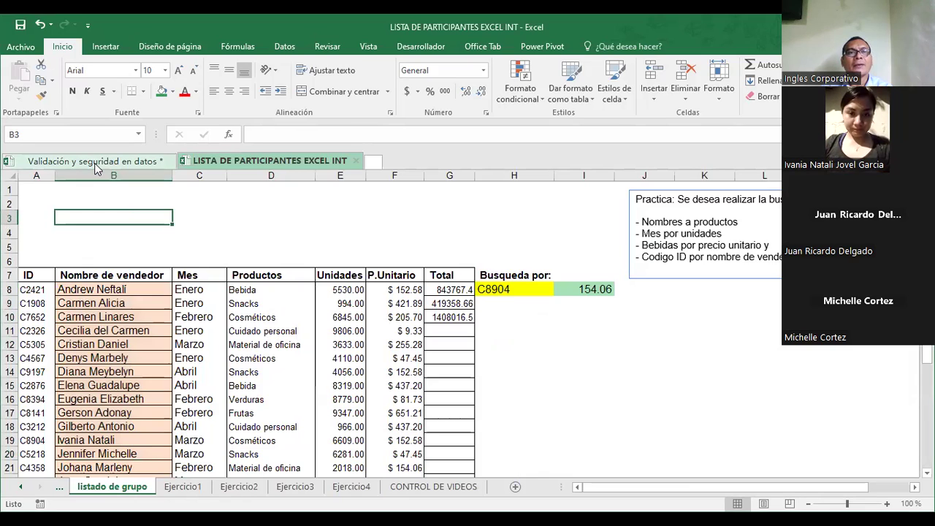
pyautogui.click(94, 163)
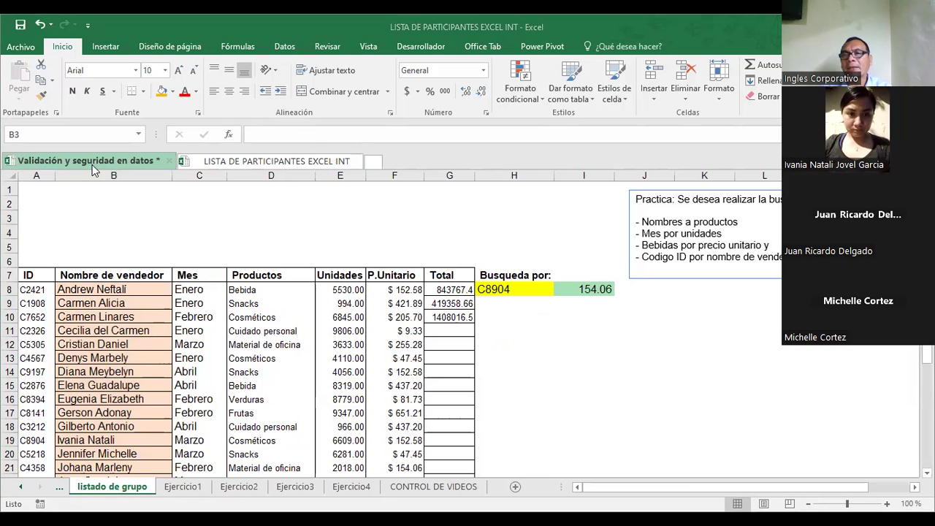
pyautogui.click(212, 164)
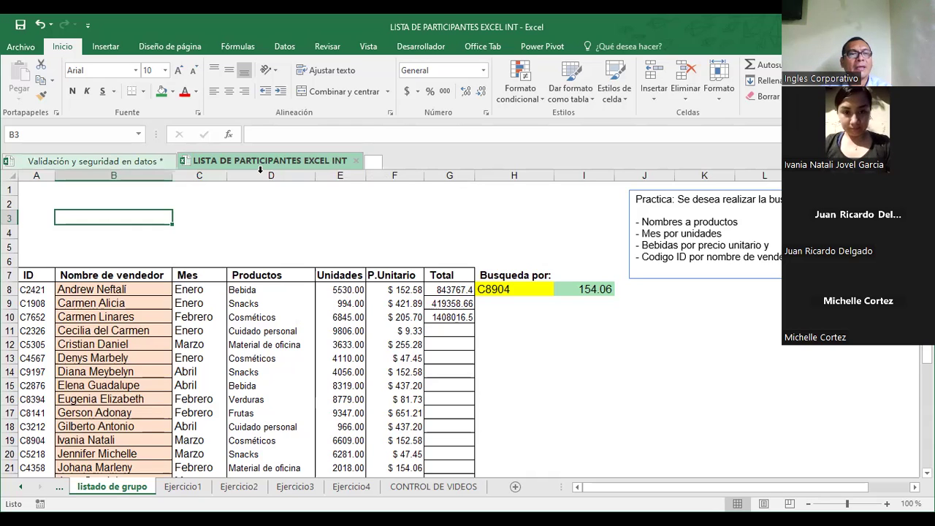
# Step: Copy the vendor names in B7:B21 and switch to the Validación y seguridad en datos workbook
pyautogui.moveTo(124, 275); pyautogui.dragTo(120, 467)
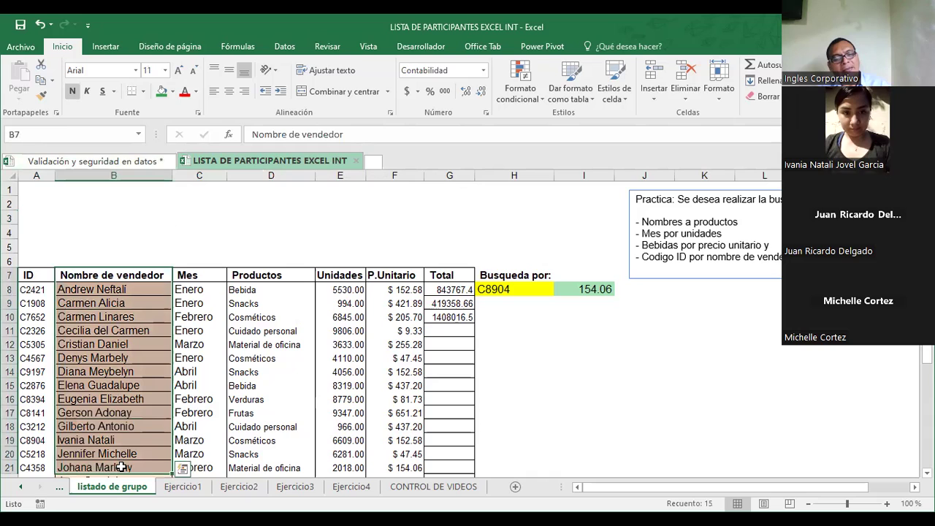
pyautogui.hotkey('ctrl', 'c')
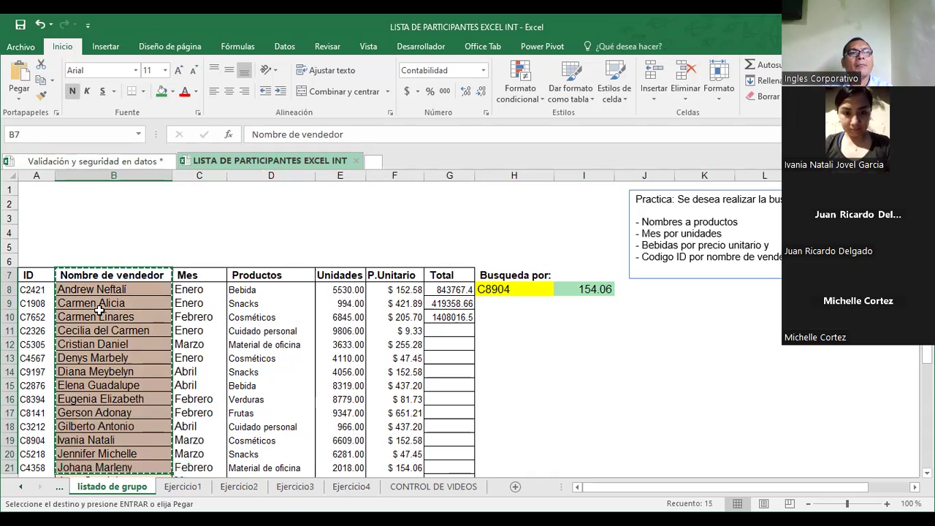
pyautogui.click(93, 162)
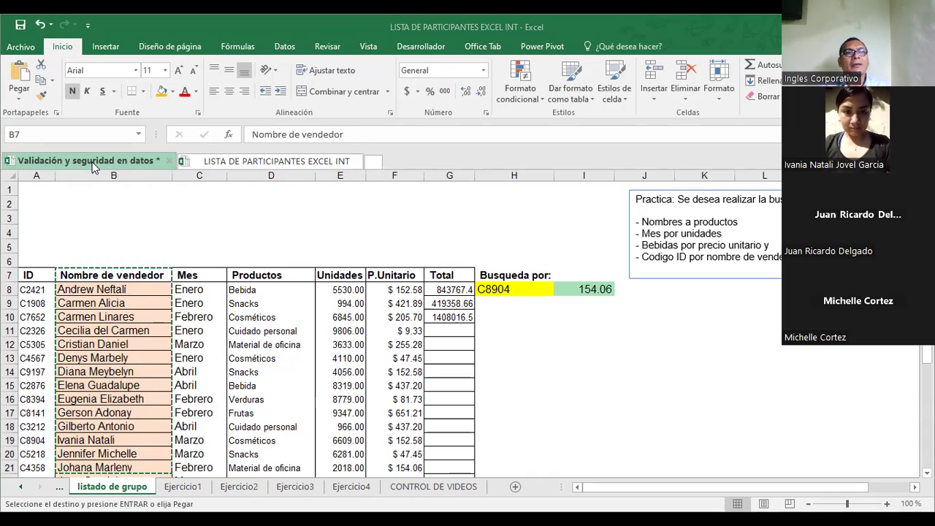
pyautogui.press('Escape')
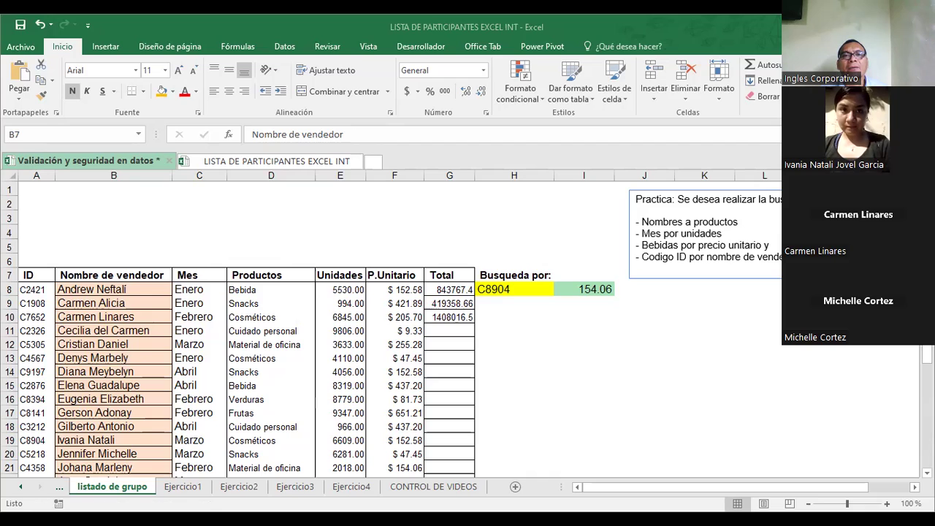
pyautogui.press('Escape')
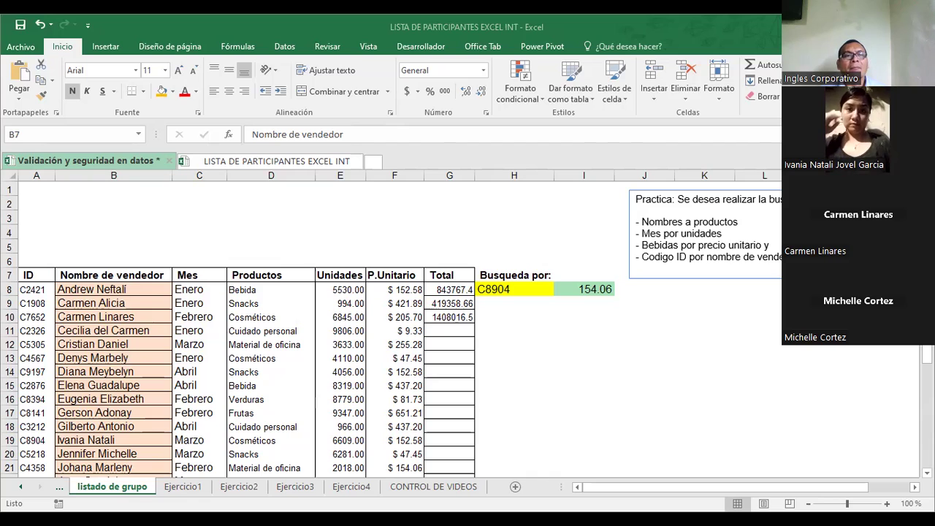
pyautogui.keyDown('shift'); pyautogui.click(171, 468); pyautogui.keyUp('shift')
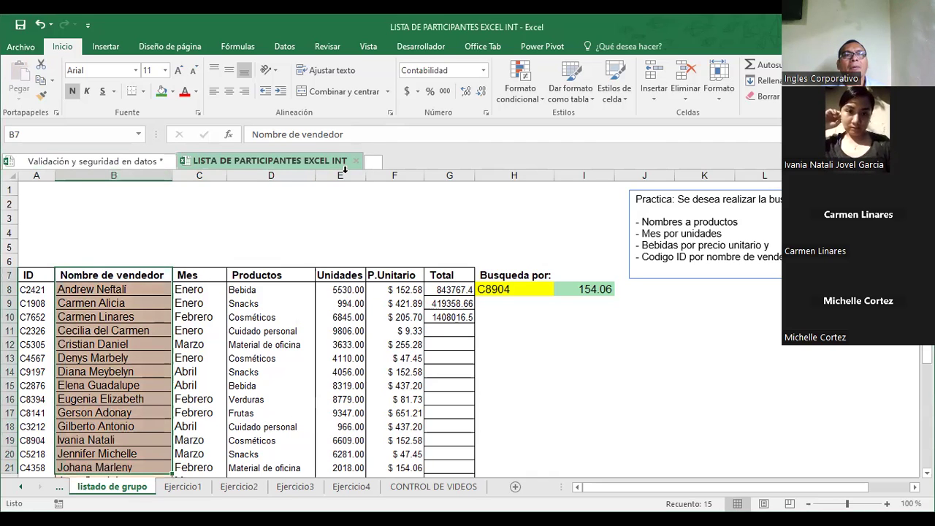
pyautogui.click(121, 168)
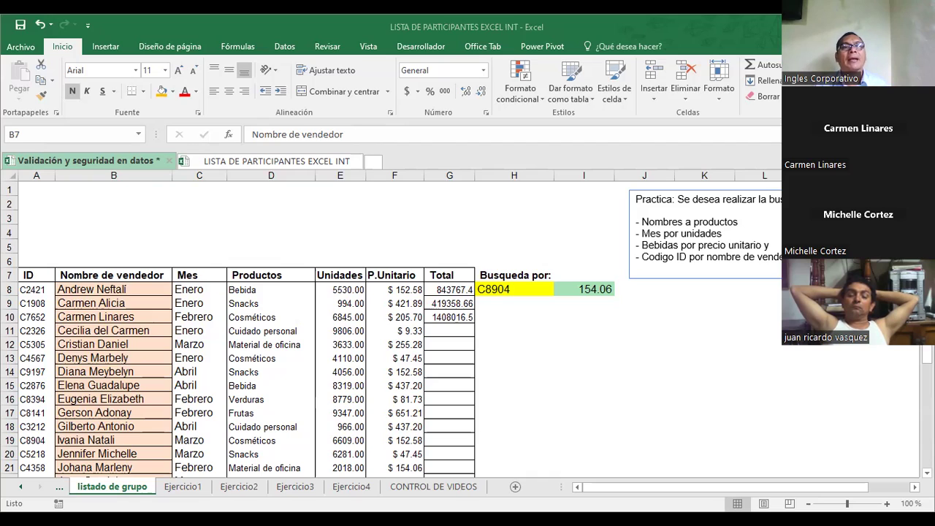
pyautogui.press('F2')
pyautogui.press('Escape')
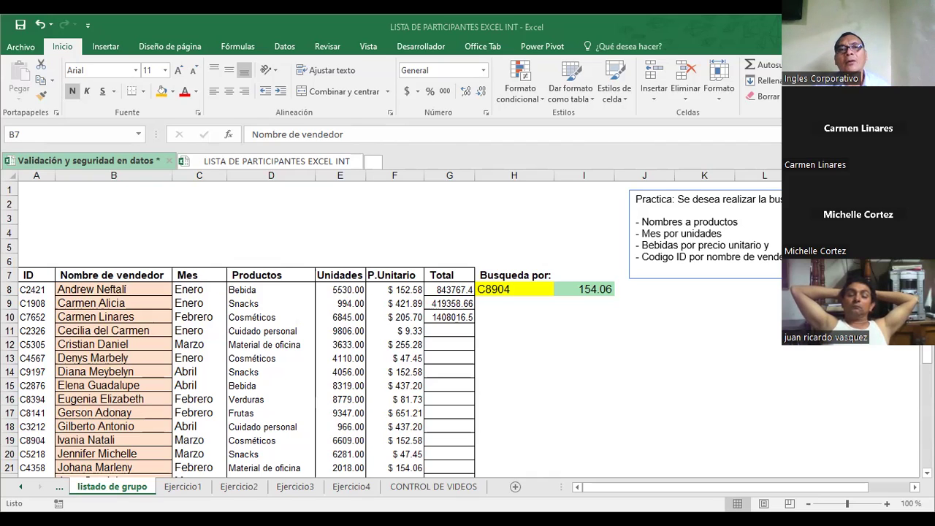
pyautogui.press('F2')
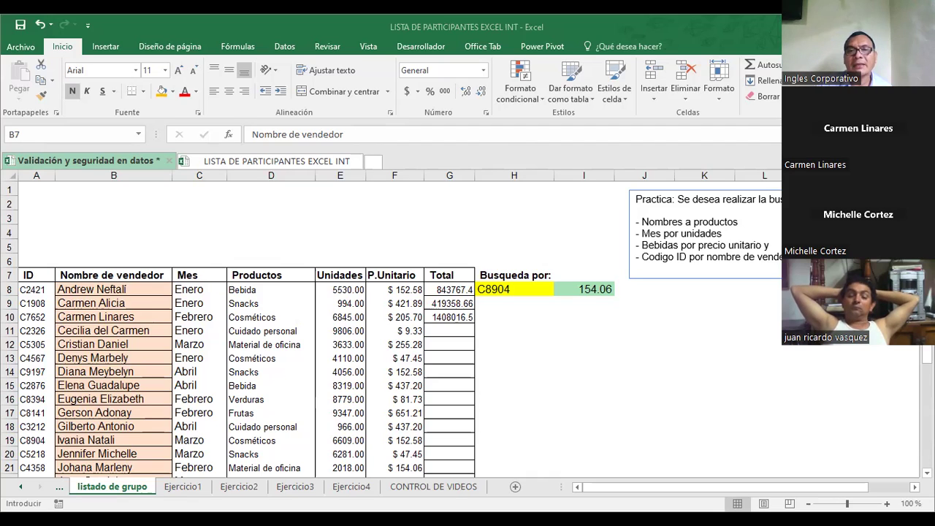
pyautogui.press('Escape')
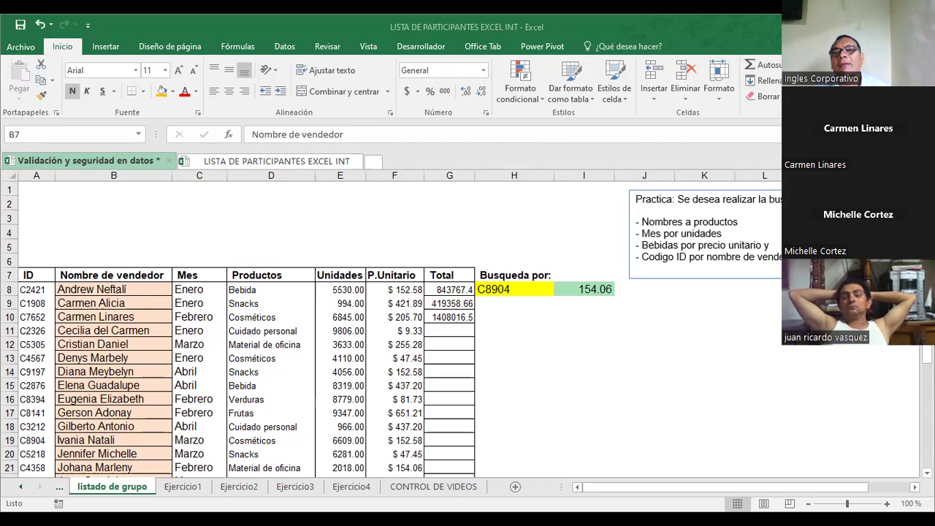
pyautogui.press('F2')
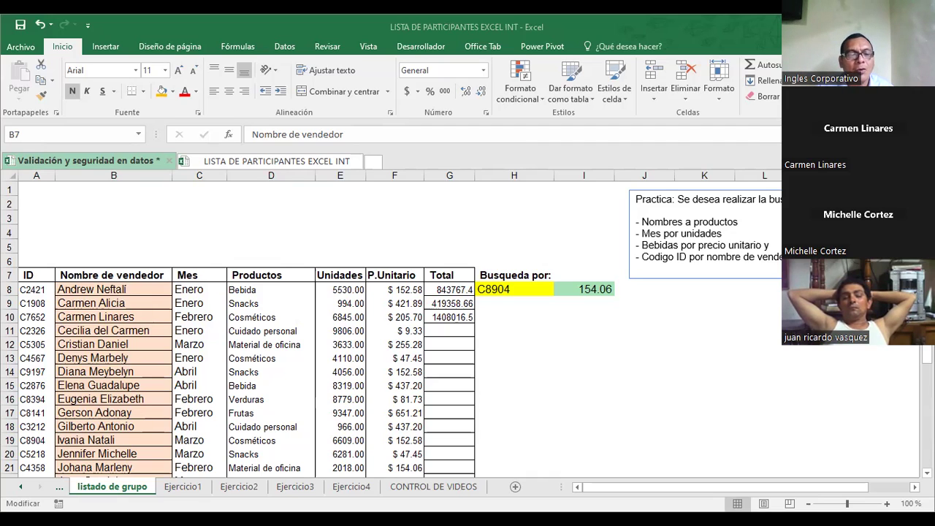
pyautogui.press('Escape')
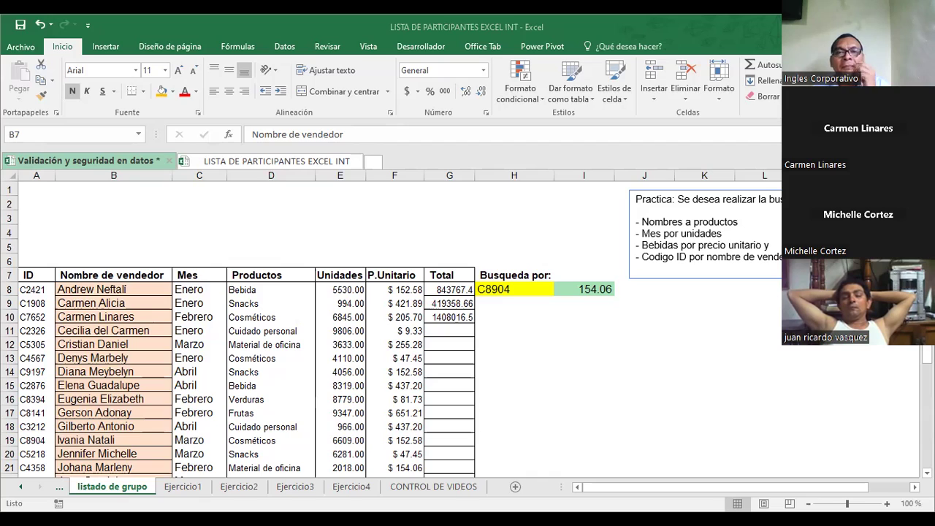
pyautogui.press('F2')
pyautogui.press('Escape')
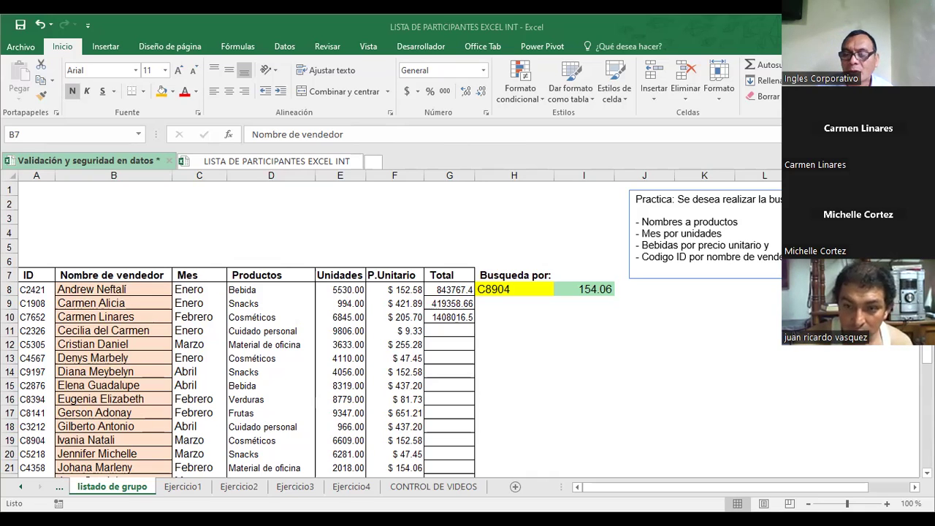
pyautogui.write('=')
pyautogui.press('Escape')
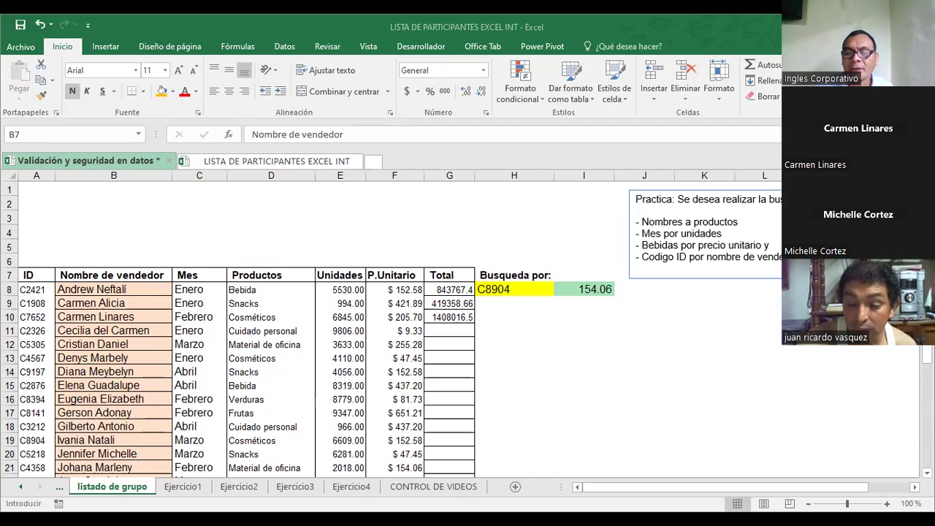
pyautogui.press('Escape')
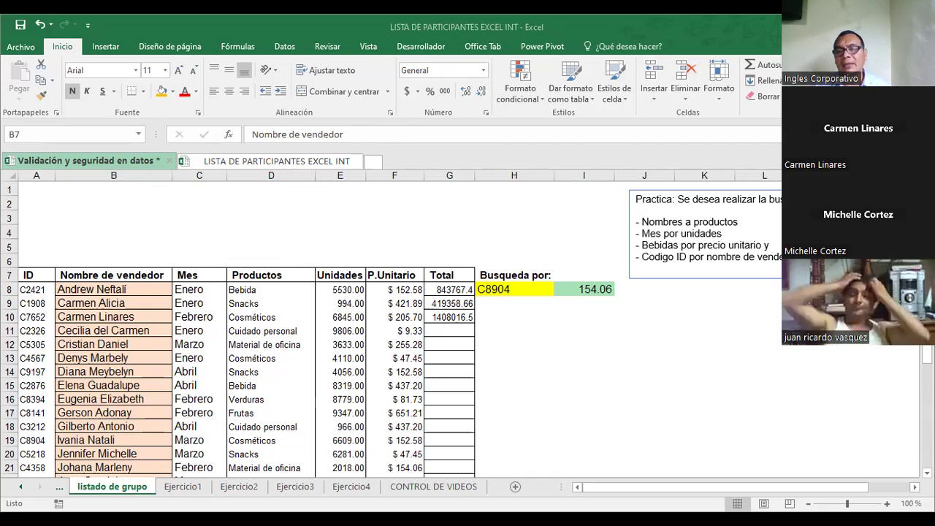
pyautogui.press('Escape')
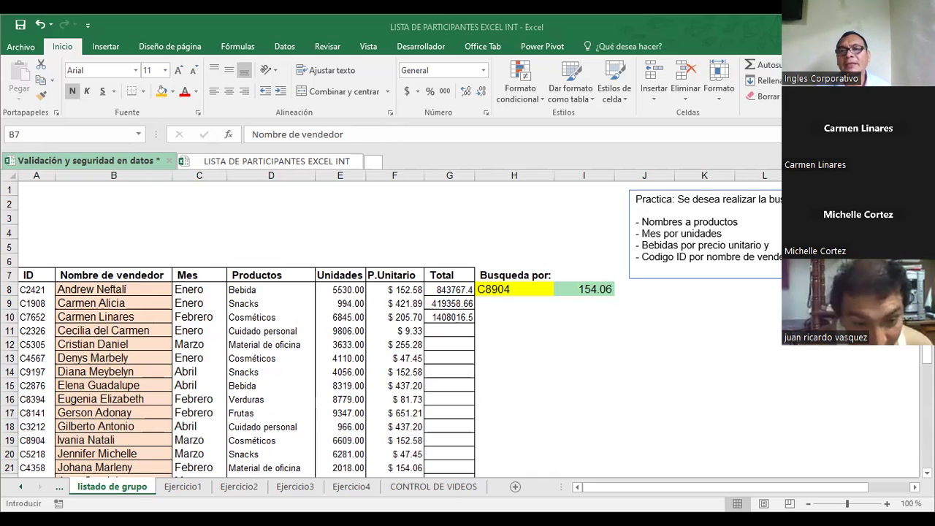
pyautogui.press('Escape')
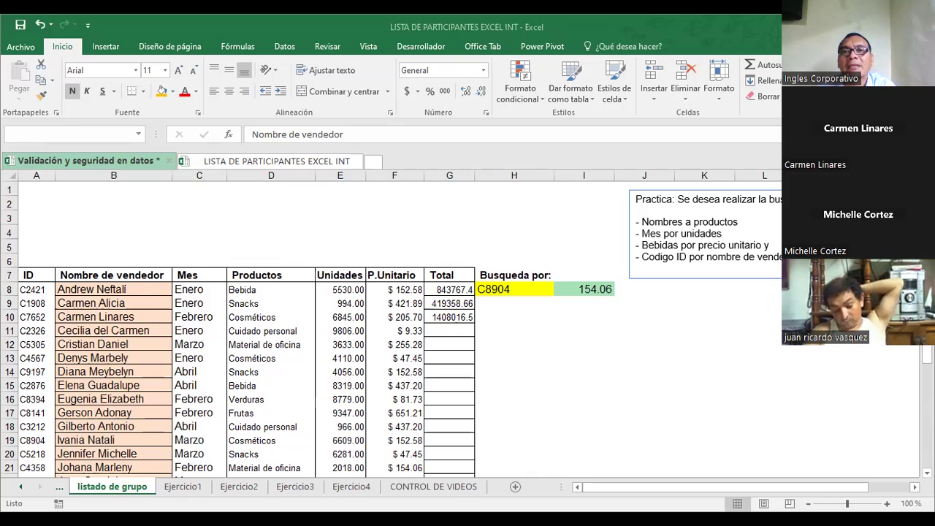
pyautogui.write('=')
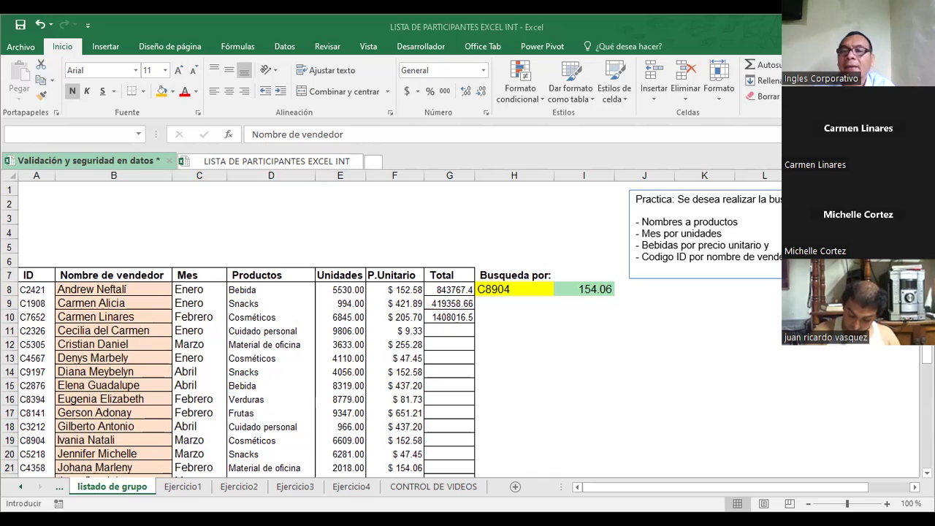
pyautogui.press('Escape')
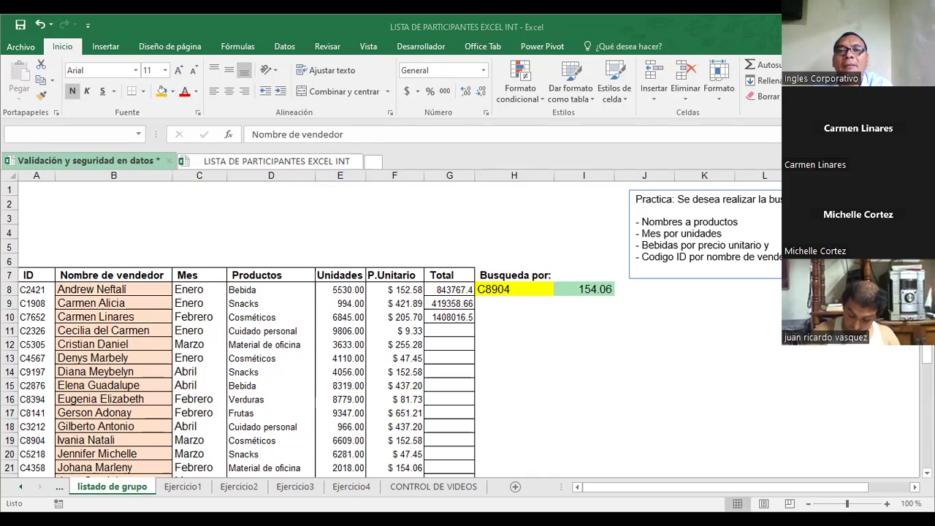